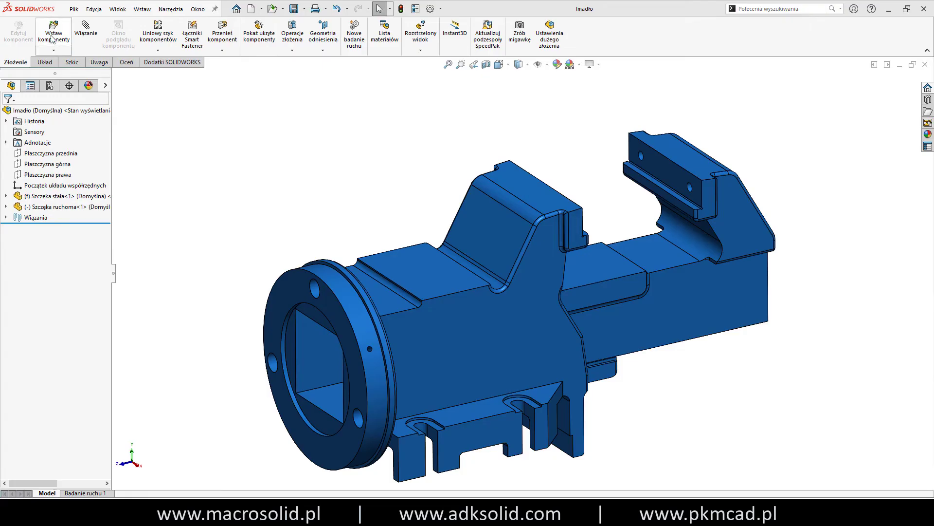
# - Insert the Wkładka szczękowa jaw insert into the vise assembly
pyautogui.click(43, 257)
pyautogui.click(588, 168)
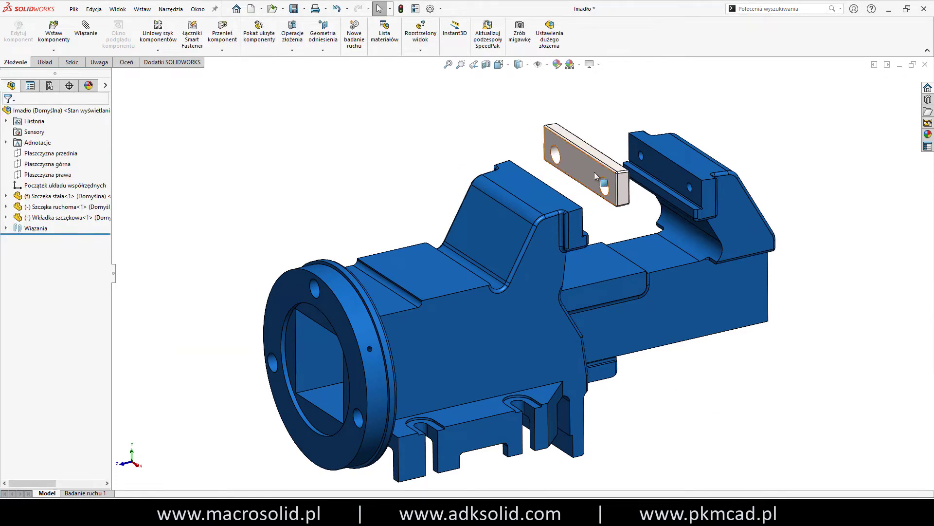
pyautogui.click(658, 156)
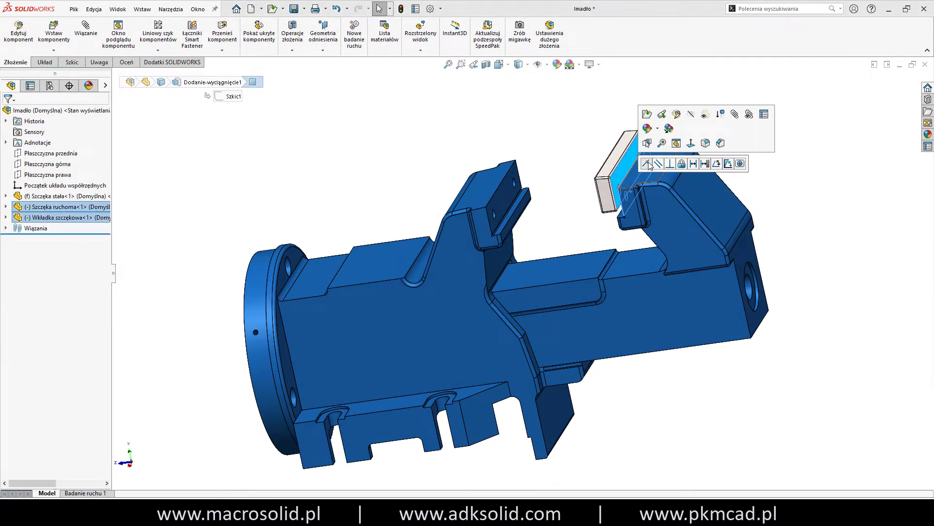
pyautogui.click(734, 163)
pyautogui.moveTo(734, 162); pyautogui.dragTo(509, 224, button='middle')
pyautogui.scroll(-5, 509, 225)
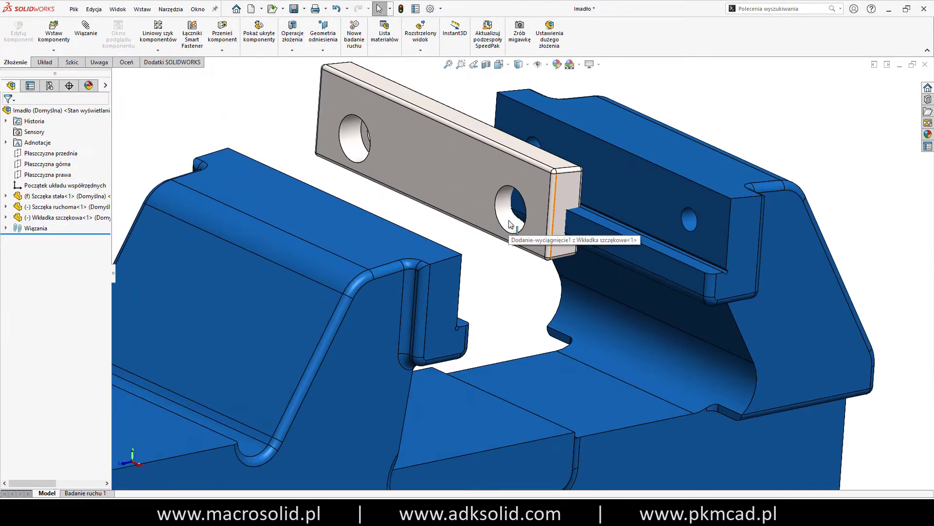
# - Mate both insert holes concentric with the moving jaw's holes
pyautogui.click(509, 224)
pyautogui.click(688, 220)
pyautogui.click(578, 125)
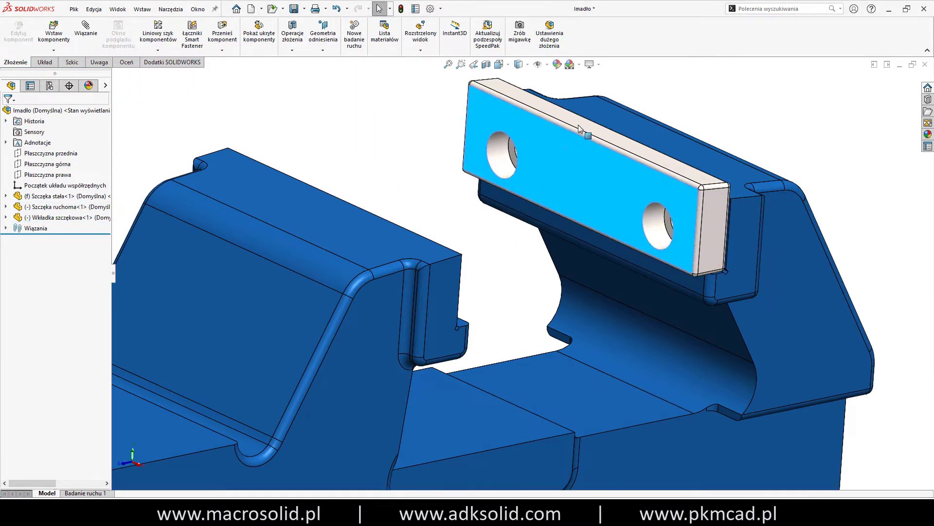
pyautogui.moveTo(578, 124); pyautogui.dragTo(545, 90)
pyautogui.click(545, 90)
pyautogui.keyDown('ctrl'); pyautogui.click(567, 143); pyautogui.keyUp('ctrl')
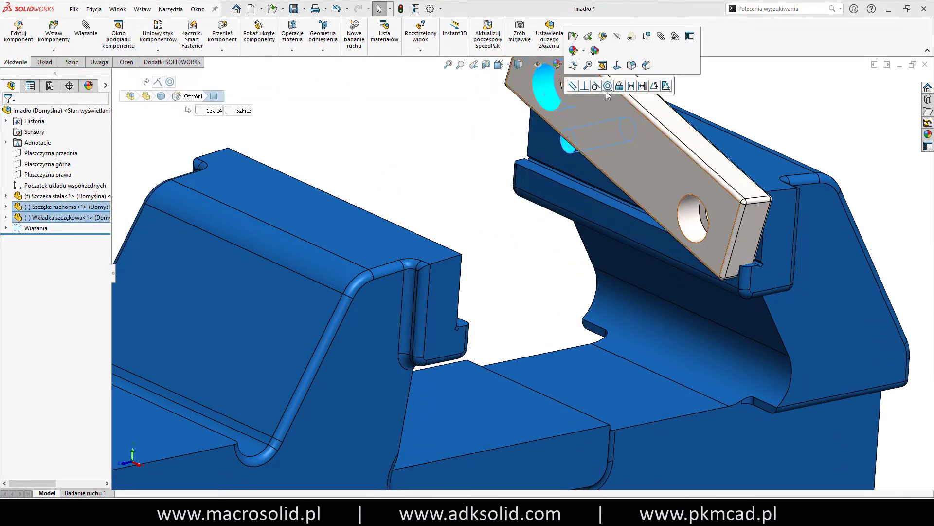
pyautogui.click(607, 90)
# - Switch to isometric view and hide the jaw insert and Szczęka ruchoma
pyautogui.hotkey('ctrl', '7')
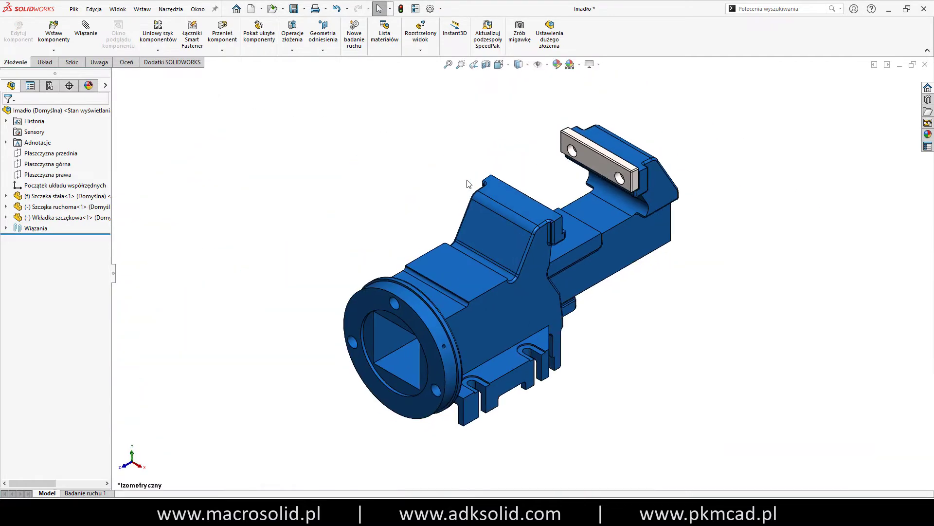
pyautogui.click(606, 165)
pyautogui.click(673, 125)
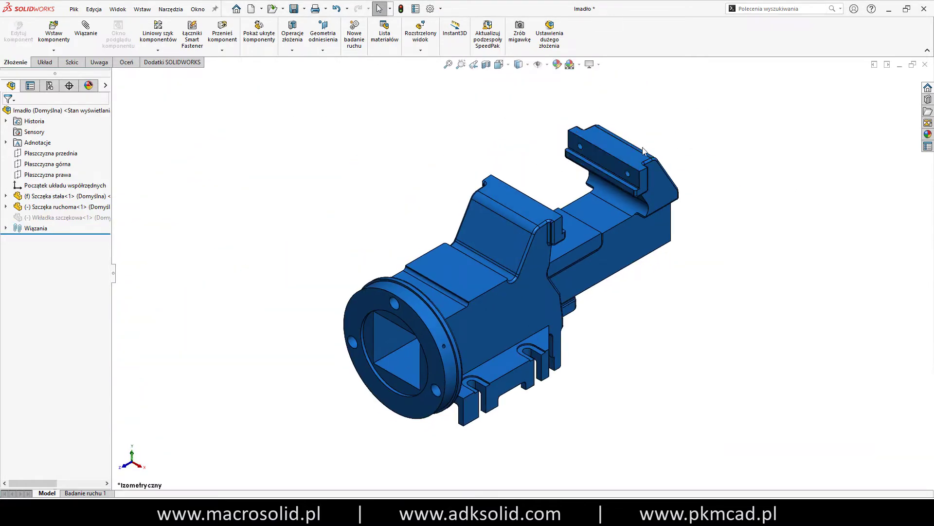
pyautogui.click(631, 153)
pyautogui.press('Tab')
pyautogui.moveTo(663, 182); pyautogui.dragTo(487, 323, button='middle')
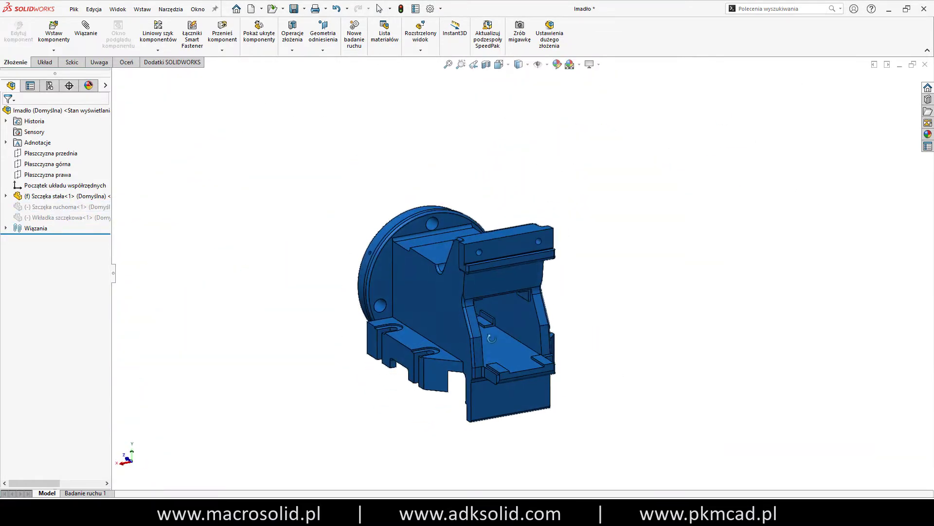
# - Add a new part (Nowa część) to the assembly and edit it in context
pyautogui.click(59, 51)
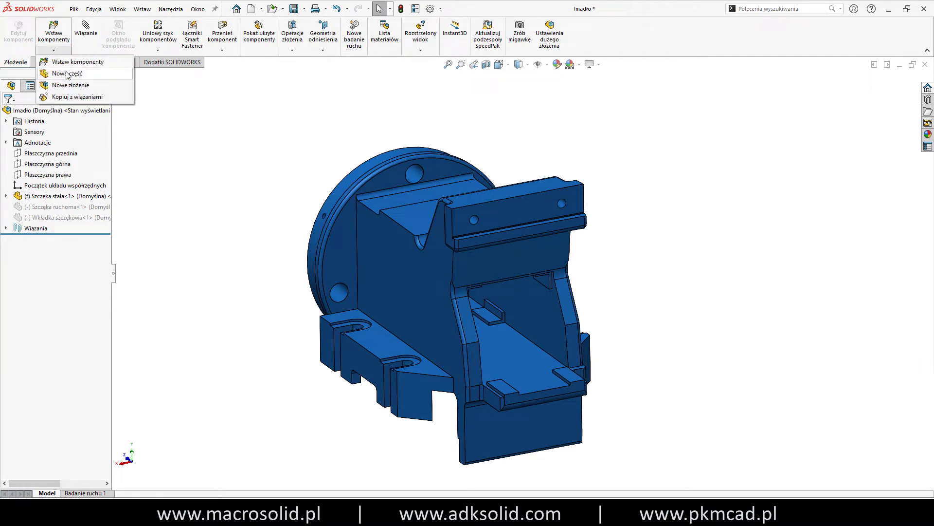
pyautogui.click(66, 71)
pyautogui.click(200, 154)
pyautogui.click(68, 228)
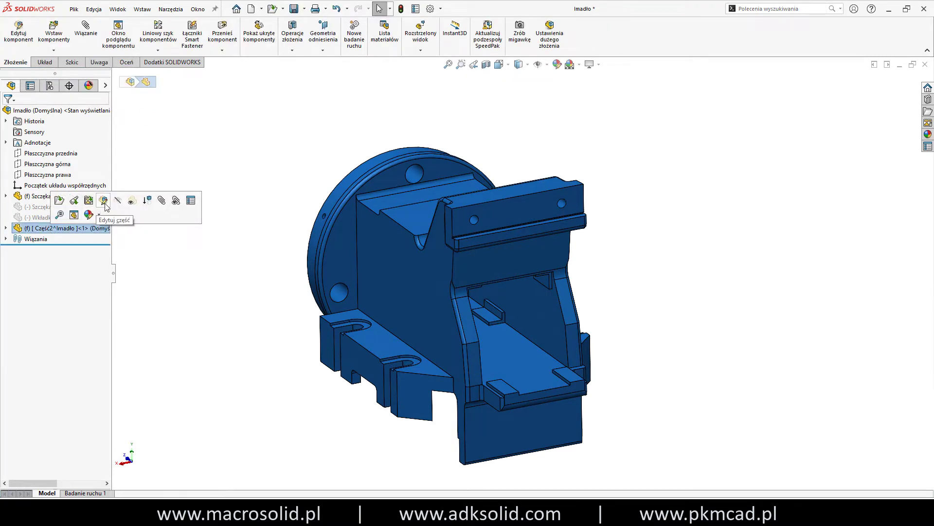
pyautogui.click(103, 203)
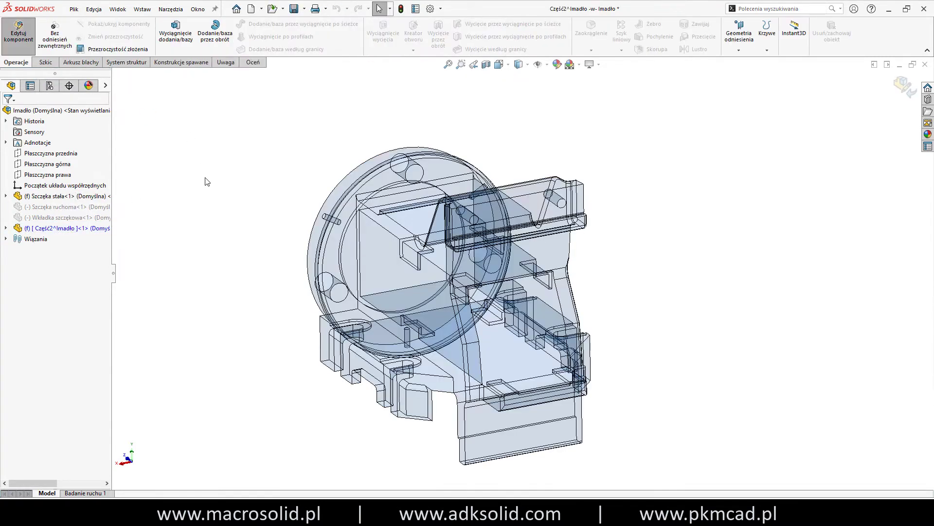
# - Sketch a centre rectangle on the fixed jaw's face
pyautogui.click(544, 202)
pyautogui.click(584, 177)
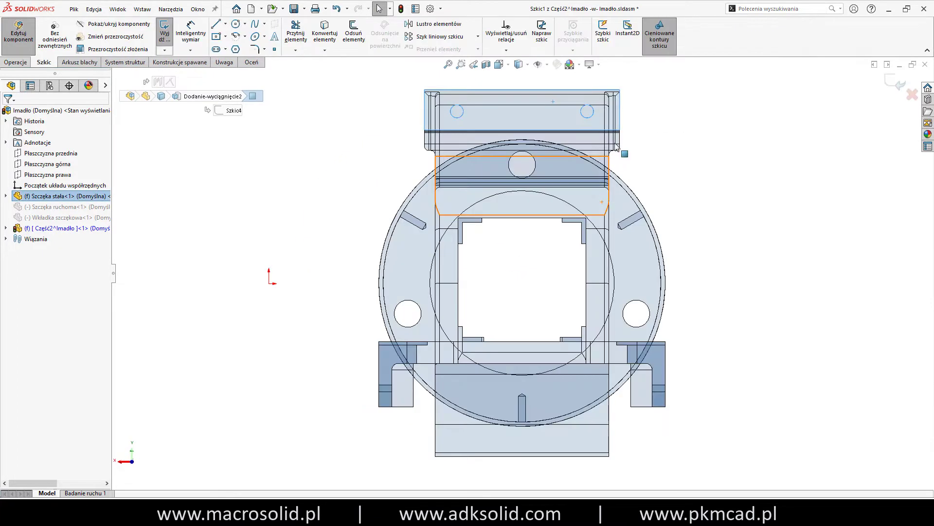
pyautogui.click(216, 37)
pyautogui.click(526, 109)
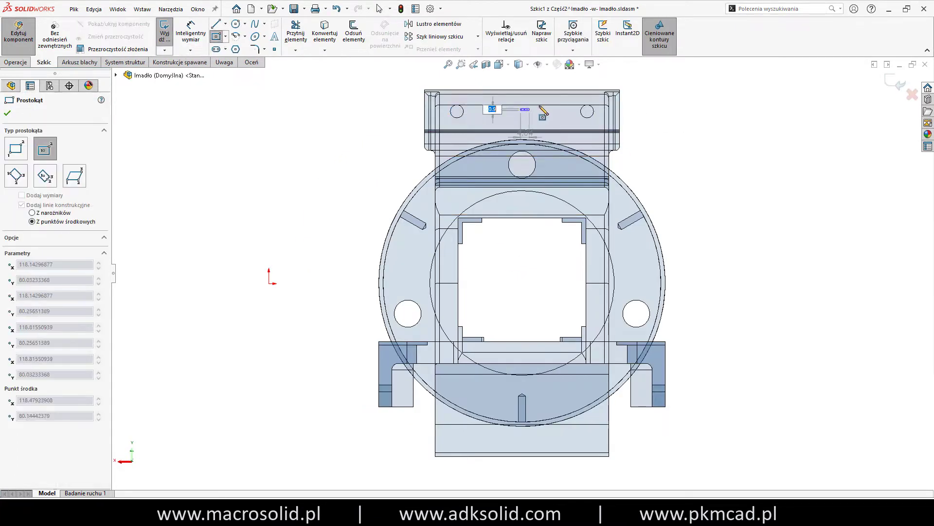
pyautogui.click(625, 86)
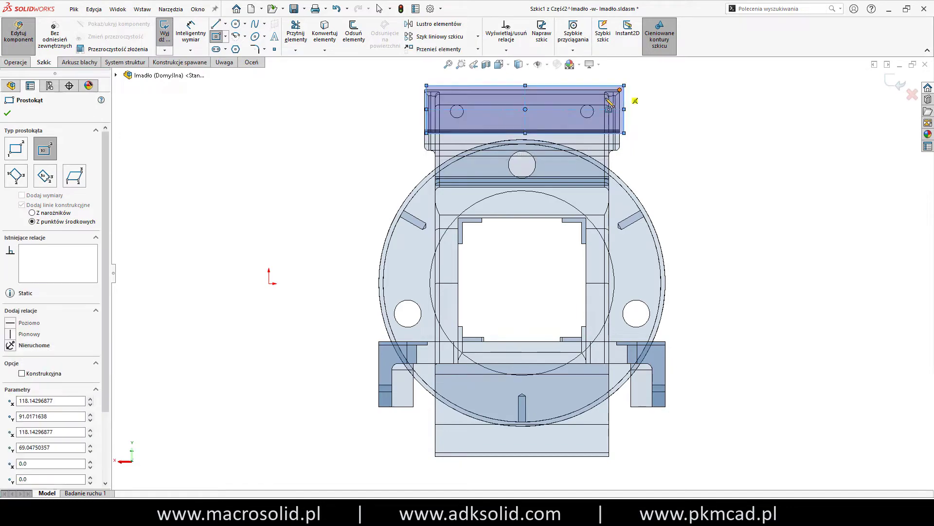
pyautogui.press('Escape')
# - Make a rectangle line collinear with the jaw's top edge and exit the sketch
pyautogui.click(545, 110)
pyautogui.moveTo(545, 128); pyautogui.dragTo(438, 146, button='middle')
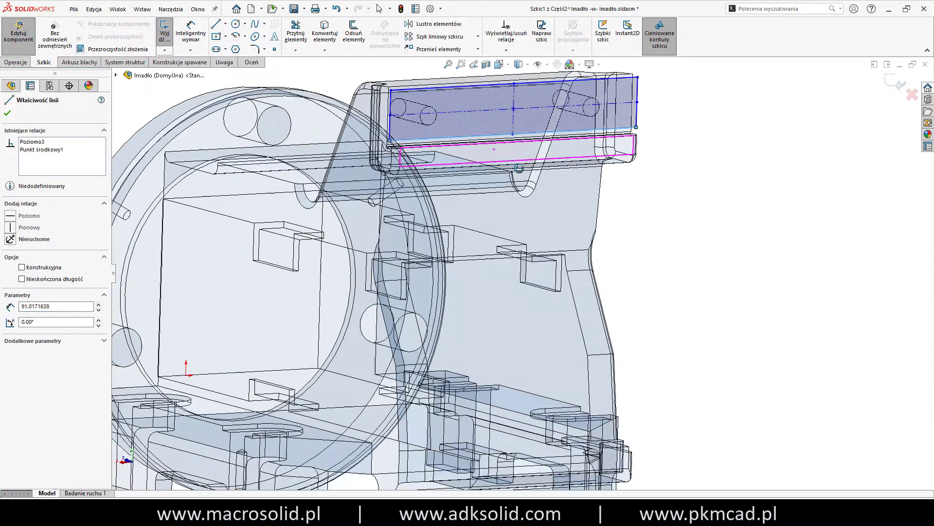
pyautogui.scroll(-3, 438, 146)
pyautogui.keyDown('ctrl'); pyautogui.click(431, 147); pyautogui.keyUp('ctrl')
pyautogui.click(411, 115)
pyautogui.moveTo(411, 115); pyautogui.dragTo(497, 127, button='middle')
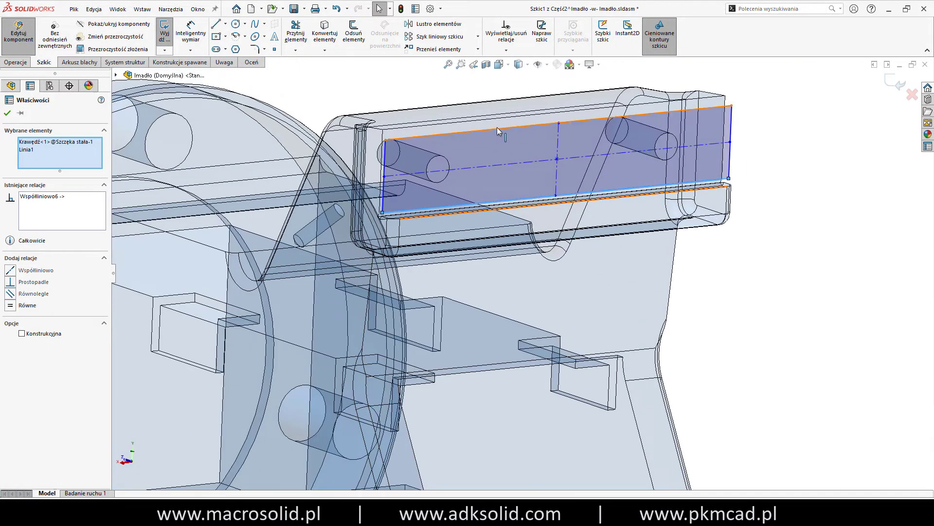
pyautogui.click(376, 151)
pyautogui.press('Escape')
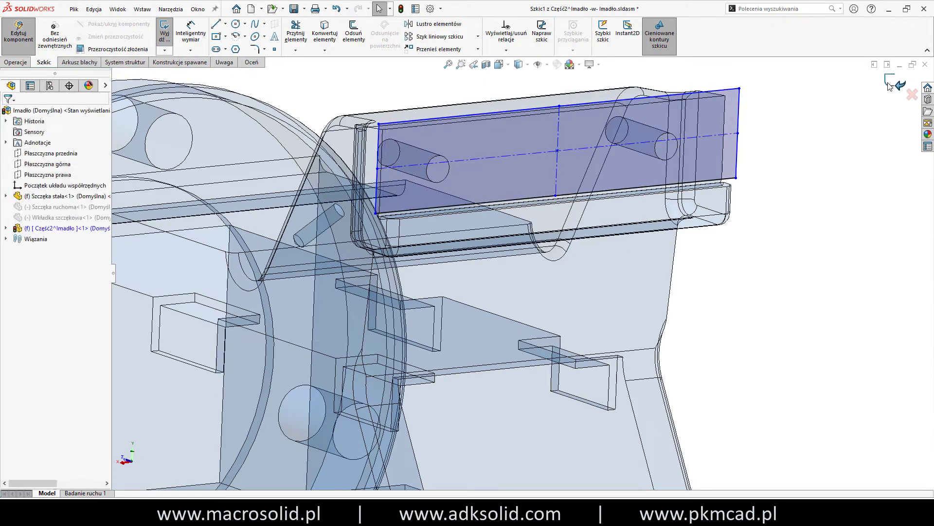
pyautogui.click(164, 31)
# - Extrude the rectangle 10 mm into a block and finish editing the part
pyautogui.click(16, 62)
pyautogui.click(177, 41)
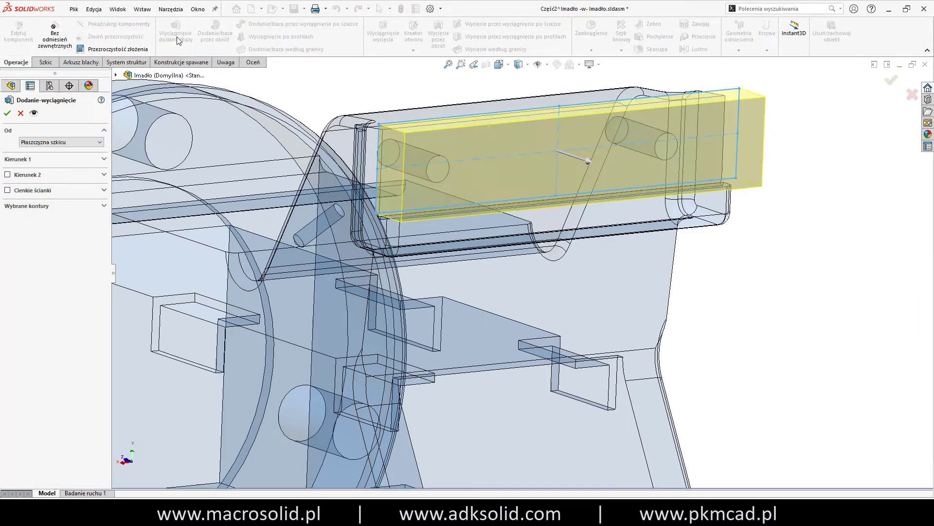
pyautogui.moveTo(490, 195)
pyautogui.mouseDown(button='middle')
pyautogui.moveTo(546, 177)
pyautogui.moveTo(682, 204)
pyautogui.mouseUp(button='middle')
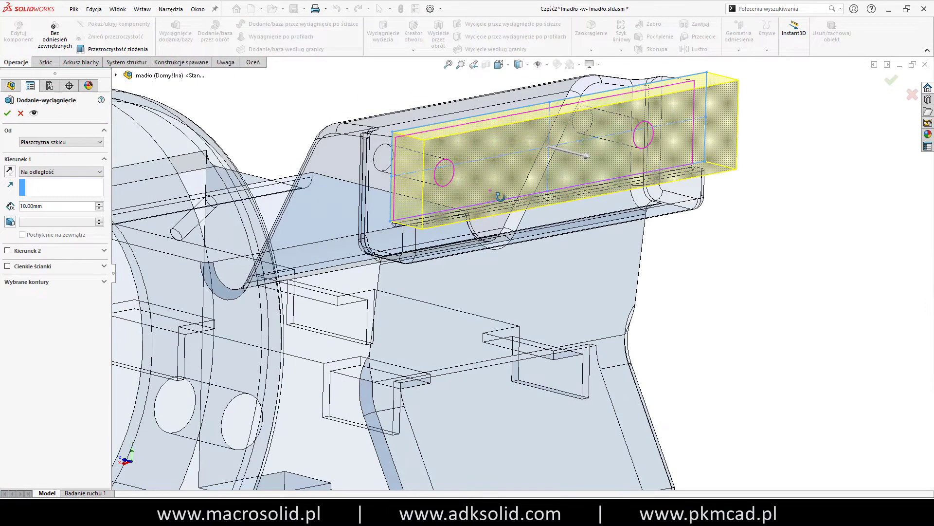
pyautogui.press('Return')
pyautogui.click(904, 85)
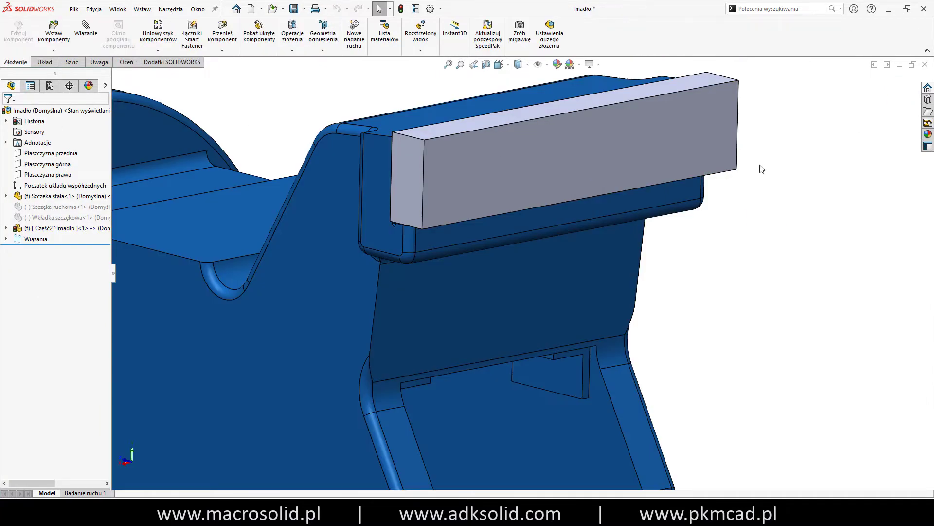
# - Set Część2 to Float and drag the block to test its movement
pyautogui.rightClick(58, 228)
pyautogui.click(146, 272)
pyautogui.scroll(3, 386, 204)
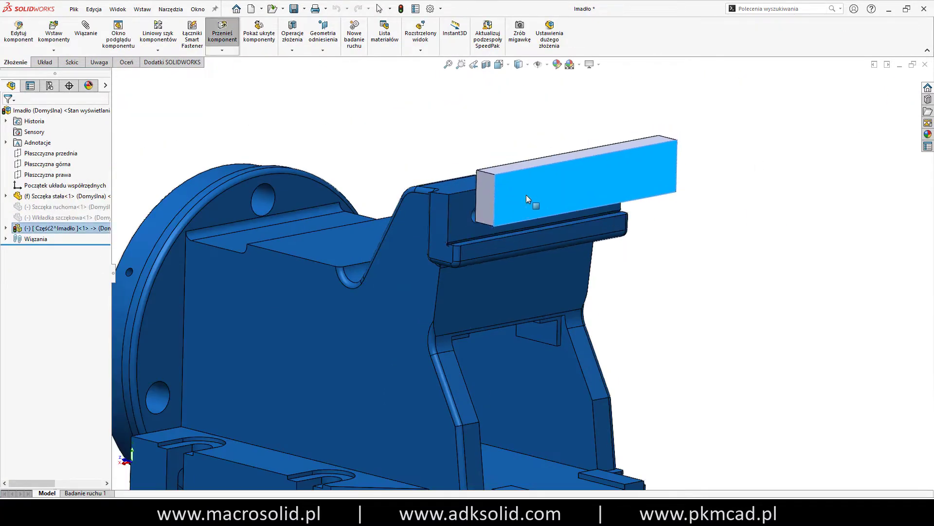
pyautogui.moveTo(526, 195); pyautogui.dragTo(506, 212)
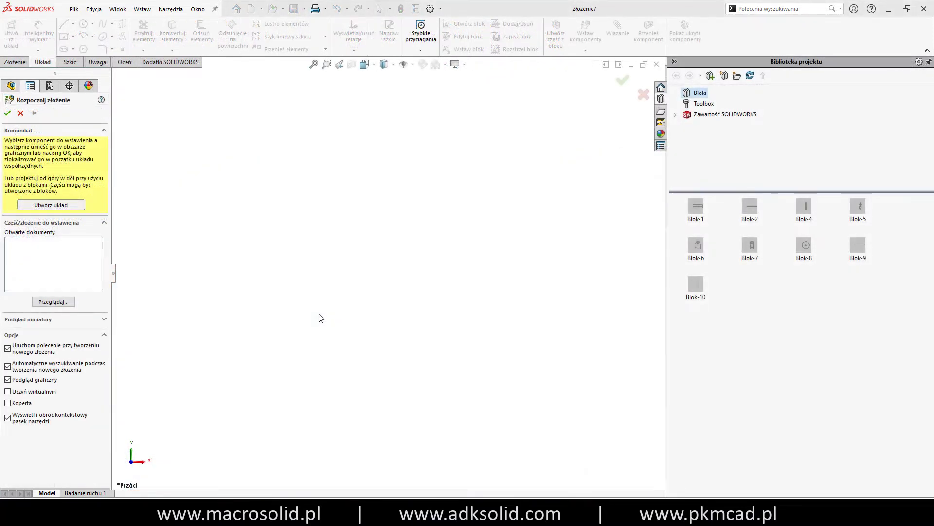
# - Create a layout sketch with a 235 × 32.5 centre rectangle
pyautogui.click(36, 207)
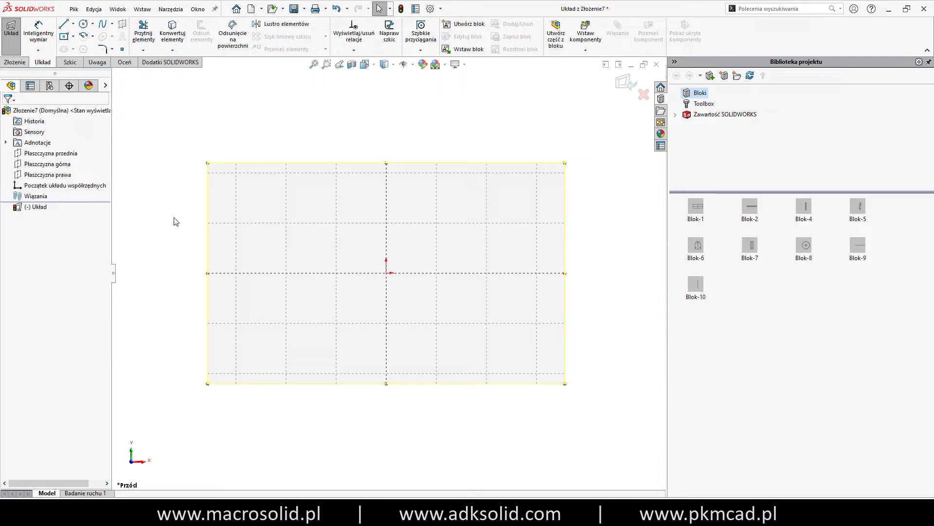
pyautogui.click(64, 36)
pyautogui.click(260, 214)
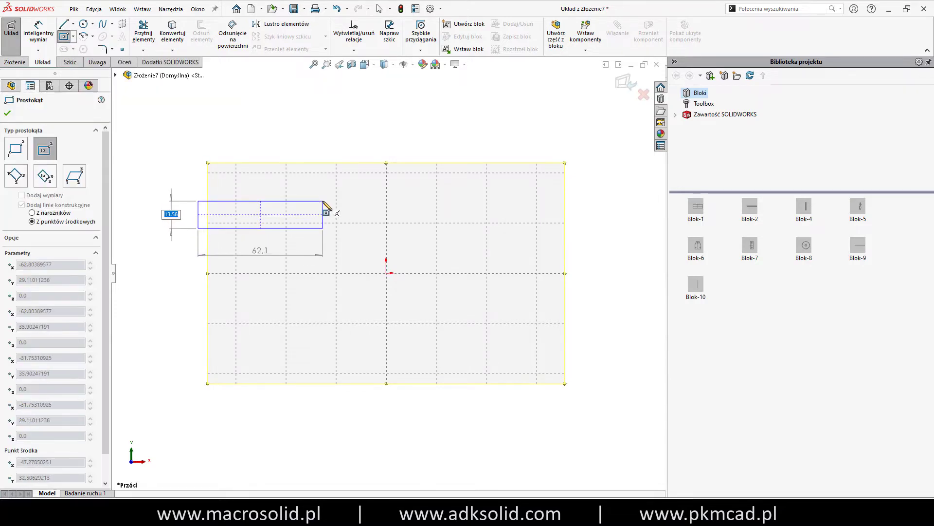
pyautogui.press('Tab')
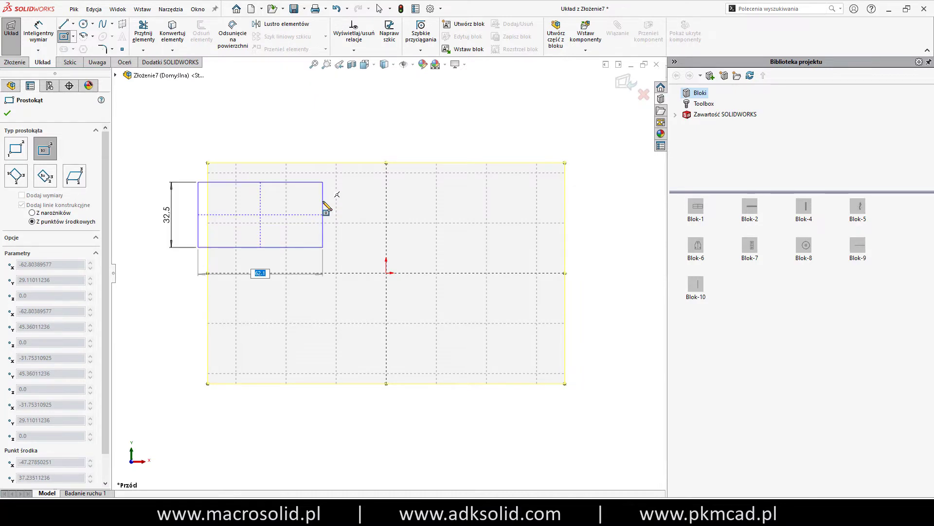
pyautogui.write('235')
pyautogui.press('Return')
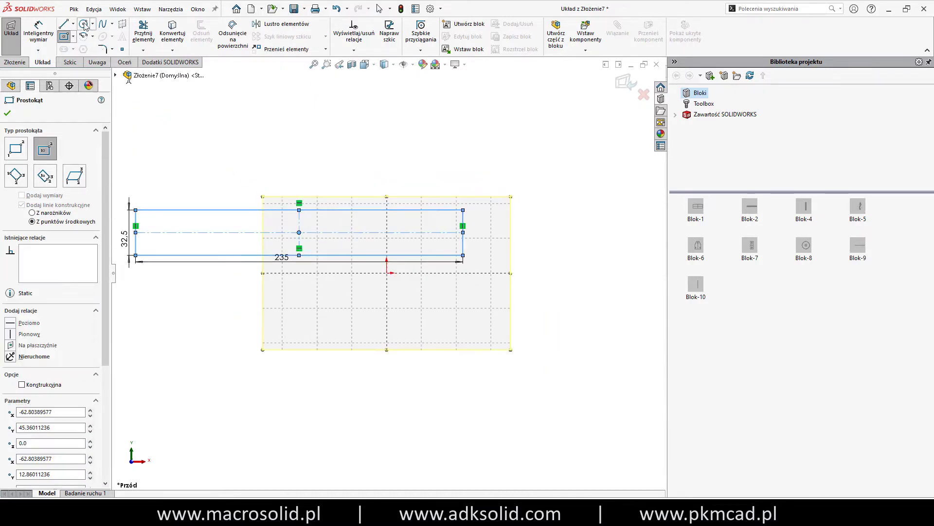
# - Draw a 7 mm circle near the rectangle's left end
pyautogui.click(84, 24)
pyautogui.click(159, 232)
pyautogui.write('7')
pyautogui.press('Return')
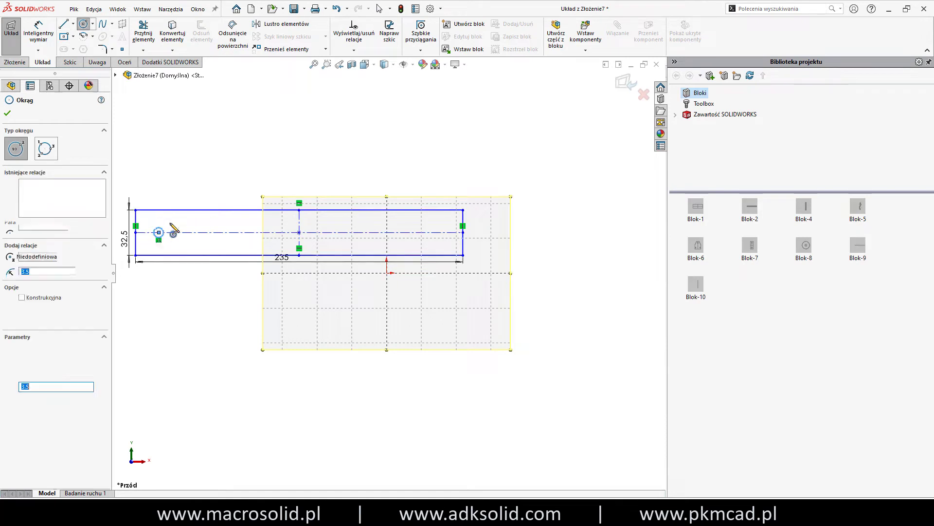
# - Dimension the hole 15 mm from the left end with a Ø7 diameter
pyautogui.press('s')
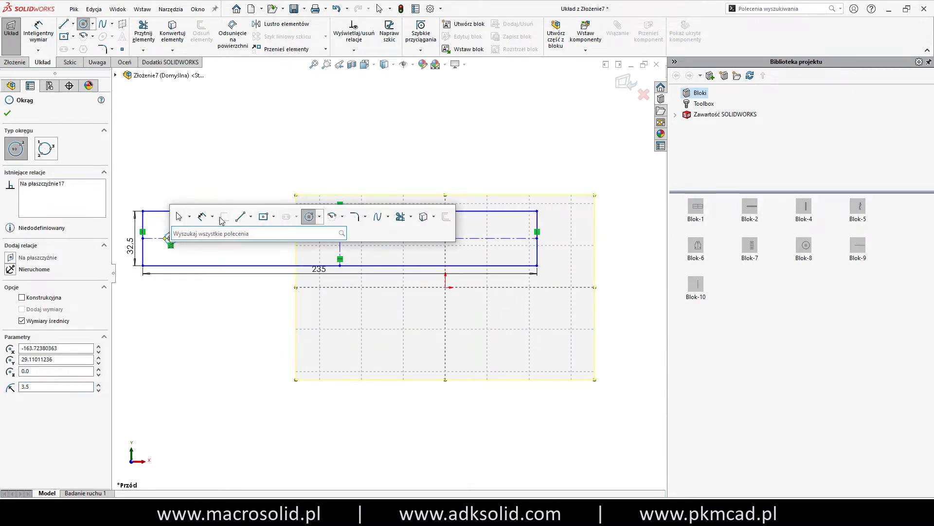
pyautogui.click(202, 217)
pyautogui.scroll(-3, 171, 239)
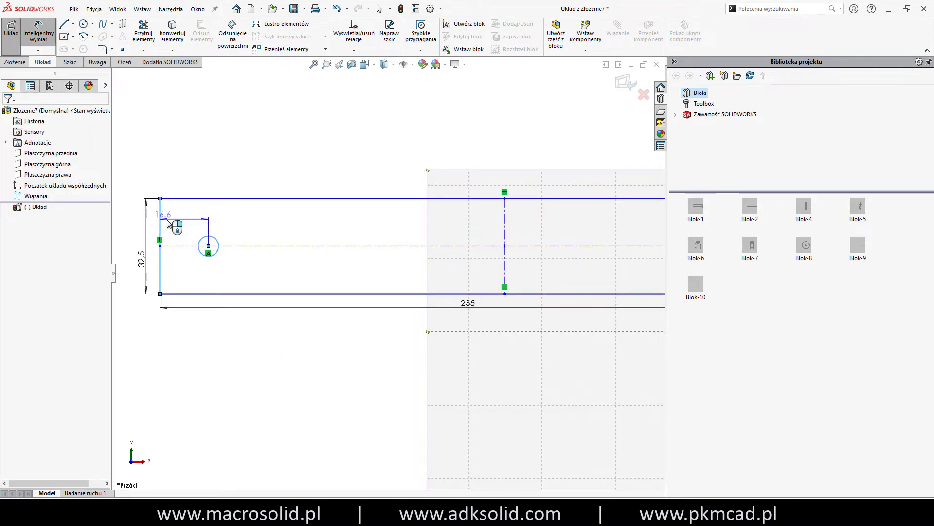
pyautogui.click(189, 228)
pyautogui.write('15')
pyautogui.press('Return')
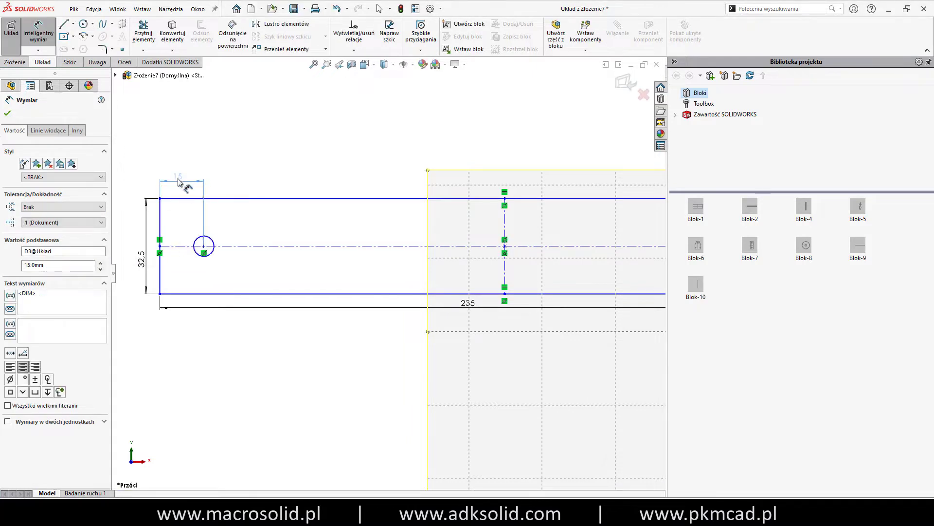
pyautogui.click(233, 218)
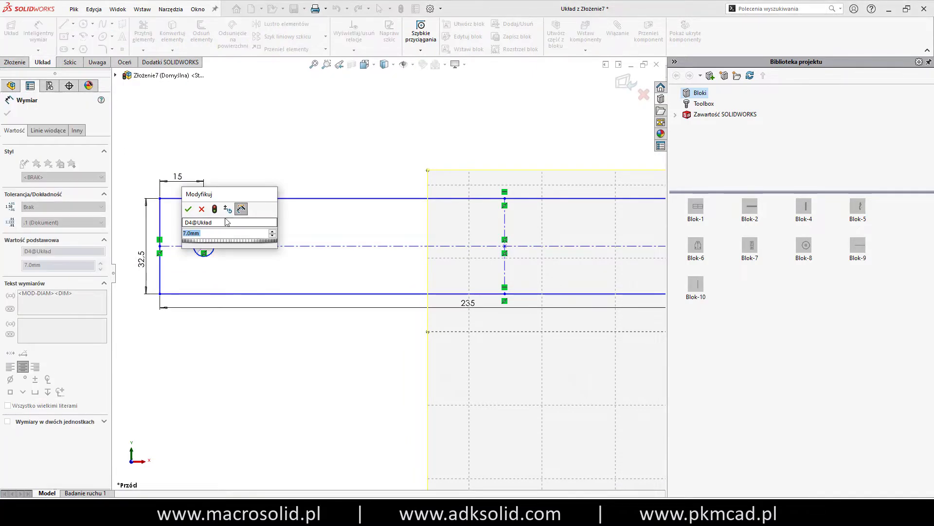
pyautogui.write('7')
pyautogui.press('Return')
pyautogui.press('Escape')
# - Mirror the hole to the right end, reposition the 235 dimension, and select all geometry
pyautogui.click(214, 247)
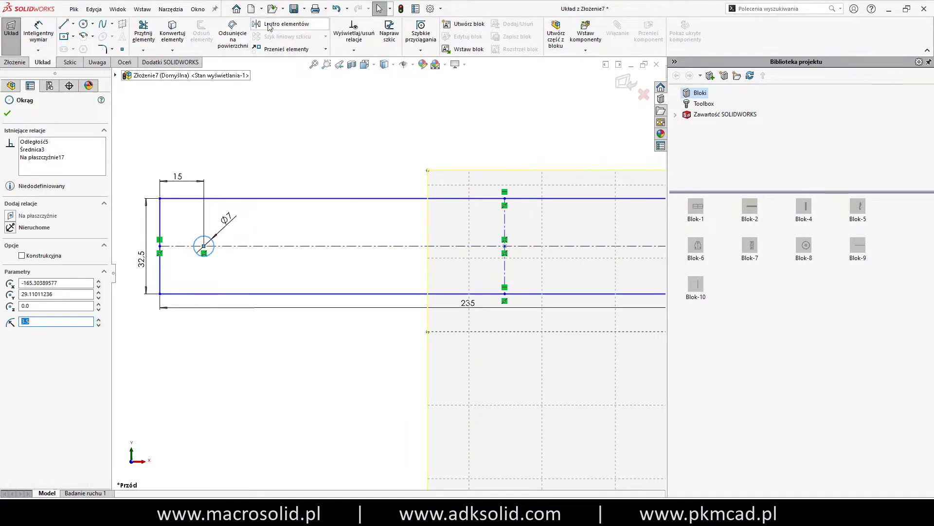
pyautogui.click(283, 23)
pyautogui.press('f')
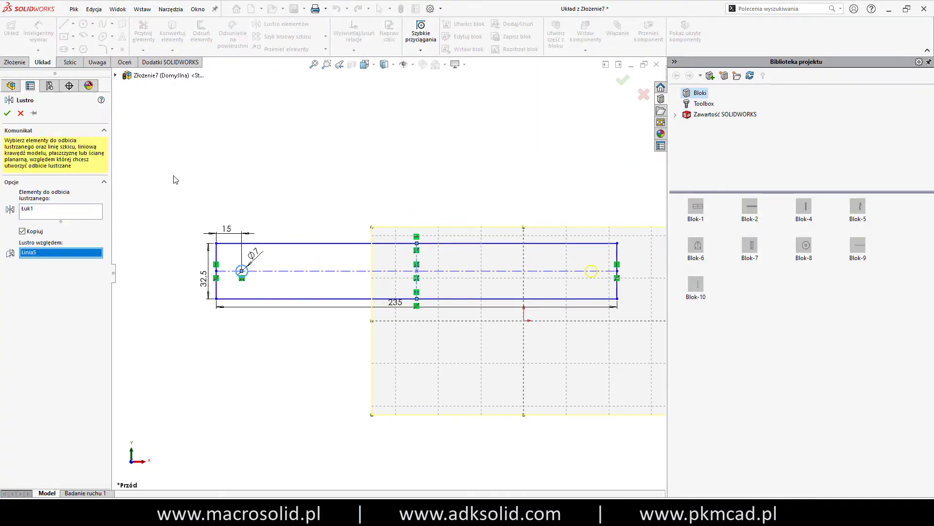
pyautogui.click(8, 114)
pyautogui.moveTo(397, 307); pyautogui.dragTo(407, 315)
pyautogui.click(427, 334)
pyautogui.scroll(2, 461, 303)
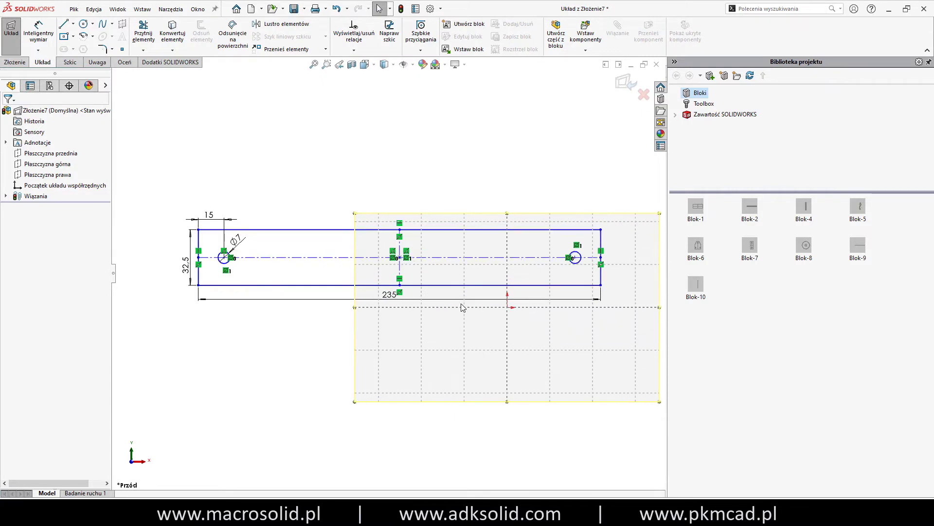
pyautogui.moveTo(140, 172); pyautogui.dragTo(603, 339)
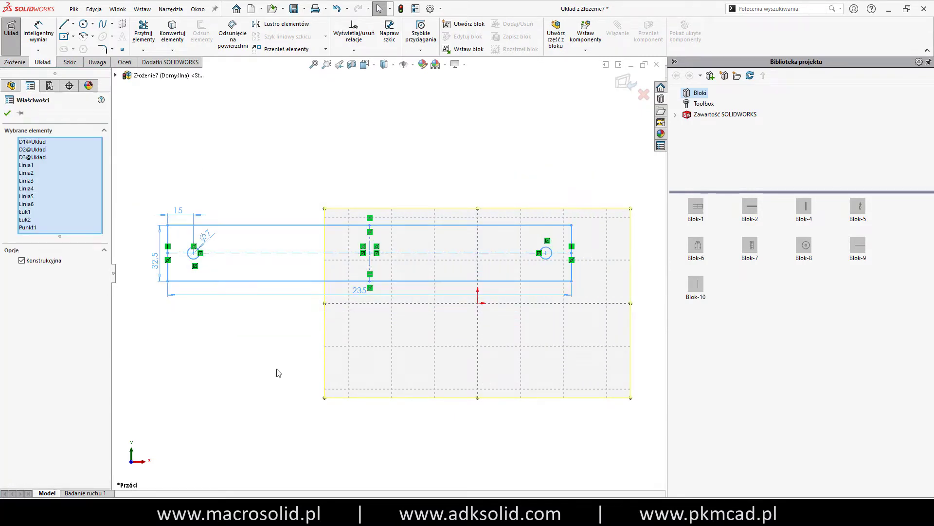
# - Make the link sketch into block Blok1 and save it to the block library
pyautogui.click(467, 27)
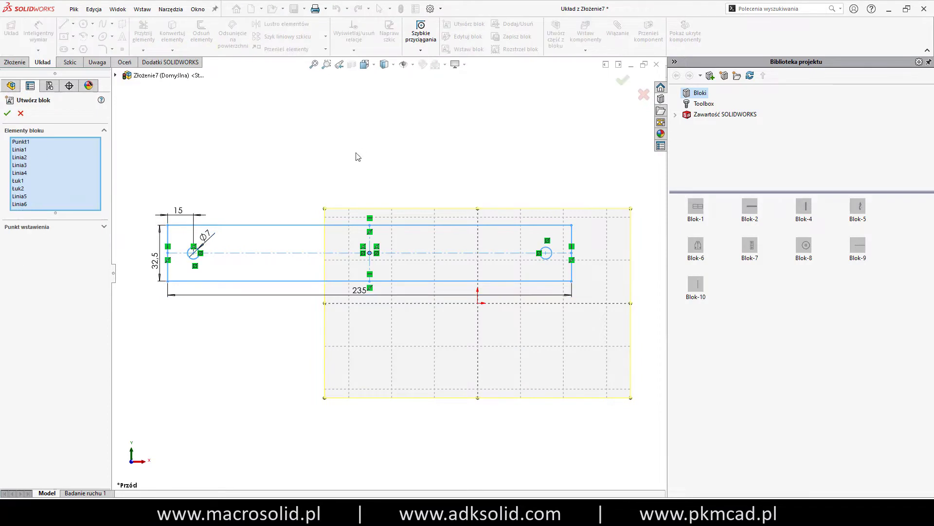
pyautogui.click(7, 113)
pyautogui.click(261, 230)
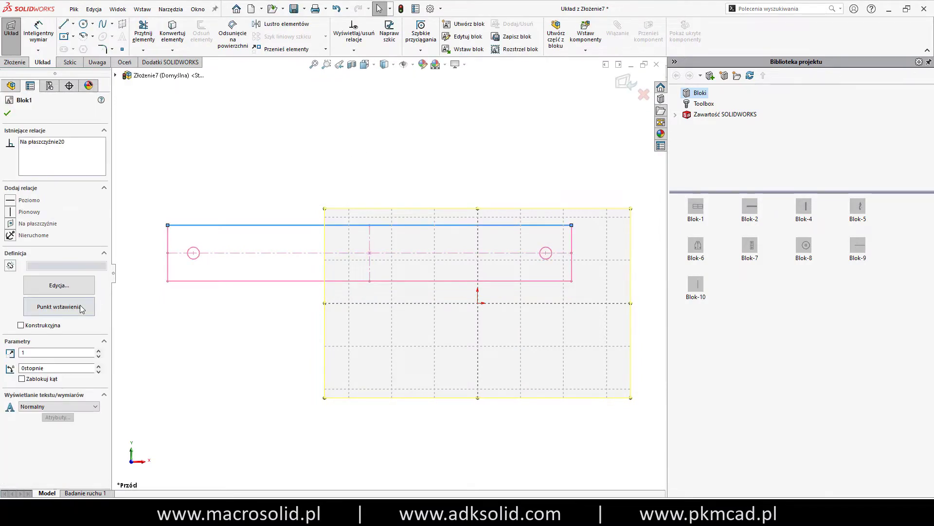
pyautogui.click(62, 306)
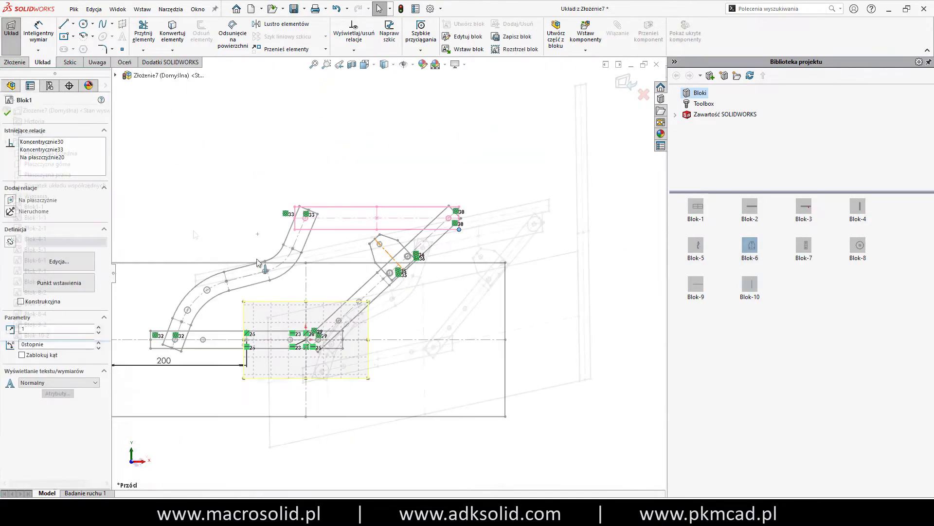
# - Make part Blok1-1-12 from block Blok1-1 and select its sketch
pyautogui.moveTo(434, 225); pyautogui.dragTo(419, 200)
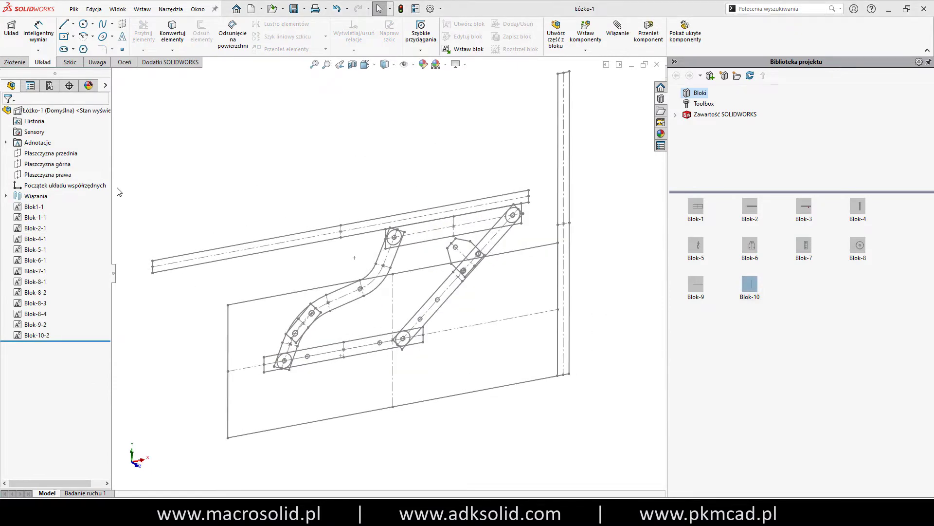
pyautogui.rightClick(31, 210)
pyautogui.click(69, 275)
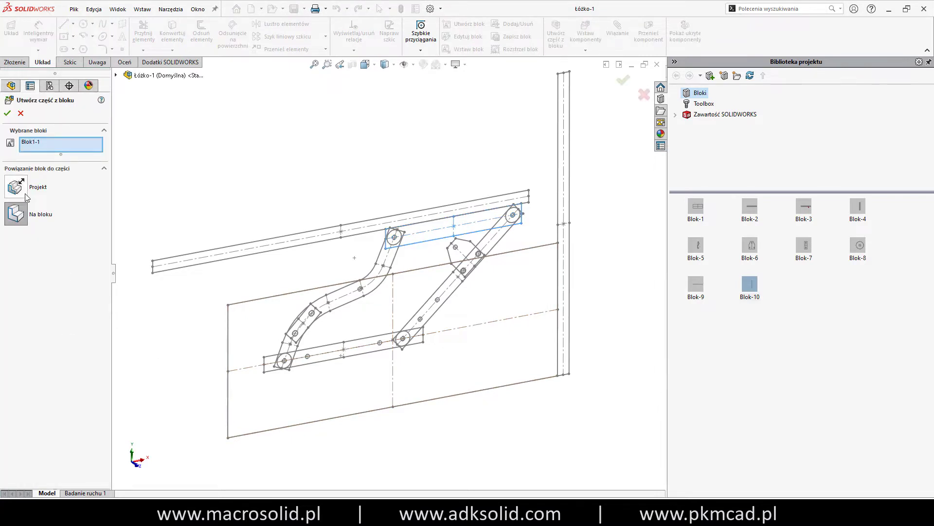
pyautogui.click(7, 114)
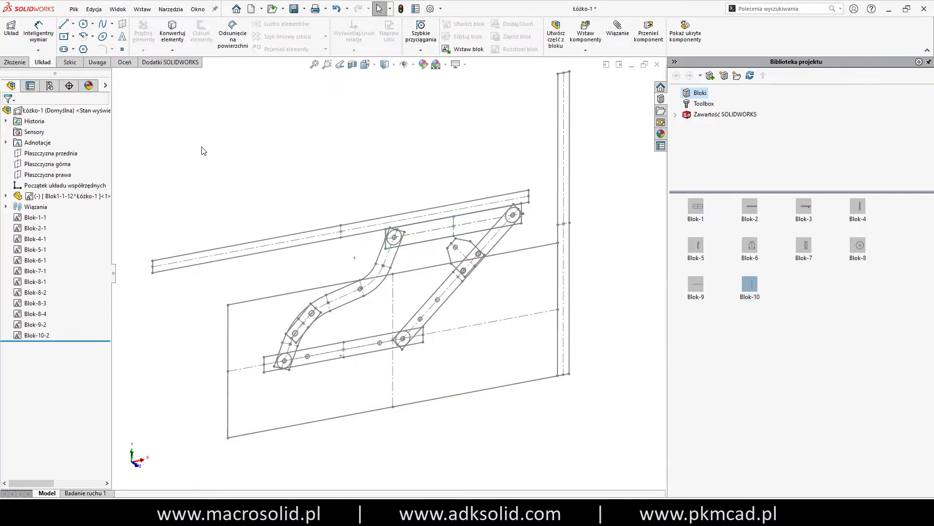
pyautogui.click(6, 196)
pyautogui.scroll(-2, 486, 224)
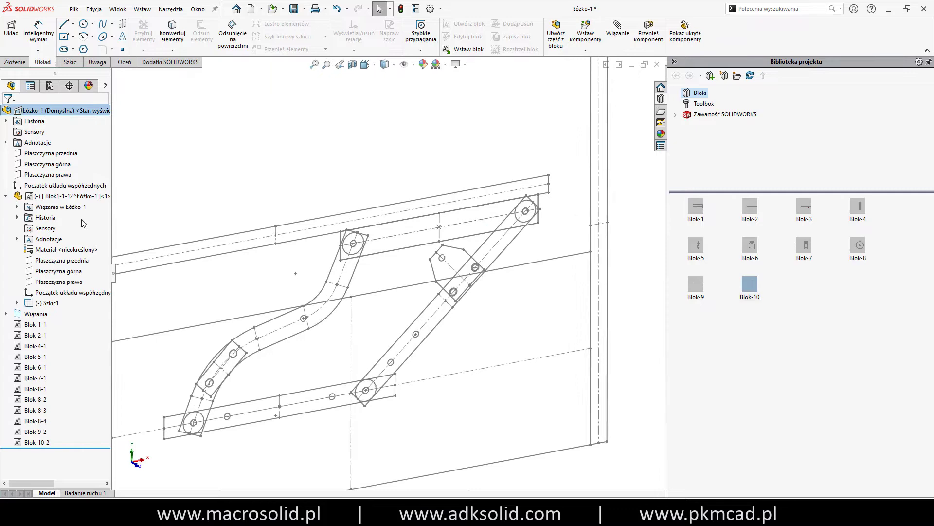
pyautogui.click(17, 303)
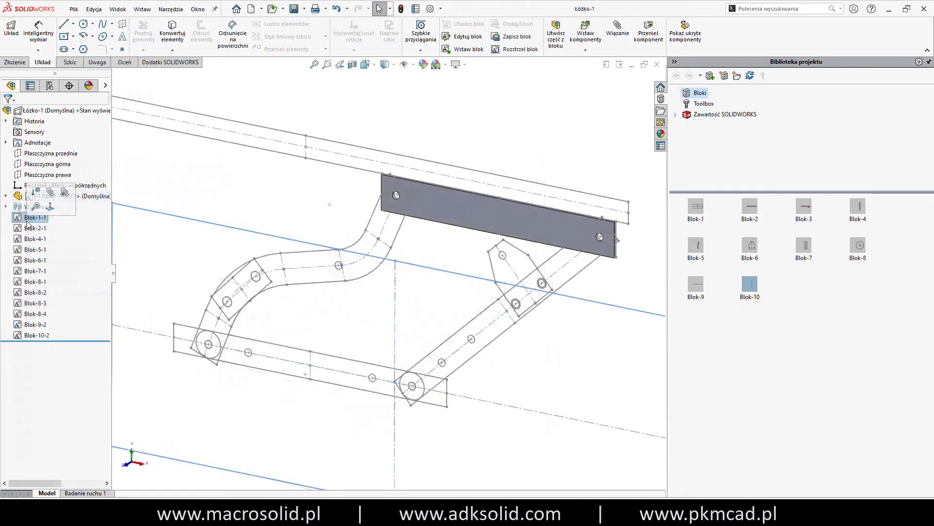
# - Make part Blok-2-1-13 from block Blok-2-1 and turn it into a sheet-metal plate
pyautogui.click(27, 230)
pyautogui.rightClick(27, 230)
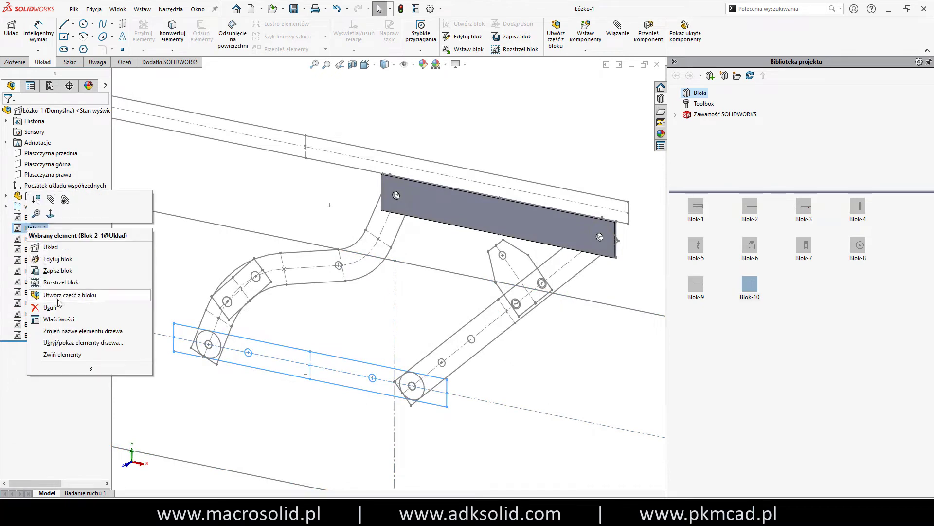
pyautogui.click(60, 297)
pyautogui.click(7, 114)
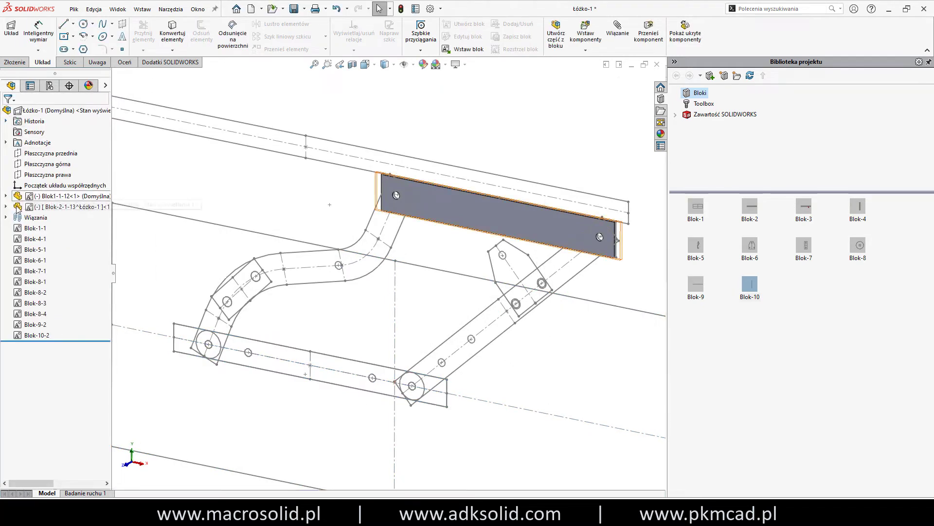
pyautogui.click(68, 207)
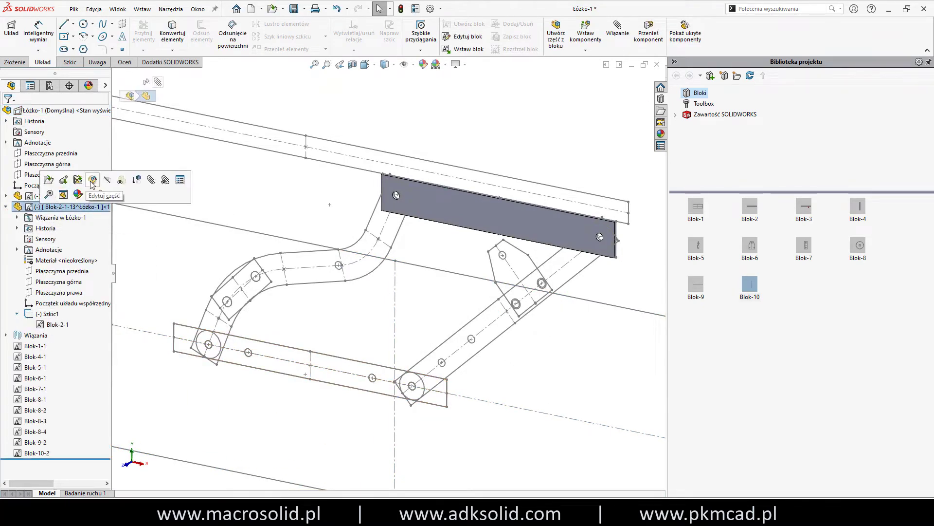
pyautogui.moveTo(126, 278); pyautogui.dragTo(132, 275)
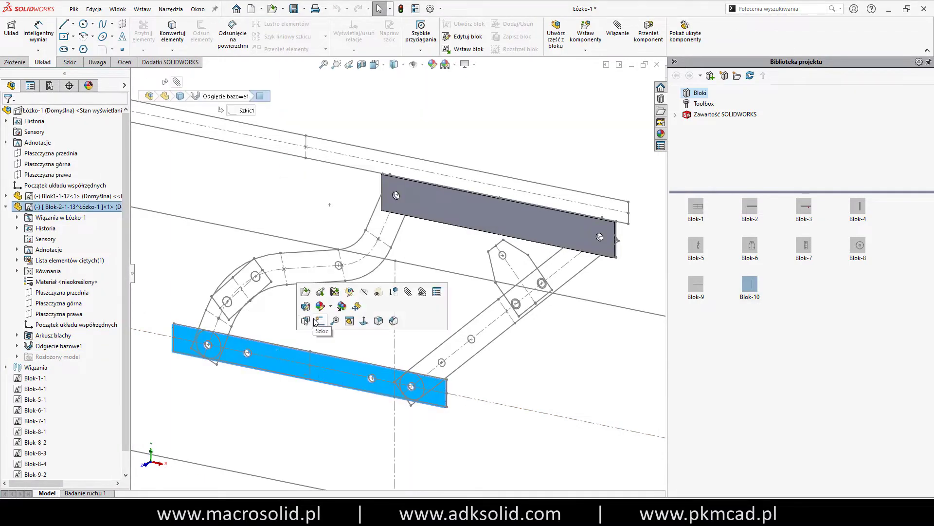
# - Save the assembly with its virtual parts as external files
pyautogui.click(80, 208)
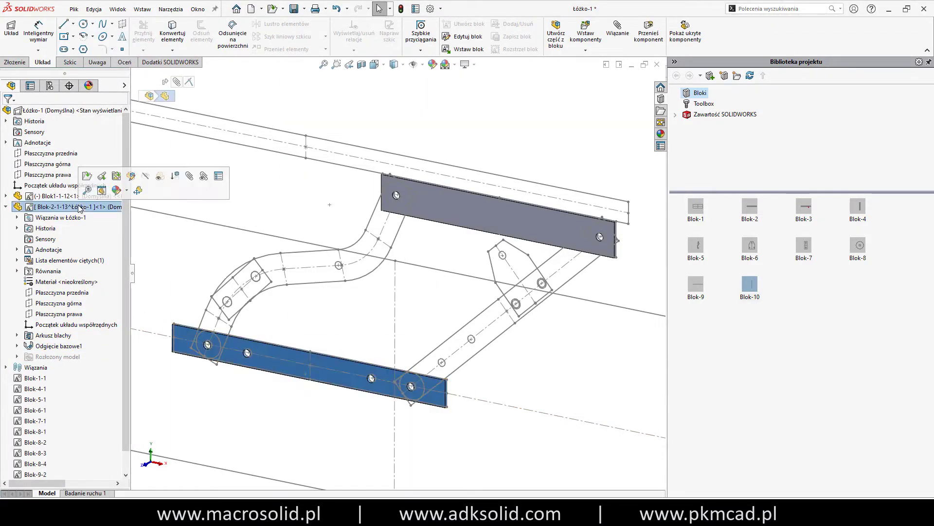
pyautogui.click(219, 178)
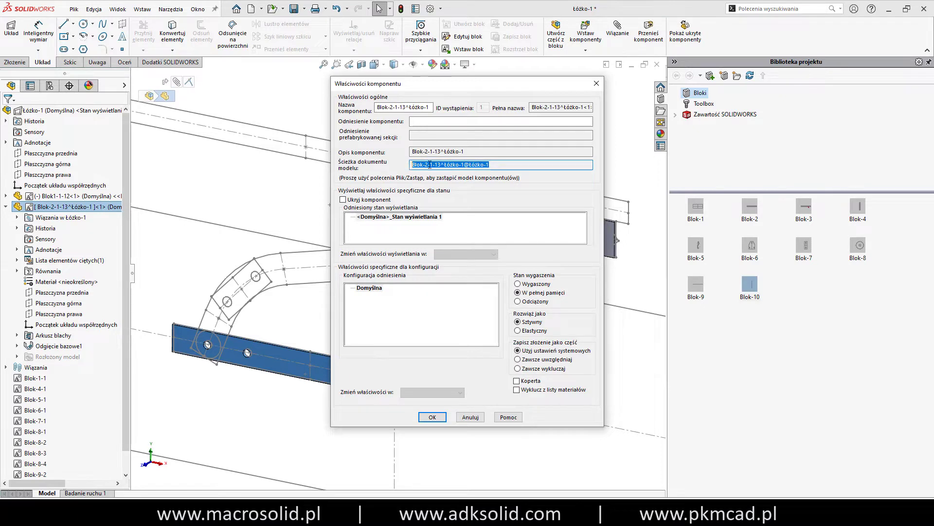
pyautogui.click(430, 417)
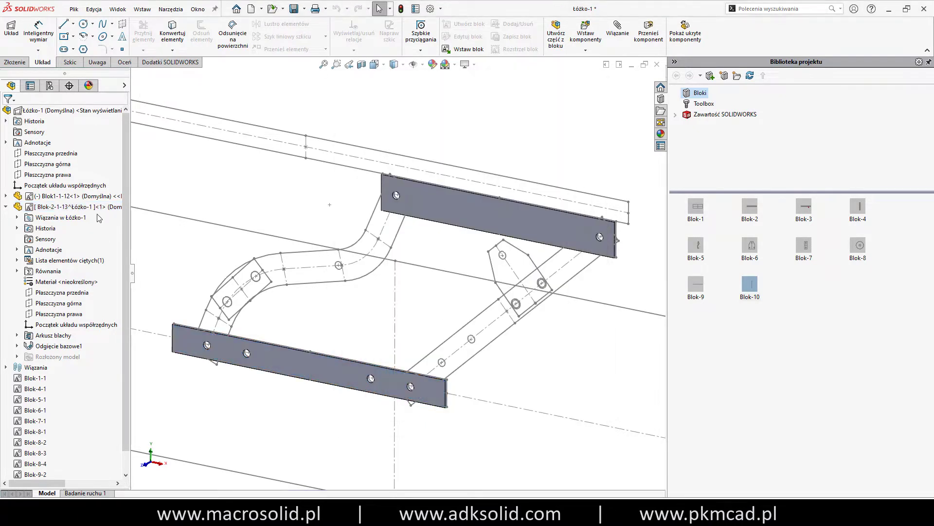
pyautogui.hotkey('ctrl', 's')
pyautogui.click(373, 201)
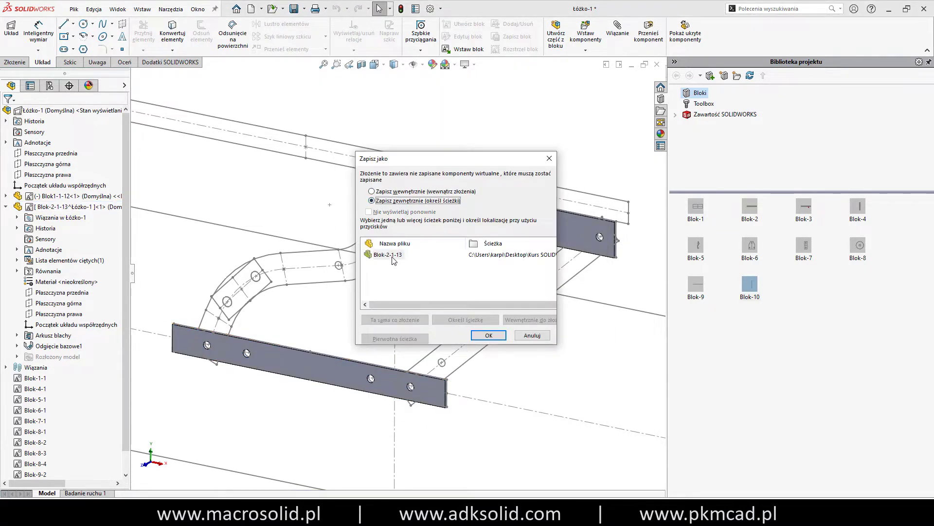
pyautogui.click(488, 336)
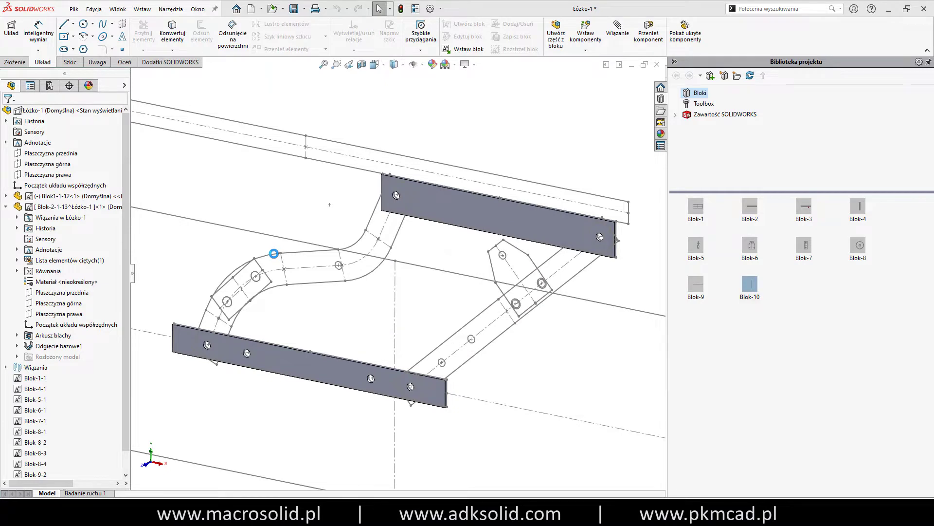
# - Check Blok-2-1-13's external file path in its component properties
pyautogui.click(93, 207)
pyautogui.click(114, 177)
pyautogui.moveTo(579, 165); pyautogui.dragTo(418, 237)
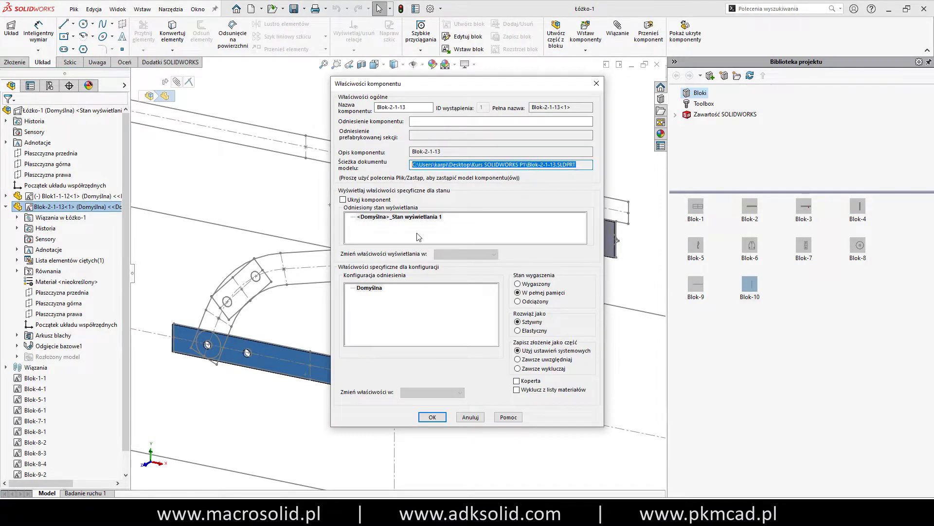
pyautogui.click(431, 417)
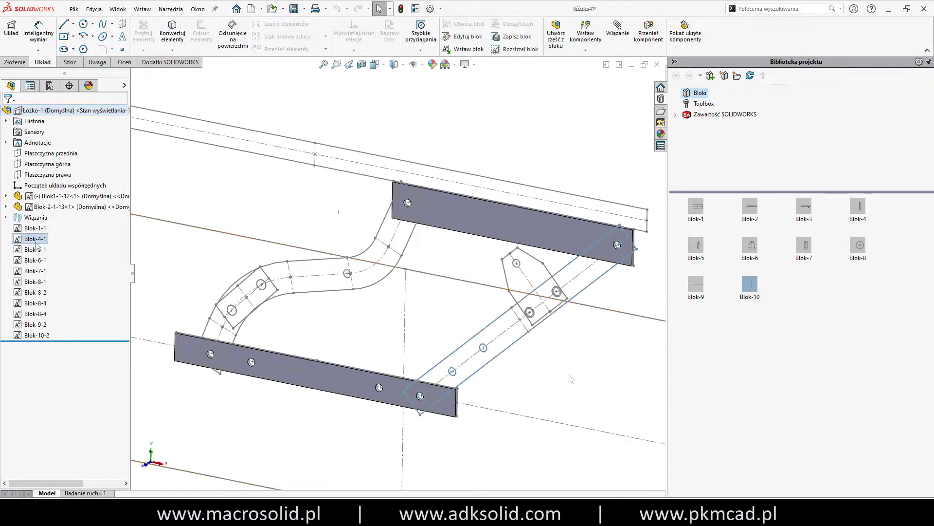
# - Make parts from blocks Blok-4-1 through Blok-7-1 and save them
pyautogui.keyDown('shift'); pyautogui.click(36, 270); pyautogui.keyUp('shift')
pyautogui.click(556, 33)
pyautogui.click(11, 110)
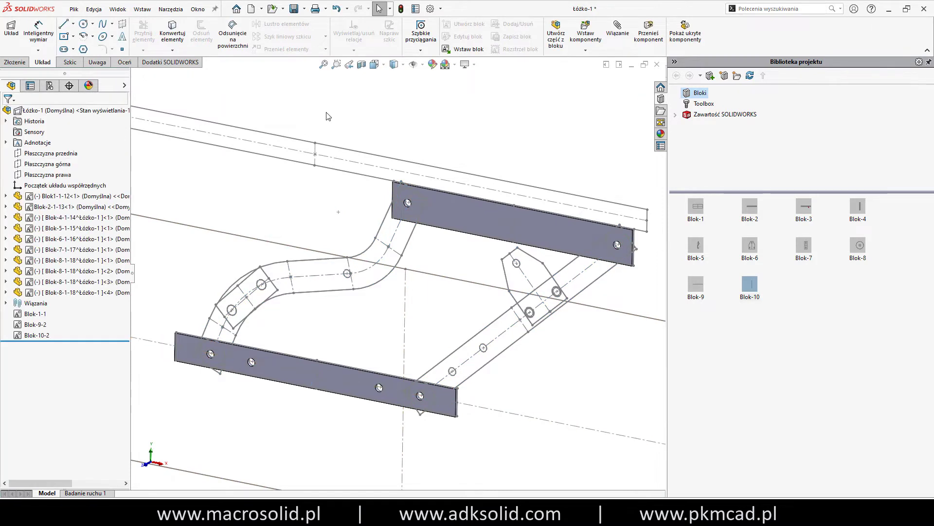
pyautogui.click(540, 273)
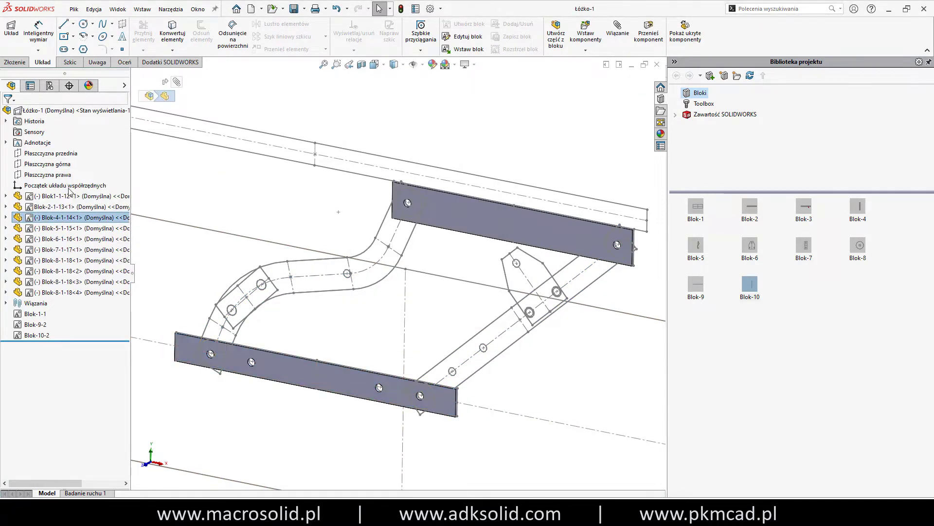
# - Turn the Blok-4-1-14 sketch into a 2.5 mm base flange
pyautogui.press('f')
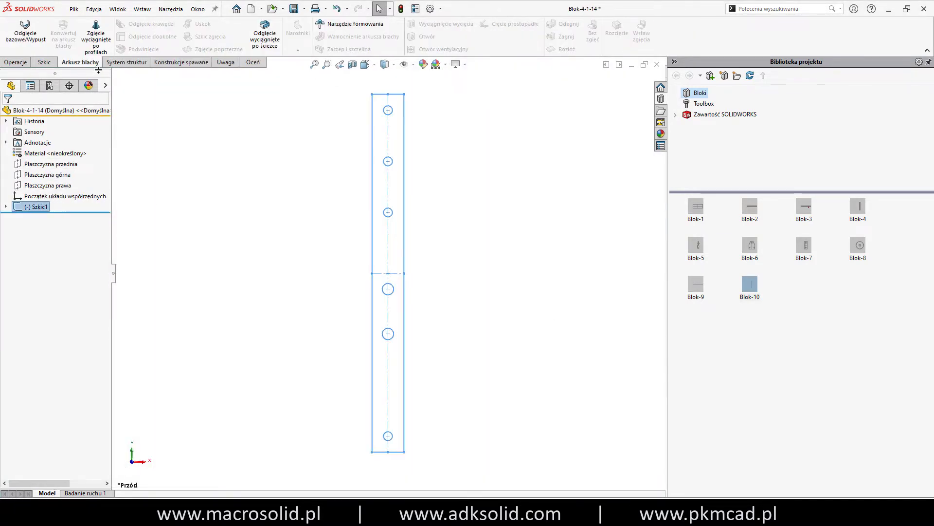
pyautogui.click(26, 30)
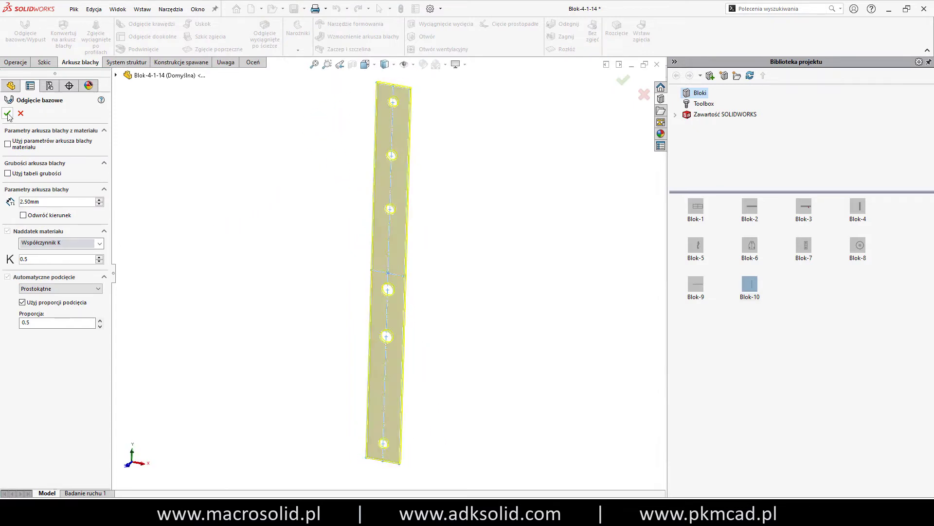
pyautogui.click(8, 116)
# - Back in Łóżko-1, give Blok-8-1-18's sketch a 2.5 mm base flange
pyautogui.click(657, 64)
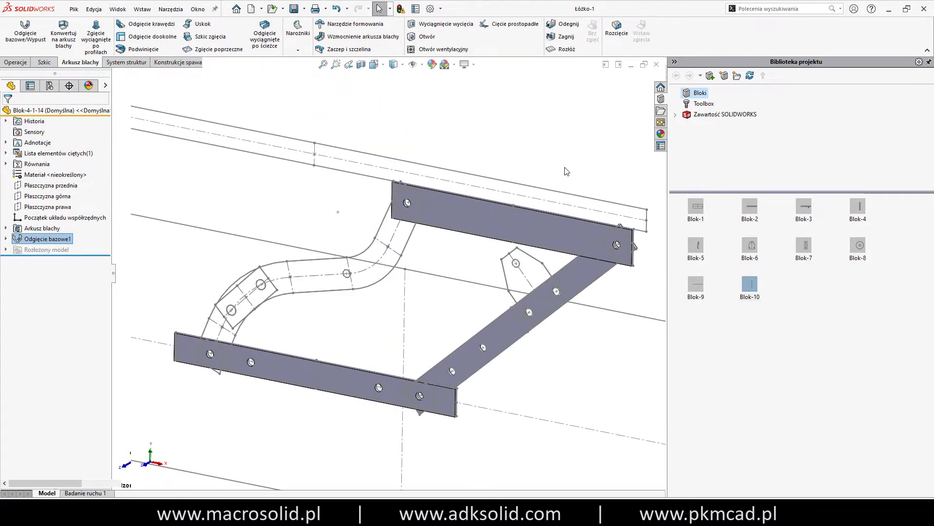
pyautogui.click(50, 389)
pyautogui.click(19, 30)
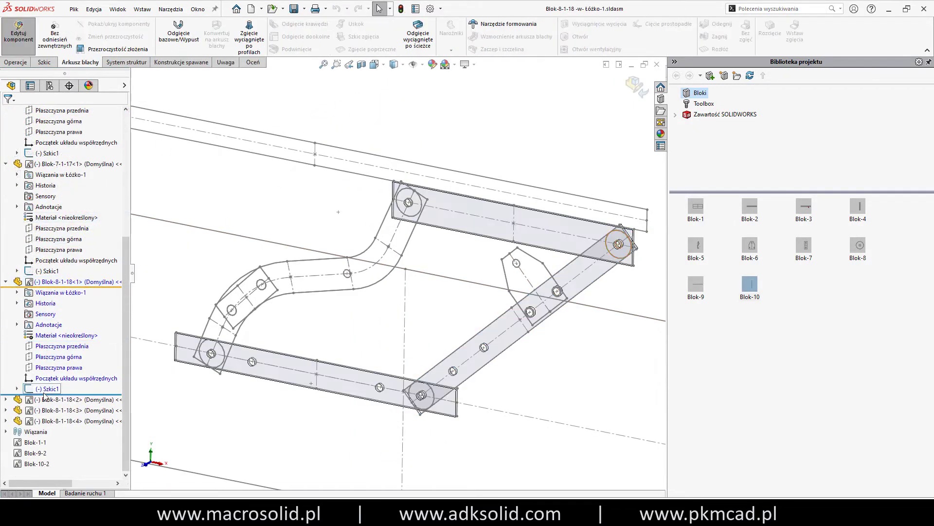
pyautogui.click(185, 36)
pyautogui.click(8, 113)
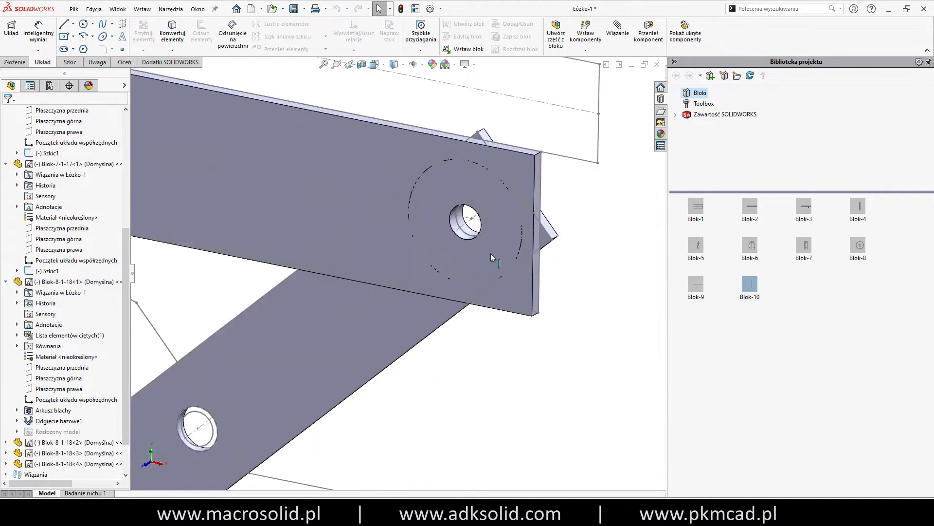
# - Rotate the assembly to inspect the Blok-8-1-18 and Blok1-1-12 plates
pyautogui.click(489, 263)
pyautogui.moveTo(501, 232); pyautogui.dragTo(389, 267, button='middle')
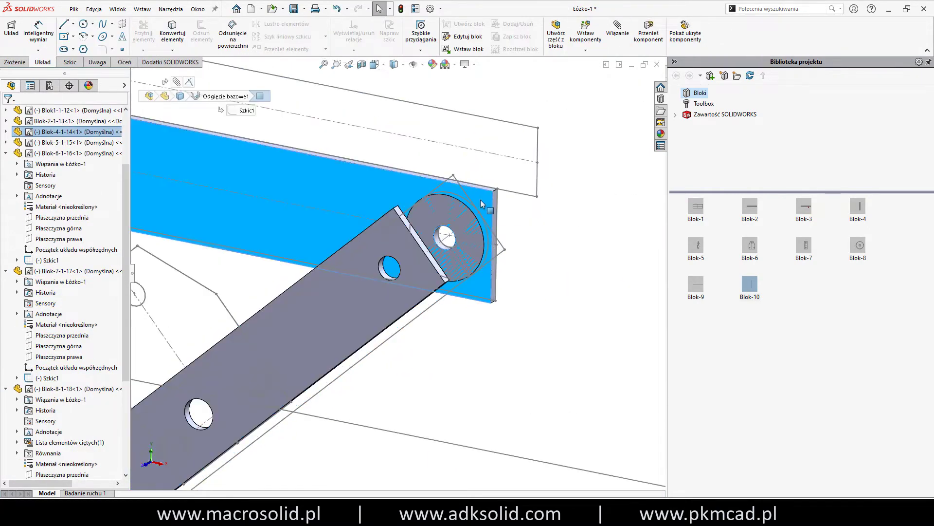
pyautogui.rightClick(370, 272)
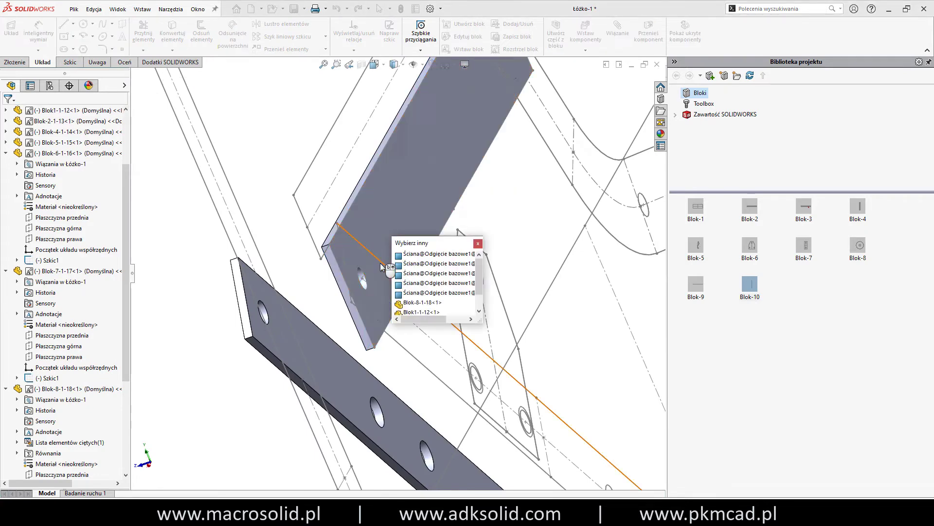
pyautogui.click(467, 277)
pyautogui.moveTo(369, 274); pyautogui.dragTo(279, 144, button='middle')
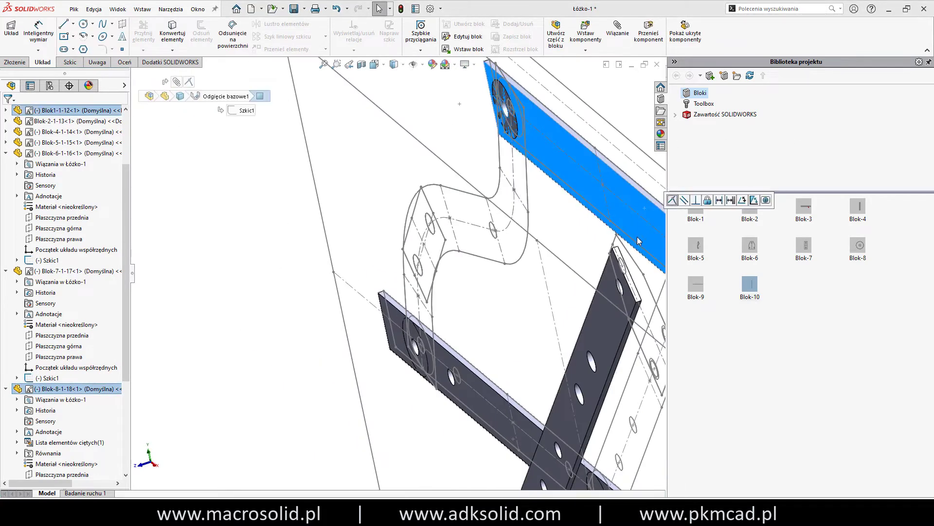
pyautogui.click(242, 76)
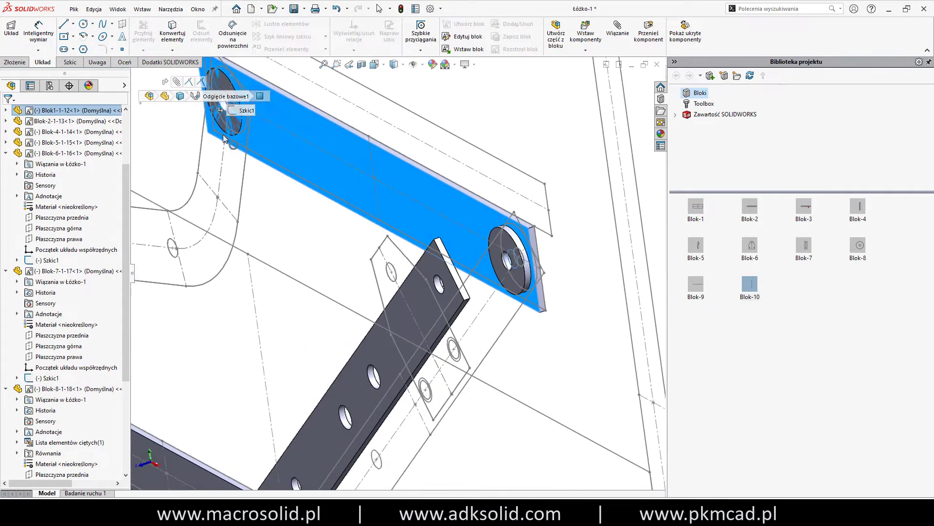
pyautogui.click(38, 111)
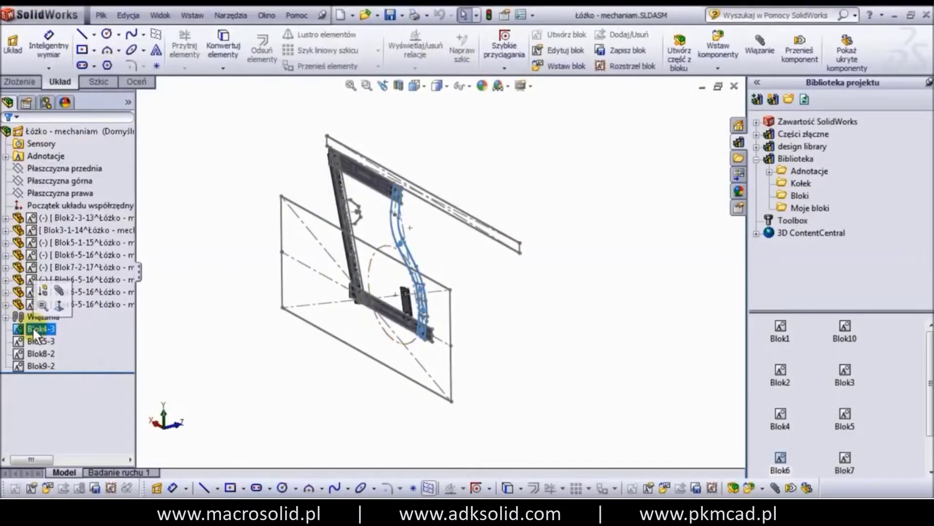
# - Make part Blok5-3-18 from the Blok5-3 block with Utwórz część z bloku
pyautogui.click(34, 340)
pyautogui.rightClick(33, 340)
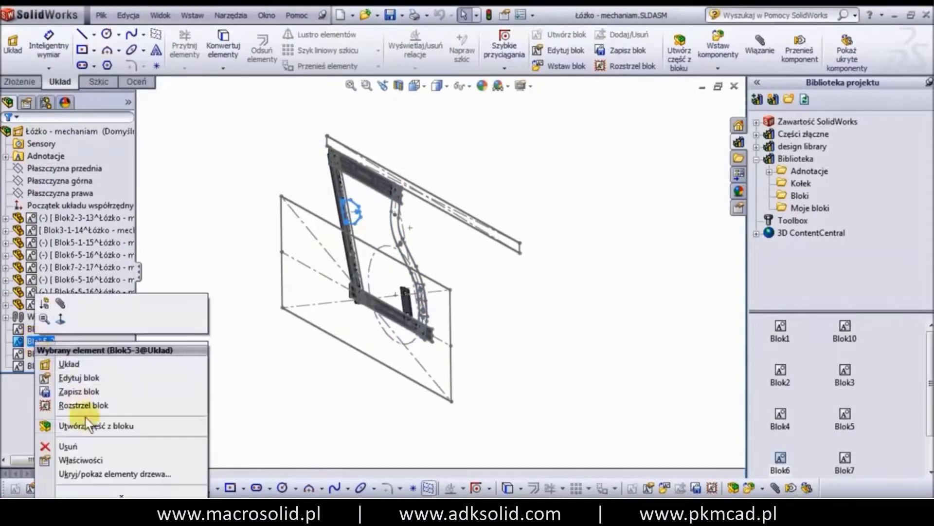
pyautogui.click(85, 416)
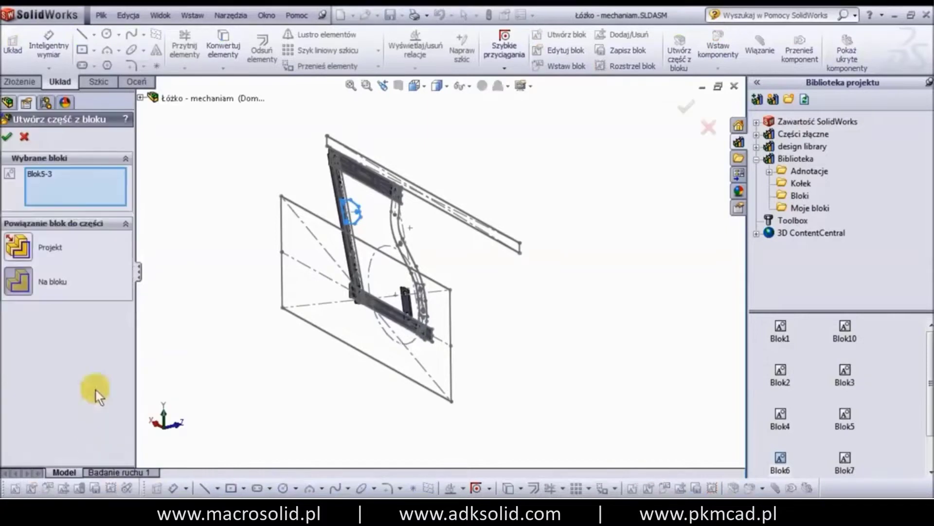
pyautogui.click(7, 138)
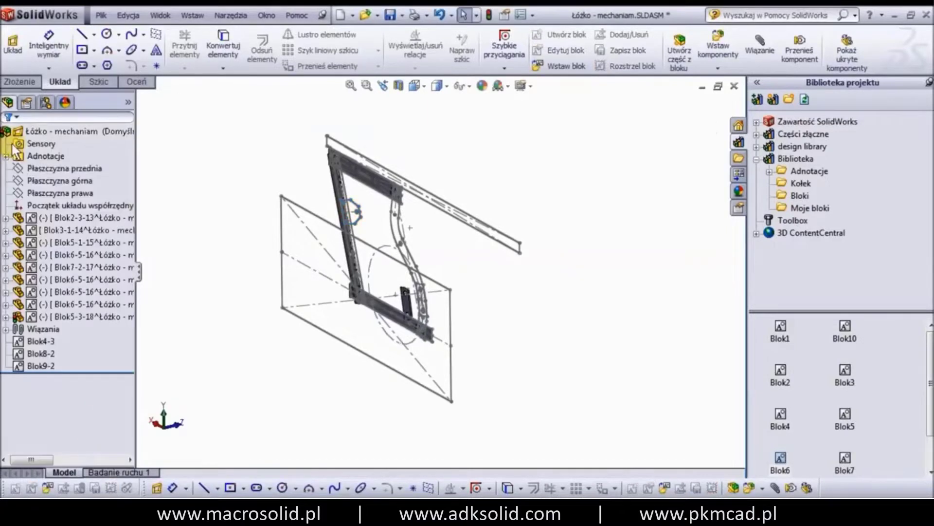
# - Expand Blok5-3-18 and edit it in the context of the assembly
pyautogui.click(6, 317)
pyautogui.click(52, 427)
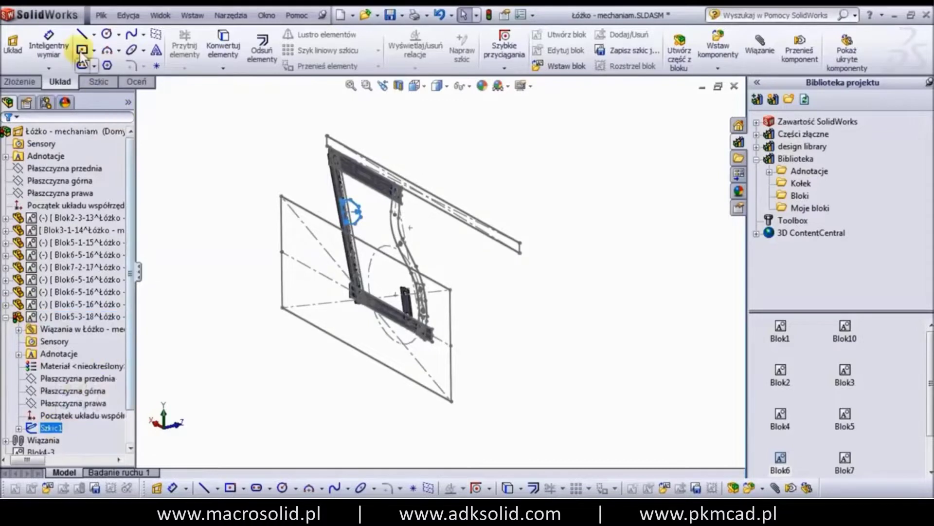
pyautogui.click(77, 316)
pyautogui.click(85, 287)
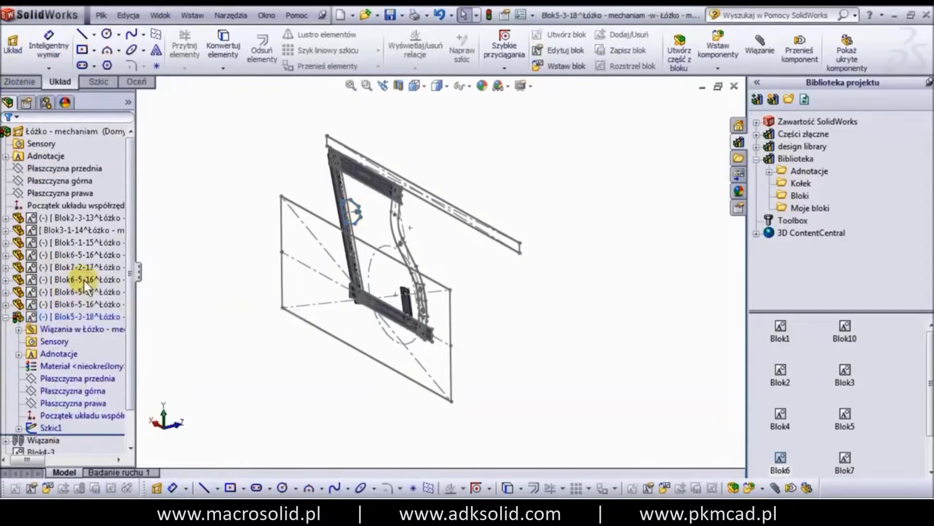
pyautogui.click(50, 427)
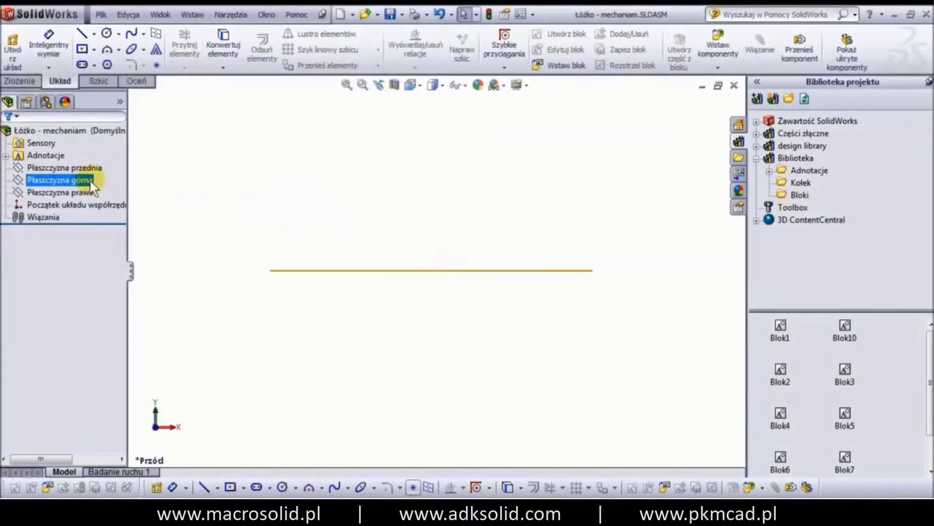
# - Start the assembly layout sketch and draw a centre rectangle beside the bed outline
pyautogui.click(21, 82)
pyautogui.click(53, 81)
pyautogui.rightClick(55, 81)
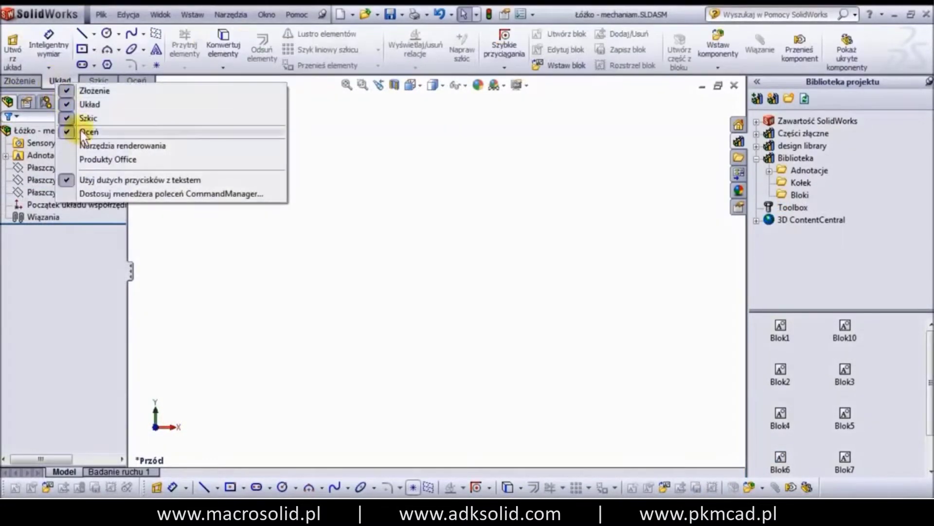
pyautogui.click(19, 54)
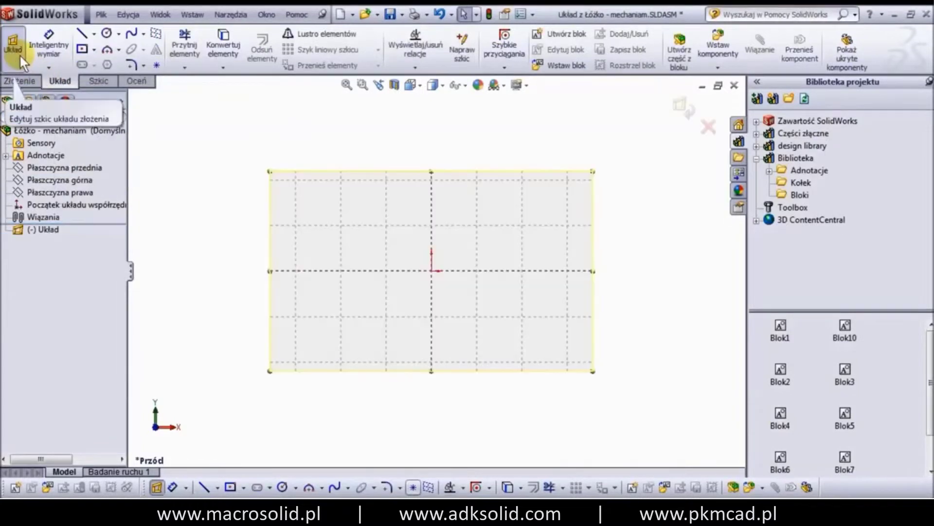
pyautogui.click(83, 51)
pyautogui.click(223, 410)
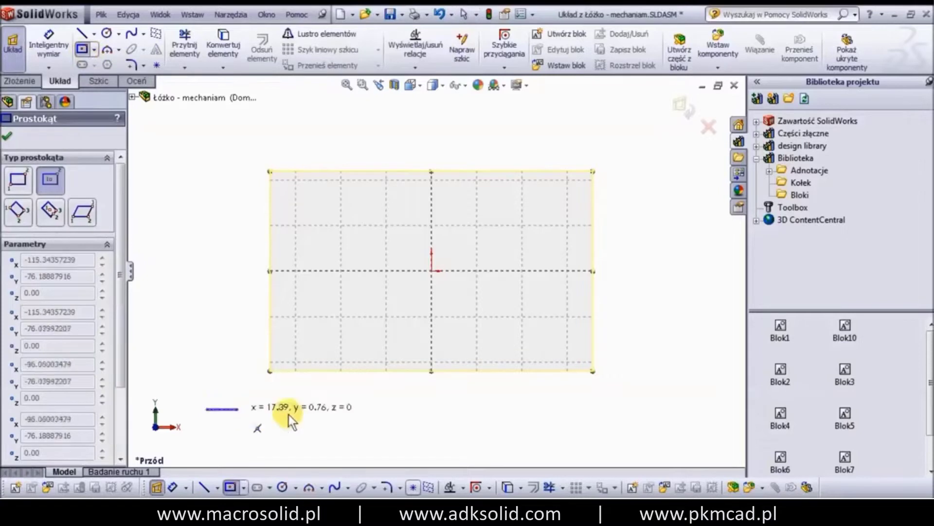
pyautogui.click(320, 414)
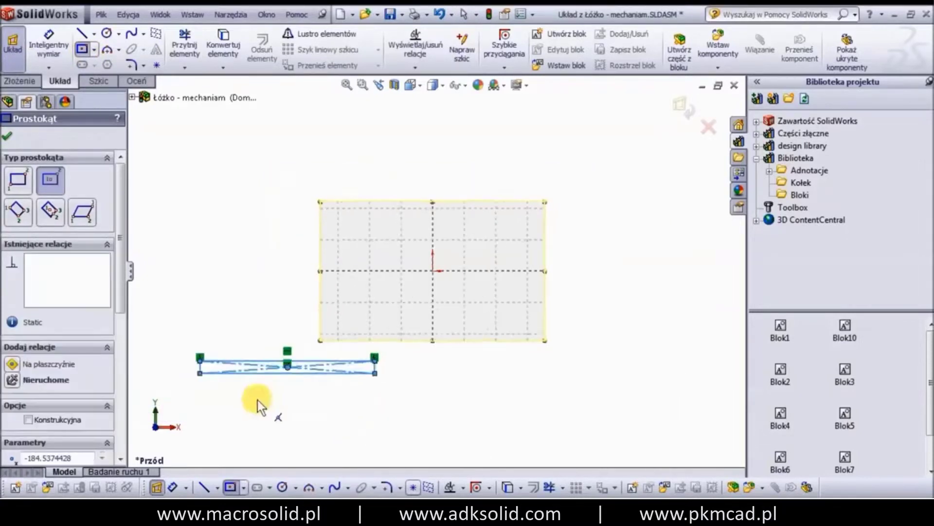
pyautogui.scroll(-3, 258, 400)
# - Dimension the rectangle's top edge to 240 and its left edge to 32.5
pyautogui.click(73, 52)
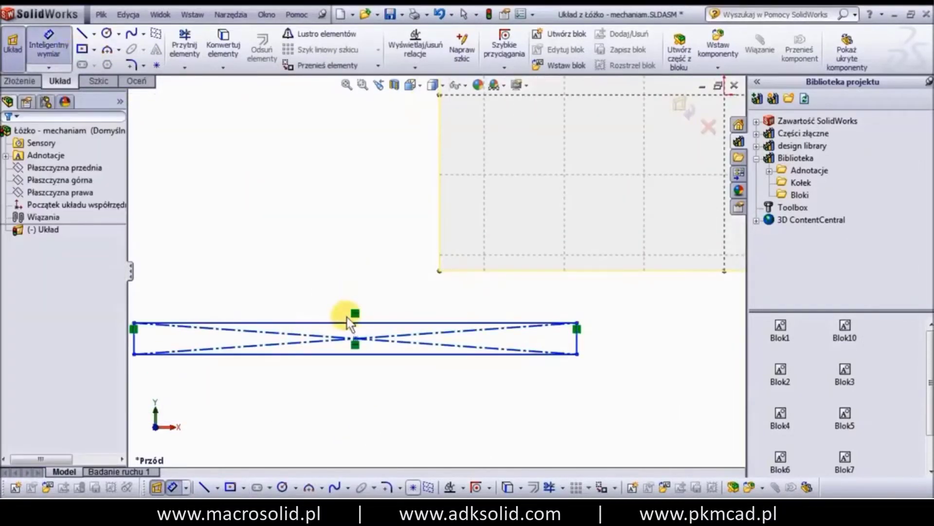
pyautogui.click(346, 321)
pyautogui.click(358, 311)
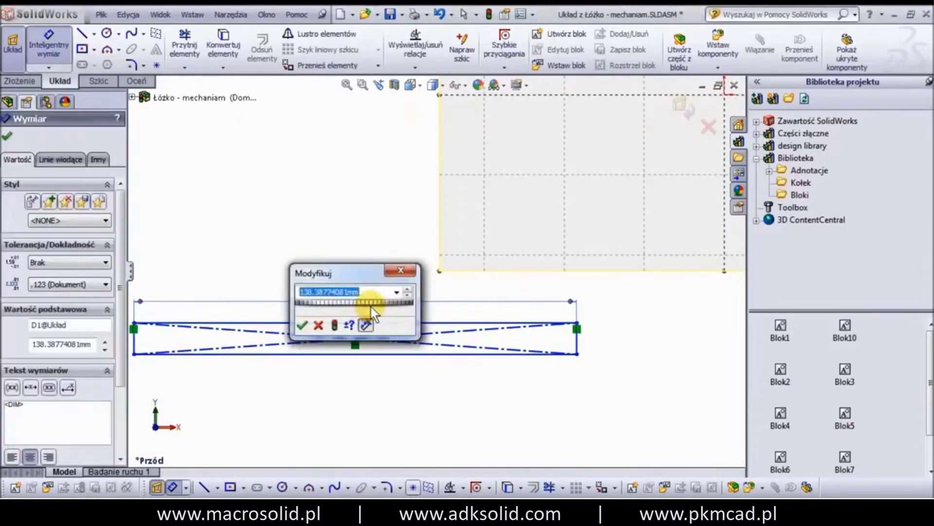
pyautogui.write('240')
pyautogui.press('Return')
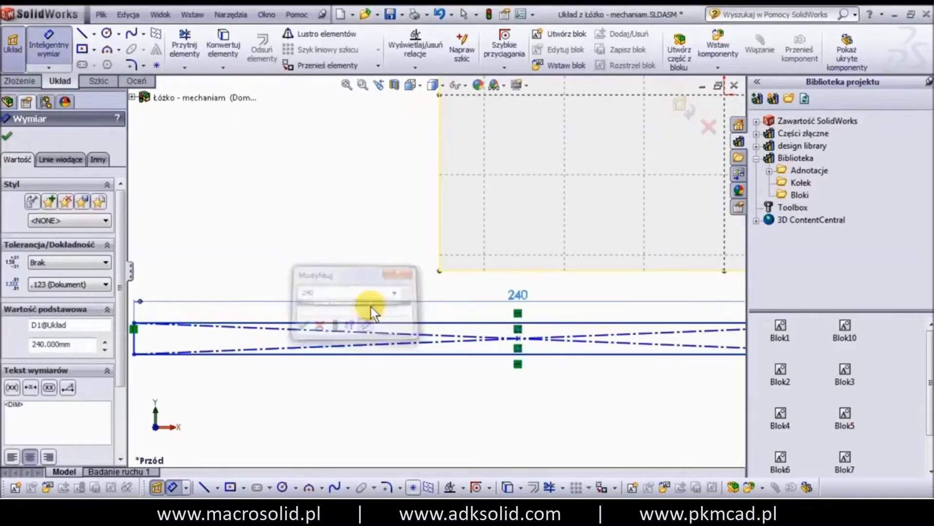
pyautogui.click(135, 343)
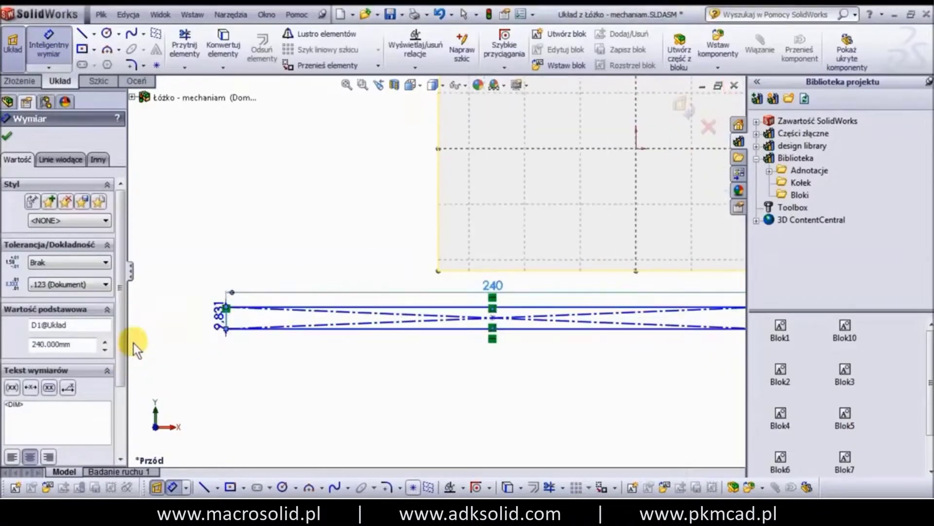
pyautogui.click(206, 294)
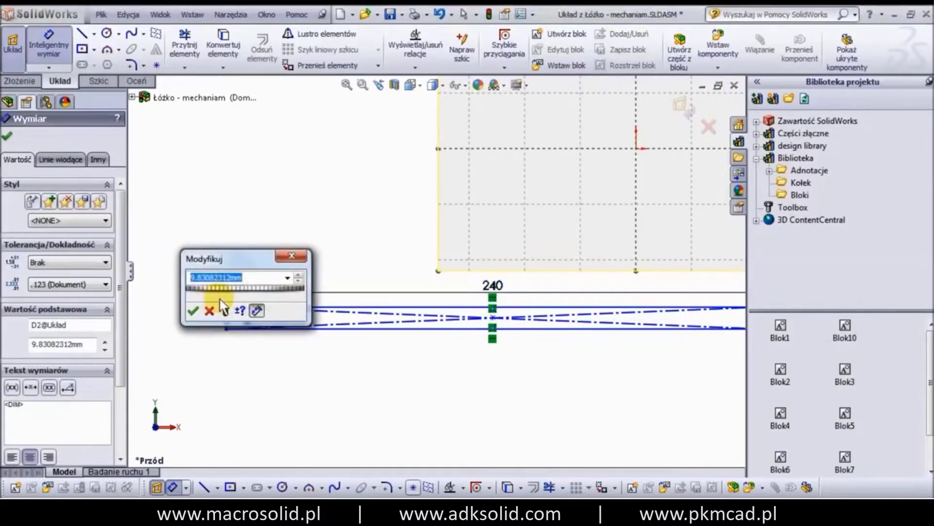
pyautogui.write('32.5')
pyautogui.press('Return')
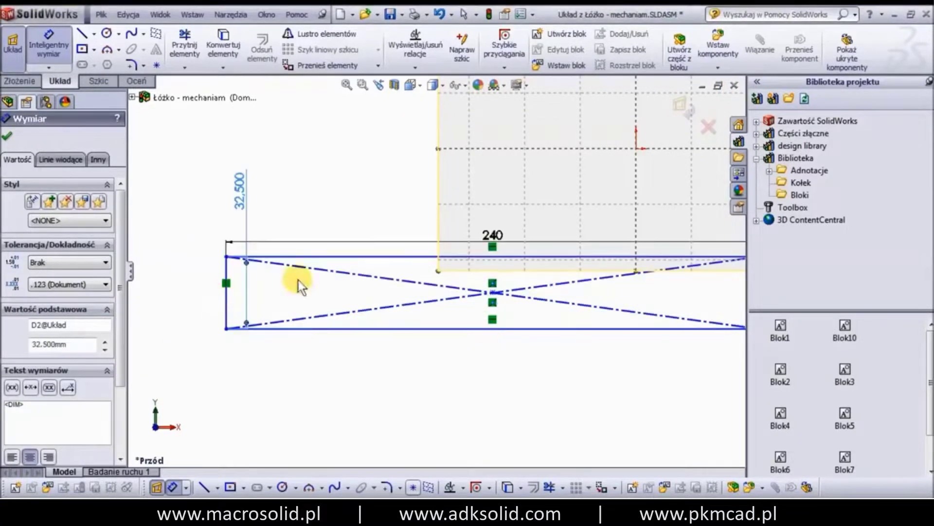
pyautogui.scroll(2, 455, 285)
pyautogui.scroll(-1, 455, 285)
# - Draw a horizontal centreline between the rectangle's left and right edge midpoints
pyautogui.click(94, 35)
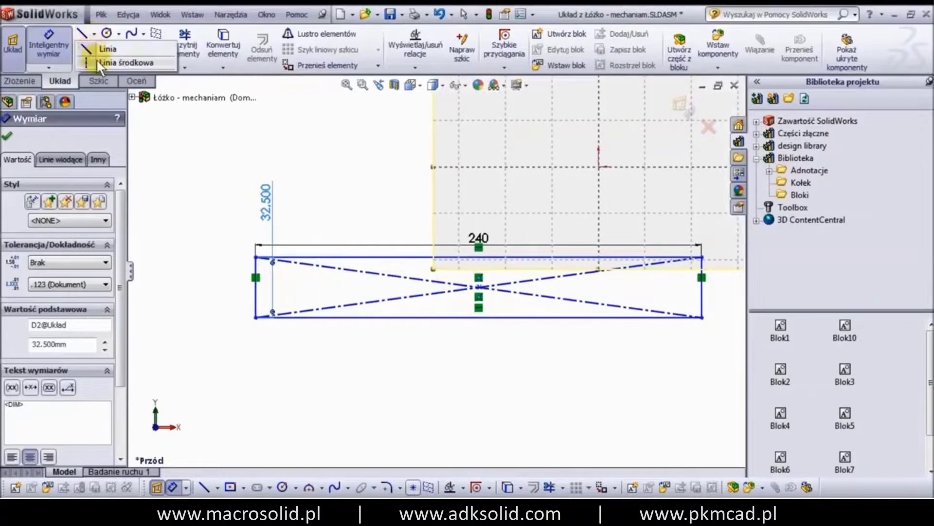
pyautogui.click(96, 59)
pyautogui.click(256, 287)
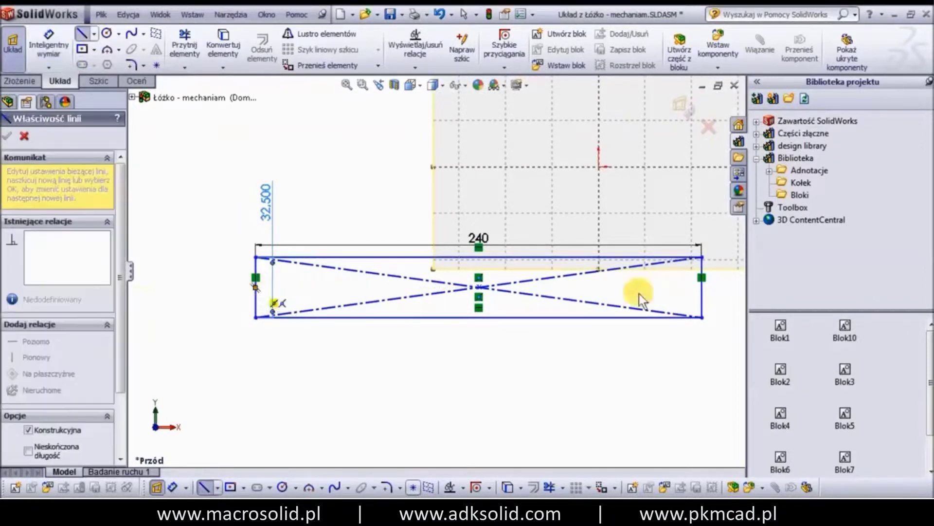
pyautogui.click(701, 287)
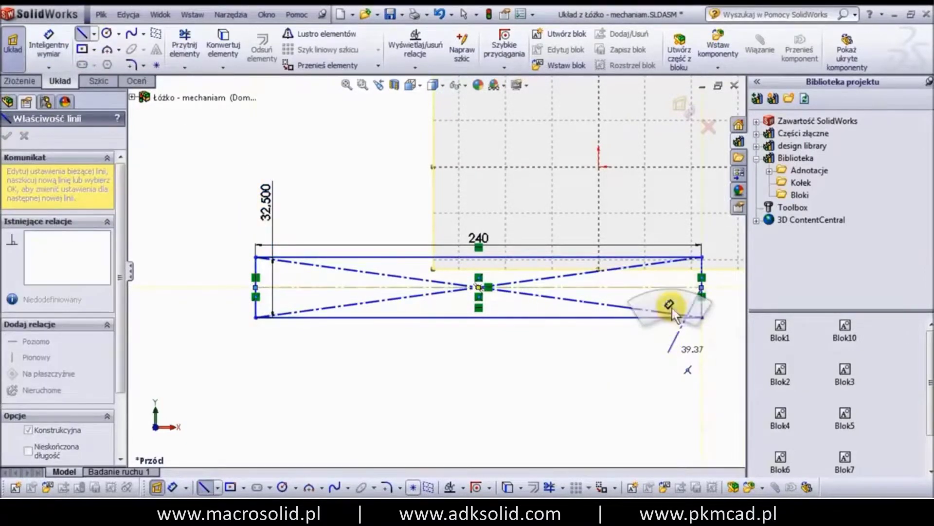
pyautogui.moveTo(668, 342); pyautogui.dragTo(643, 292, button='right')
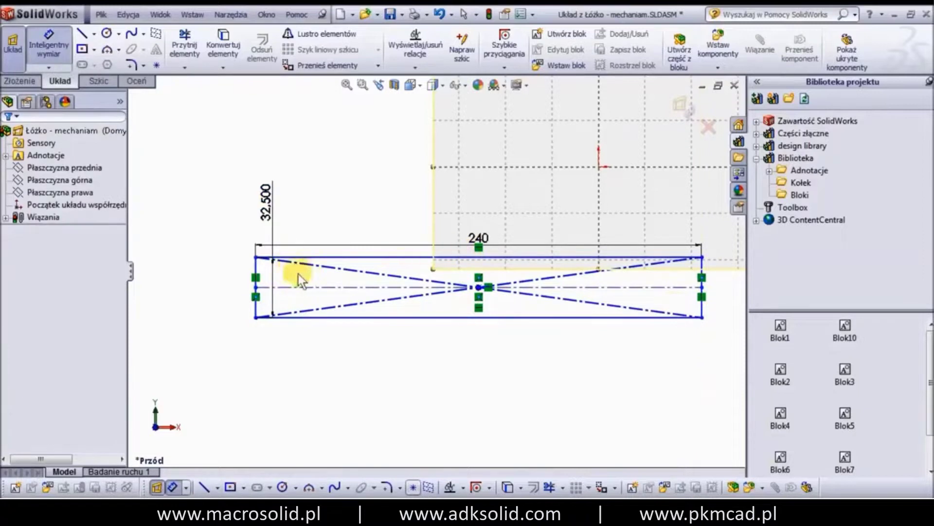
# - Draw two small circles on the centreline, one near each end of the rectangle
pyautogui.click(107, 33)
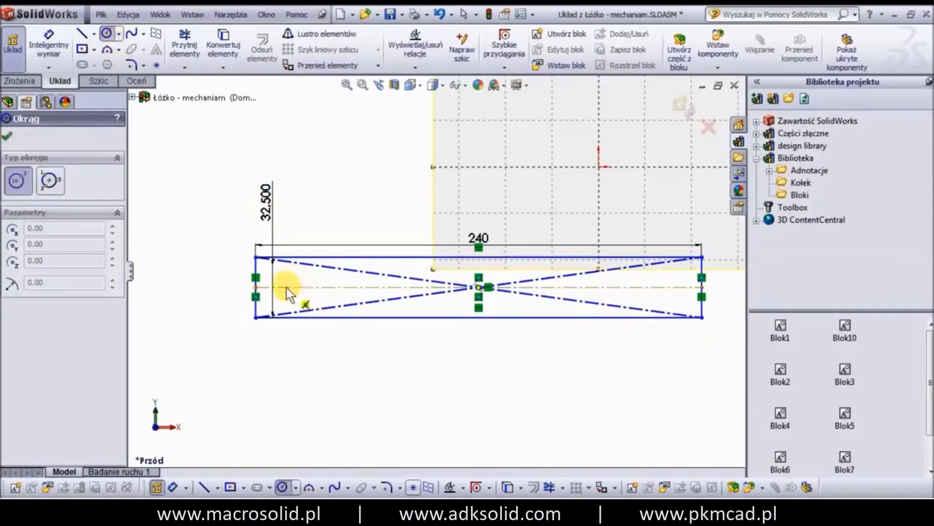
pyautogui.click(287, 288)
pyautogui.click(292, 293)
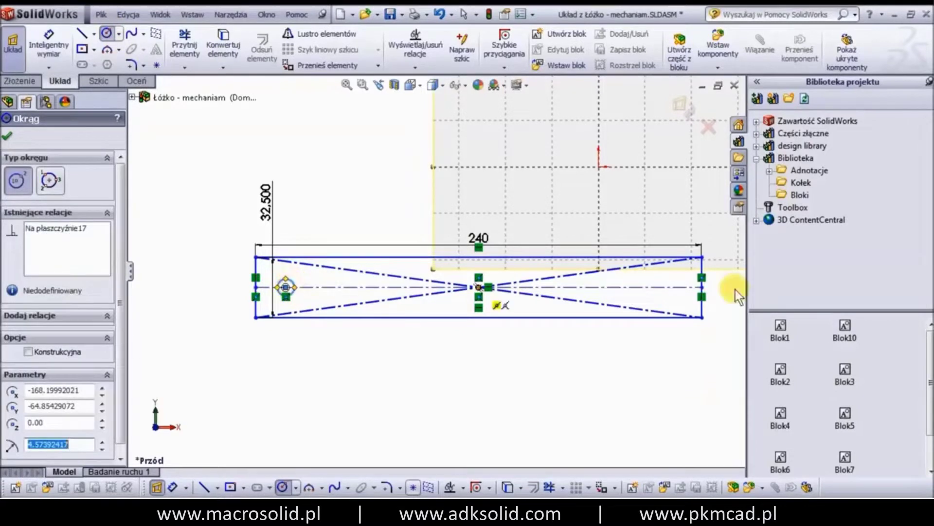
pyautogui.click(674, 287)
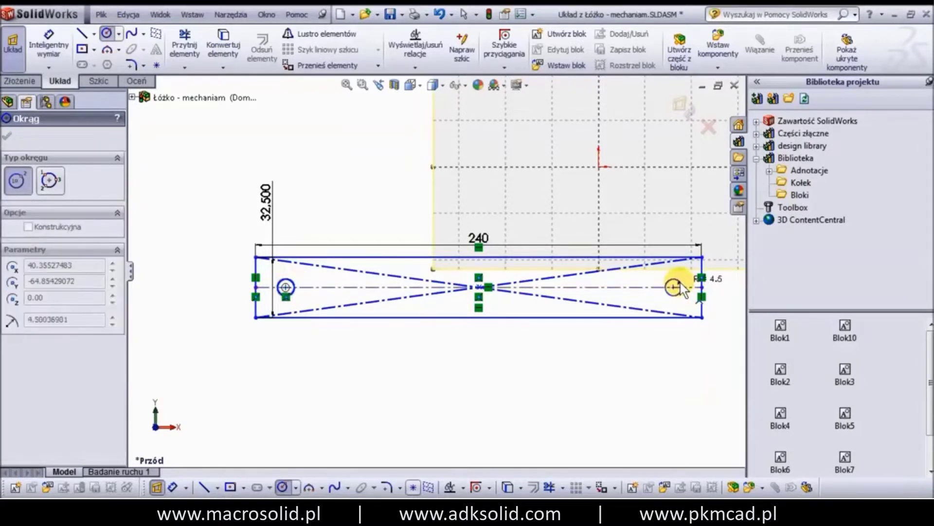
pyautogui.click(680, 282)
pyautogui.press('Escape')
# - Make the two end circles equal and dimension the left circle's diameter to 7
pyautogui.click(680, 282)
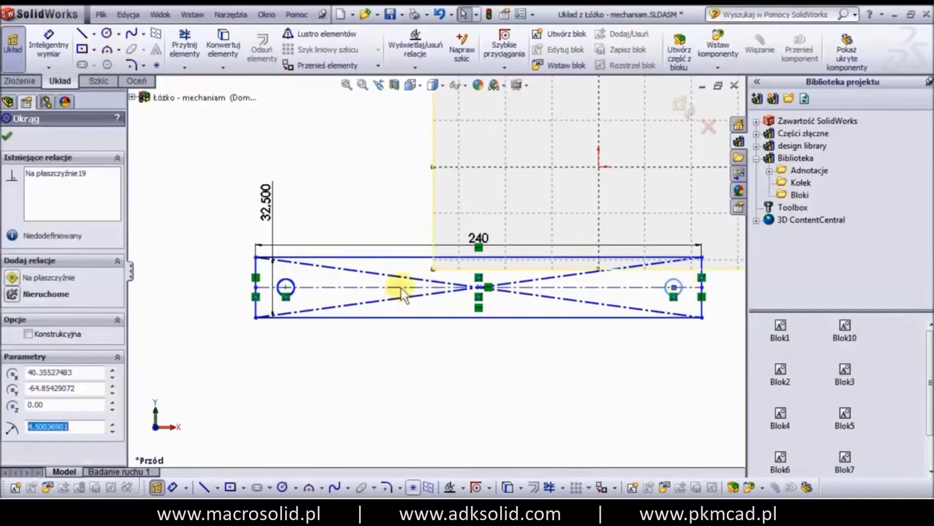
pyautogui.keyDown('ctrl'); pyautogui.click(294, 283); pyautogui.keyUp('ctrl')
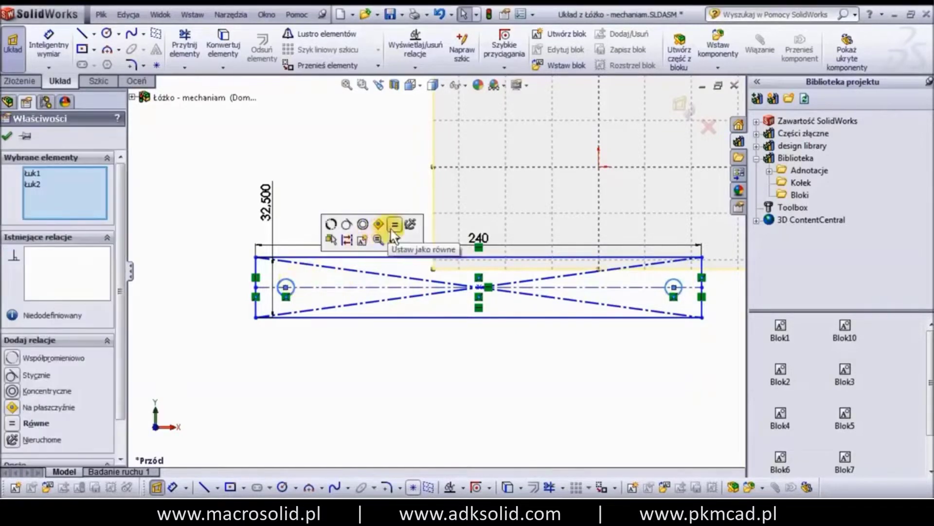
pyautogui.click(391, 229)
pyautogui.click(48, 46)
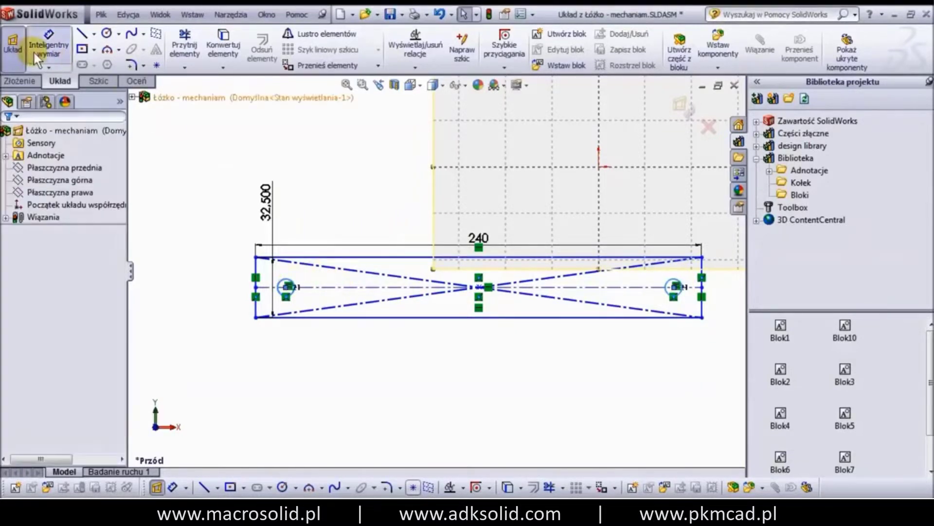
pyautogui.click(287, 287)
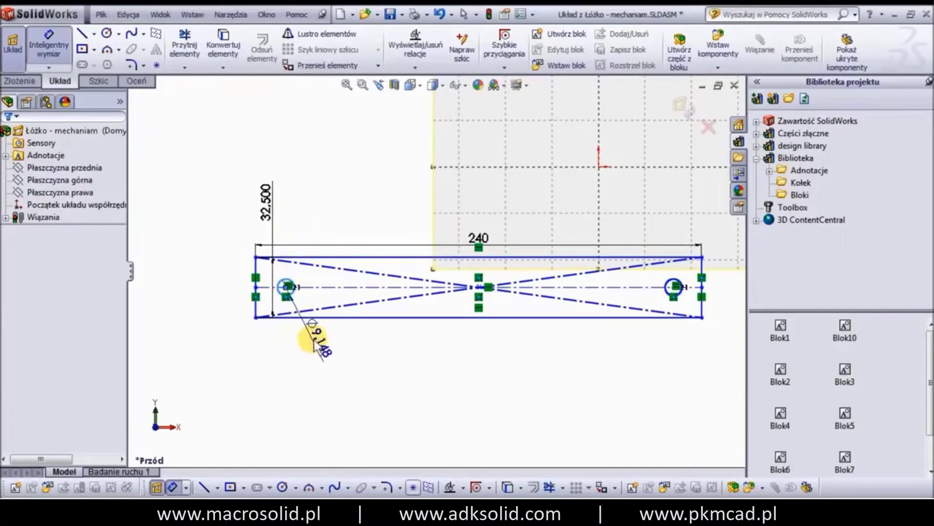
pyautogui.click(309, 343)
pyautogui.press('Return')
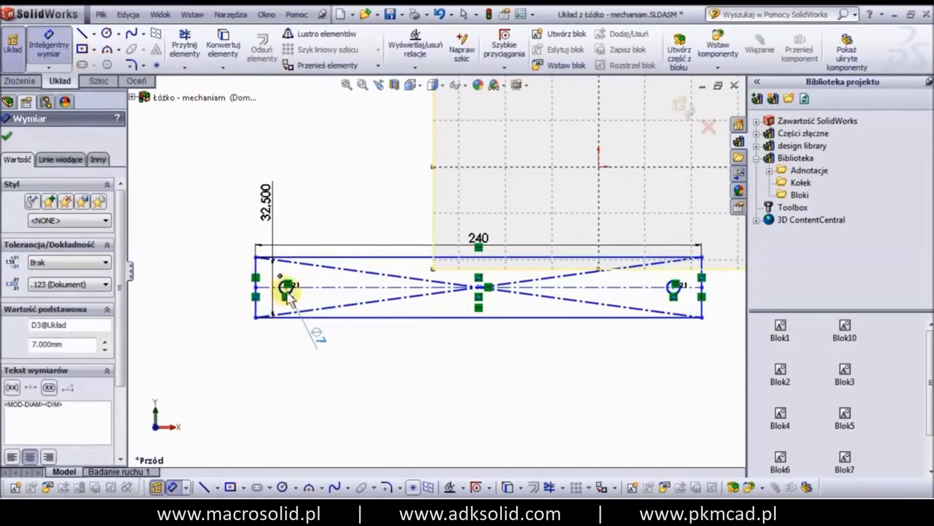
pyautogui.scroll(-3, 287, 287)
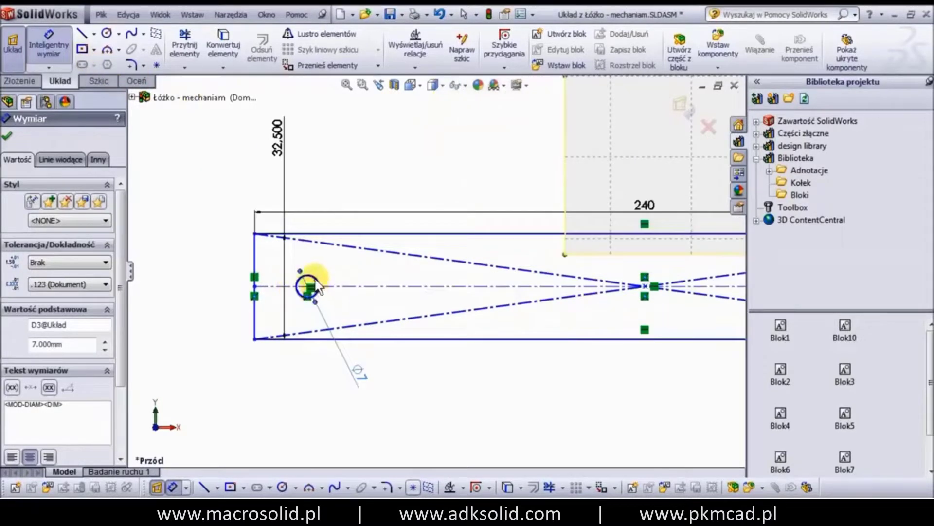
# - Locate the left circle's centre 15 from the link's left end
pyautogui.click(308, 287)
pyautogui.click(255, 253)
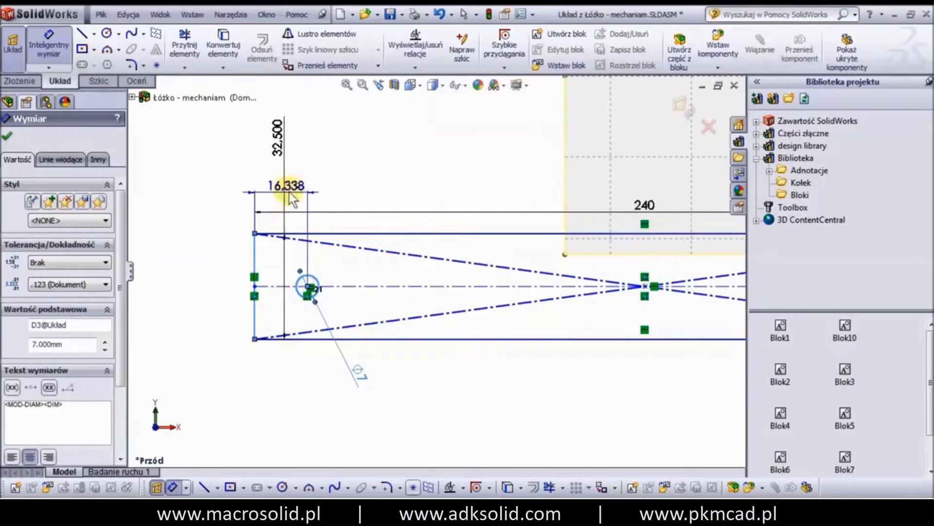
pyautogui.click(337, 186)
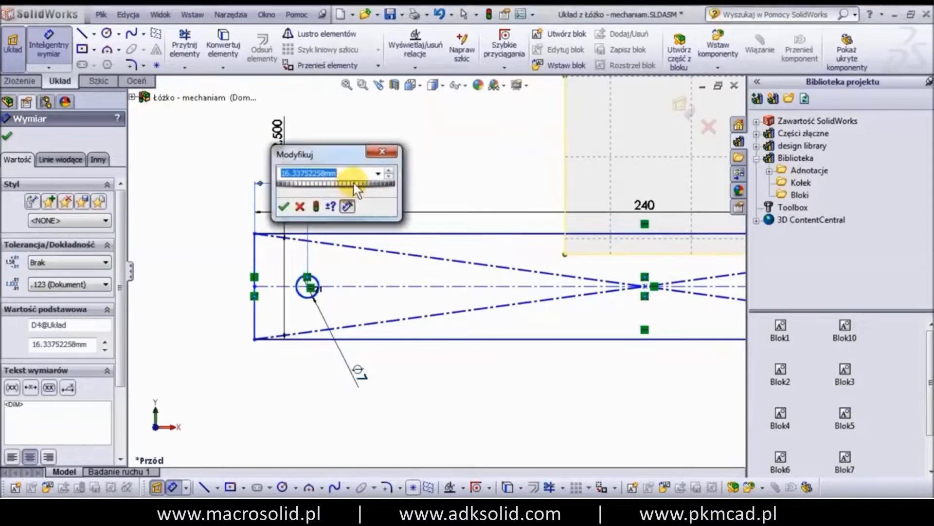
pyautogui.write('15')
pyautogui.press('Return')
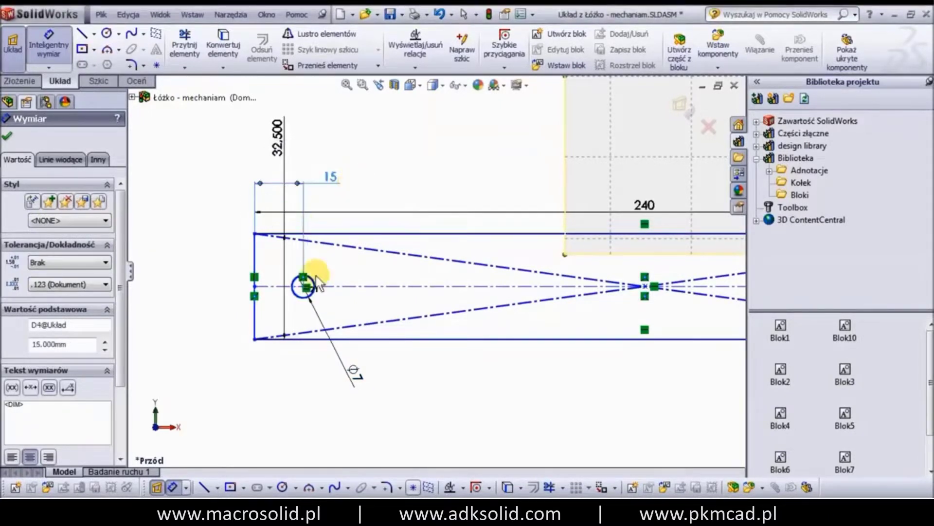
# - Dimension the distance between the two circle centres to 205
pyautogui.click(309, 277)
pyautogui.scroll(1, 512, 264)
pyautogui.scroll(1, 633, 280)
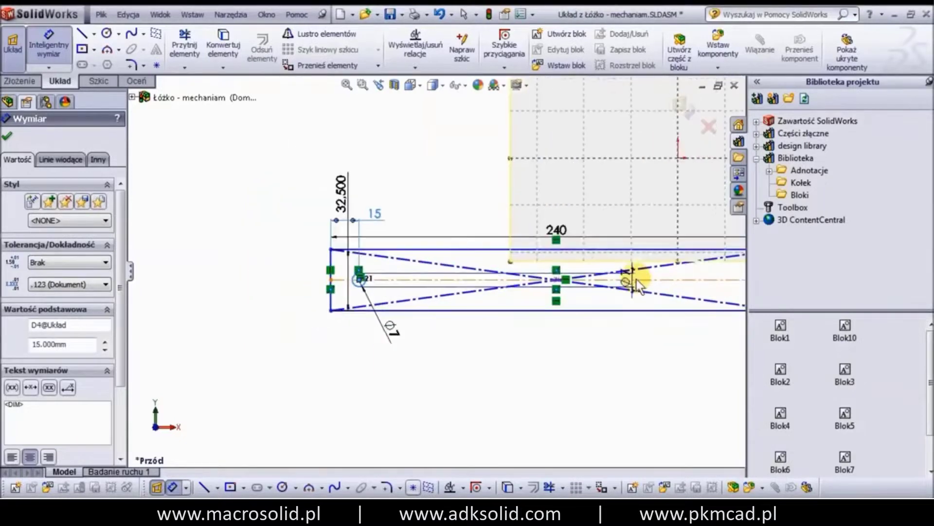
pyautogui.hotkey('ctrl', 'Left')
pyautogui.hotkey('ctrl', 'Left')
pyautogui.hotkey('ctrl', 'Left')
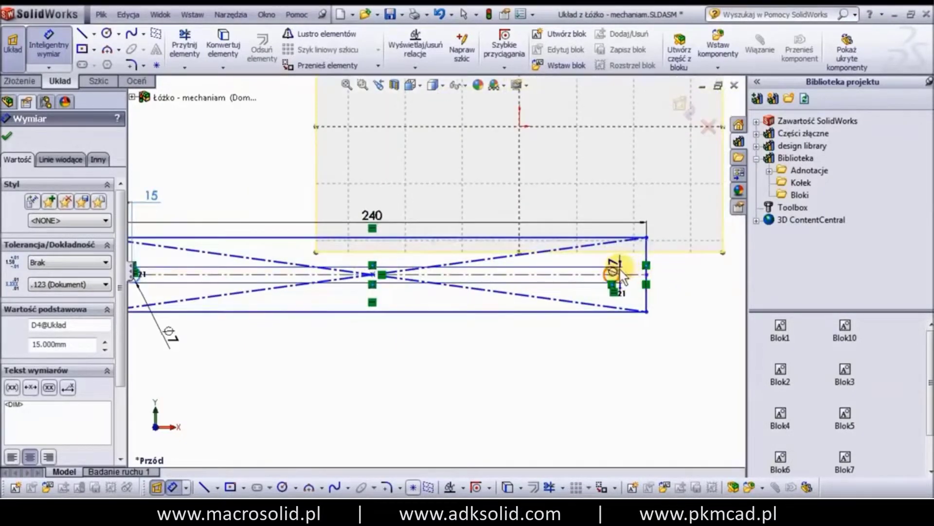
pyautogui.click(620, 270)
pyautogui.click(326, 197)
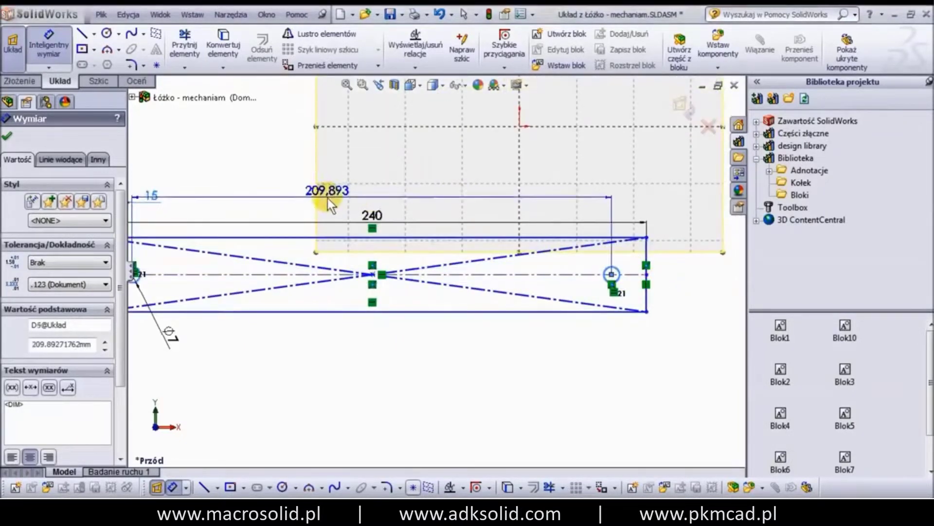
pyautogui.write('2')
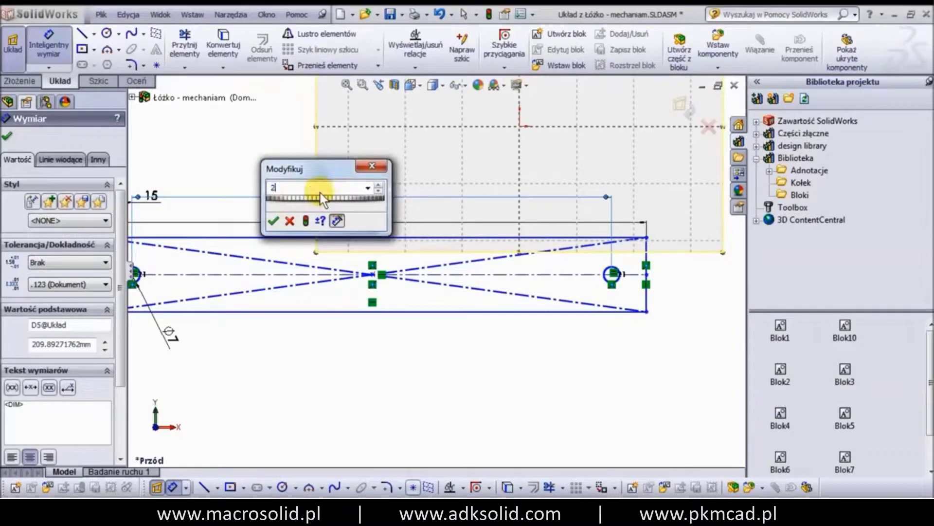
pyautogui.write('05')
pyautogui.press('Return')
pyautogui.scroll(1, 348, 193)
pyautogui.scroll(2, 347, 192)
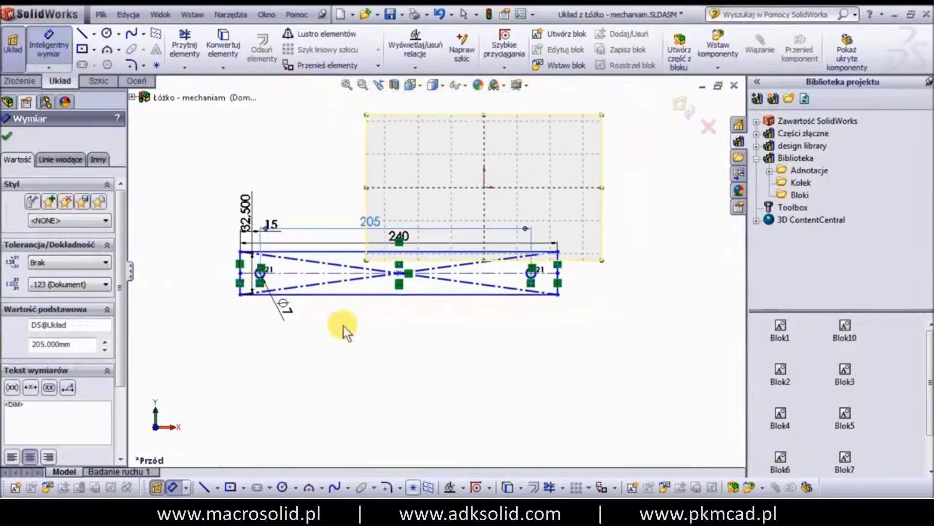
pyautogui.click(7, 136)
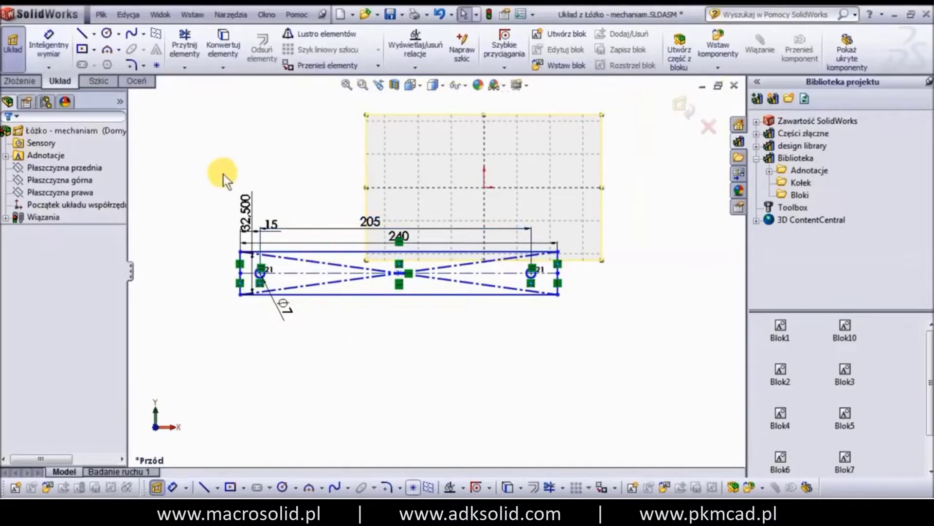
# - Box-select the whole link sketch, make it block Blok1-1, exit the sketch and move it upward
pyautogui.moveTo(206, 175); pyautogui.dragTo(580, 345)
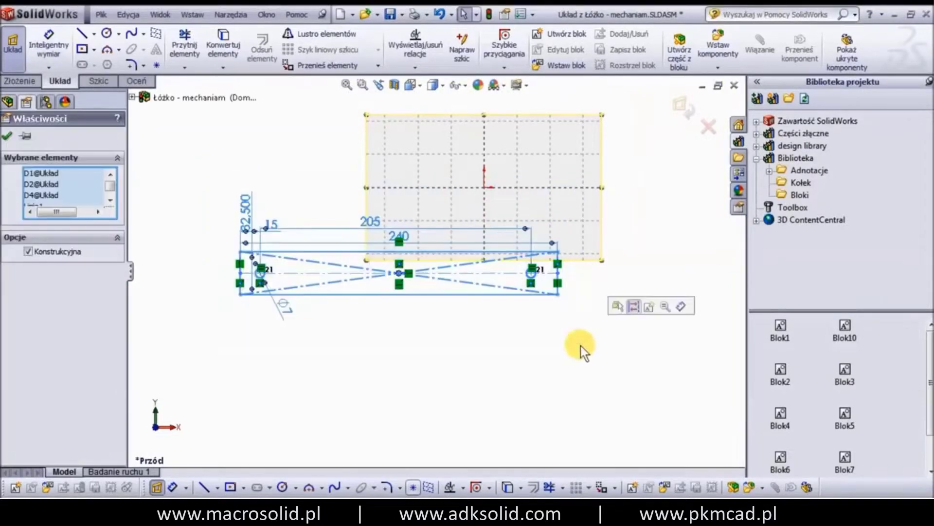
pyautogui.click(582, 36)
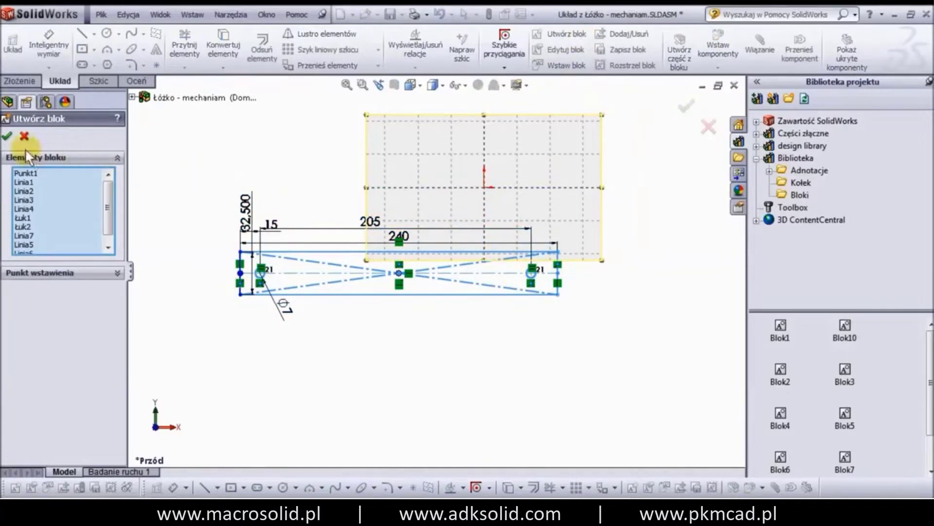
pyautogui.click(8, 137)
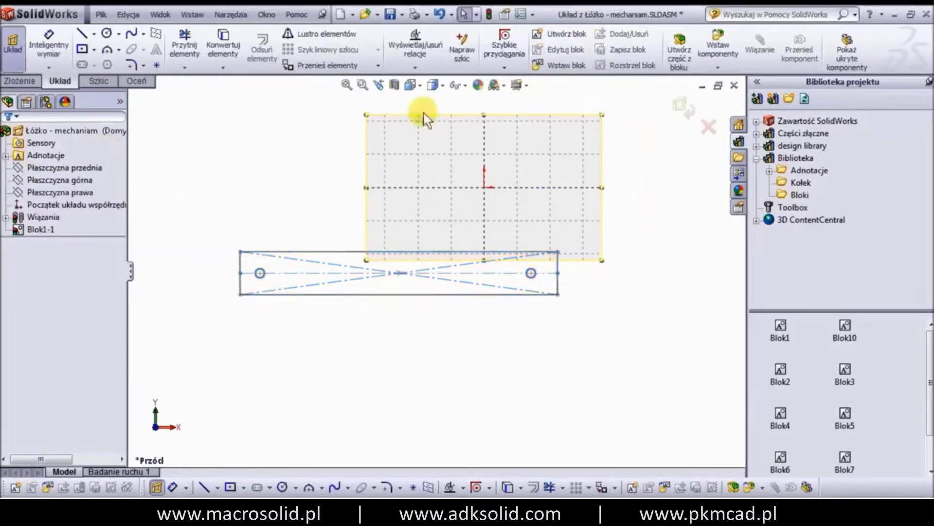
pyautogui.click(489, 18)
pyautogui.moveTo(399, 273); pyautogui.dragTo(378, 241)
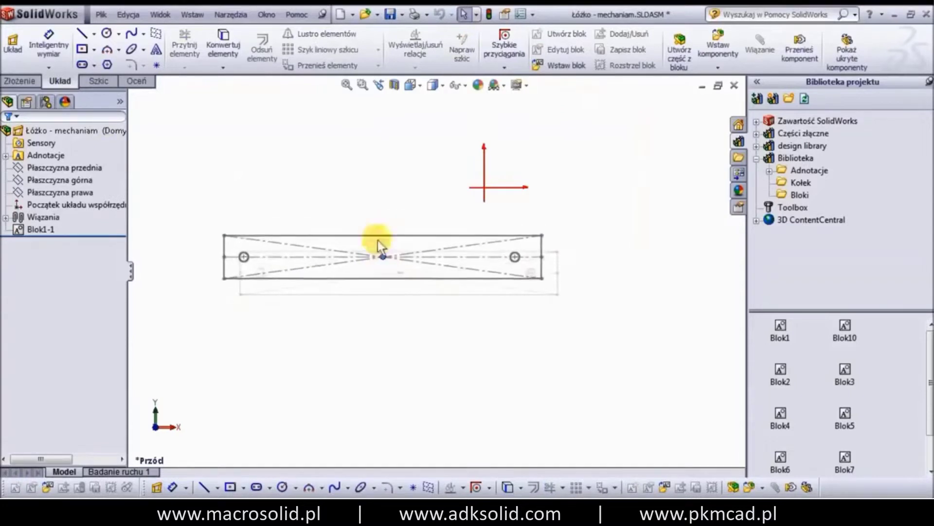
# - Reposition the Blok1-1 link block within the layout sketch
pyautogui.click(14, 46)
pyautogui.moveTo(385, 255)
pyautogui.mouseDown()
pyautogui.moveTo(401, 201)
pyautogui.moveTo(412, 275)
pyautogui.moveTo(405, 320)
pyautogui.mouseUp()
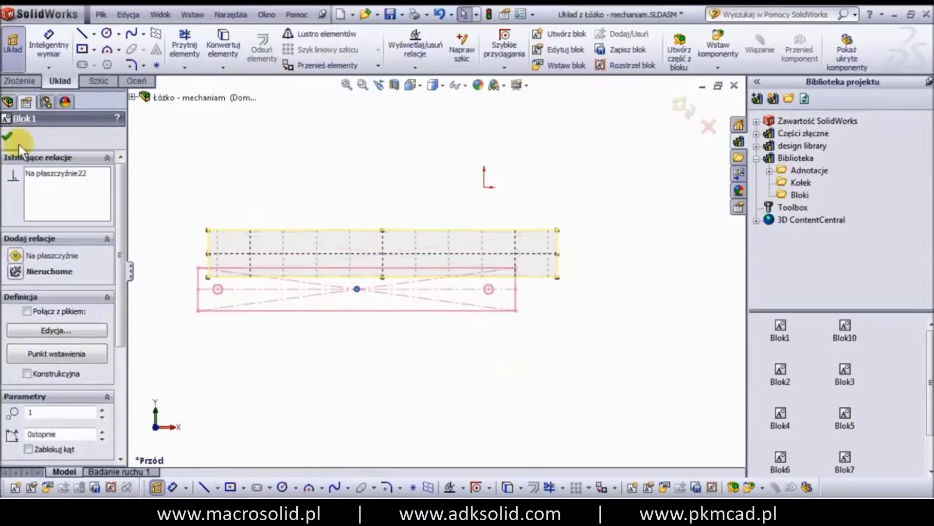
pyautogui.click(8, 136)
pyautogui.click(221, 182)
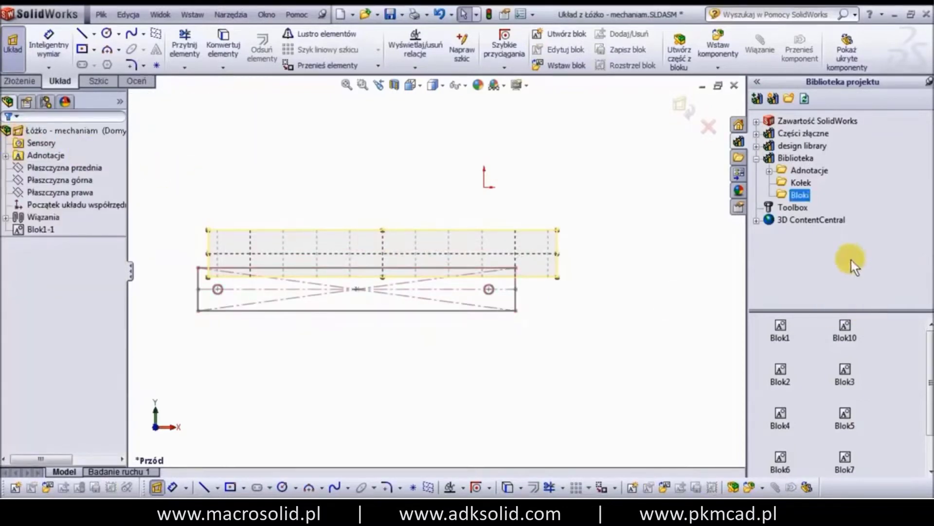
# - Create a new 'Moje bloki' folder in the Design Library
pyautogui.click(798, 157)
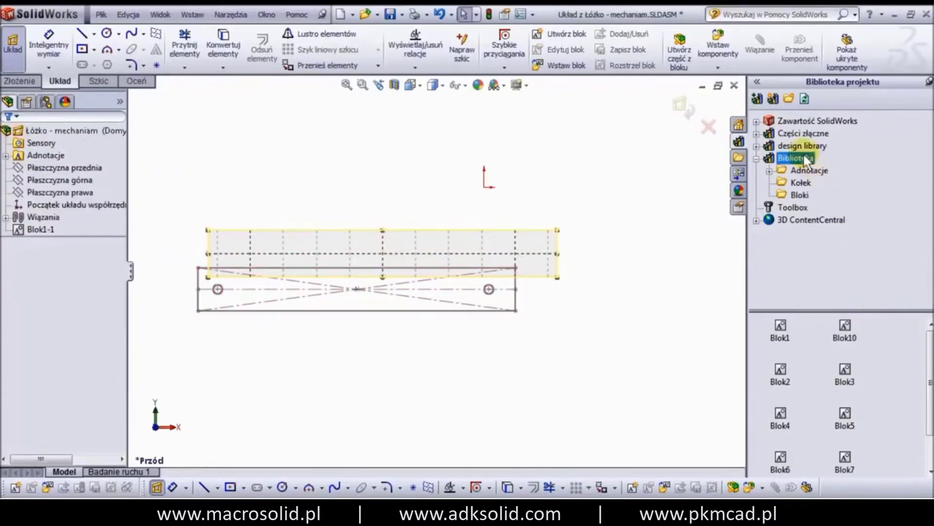
pyautogui.click(789, 99)
pyautogui.write('Moj')
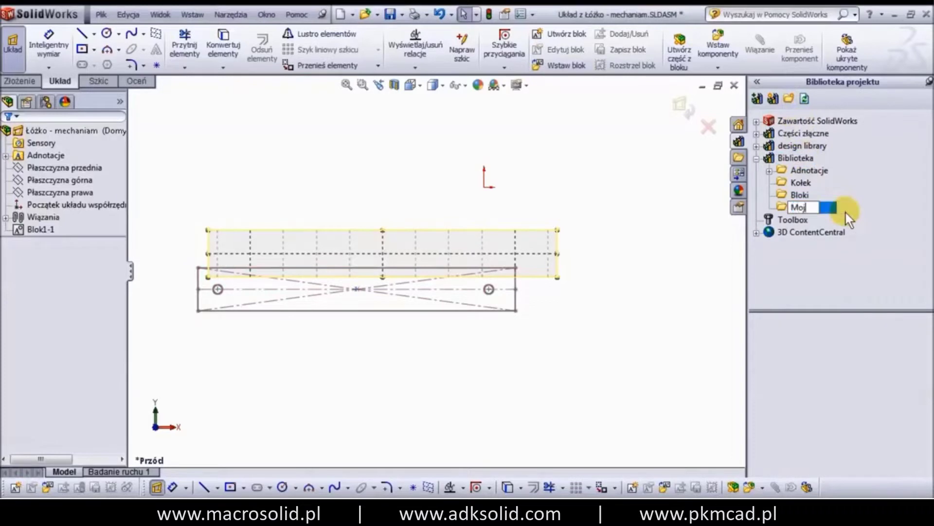
pyautogui.write('e')
pyautogui.press('BackSpace')
pyautogui.write('e bloki')
pyautogui.press('Return')
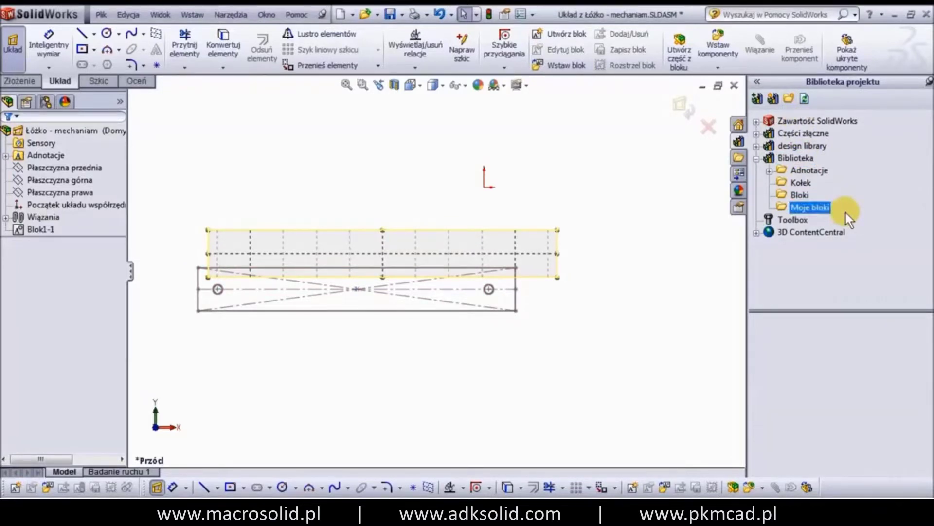
# - Save the link block as Blok1.SLDBLK into the Moje bloki folder
pyautogui.click(680, 105)
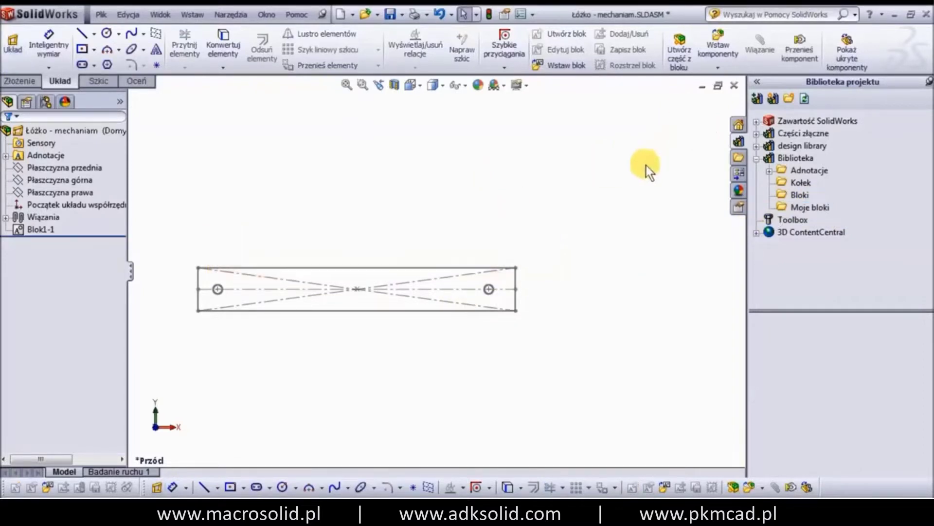
pyautogui.click(42, 229)
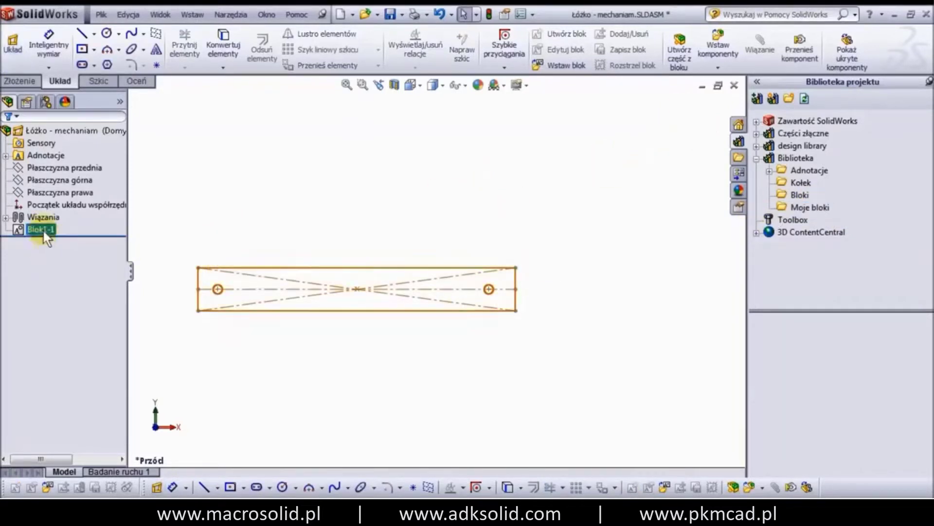
pyautogui.click(823, 367)
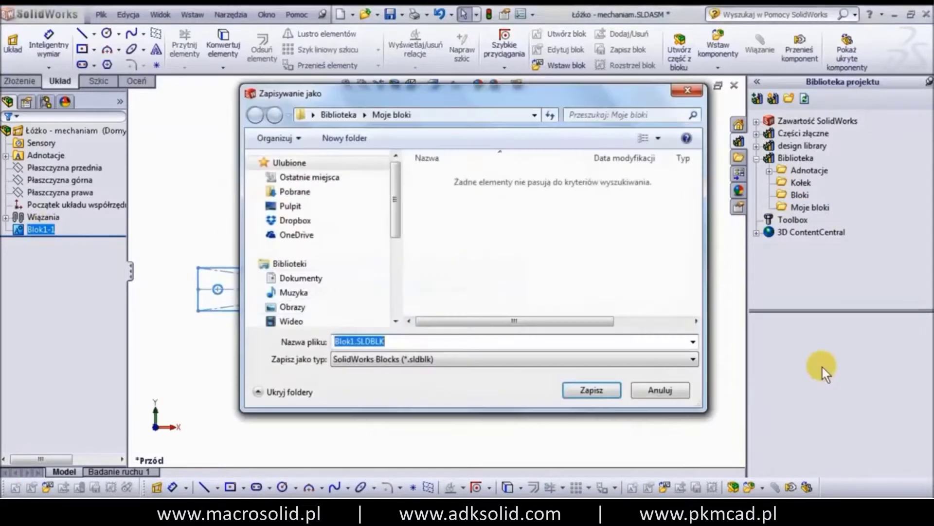
pyautogui.click(591, 388)
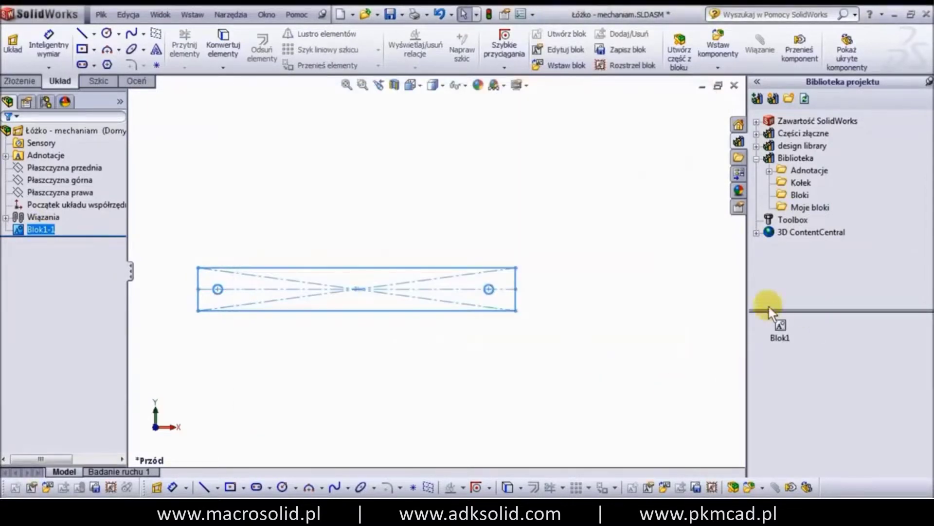
pyautogui.moveTo(779, 328)
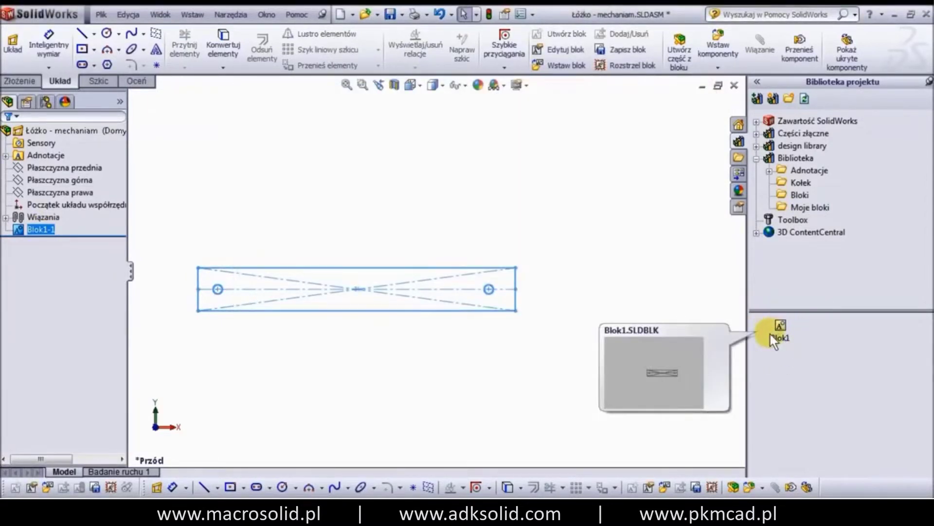
pyautogui.rightClick(772, 336)
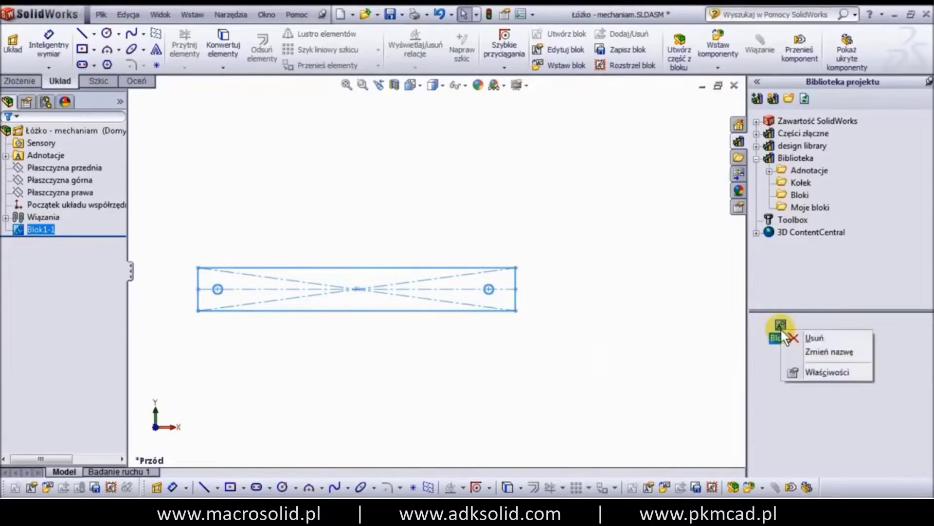
pyautogui.click(723, 131)
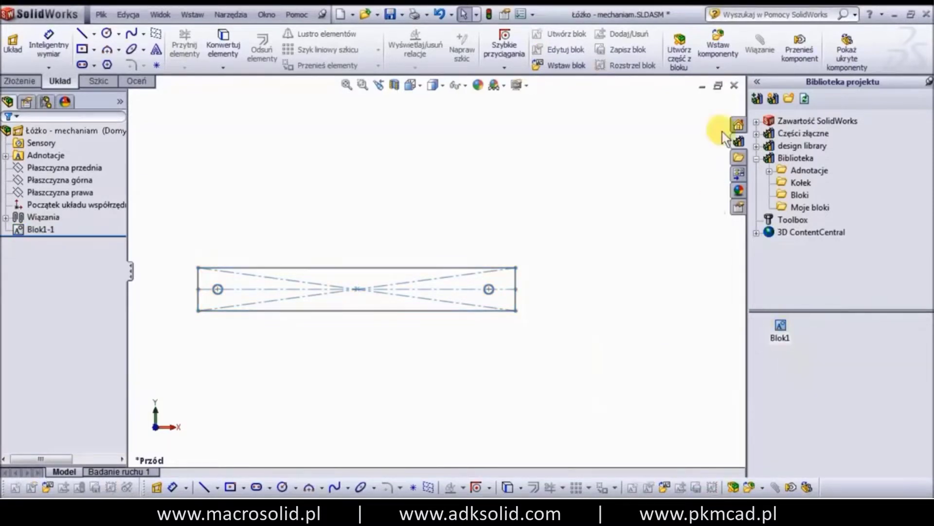
# - Delete Blok1-1 from the sketch and switch the assembly into layout mode
pyautogui.rightClick(48, 231)
pyautogui.click(91, 335)
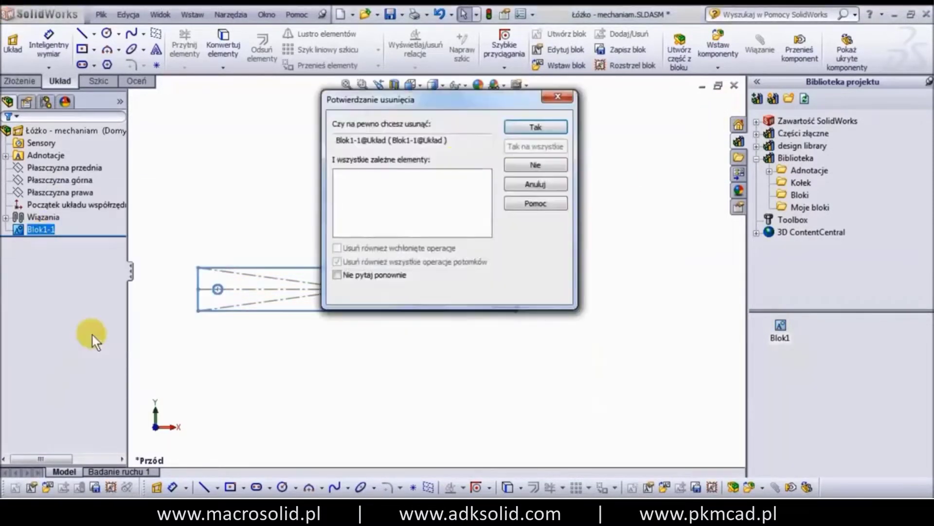
pyautogui.click(521, 133)
pyautogui.click(13, 58)
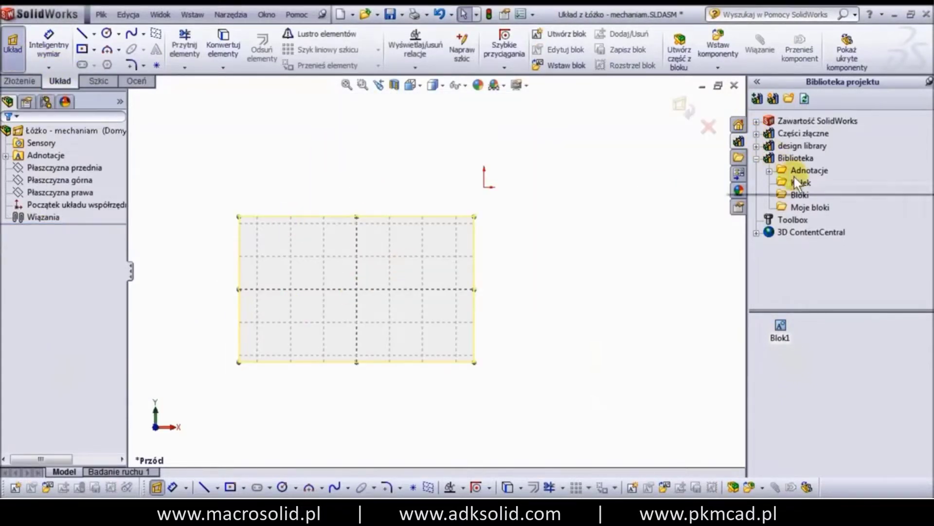
# - Drag blocks Blok2 through Blok9 from the Bloki library folder into the layout sketch
pyautogui.click(798, 196)
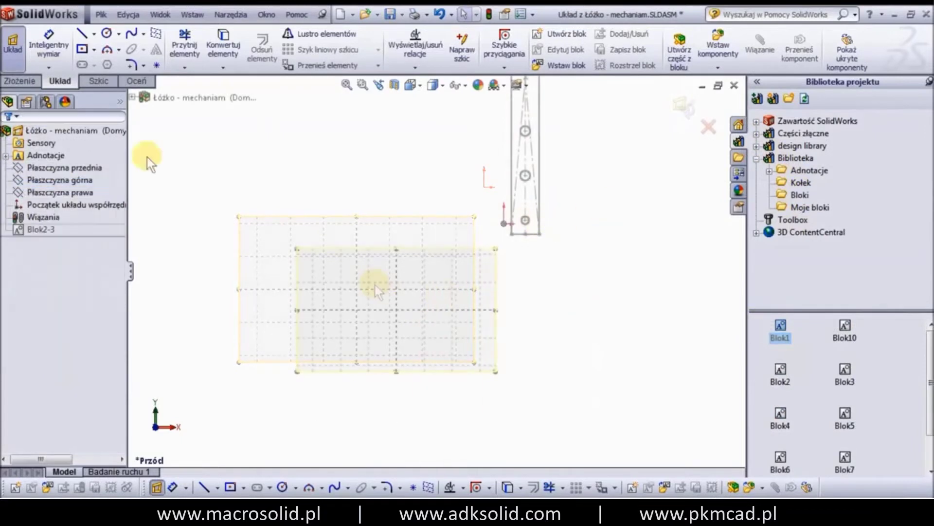
pyautogui.moveTo(847, 333); pyautogui.dragTo(536, 341)
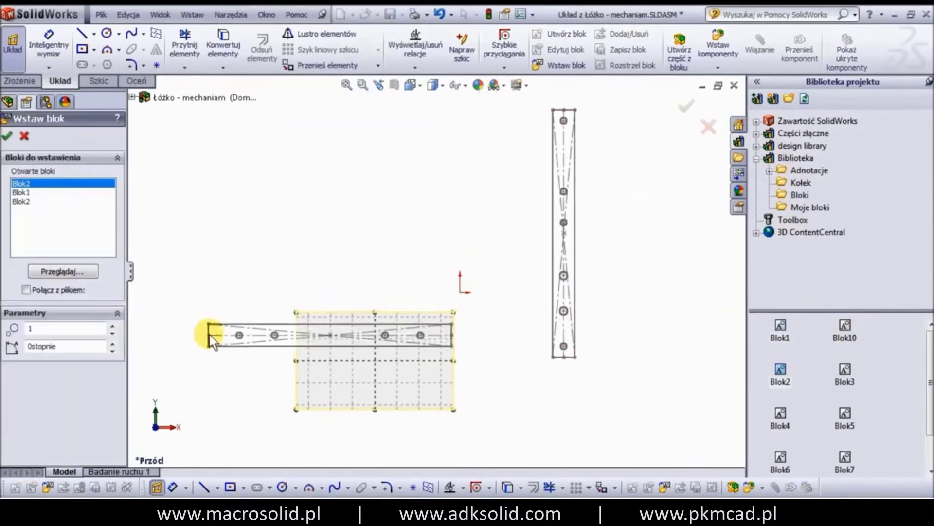
pyautogui.click(375, 437)
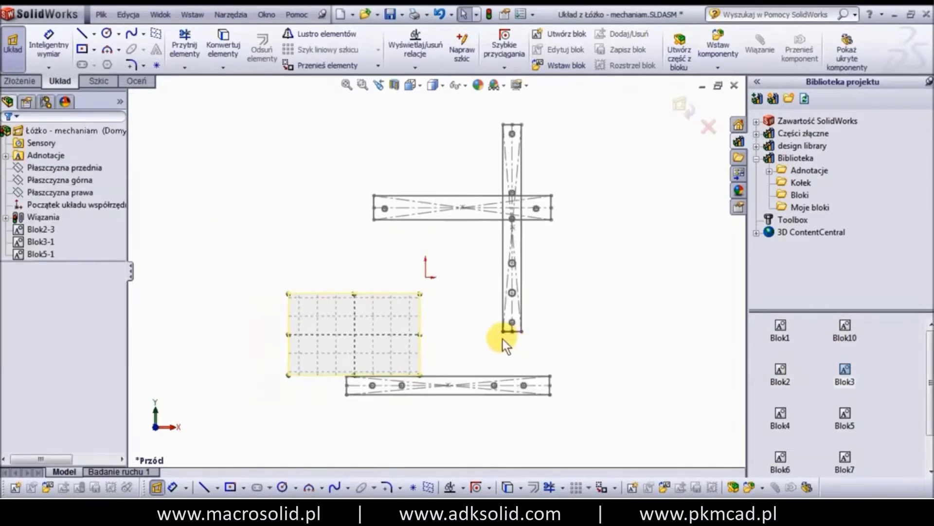
pyautogui.moveTo(779, 414); pyautogui.dragTo(226, 306)
pyautogui.click(226, 305)
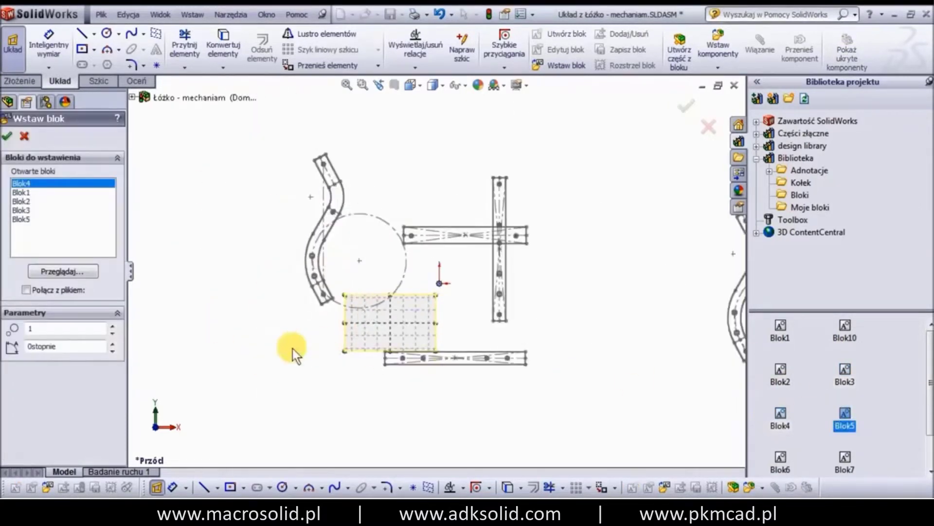
pyautogui.moveTo(845, 419); pyautogui.dragTo(684, 292)
pyautogui.scroll(-1, 927, 399)
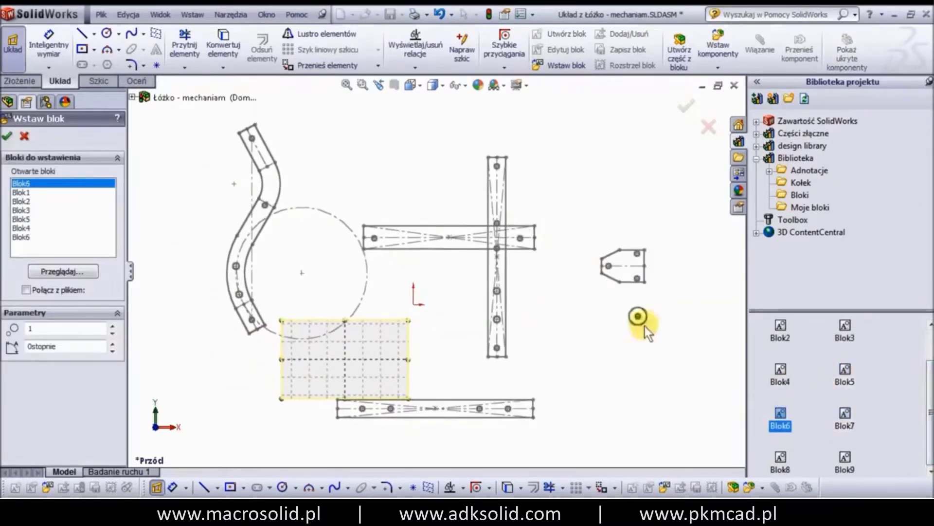
pyautogui.click(606, 350)
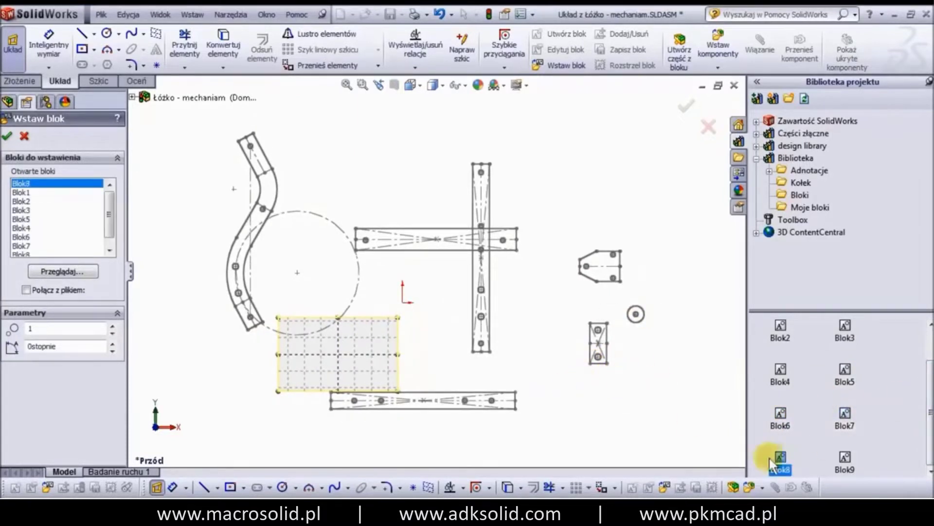
pyautogui.moveTo(779, 460); pyautogui.dragTo(197, 375)
pyautogui.moveTo(835, 455); pyautogui.dragTo(489, 344)
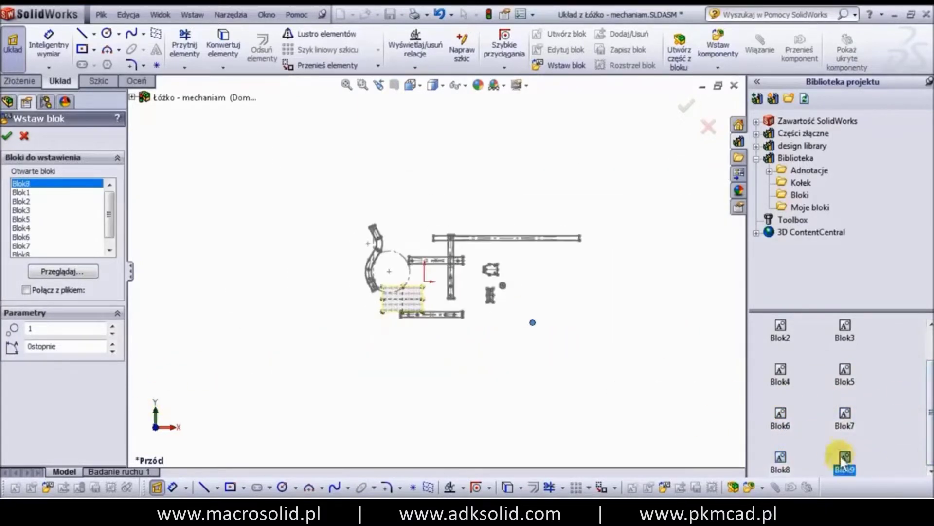
# - Make the large rectangle block's insertion point coincident with the sketch origin
pyautogui.press('Escape')
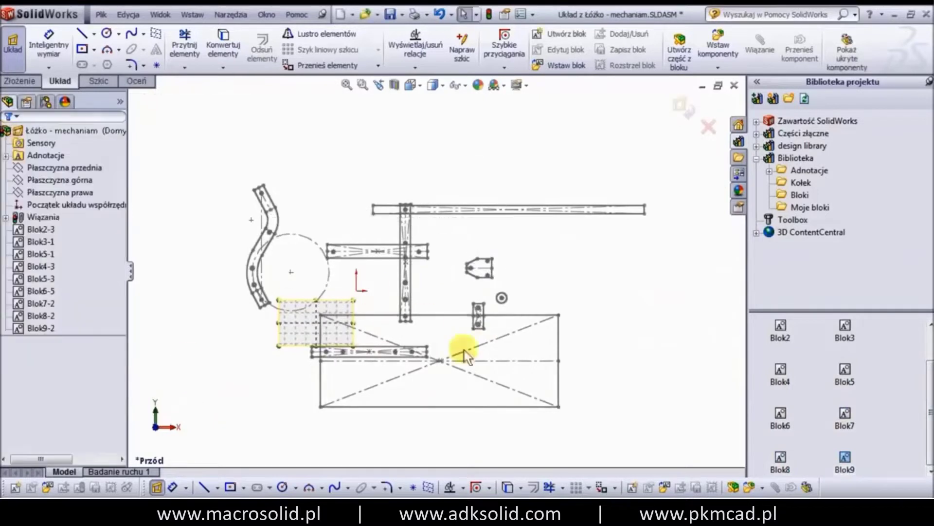
pyautogui.click(439, 361)
pyautogui.click(440, 361)
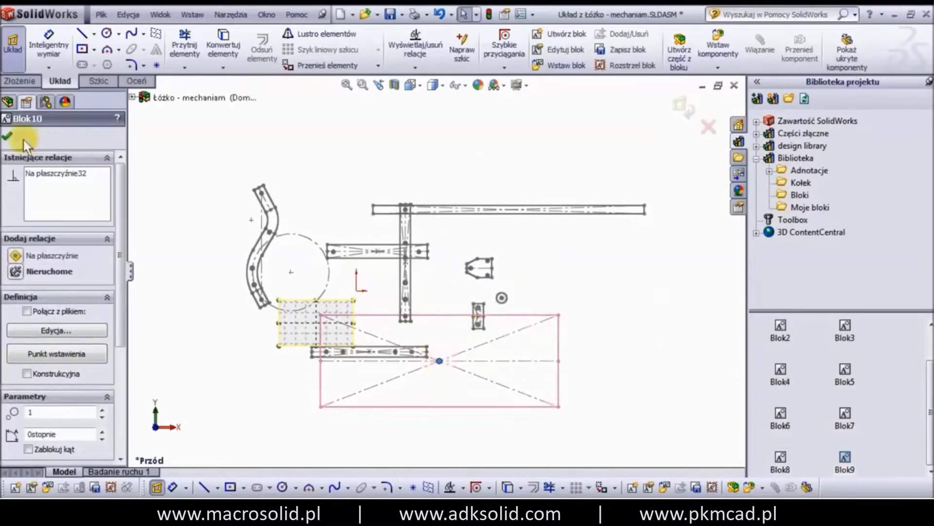
pyautogui.click(7, 137)
pyautogui.keyDown('ctrl'); pyautogui.click(356, 291); pyautogui.keyUp('ctrl')
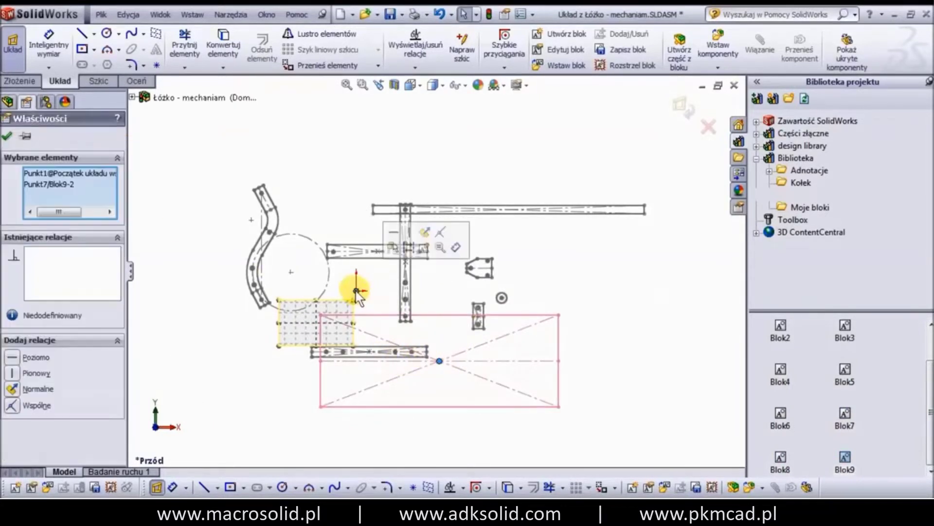
pyautogui.click(441, 227)
pyautogui.press('Escape')
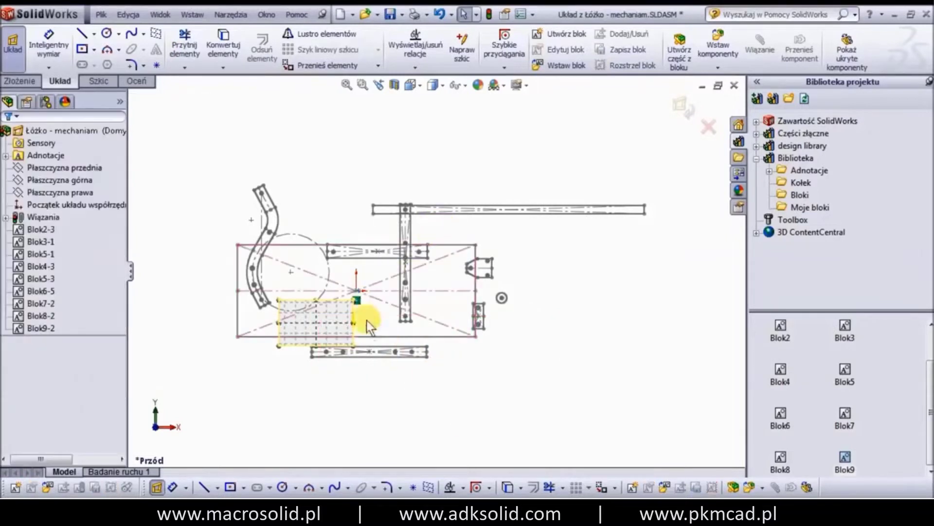
# - Make the rectangle's bottom edge horizontal and move the Blok3 link bar inside the frame
pyautogui.moveTo(375, 337)
pyautogui.mouseDown()
pyautogui.moveTo(394, 311)
pyautogui.moveTo(374, 338)
pyautogui.mouseUp()
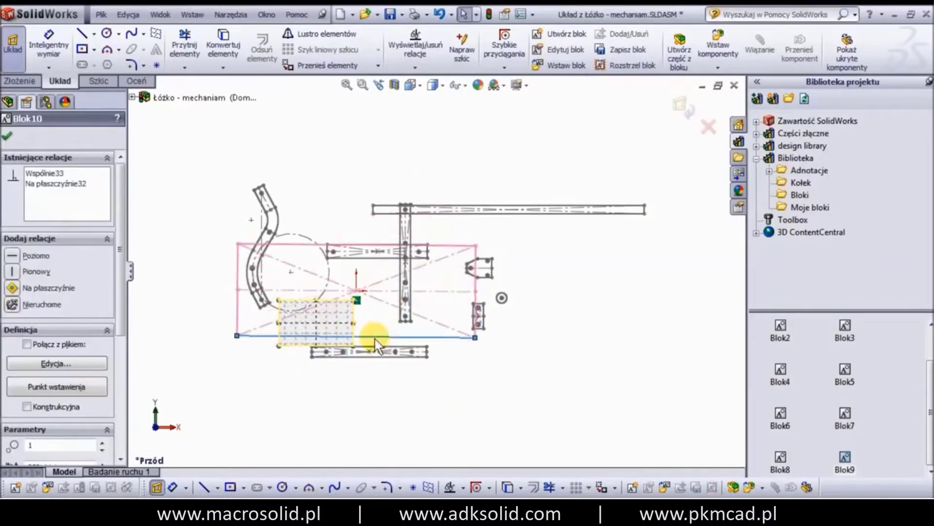
pyautogui.click(420, 279)
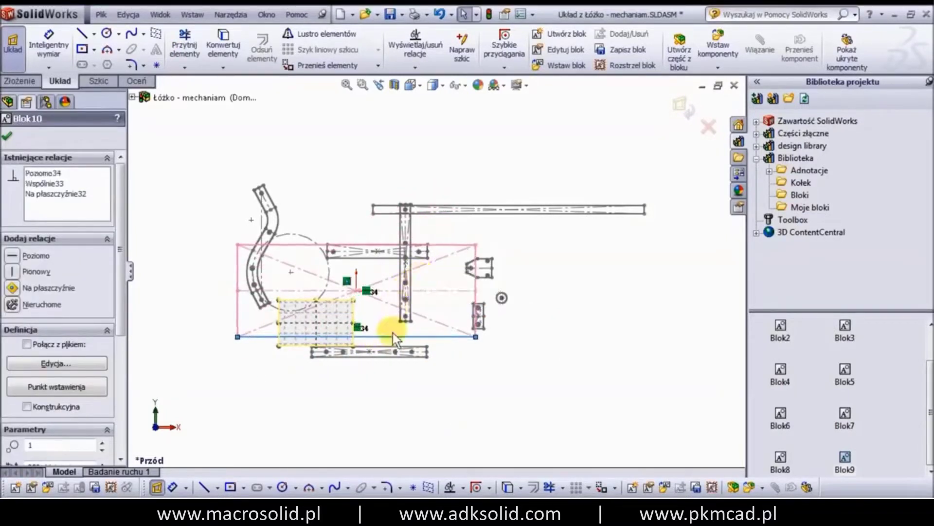
pyautogui.click(443, 347)
pyautogui.scroll(-2, 451, 319)
pyautogui.scroll(-2, 405, 355)
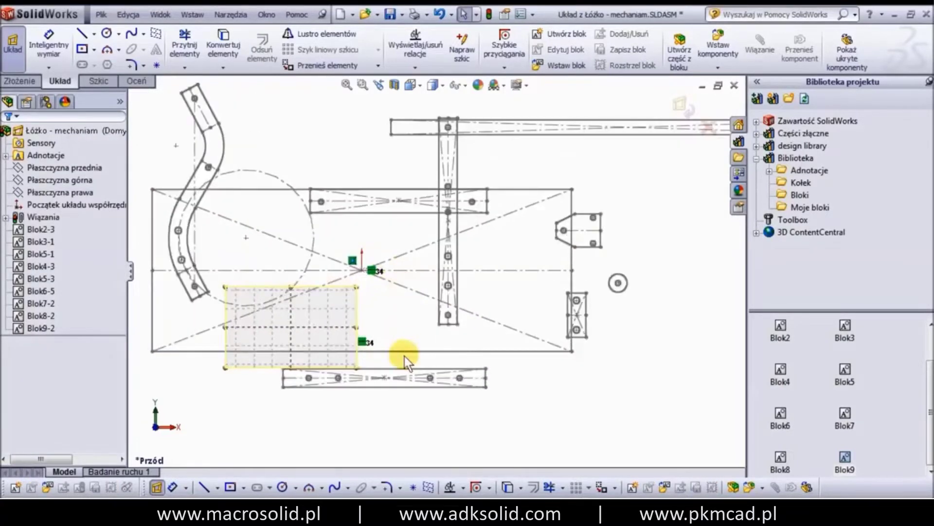
pyautogui.moveTo(393, 361)
pyautogui.mouseDown()
pyautogui.moveTo(317, 285)
pyautogui.moveTo(320, 273)
pyautogui.moveTo(338, 276)
pyautogui.mouseUp()
# - Dimension the bar's pivot 200 from the frame's left edge
pyautogui.click(48, 47)
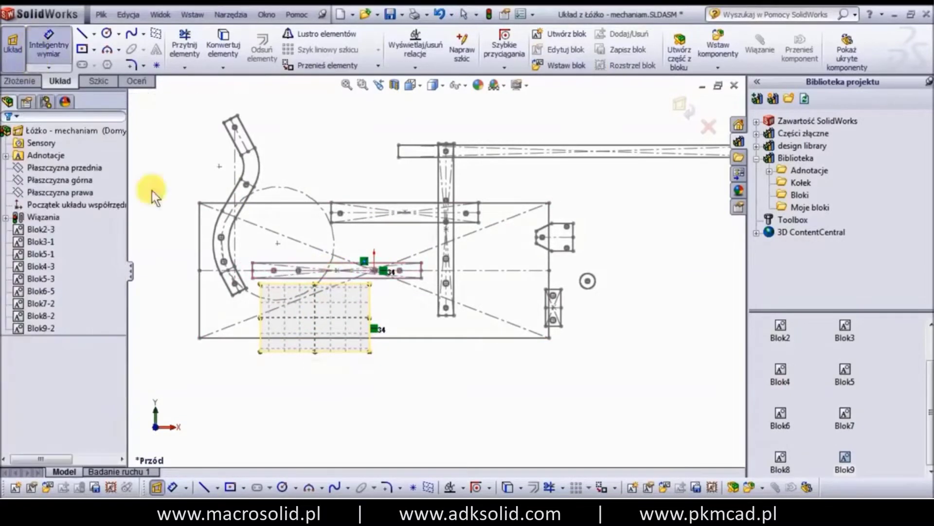
pyautogui.click(336, 271)
pyautogui.click(199, 294)
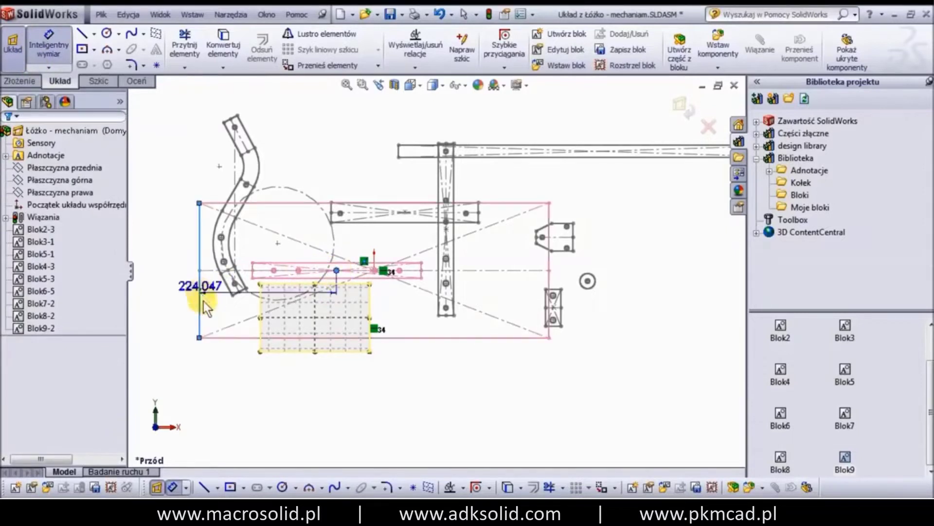
pyautogui.click(256, 379)
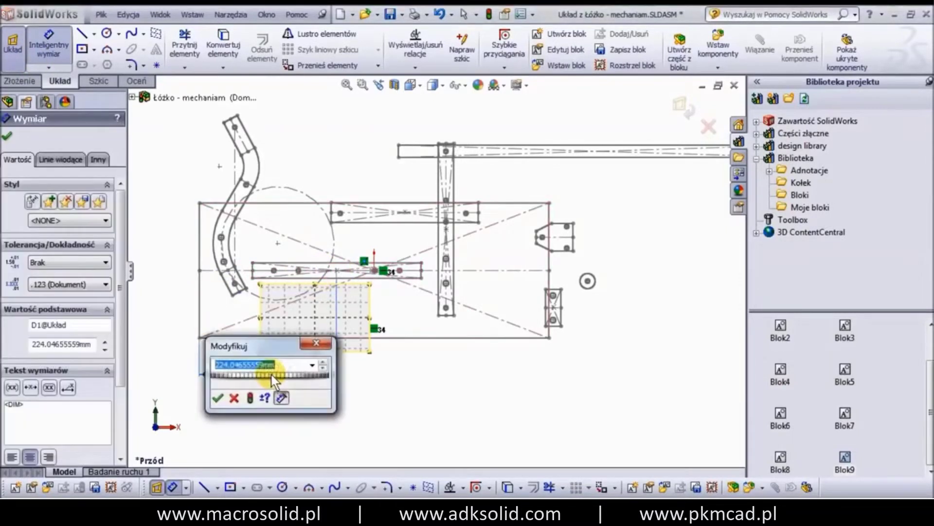
pyautogui.write('200')
pyautogui.press('Return')
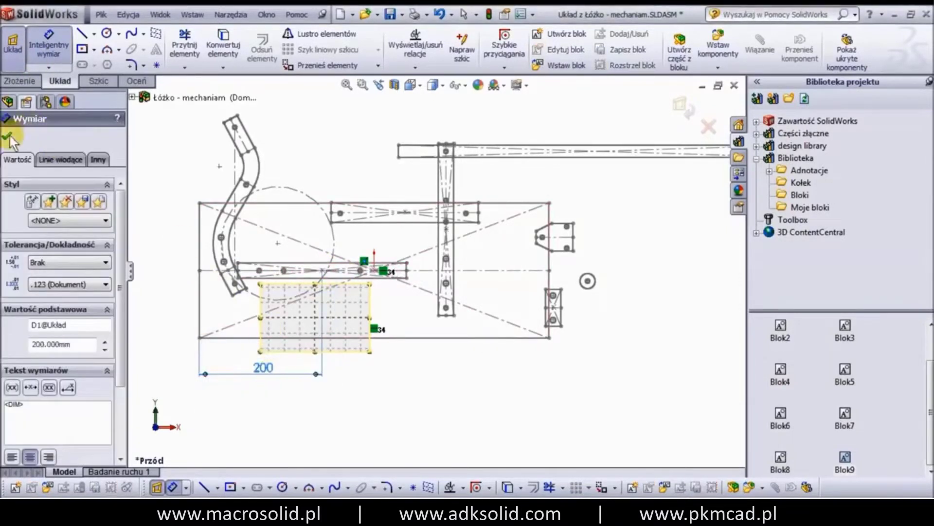
pyautogui.click(7, 136)
# - Constrain the Blok3 link bar's line horizontal
pyautogui.scroll(-2, 392, 276)
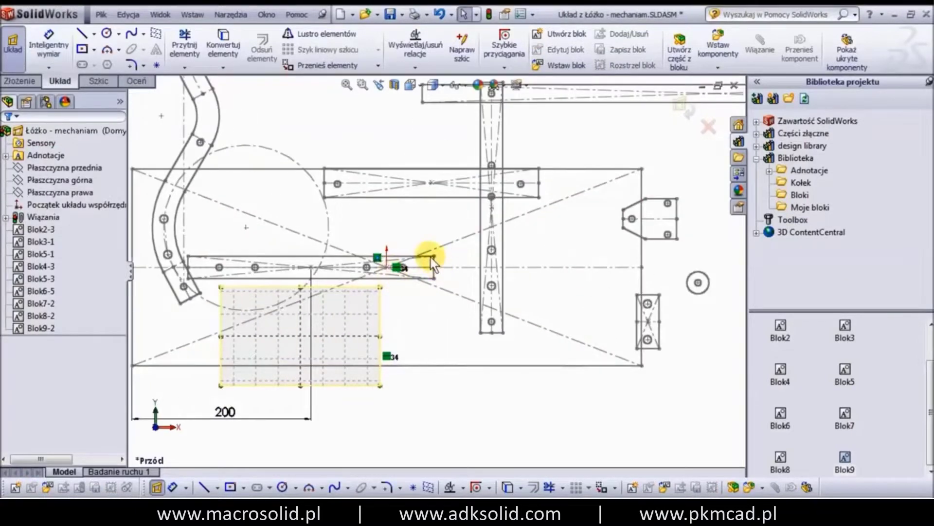
pyautogui.moveTo(431, 263); pyautogui.dragTo(413, 252)
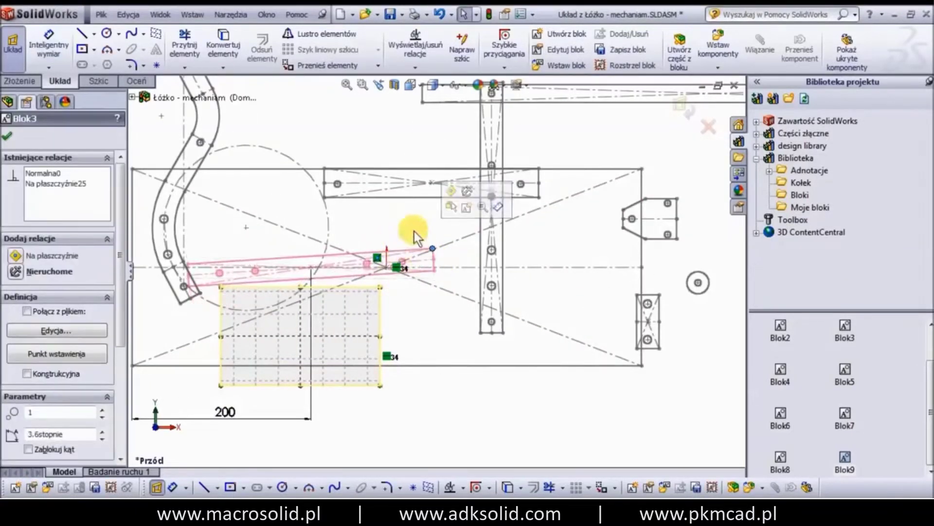
pyautogui.click(343, 255)
pyautogui.click(384, 201)
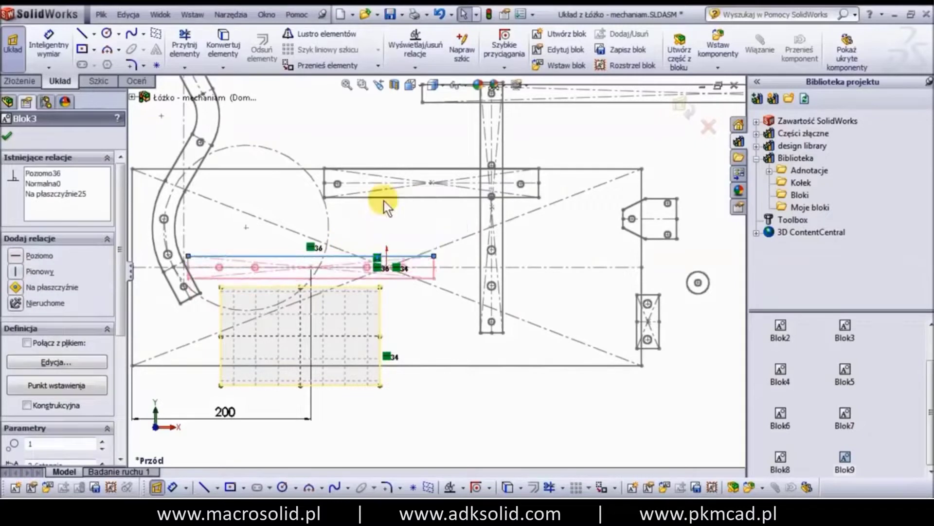
pyautogui.click(11, 144)
pyautogui.click(409, 278)
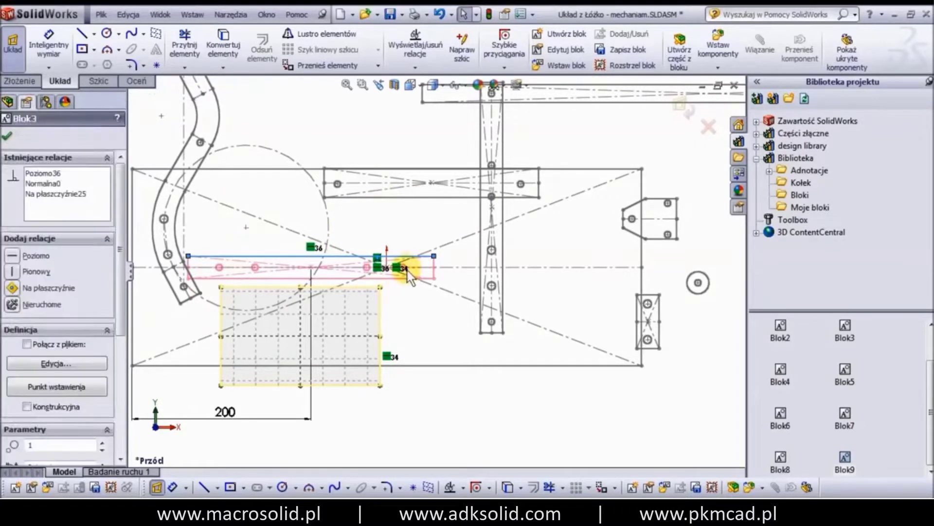
pyautogui.click(31, 137)
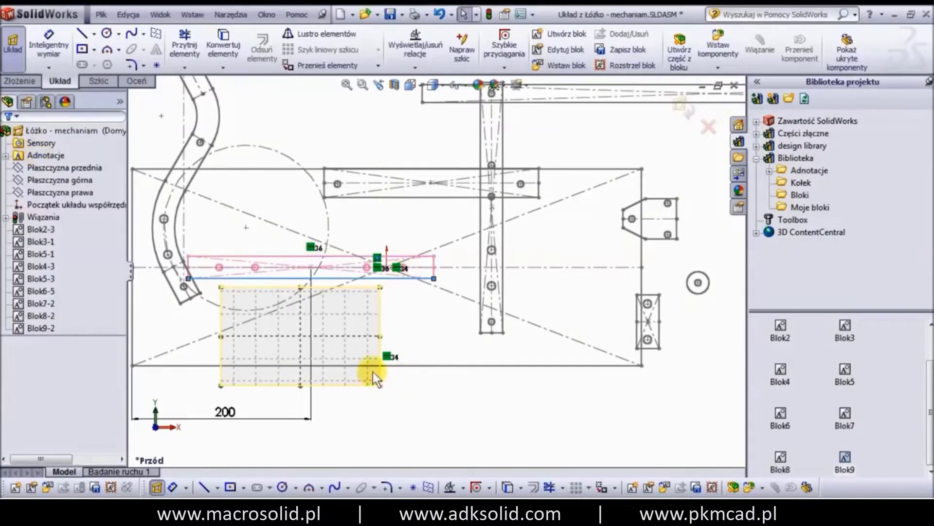
pyautogui.scroll(2, 459, 219)
pyautogui.scroll(-2, 428, 236)
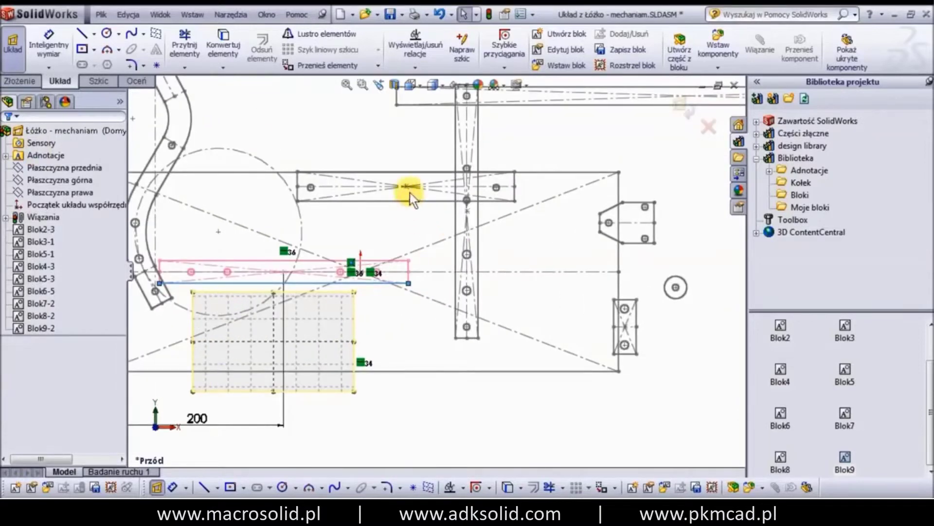
# - Rearrange the top bar, curved arm and vertical link blocks in the layout
pyautogui.moveTo(410, 193)
pyautogui.mouseDown()
pyautogui.moveTo(296, 117)
pyautogui.moveTo(364, 194)
pyautogui.moveTo(364, 151)
pyautogui.mouseUp()
pyautogui.scroll(3, 296, 116)
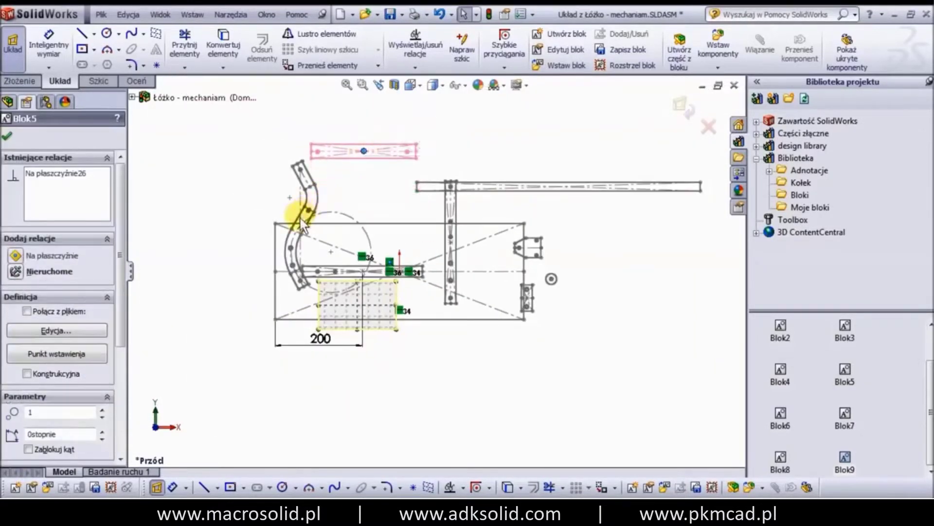
pyautogui.moveTo(300, 218); pyautogui.dragTo(167, 202)
pyautogui.scroll(-2, 457, 301)
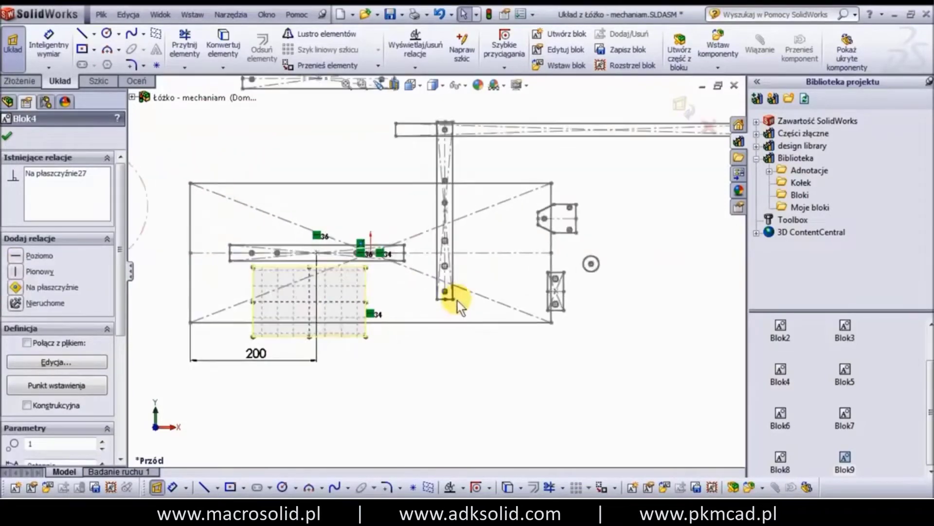
pyautogui.moveTo(442, 291); pyautogui.dragTo(358, 194)
pyautogui.scroll(-3, 358, 194)
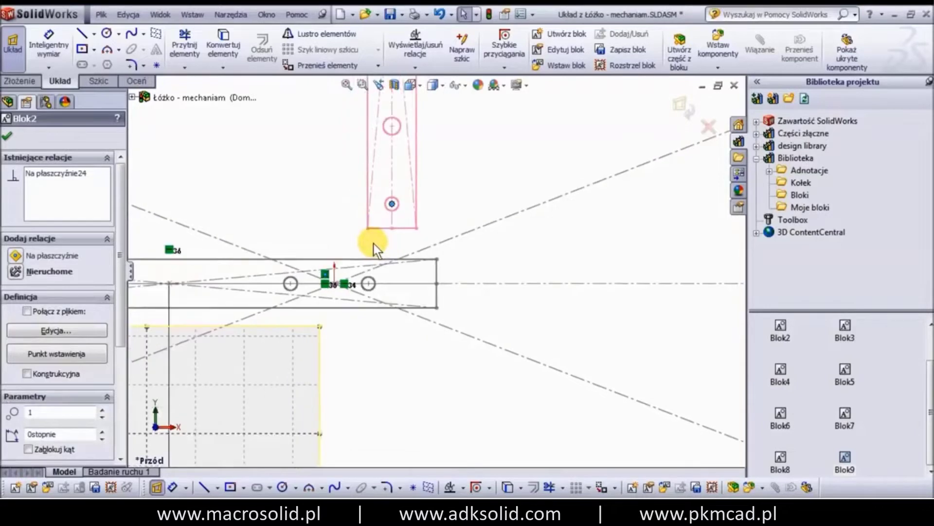
# - Make the tilted link's lower hole concentric with the horizontal bar's hole, then swing the link
pyautogui.press('Escape')
pyautogui.click(407, 203)
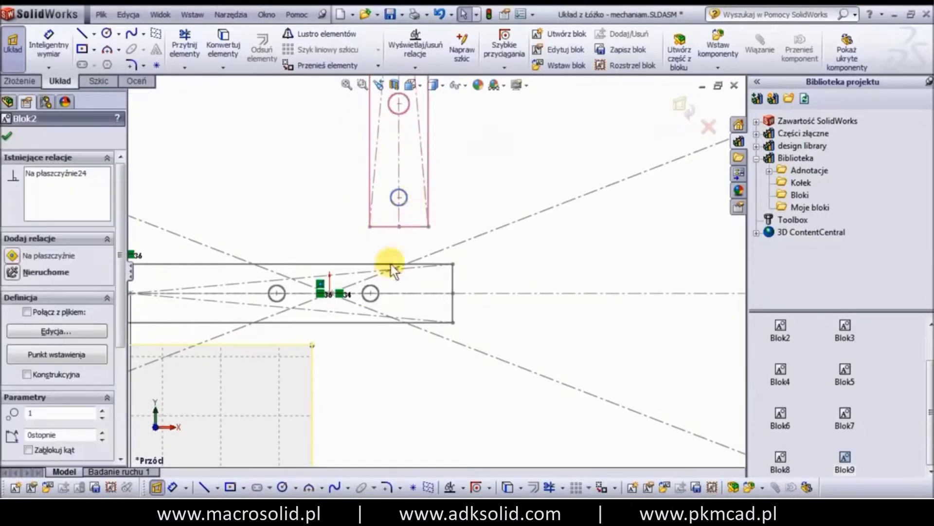
pyautogui.keyDown('ctrl'); pyautogui.click(378, 291); pyautogui.keyUp('ctrl')
pyautogui.click(418, 235)
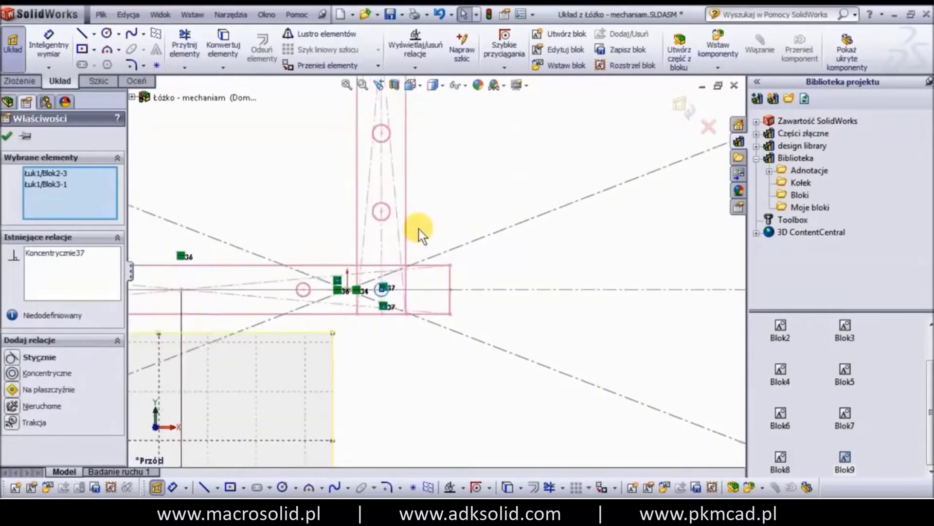
pyautogui.scroll(3, 409, 194)
pyautogui.click(407, 176)
pyautogui.moveTo(427, 144); pyautogui.dragTo(402, 168)
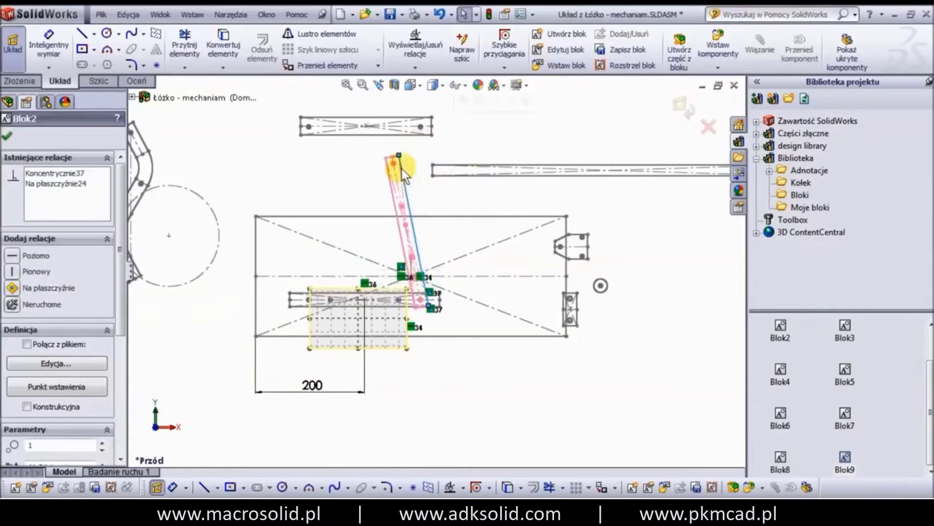
# - Place the horizontal bar's centre point on the frame's centreline with a Wspólne relation
pyautogui.click(302, 302)
pyautogui.keyDown('ctrl'); pyautogui.click(281, 276); pyautogui.keyUp('ctrl')
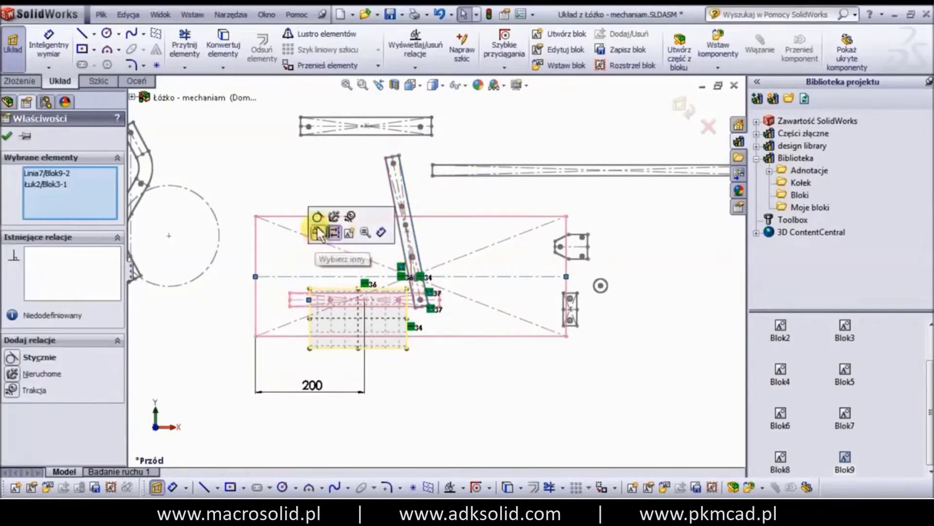
pyautogui.scroll(-2, 346, 269)
pyautogui.scroll(-3, 355, 261)
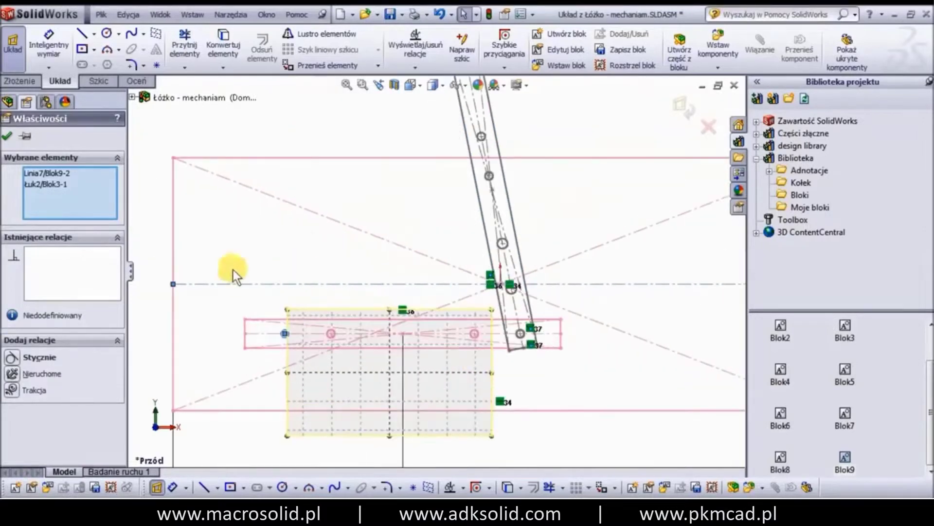
pyautogui.click(151, 282)
pyautogui.click(397, 336)
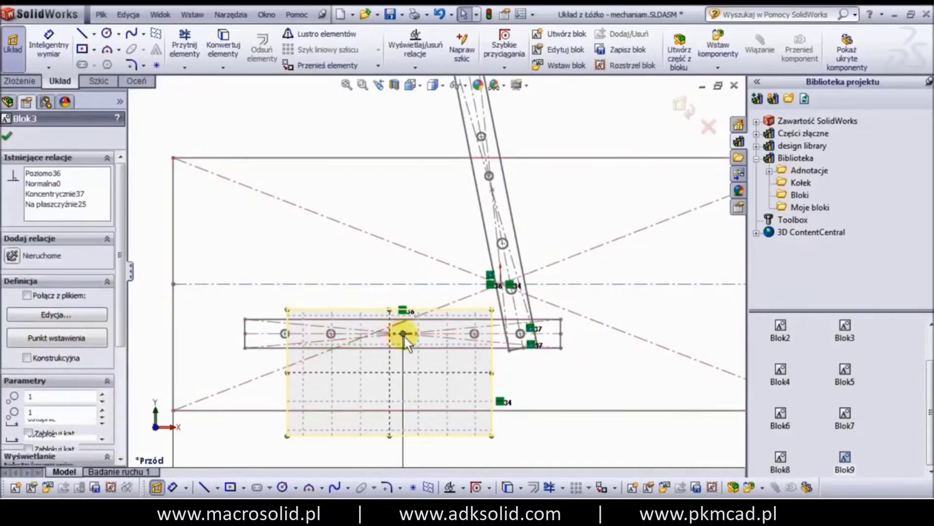
pyautogui.keyDown('ctrl'); pyautogui.click(349, 285); pyautogui.keyUp('ctrl')
pyautogui.click(405, 230)
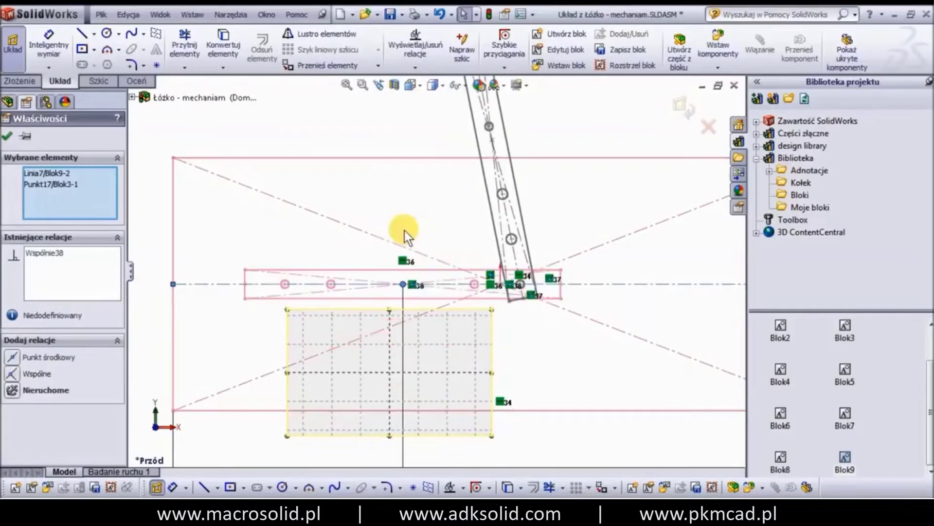
pyautogui.scroll(2, 438, 270)
pyautogui.scroll(1, 501, 253)
pyautogui.click(344, 163)
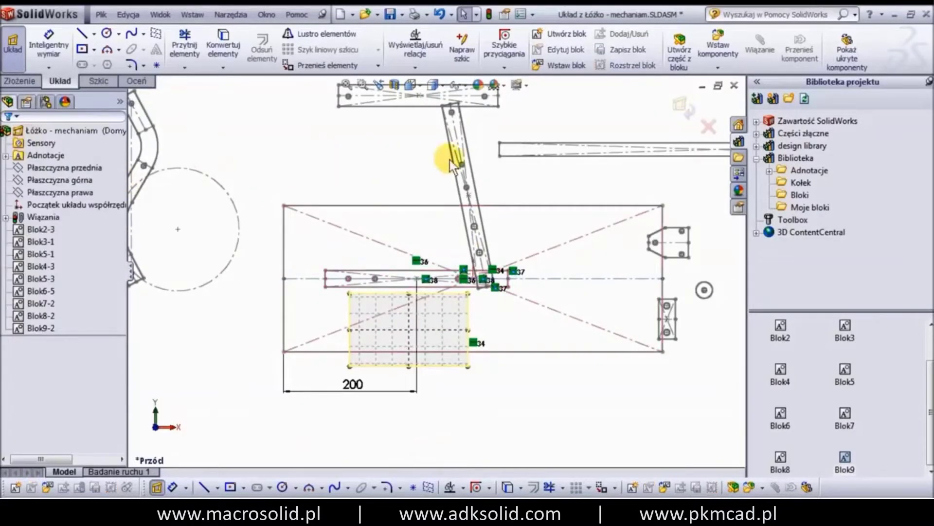
# - Reposition the link and top bar Blok5, and constrain Blok5 Poziomo (horizontal)
pyautogui.moveTo(456, 163)
pyautogui.mouseDown()
pyautogui.moveTo(406, 183)
pyautogui.moveTo(476, 152)
pyautogui.moveTo(579, 203)
pyautogui.moveTo(503, 169)
pyautogui.moveTo(448, 183)
pyautogui.moveTo(499, 184)
pyautogui.mouseUp()
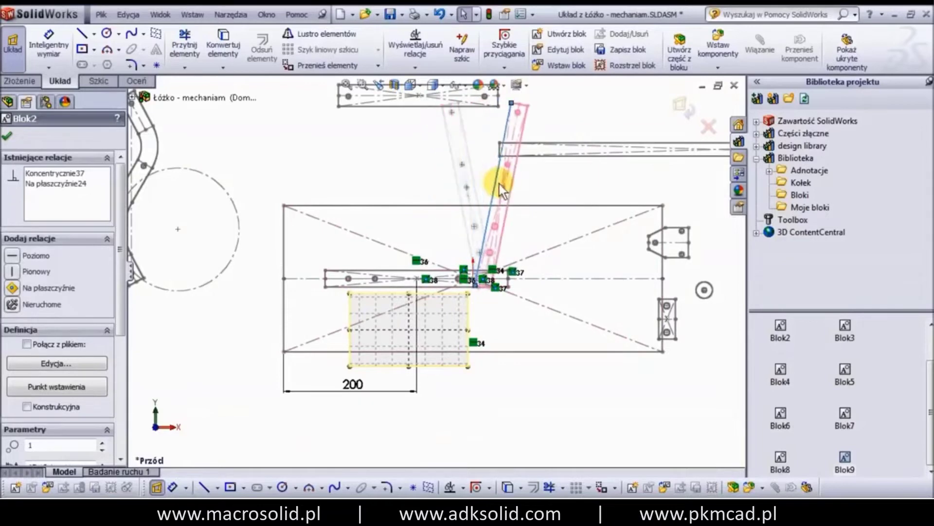
pyautogui.click(434, 158)
pyautogui.moveTo(445, 115); pyautogui.dragTo(430, 136)
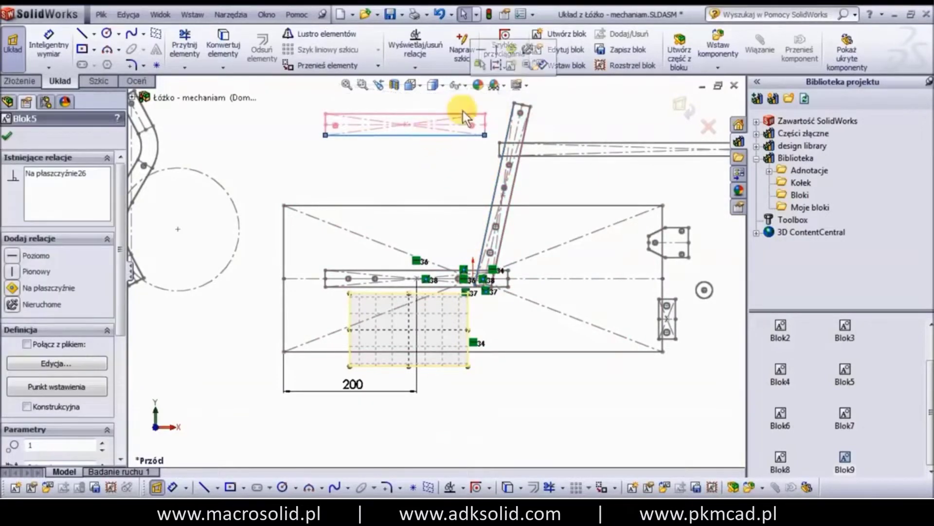
pyautogui.click(482, 52)
pyautogui.scroll(-5, 489, 107)
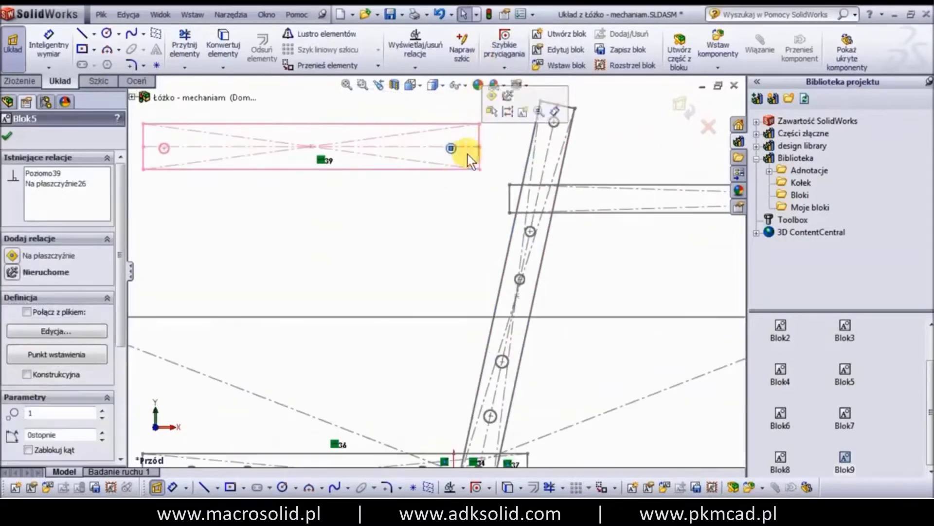
# - Make Blok5's end hole concentric with Blok2's upper hole and swing the link to test
pyautogui.keyDown('ctrl'); pyautogui.click(557, 127); pyautogui.keyUp('ctrl')
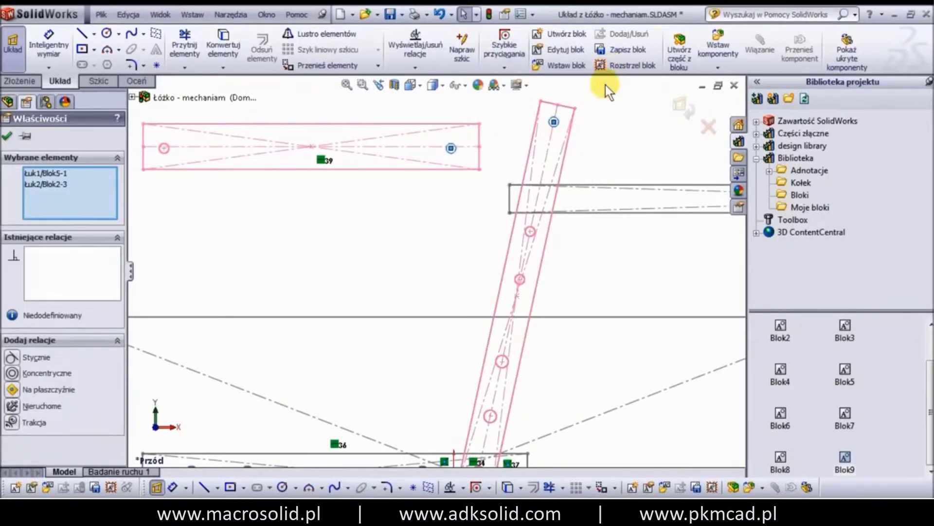
pyautogui.click(606, 85)
pyautogui.click(384, 163)
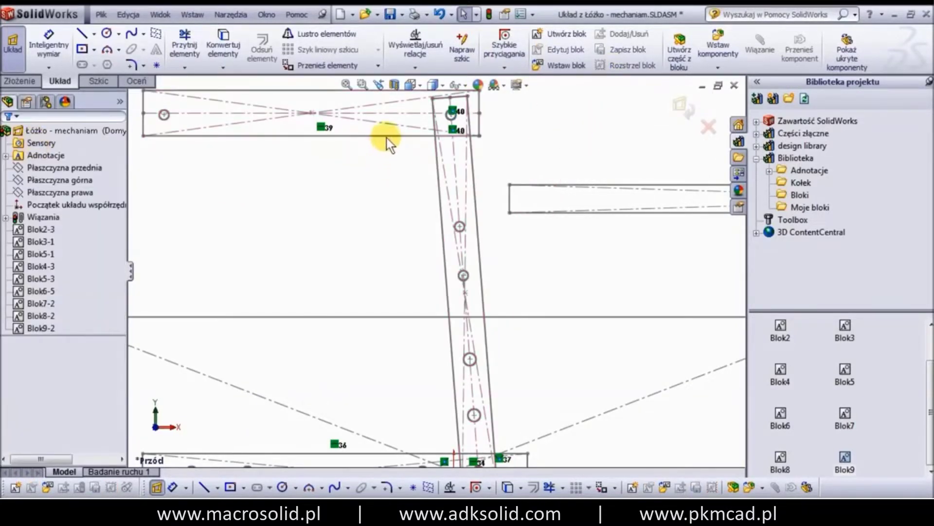
pyautogui.moveTo(387, 138); pyautogui.dragTo(499, 155)
pyautogui.moveTo(525, 168); pyautogui.dragTo(445, 218)
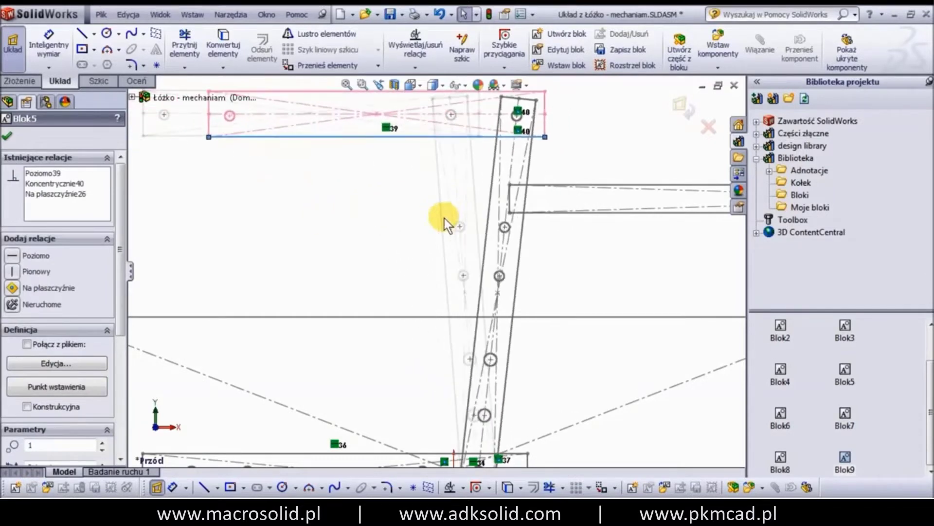
pyautogui.scroll(3, 433, 212)
pyautogui.click(280, 275)
pyautogui.scroll(3, 271, 271)
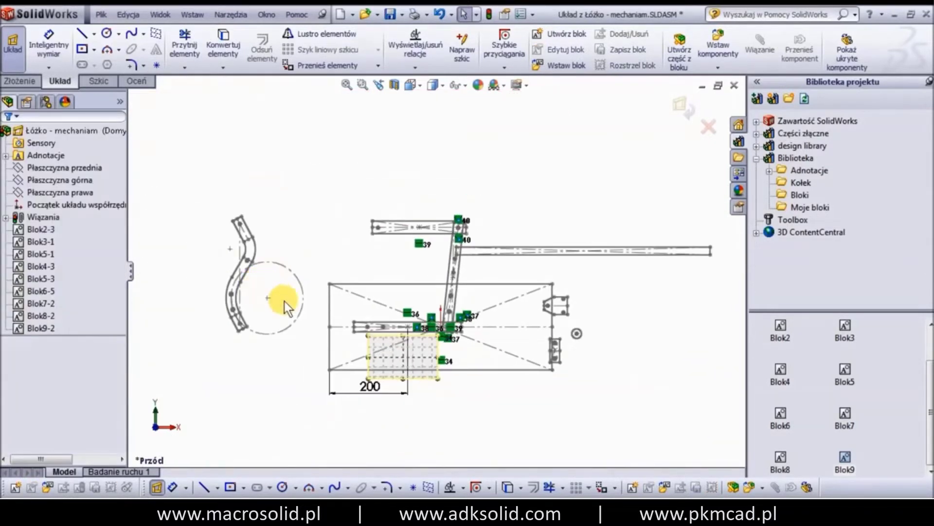
# - Make the curved arm's lower hole concentric with the horizontal bar's left hole
pyautogui.scroll(-5, 263, 317)
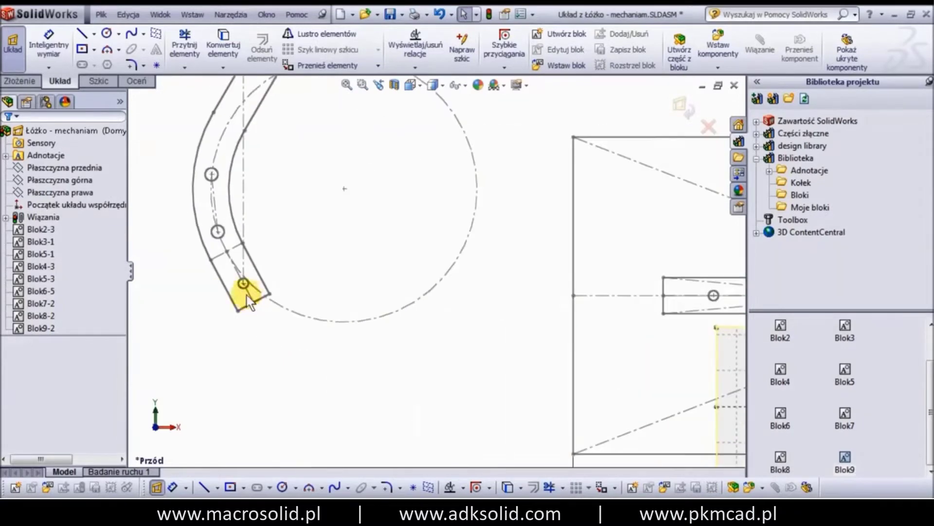
pyautogui.click(247, 288)
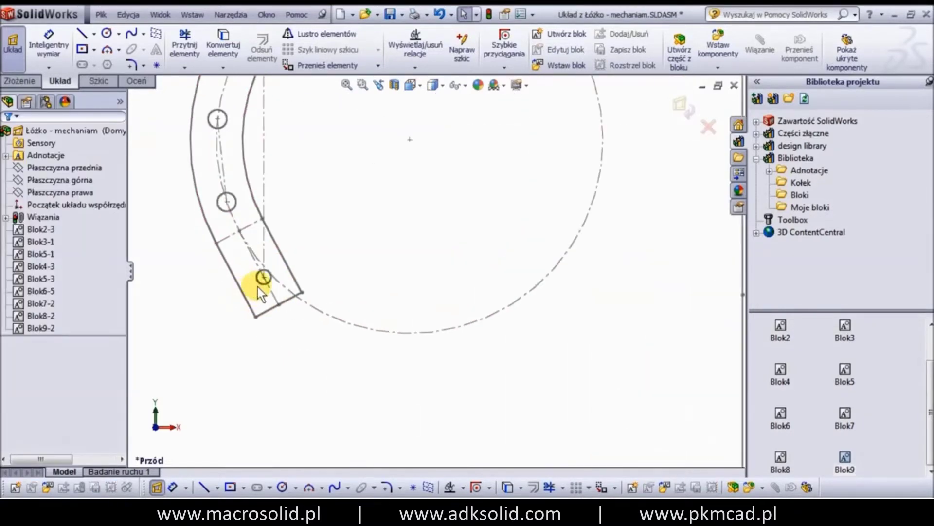
pyautogui.scroll(1, 629, 276)
pyautogui.scroll(-2, 629, 275)
pyautogui.scroll(-3, 606, 311)
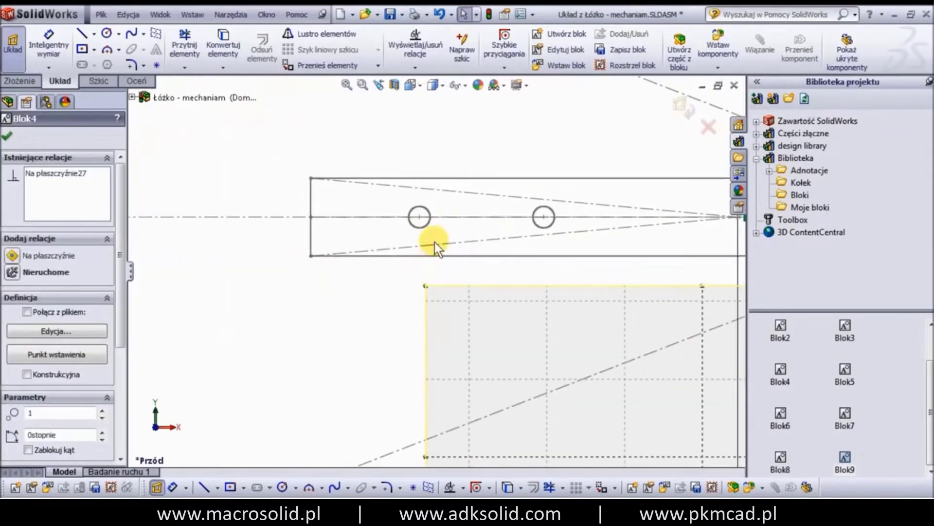
pyautogui.keyDown('ctrl'); pyautogui.click(427, 225); pyautogui.keyUp('ctrl')
pyautogui.click(481, 167)
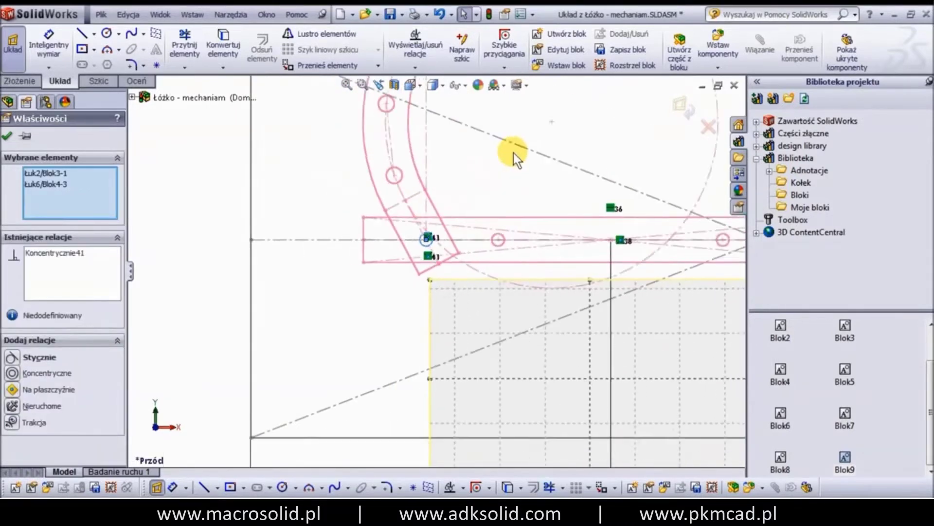
# - Make the curved arm's upper hole concentric with the top bar's left hole
pyautogui.scroll(3, 506, 149)
pyautogui.scroll(-5, 443, 154)
pyautogui.scroll(-2, 419, 216)
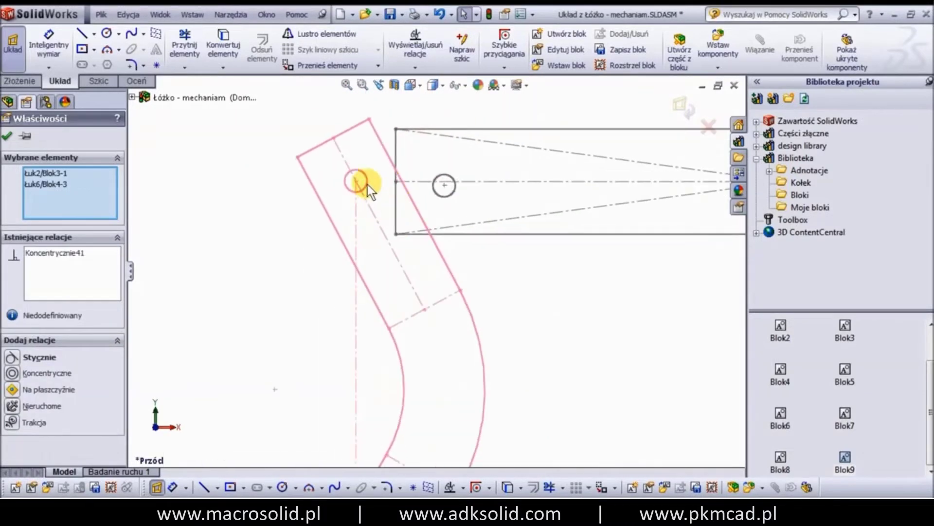
pyautogui.click(368, 185)
pyautogui.keyDown('ctrl'); pyautogui.click(440, 197); pyautogui.keyUp('ctrl')
pyautogui.click(483, 141)
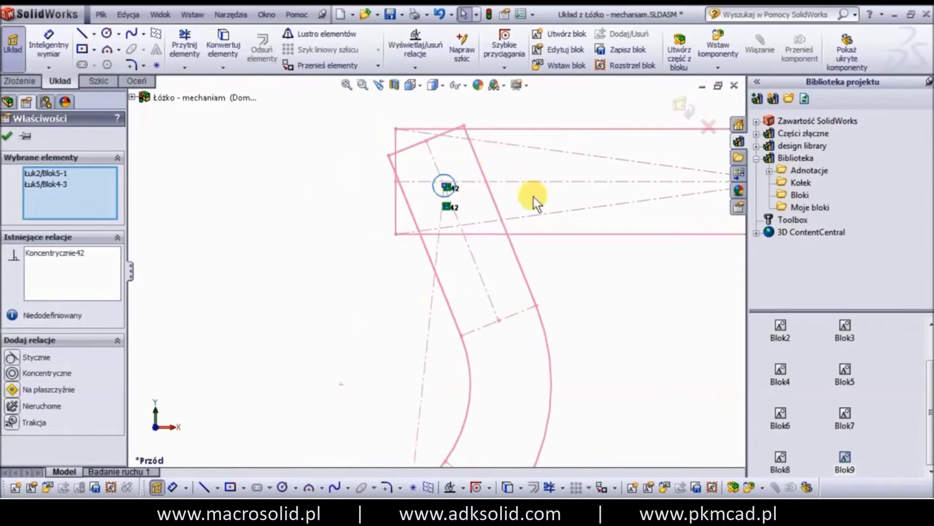
pyautogui.click(7, 141)
# - Drag the top bar to swing the four-bar linkage and test its motion
pyautogui.scroll(3, 578, 302)
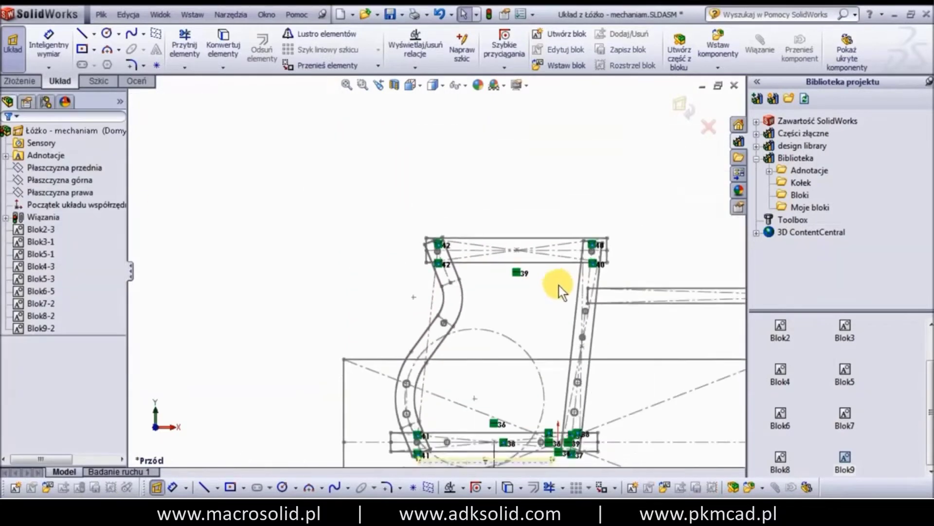
pyautogui.click(475, 265)
pyautogui.moveTo(475, 264)
pyautogui.mouseDown()
pyautogui.moveTo(386, 293)
pyautogui.moveTo(526, 297)
pyautogui.moveTo(445, 297)
pyautogui.moveTo(372, 333)
pyautogui.moveTo(445, 308)
pyautogui.moveTo(503, 306)
pyautogui.moveTo(600, 358)
pyautogui.moveTo(431, 293)
pyautogui.mouseUp()
pyautogui.scroll(2, 431, 293)
pyautogui.scroll(-2, 611, 344)
# - Make the Blok5-3 bracket's upper hole concentric with a hole on link Blok2-3
pyautogui.scroll(-2, 606, 331)
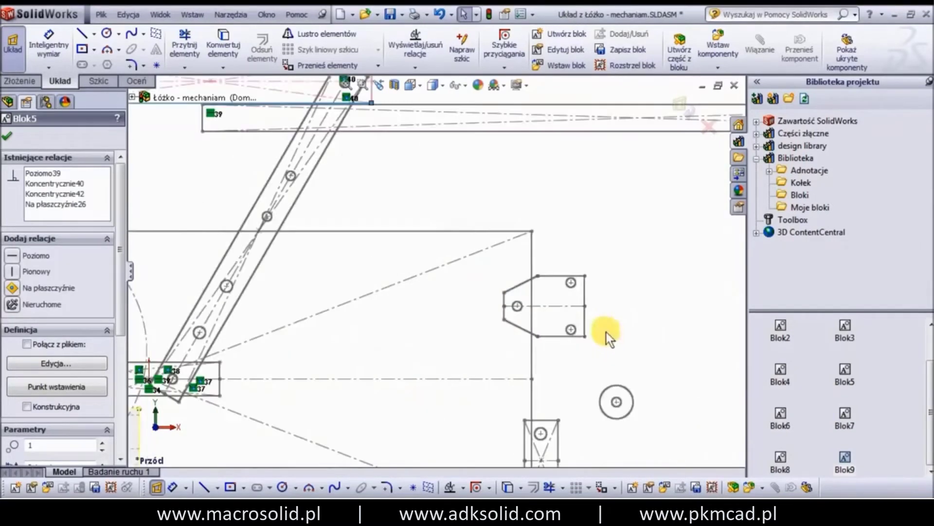
pyautogui.click(575, 287)
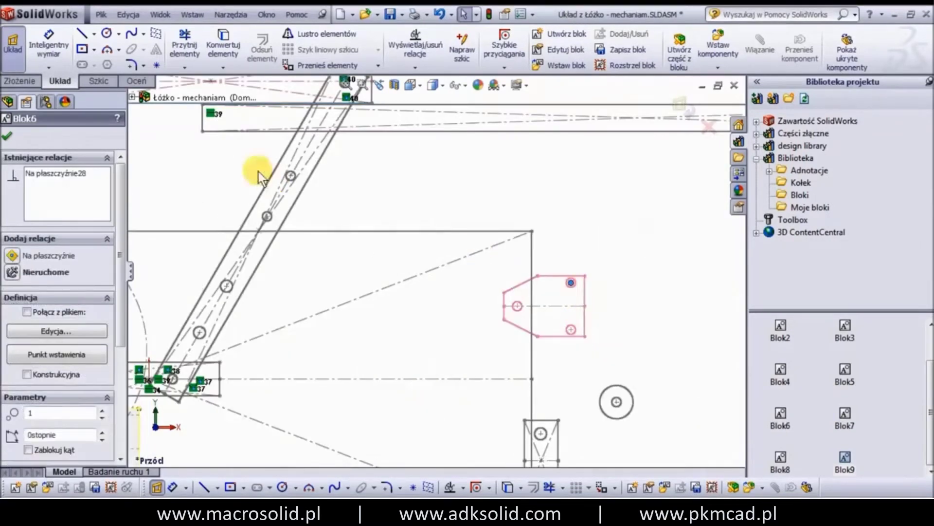
pyautogui.keyDown('ctrl'); pyautogui.click(287, 181); pyautogui.keyUp('ctrl')
pyautogui.click(325, 126)
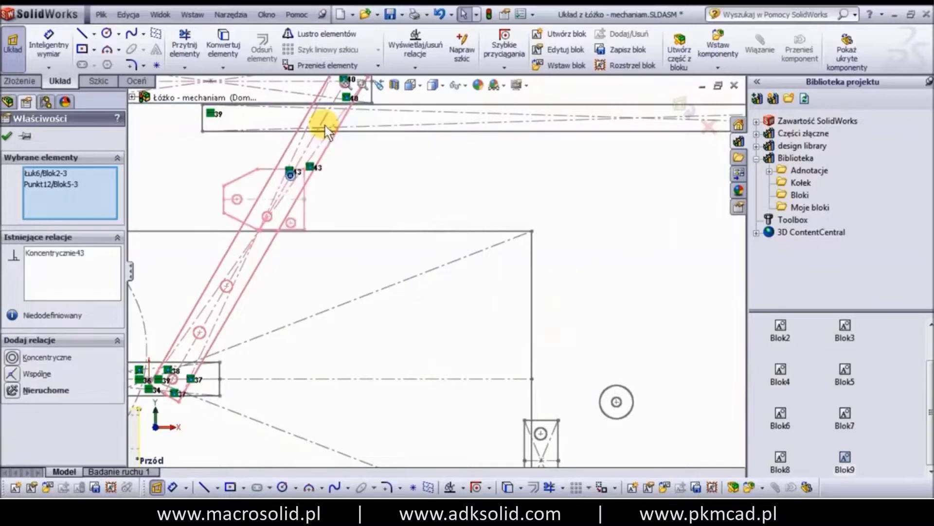
# - Make the bracket's pivot hole concentric with the matching hole on the link
pyautogui.click(337, 218)
pyautogui.click(294, 218)
pyautogui.scroll(-3, 287, 225)
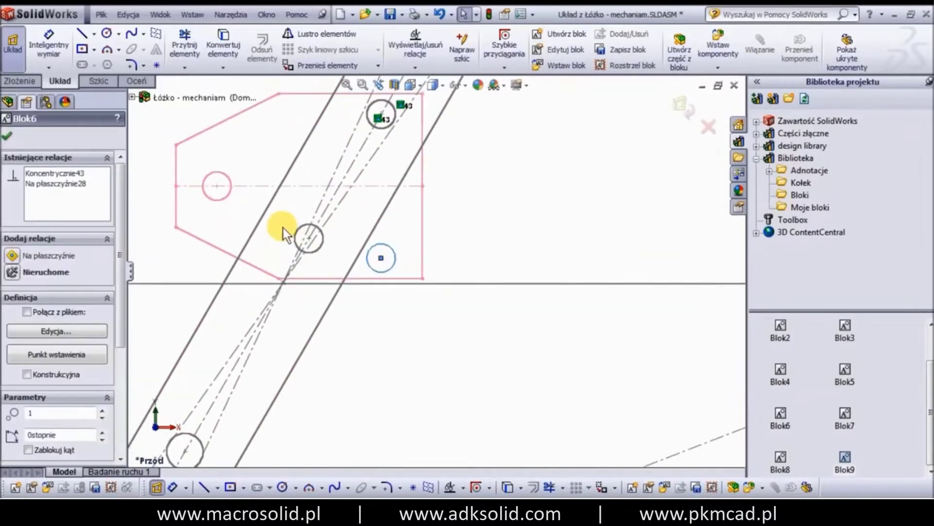
pyautogui.scroll(-1, 303, 227)
pyautogui.click(302, 226)
pyautogui.keyDown('ctrl'); pyautogui.click(379, 128); pyautogui.keyUp('ctrl')
pyautogui.click(344, 166)
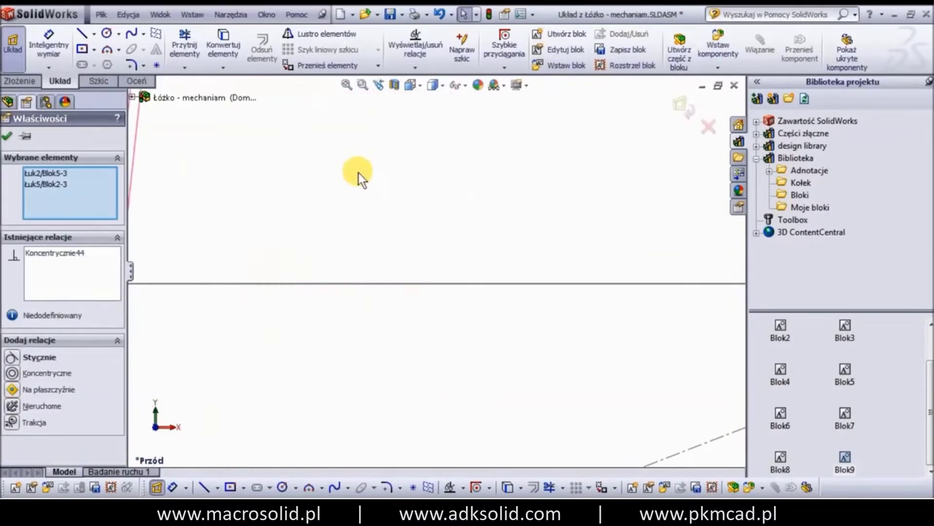
pyautogui.scroll(3, 383, 189)
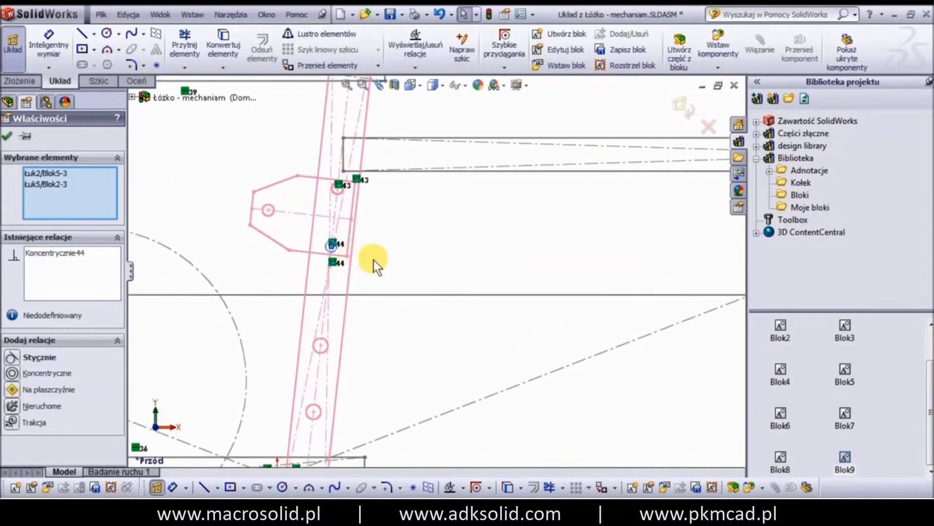
# - Swing the Blok2 link to a new angle and move the pin circle near the bracket
pyautogui.moveTo(372, 260)
pyautogui.mouseDown()
pyautogui.moveTo(429, 299)
pyautogui.moveTo(456, 348)
pyautogui.moveTo(342, 308)
pyautogui.moveTo(378, 305)
pyautogui.mouseUp()
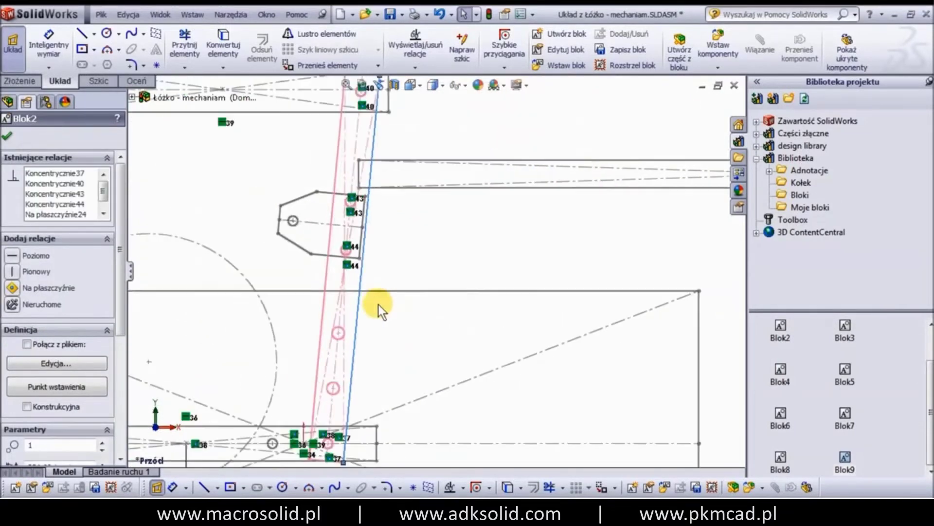
pyautogui.scroll(5, 378, 305)
pyautogui.click(555, 286)
pyautogui.scroll(-3, 513, 331)
pyautogui.scroll(-2, 442, 295)
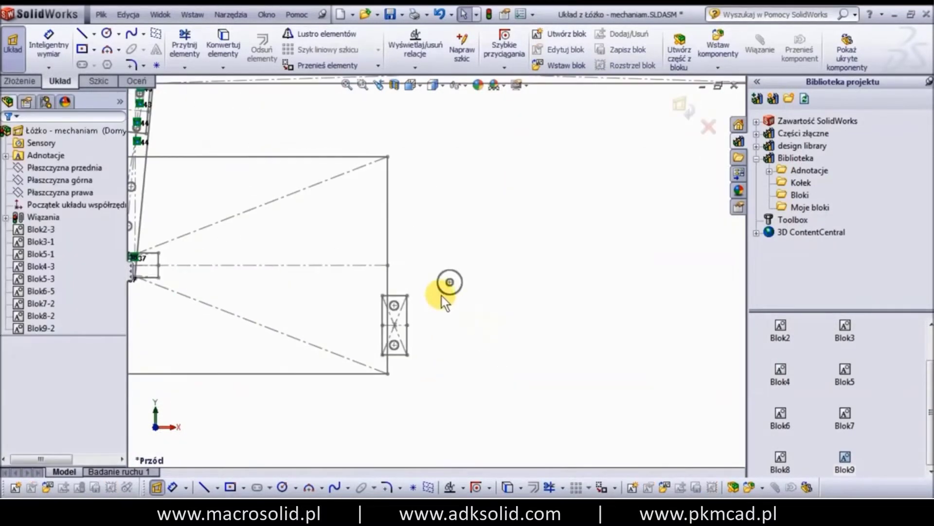
pyautogui.moveTo(442, 296)
pyautogui.mouseDown()
pyautogui.moveTo(296, 306)
pyautogui.moveTo(144, 343)
pyautogui.mouseUp()
pyautogui.scroll(-2, 162, 343)
pyautogui.scroll(-2, 271, 299)
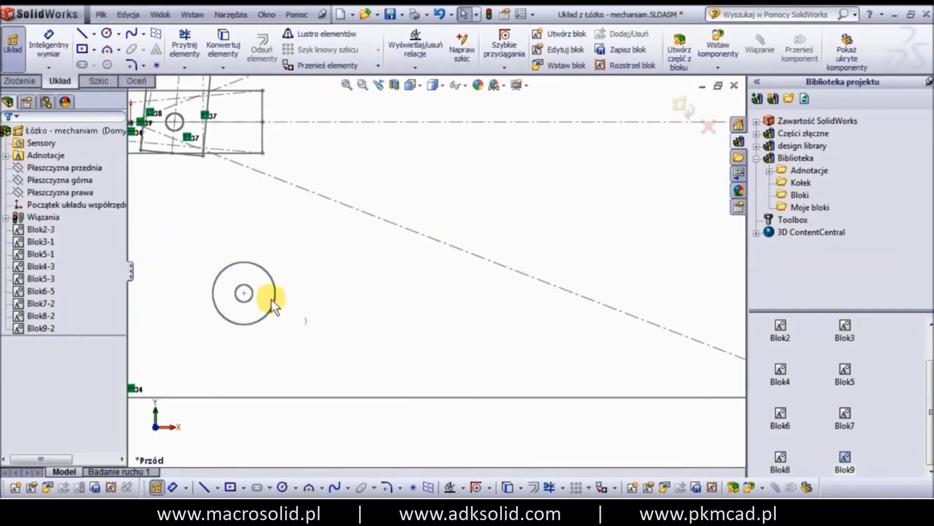
# - Pin Blok6-5 concentric to the Blok2-3 hole, creating Koncentrycznie45, then select Blok6-5 and Blok5-3
pyautogui.click(254, 296)
pyautogui.scroll(3, 228, 240)
pyautogui.scroll(-3, 382, 182)
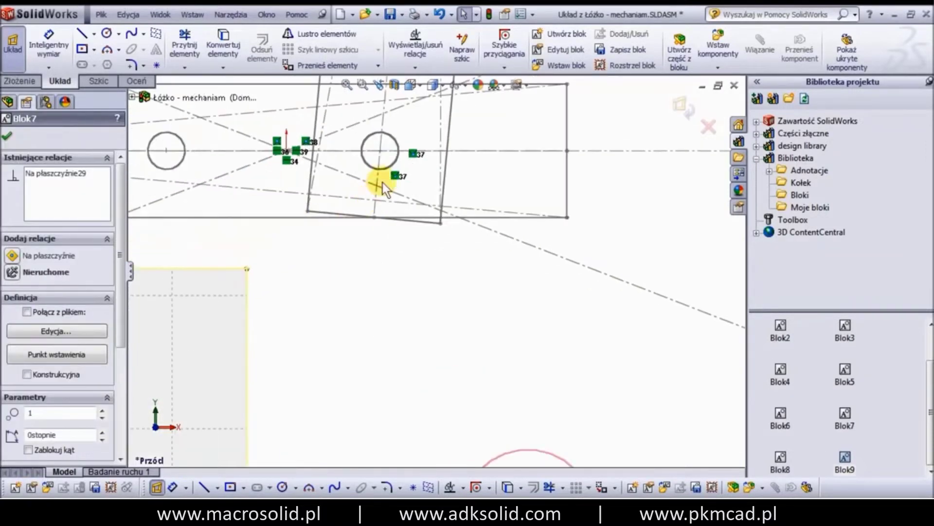
pyautogui.keyDown('ctrl'); pyautogui.click(387, 170); pyautogui.keyUp('ctrl')
pyautogui.click(438, 117)
pyautogui.scroll(2, 413, 161)
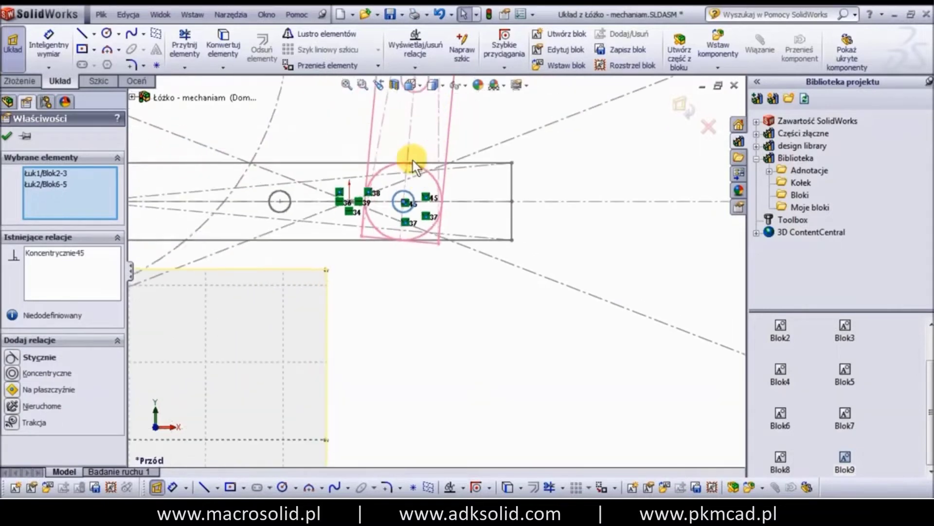
pyautogui.scroll(3, 413, 161)
pyautogui.click(7, 136)
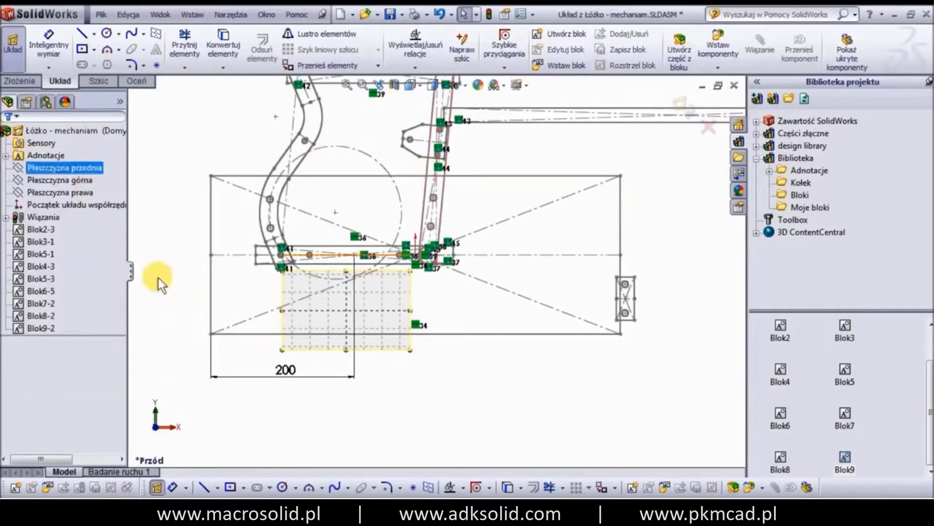
pyautogui.click(39, 290)
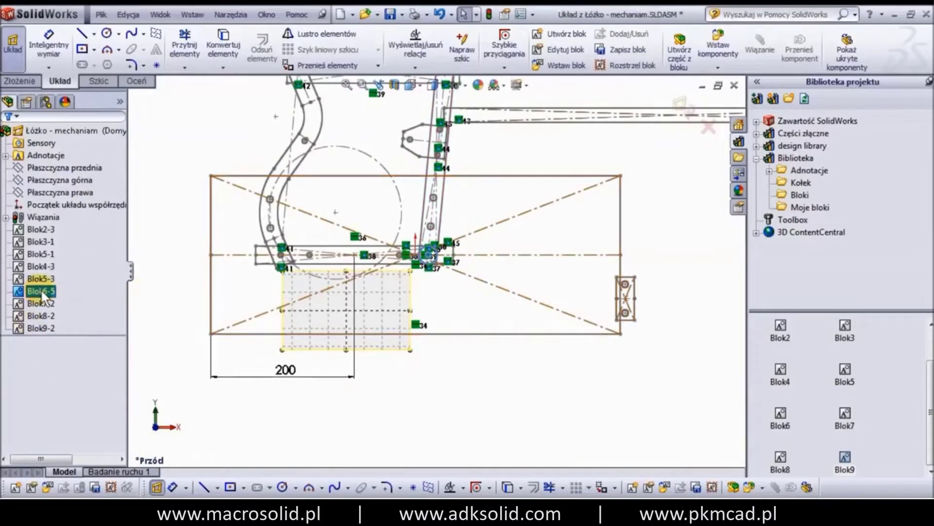
pyautogui.keyDown('ctrl'); pyautogui.click(40, 279); pyautogui.keyUp('ctrl')
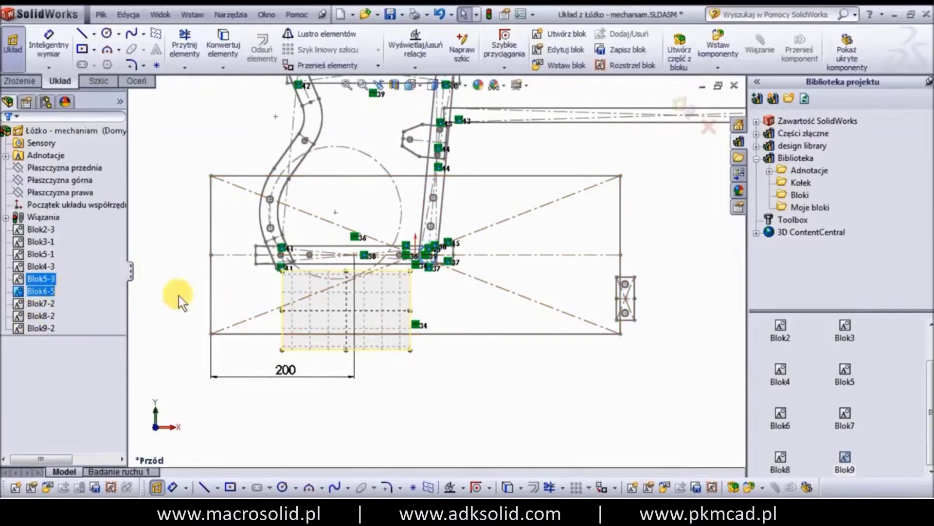
# - Insert two pin-circle block copies from the Design Library beside the bed frame
pyautogui.click(780, 416)
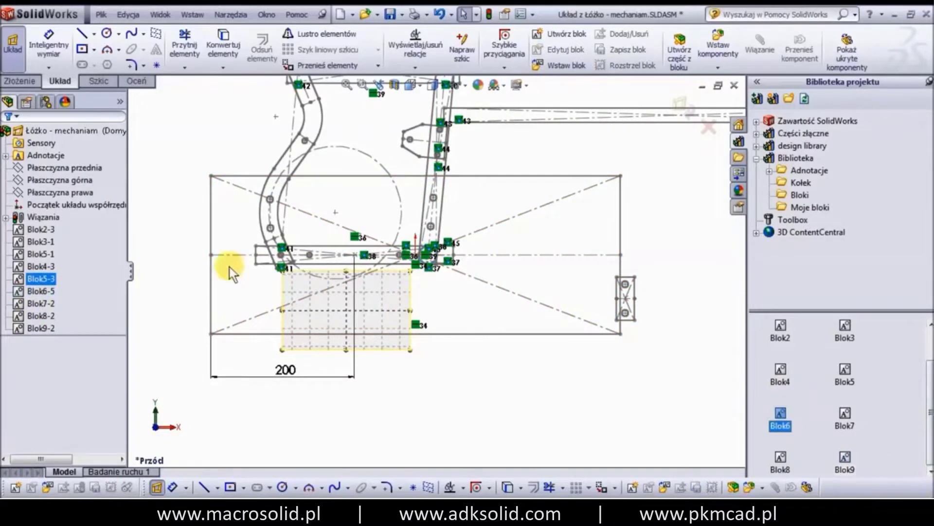
pyautogui.moveTo(230, 267); pyautogui.dragTo(188, 256)
pyautogui.scroll(3, 188, 256)
pyautogui.scroll(-2, 341, 299)
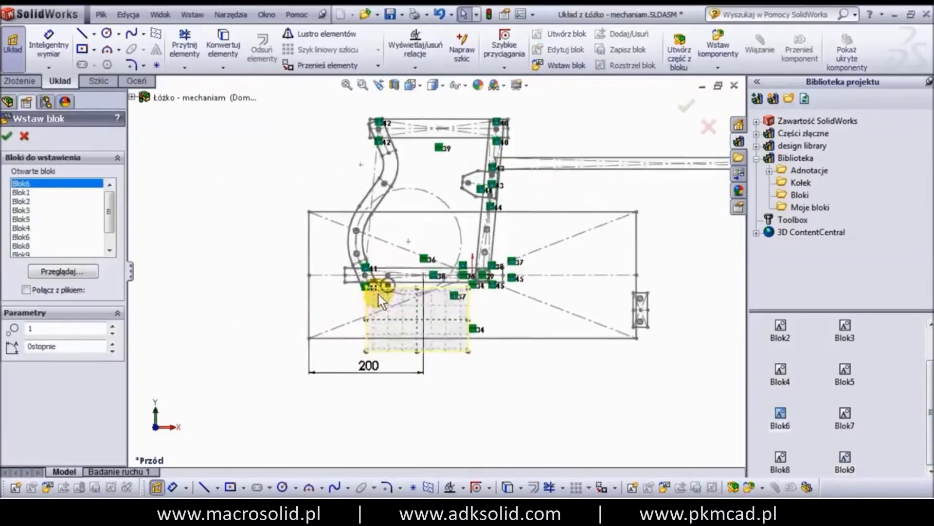
pyautogui.scroll(-3, 379, 294)
pyautogui.click(321, 295)
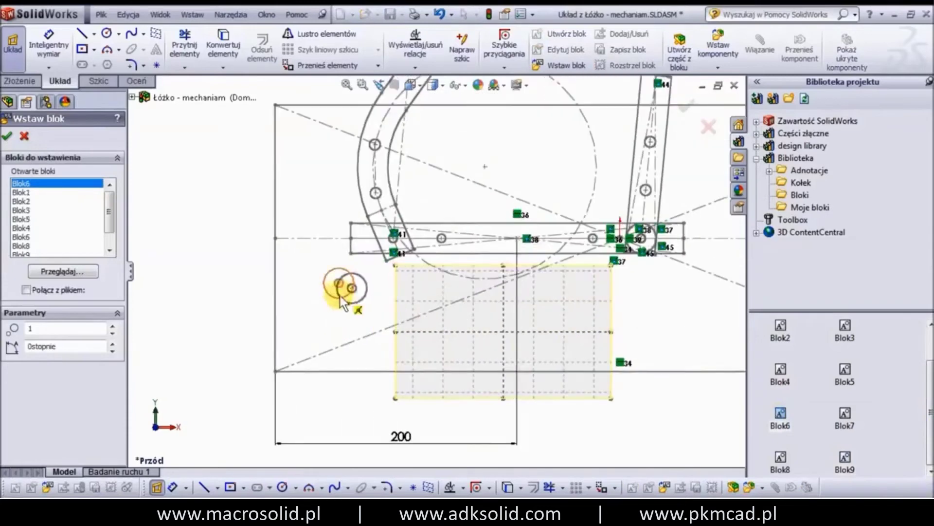
pyautogui.click(210, 275)
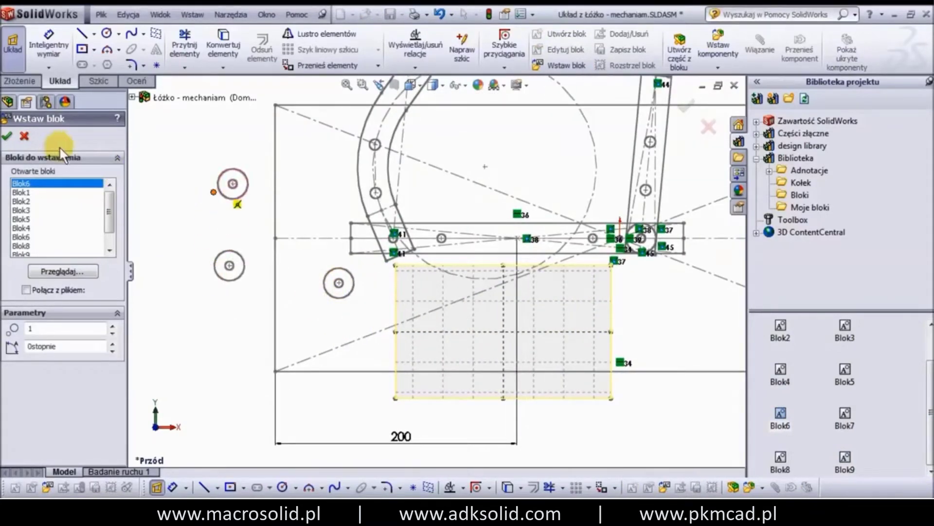
pyautogui.click(7, 136)
pyautogui.scroll(-2, 279, 199)
pyautogui.scroll(-1, 279, 200)
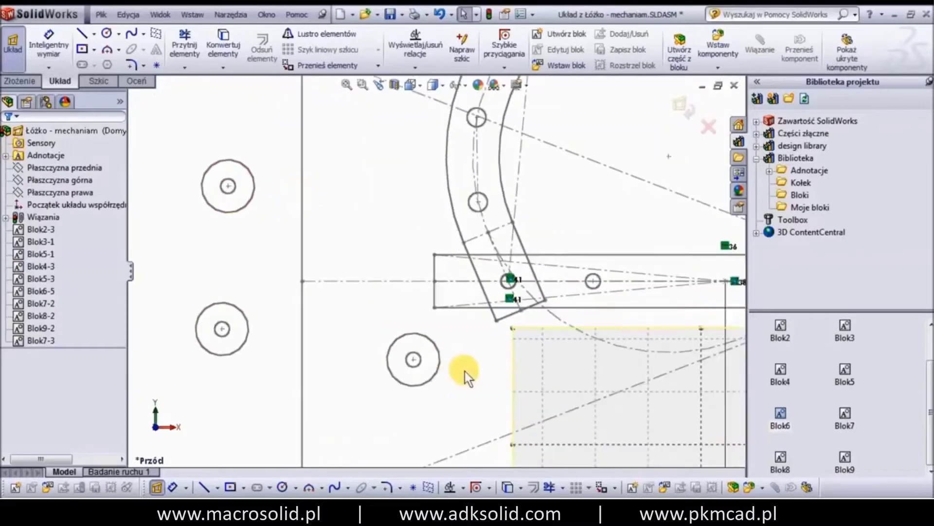
pyautogui.click(419, 365)
pyautogui.scroll(-2, 463, 360)
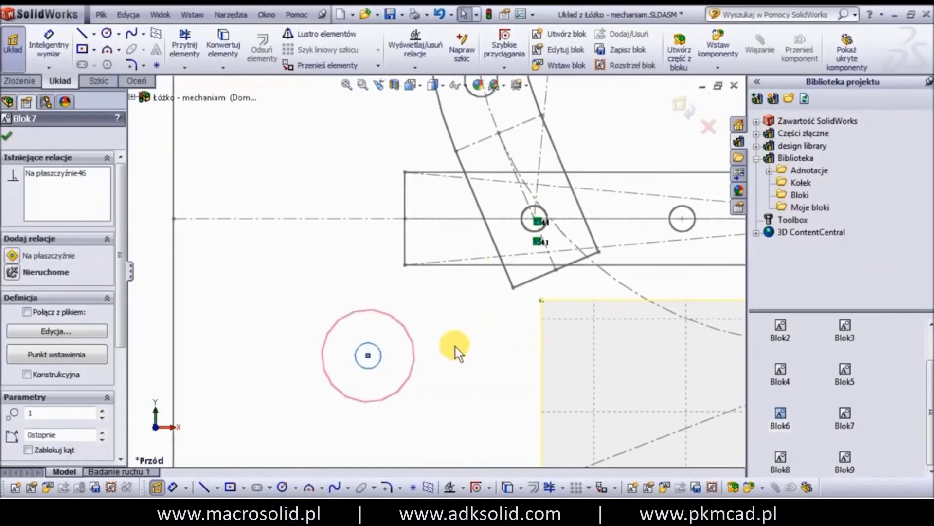
# - Make the first pin concentric with the Blok3-1 joint hole
pyautogui.keyDown('ctrl'); pyautogui.click(523, 226); pyautogui.keyUp('ctrl')
pyautogui.click(571, 174)
pyautogui.scroll(2, 347, 225)
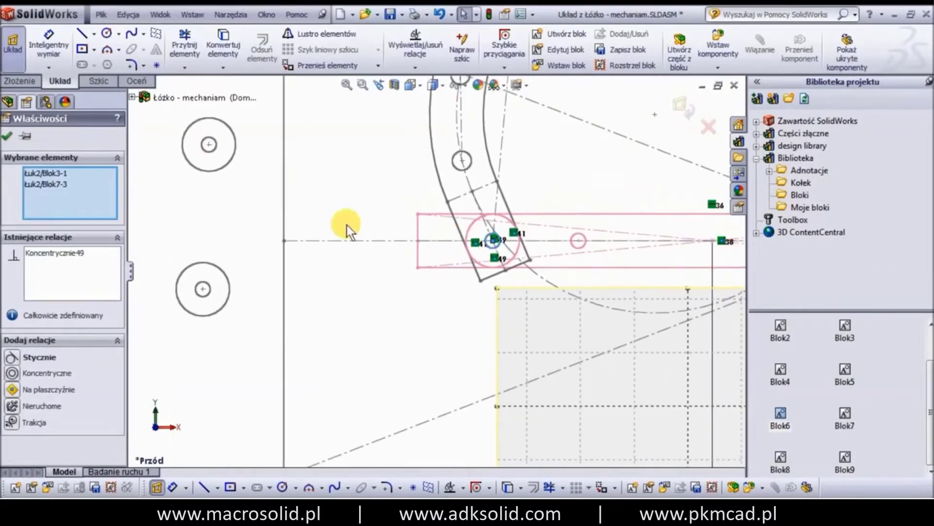
# - Make the next Blok7 pin concentric with the Blok5-1 joint hole
pyautogui.click(538, 227)
pyautogui.scroll(2, 598, 139)
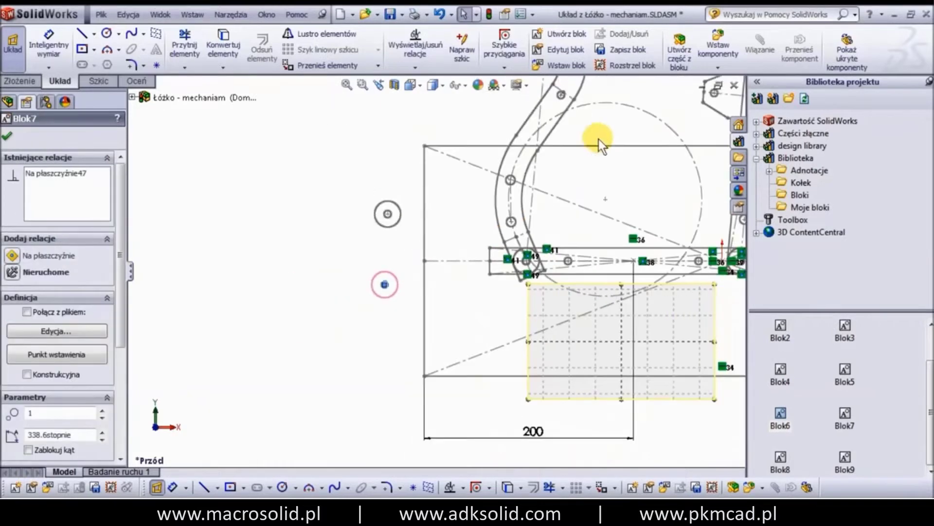
pyautogui.scroll(1, 517, 134)
pyautogui.scroll(-4, 427, 154)
pyautogui.scroll(-2, 418, 156)
pyautogui.scroll(-2, 398, 167)
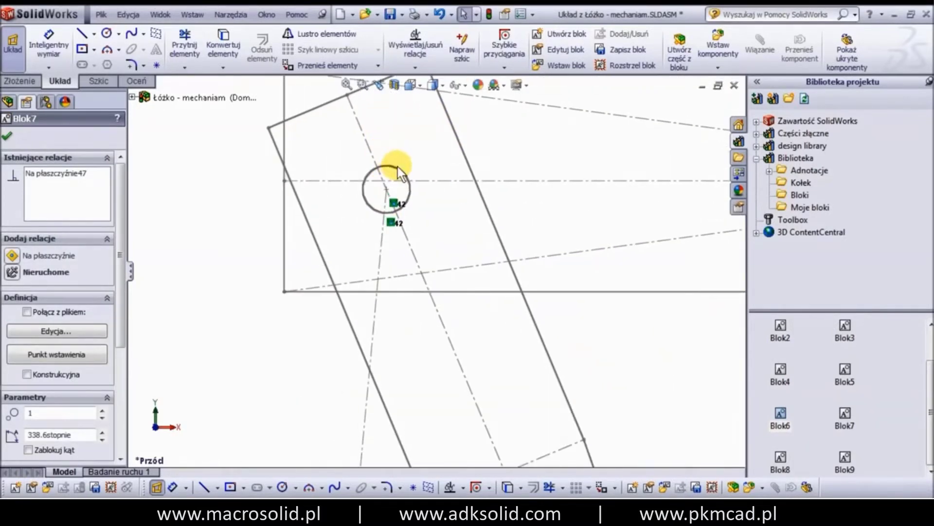
pyautogui.click(396, 166)
pyautogui.click(450, 109)
pyautogui.scroll(3, 409, 243)
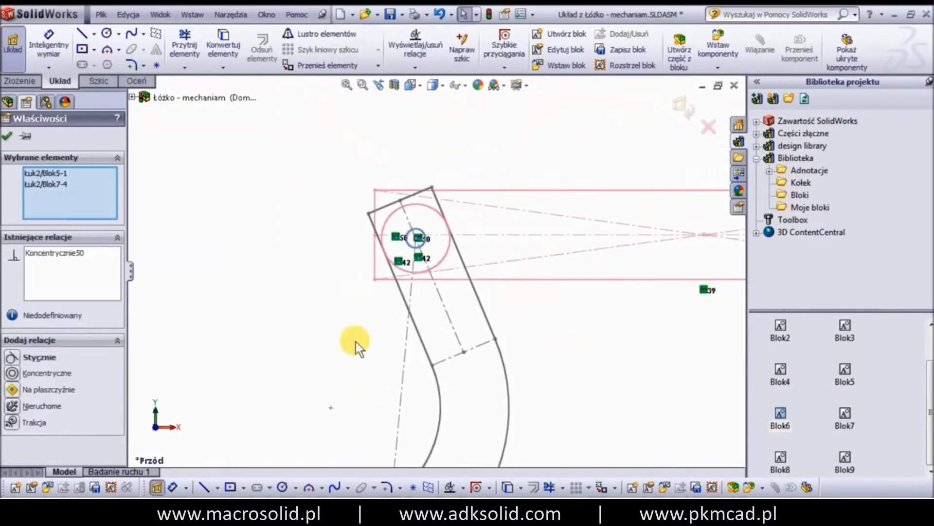
pyautogui.scroll(3, 323, 357)
pyautogui.click(291, 430)
pyautogui.scroll(-3, 307, 429)
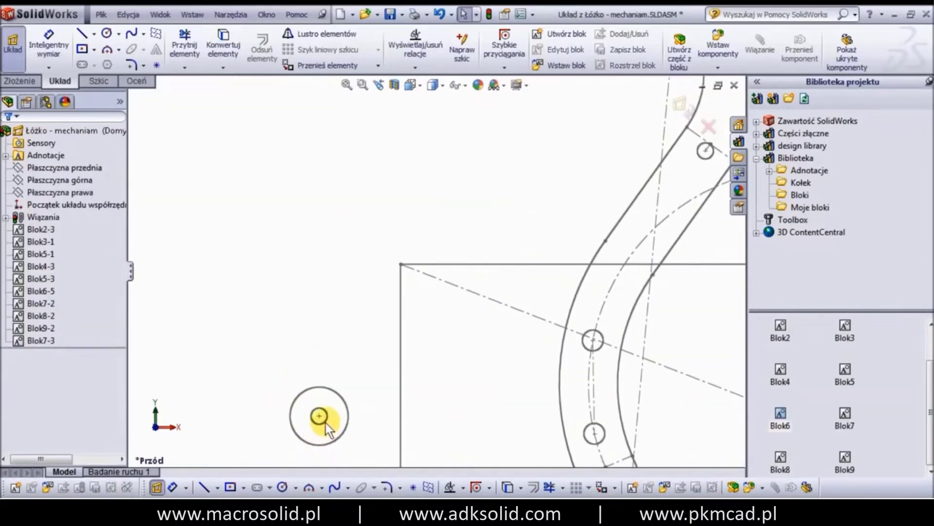
# - Make the remaining pin concentric with the Blok2-3 joint hole
pyautogui.click(325, 423)
pyautogui.scroll(3, 664, 173)
pyautogui.scroll(-2, 198, 411)
pyautogui.scroll(-2, 511, 255)
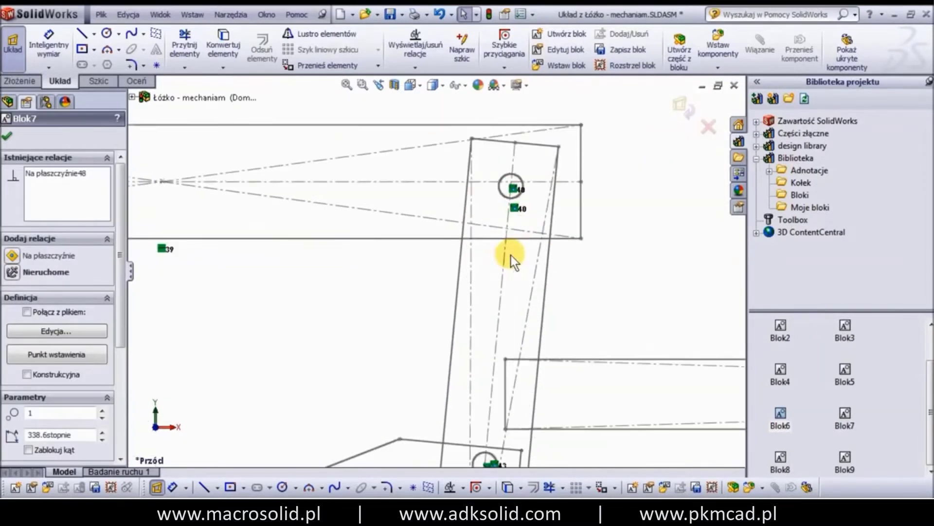
pyautogui.scroll(-2, 511, 255)
pyautogui.keyDown('ctrl'); pyautogui.click(506, 157); pyautogui.keyUp('ctrl')
pyautogui.click(548, 95)
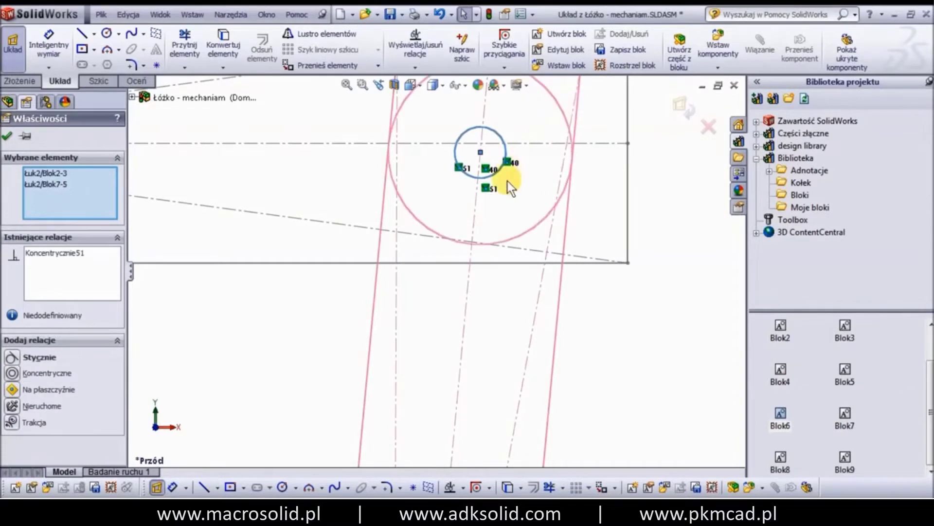
pyautogui.scroll(2, 508, 194)
pyautogui.scroll(2, 440, 246)
pyautogui.scroll(1, 322, 273)
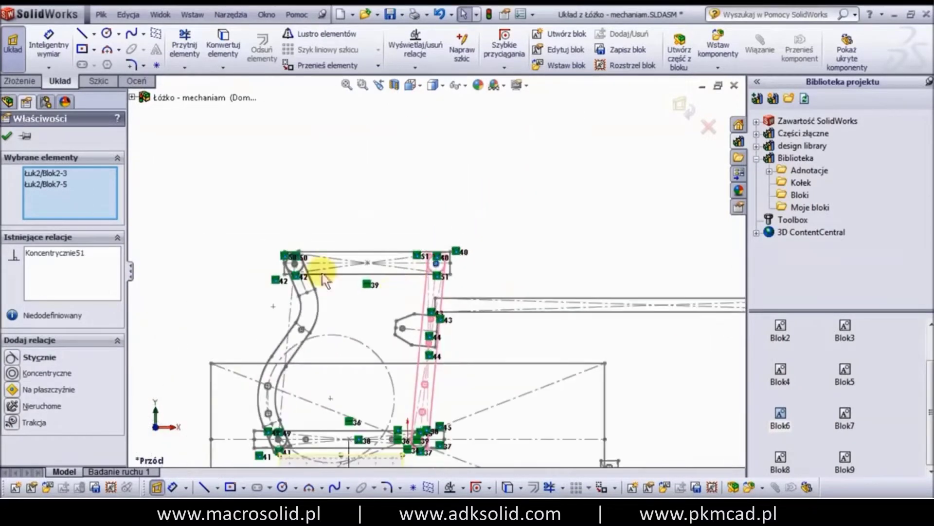
pyautogui.click(10, 139)
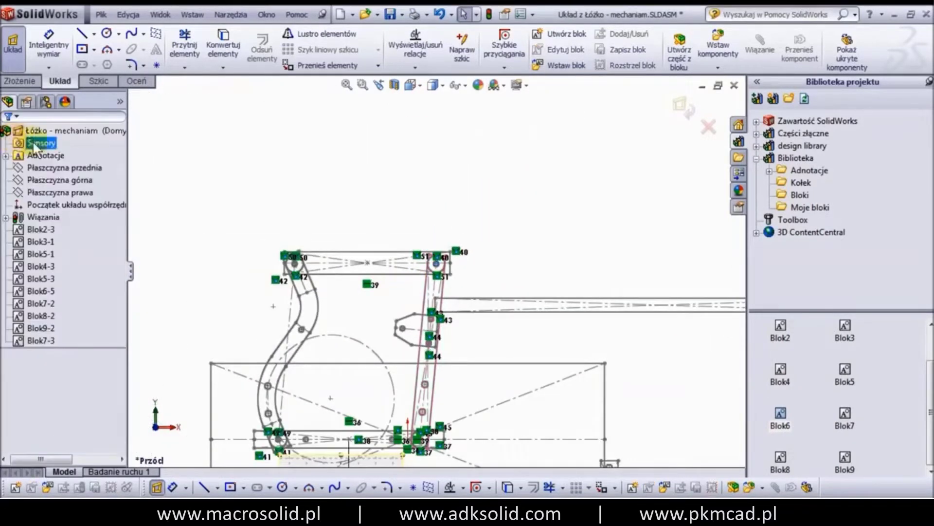
pyautogui.scroll(1, 588, 321)
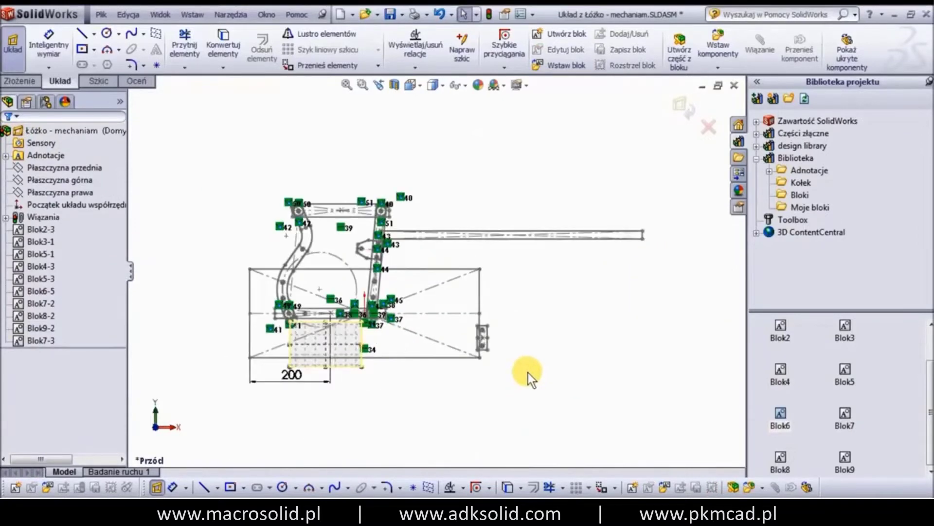
pyautogui.scroll(-3, 472, 336)
# - Move the curved link Blok7-2 near the lower pivot of Blok4-3
pyautogui.scroll(-2, 471, 336)
pyautogui.click(457, 316)
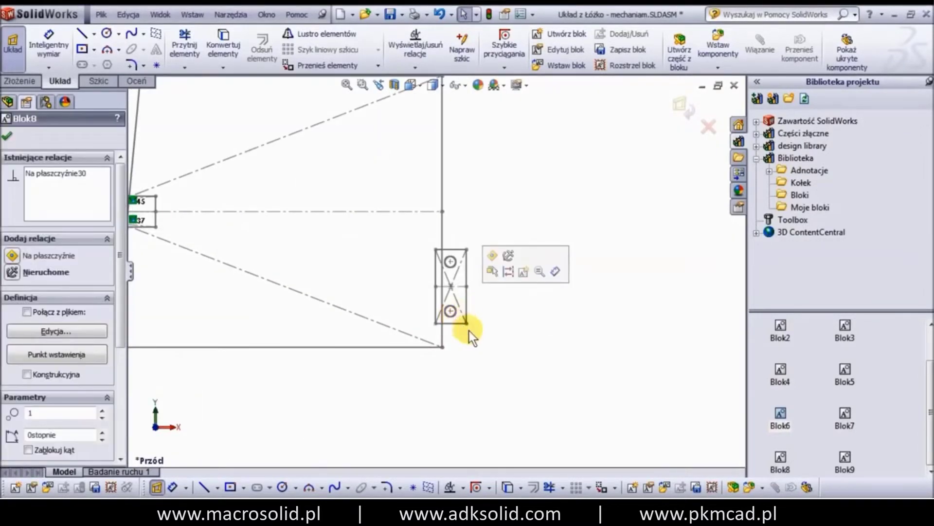
pyautogui.scroll(-2, 469, 331)
pyautogui.press('Escape')
pyautogui.click(436, 317)
pyautogui.scroll(2, 254, 277)
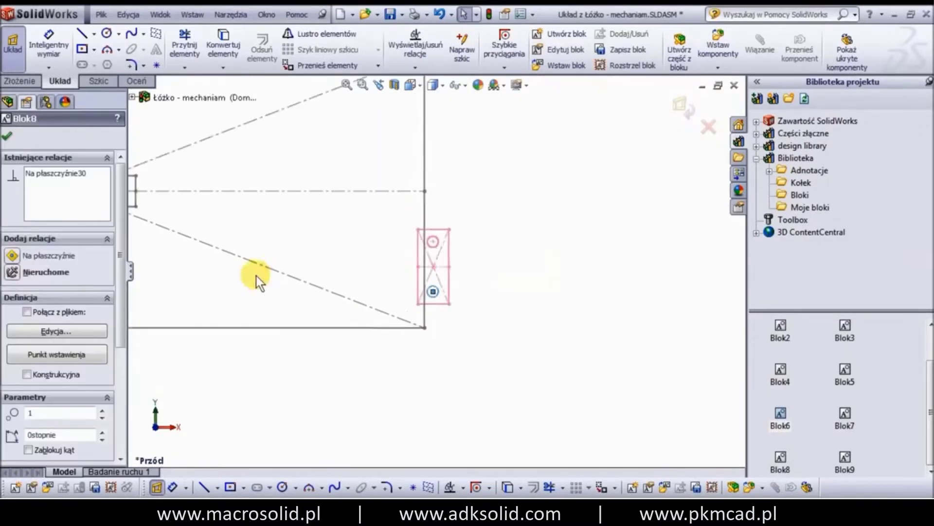
pyautogui.scroll(2, 202, 238)
pyautogui.keyDown('ctrl'); pyautogui.moveTo(203, 238); pyautogui.dragTo(381, 244, button='middle'); pyautogui.keyUp('ctrl')
pyautogui.scroll(-3, 381, 244)
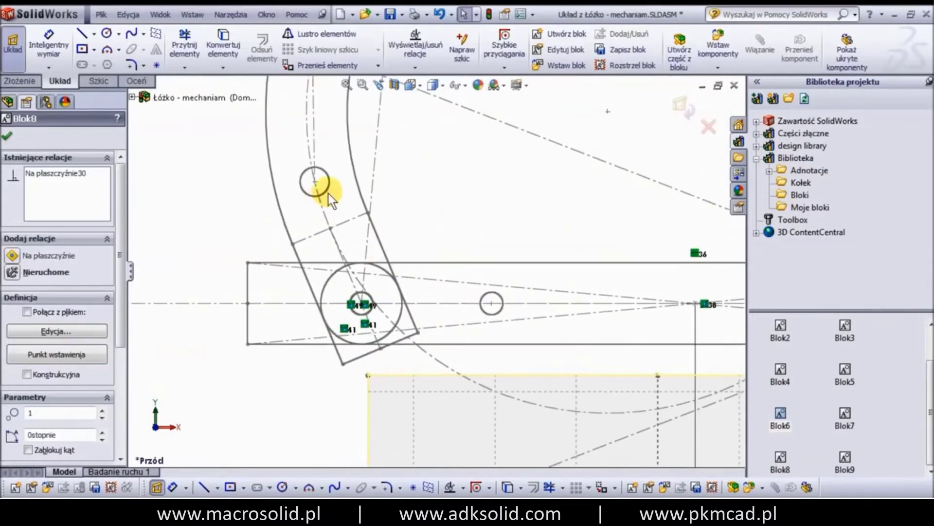
# - Make the link's lower hole concentric with the matching Blok4-3 arc (Koncentrycznie52)
pyautogui.keyDown('ctrl'); pyautogui.click(328, 191); pyautogui.keyUp('ctrl')
pyautogui.click(378, 135)
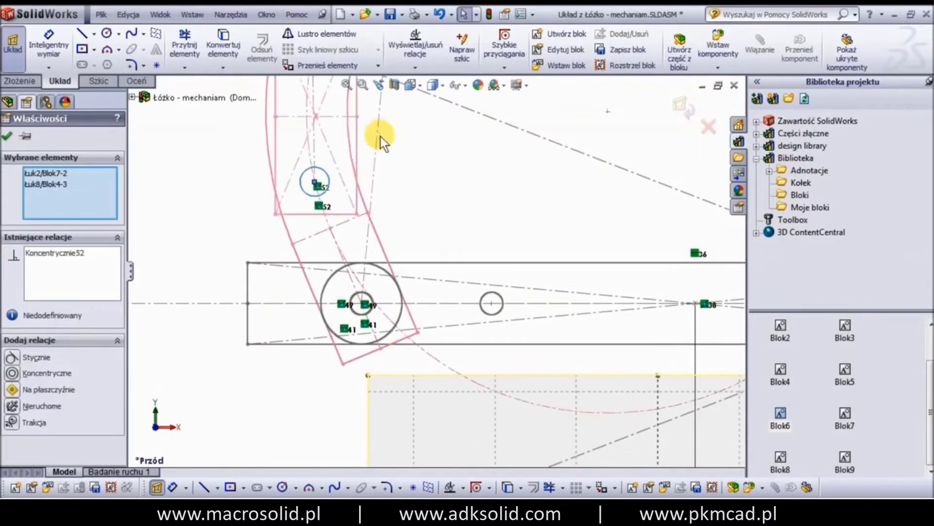
pyautogui.scroll(1, 377, 162)
pyautogui.scroll(-1, 378, 162)
pyautogui.click(20, 135)
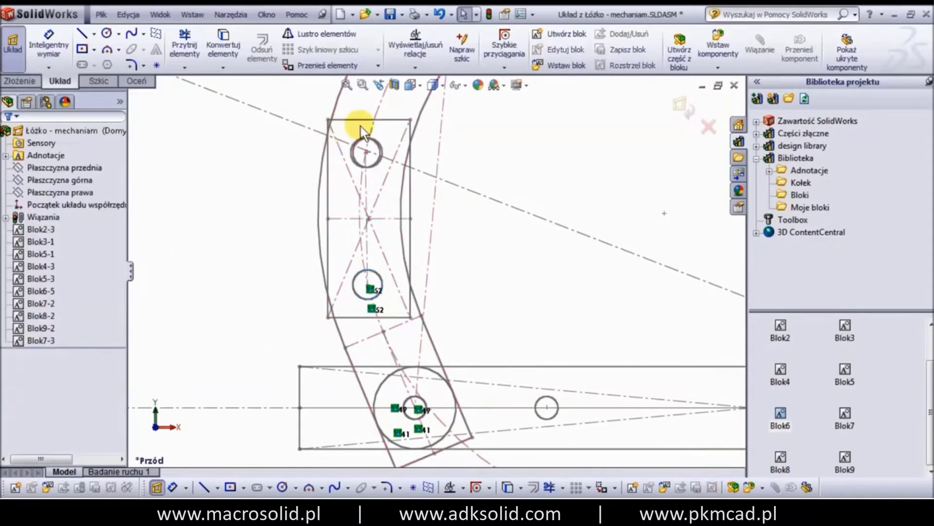
# - Rotate the link and make its upper hole concentric with Blok4-3's arc (Koncentrycznie53)
pyautogui.moveTo(387, 120); pyautogui.dragTo(254, 139)
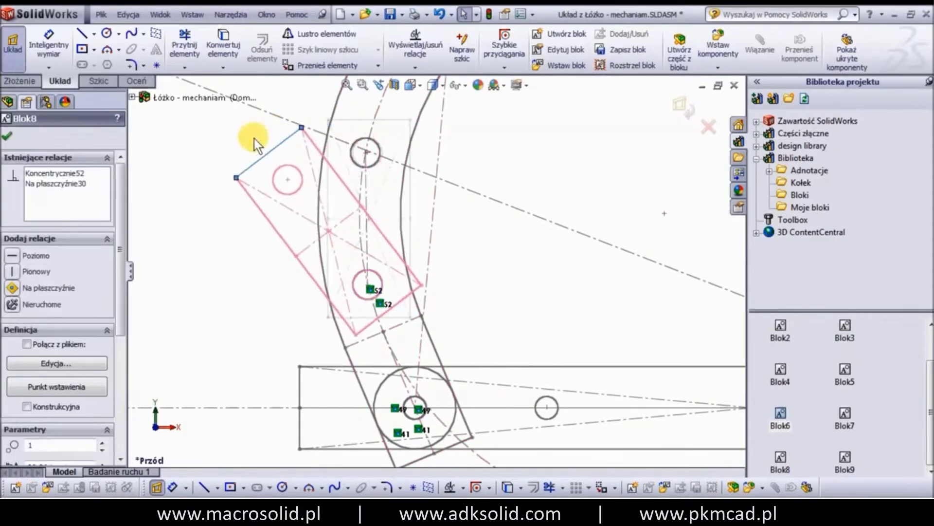
pyautogui.click(296, 167)
pyautogui.keyDown('ctrl'); pyautogui.click(361, 139); pyautogui.keyUp('ctrl')
pyautogui.click(412, 87)
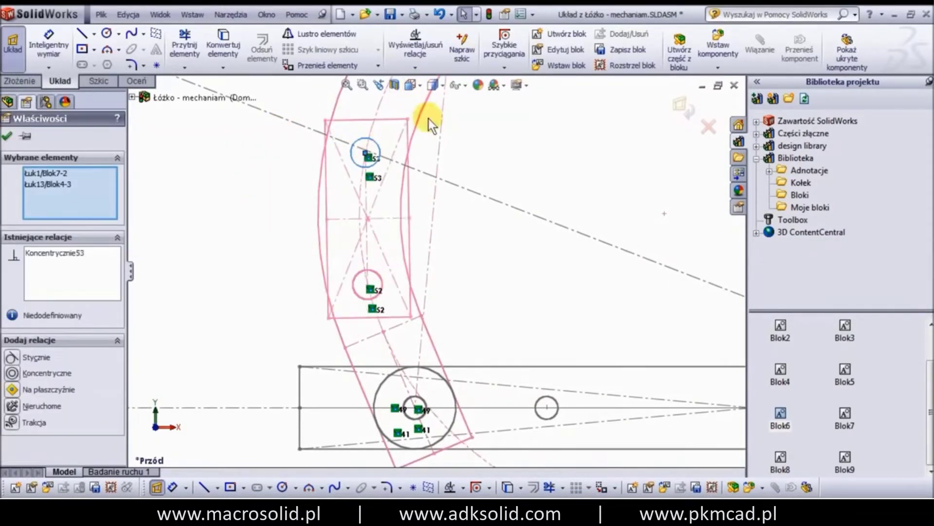
pyautogui.scroll(1, 594, 221)
pyautogui.scroll(2, 620, 260)
pyautogui.scroll(1, 620, 255)
pyautogui.scroll(1, 620, 255)
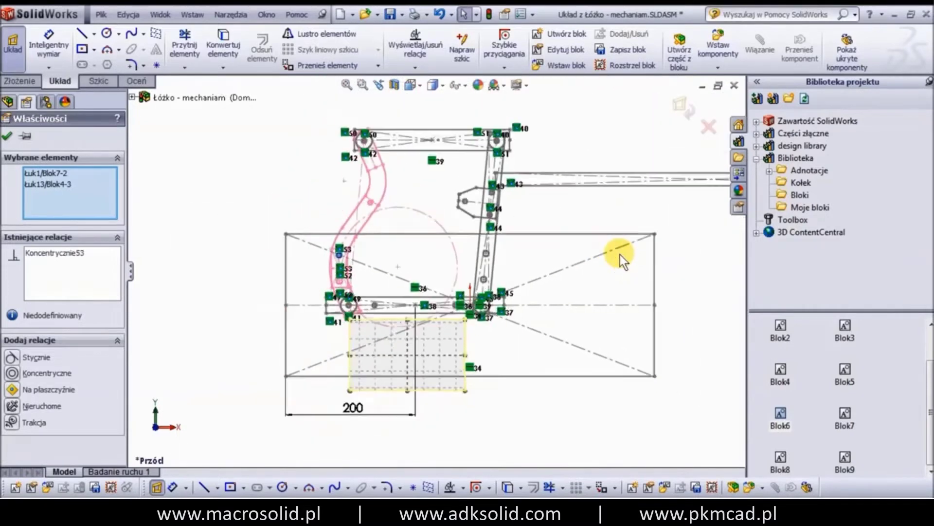
pyautogui.scroll(1, 620, 255)
pyautogui.scroll(1, 620, 255)
pyautogui.scroll(1, 620, 256)
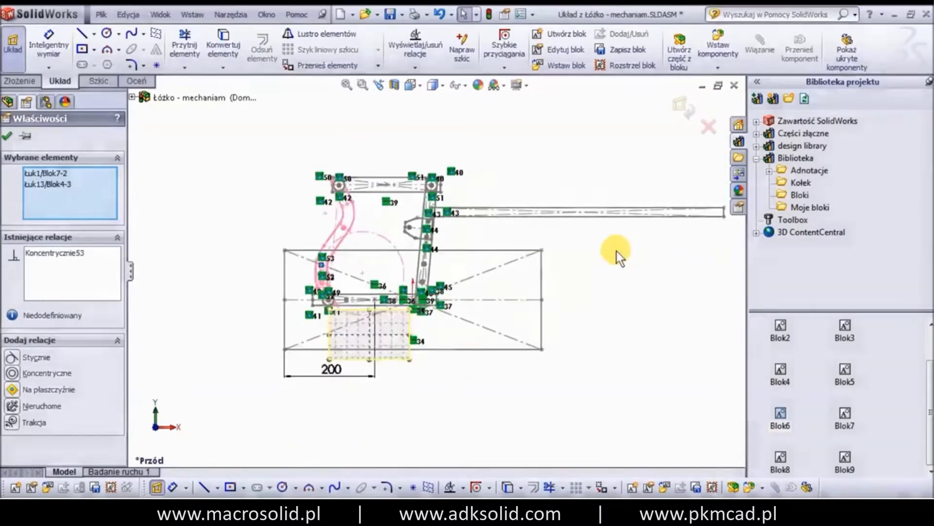
pyautogui.click(618, 251)
pyautogui.scroll(-3, 617, 251)
# - Make Blok8-2's Linia1 collinear with Blok5-1's Linia4 (Współliniowo54)
pyautogui.click(297, 197)
pyautogui.scroll(-2, 275, 150)
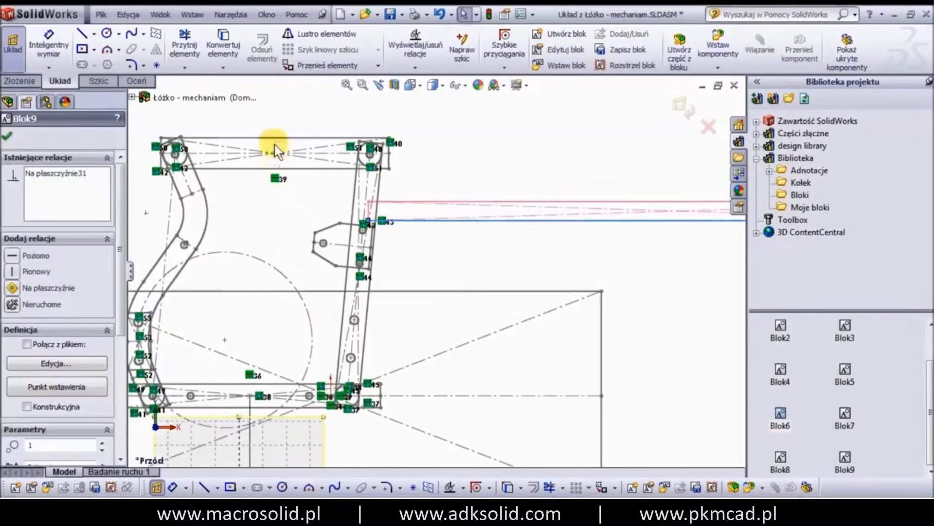
pyautogui.keyDown('ctrl'); pyautogui.click(276, 139); pyautogui.keyUp('ctrl')
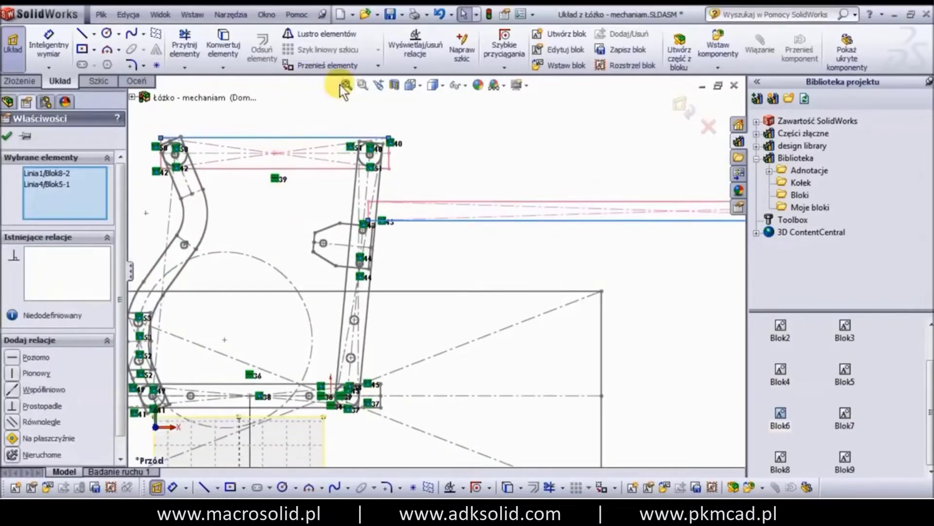
pyautogui.click(346, 88)
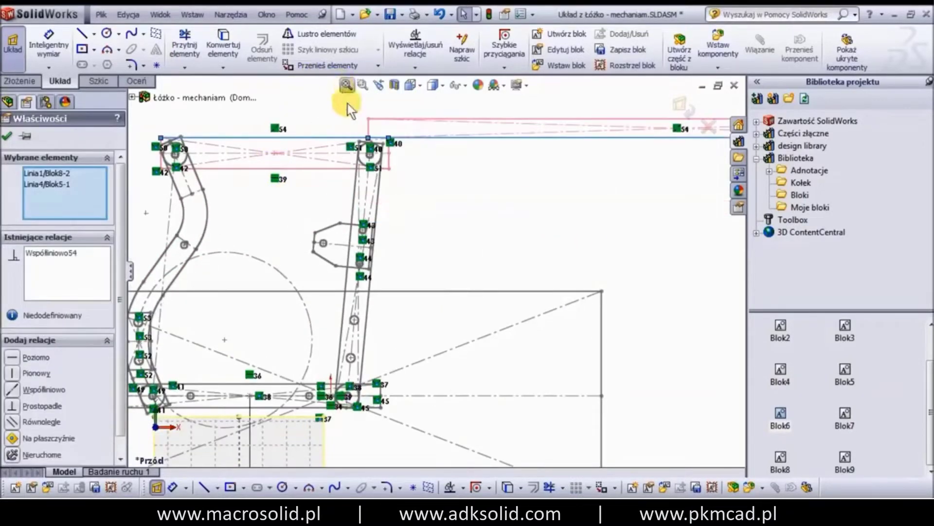
pyautogui.click(7, 137)
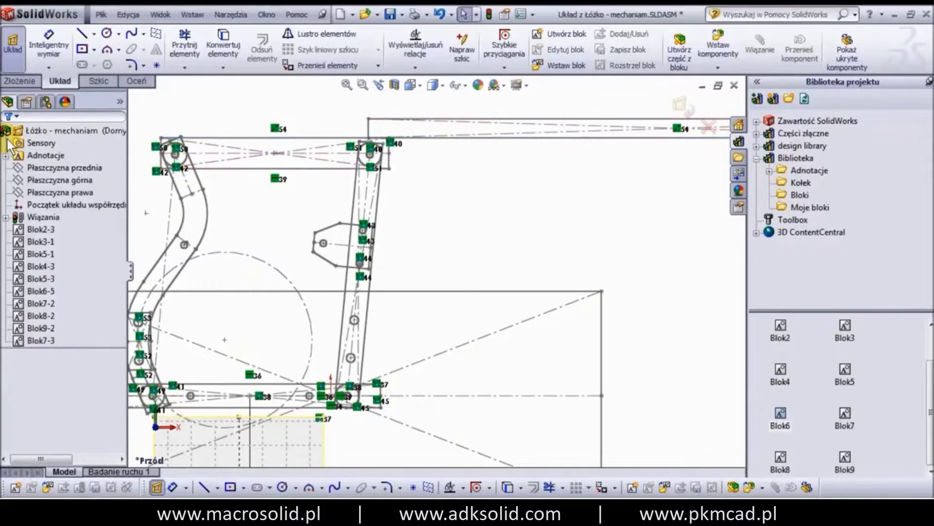
# - Slide the long top block Blok9 left over the linkage
pyautogui.scroll(3, 427, 155)
pyautogui.click(192, 179)
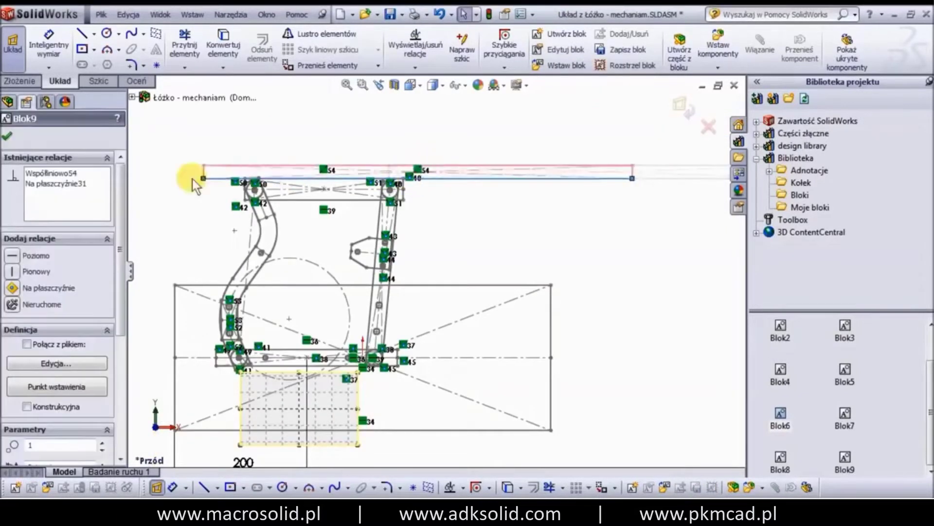
pyautogui.moveTo(192, 179)
pyautogui.mouseDown()
pyautogui.moveTo(140, 179)
pyautogui.moveTo(221, 178)
pyautogui.moveTo(165, 179)
pyautogui.mouseUp()
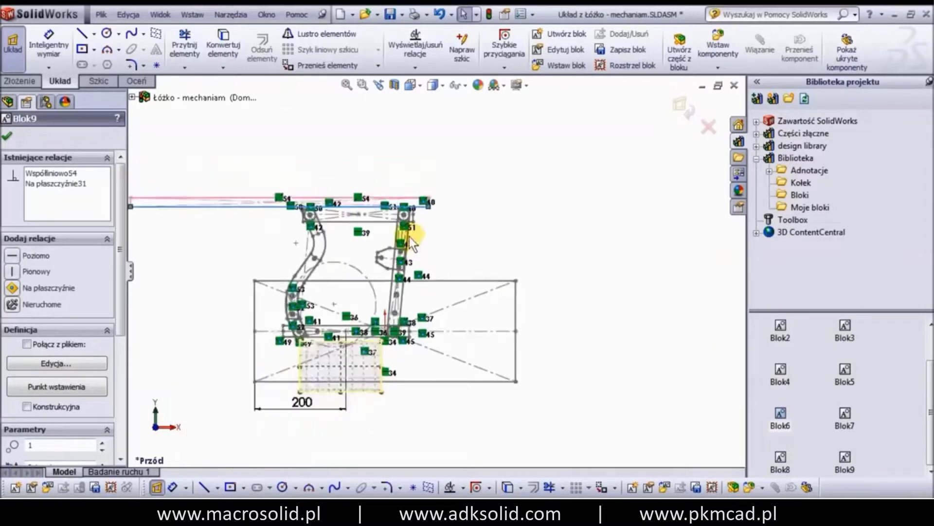
pyautogui.scroll(-3, 410, 237)
pyautogui.scroll(-2, 335, 200)
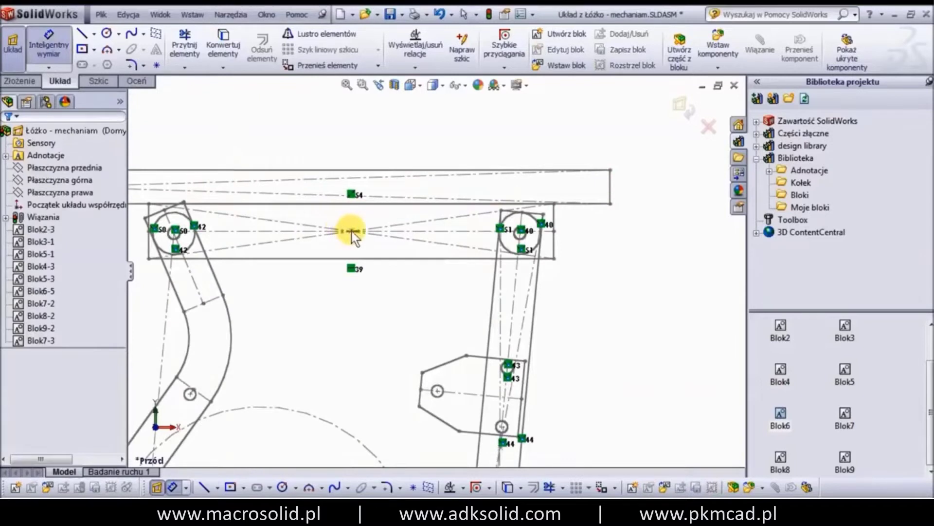
# - Add a 130 mm dimension from the top link's centre point to Blok9's right end
pyautogui.click(351, 231)
pyautogui.click(609, 182)
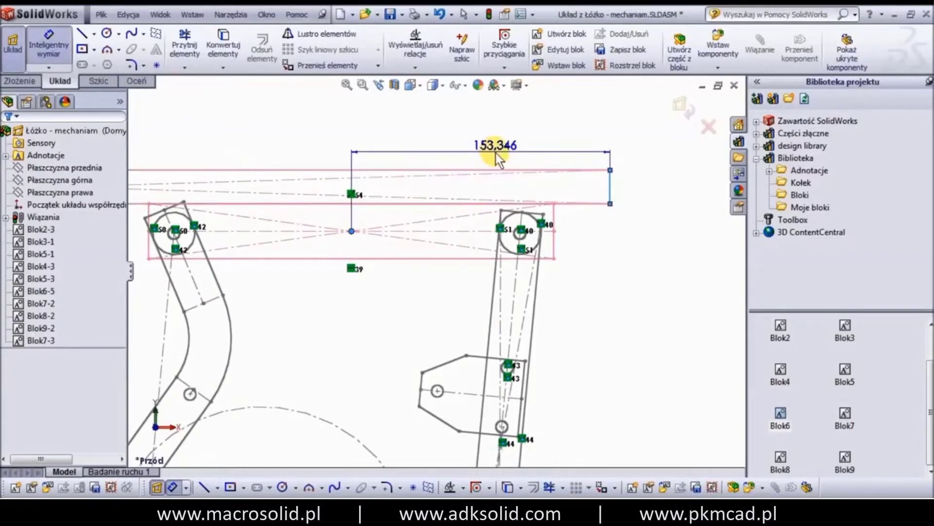
pyautogui.click(496, 153)
pyautogui.write('130')
pyautogui.press('Return')
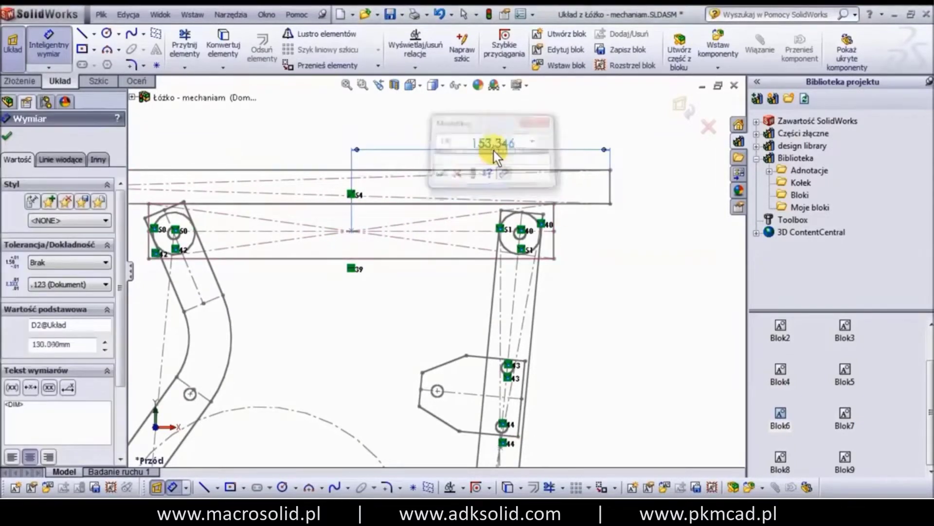
pyautogui.click(7, 136)
pyautogui.scroll(3, 315, 193)
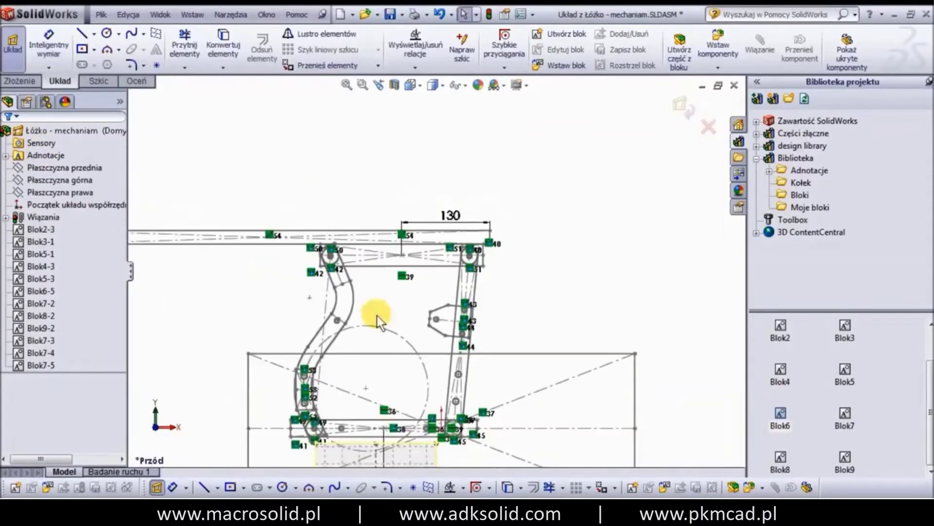
pyautogui.scroll(2, 377, 315)
# - Drag the linkage down and back up to test motion, then rotate to an oblique 3D view
pyautogui.moveTo(340, 226)
pyautogui.mouseDown()
pyautogui.moveTo(480, 264)
pyautogui.moveTo(302, 229)
pyautogui.mouseUp()
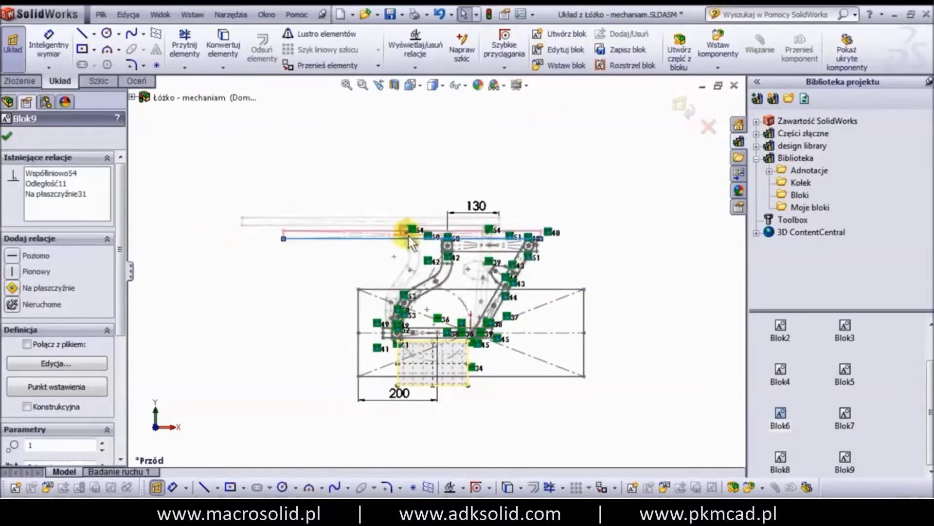
pyautogui.moveTo(302, 229); pyautogui.dragTo(440, 280)
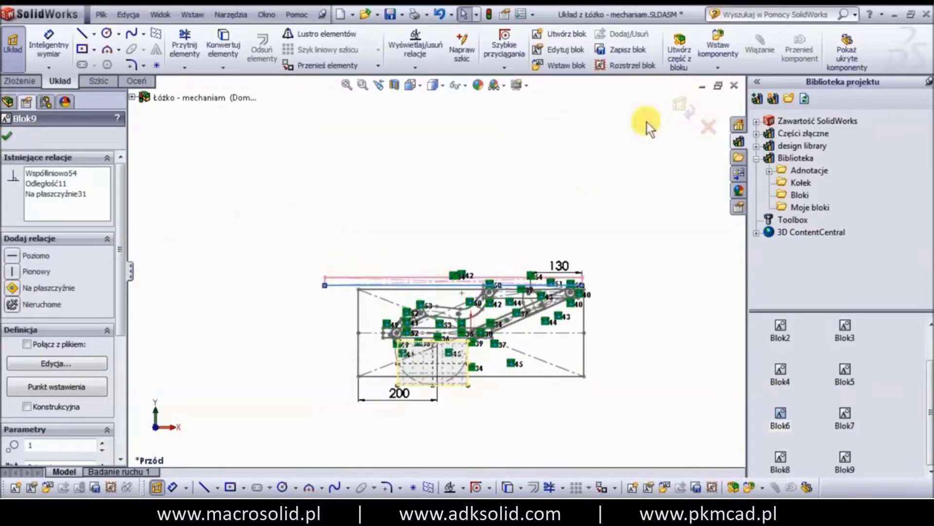
pyautogui.click(682, 102)
pyautogui.moveTo(335, 285)
pyautogui.mouseDown()
pyautogui.moveTo(292, 253)
pyautogui.moveTo(345, 287)
pyautogui.moveTo(306, 267)
pyautogui.moveTo(253, 265)
pyautogui.moveTo(277, 285)
pyautogui.moveTo(280, 301)
pyautogui.mouseUp()
pyautogui.moveTo(297, 294)
pyautogui.mouseDown(button='middle')
pyautogui.moveTo(404, 304)
pyautogui.moveTo(401, 294)
pyautogui.moveTo(426, 316)
pyautogui.mouseUp(button='middle')
# - Zoom in slightly and save the Łóżko - mechaniam.SLDASM assembly
pyautogui.scroll(-2, 327, 294)
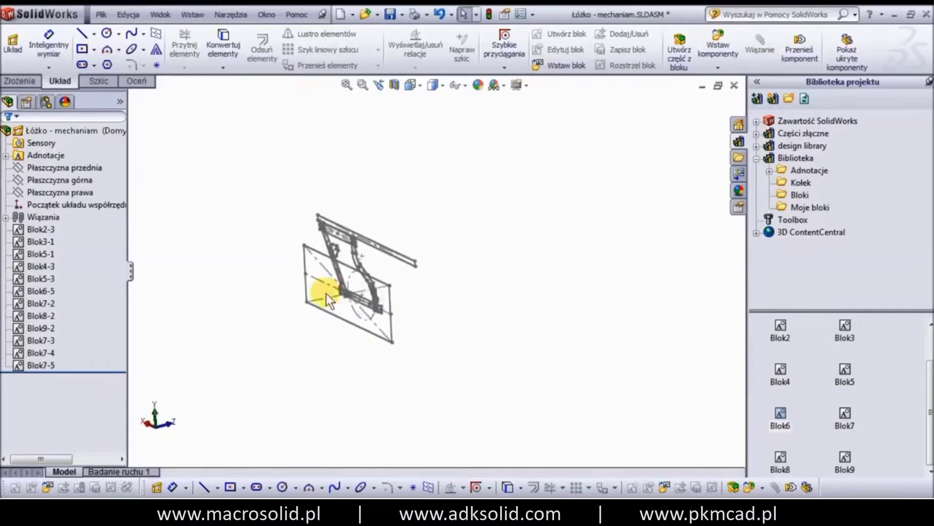
pyautogui.scroll(-2, 340, 241)
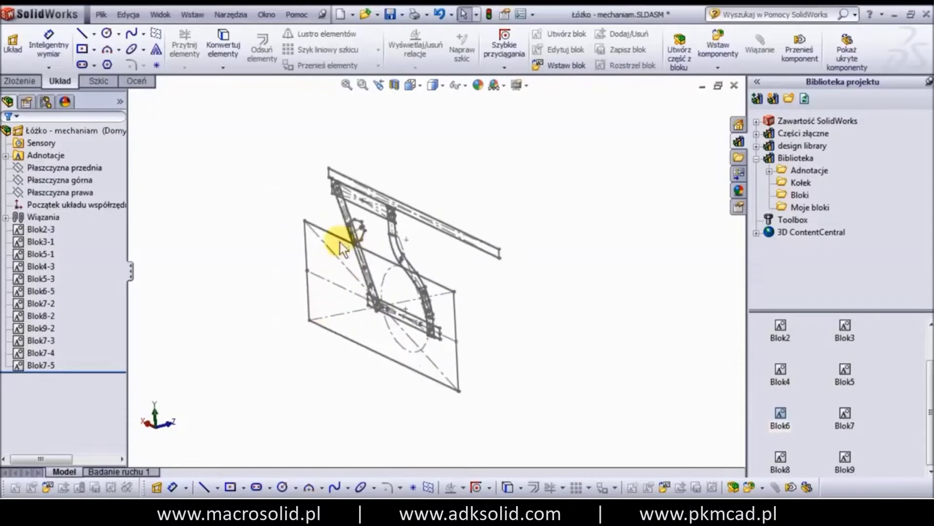
pyautogui.click(390, 19)
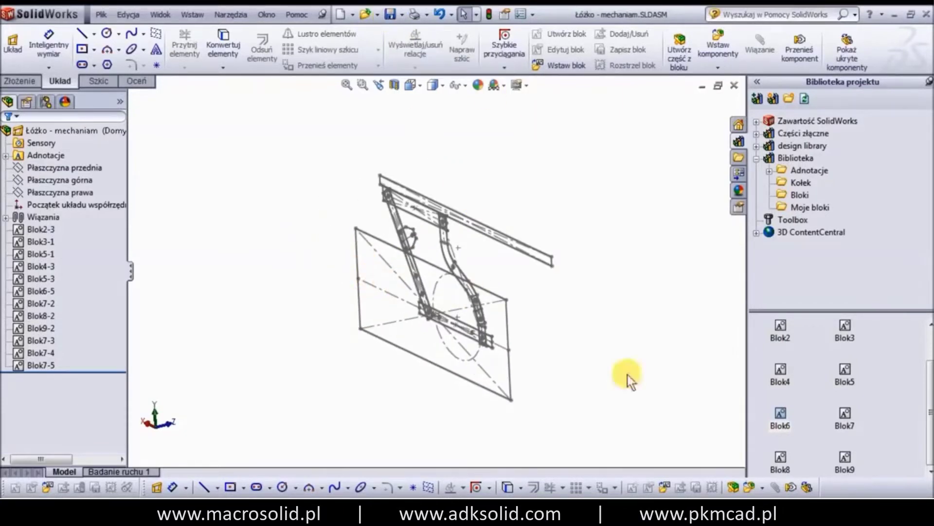
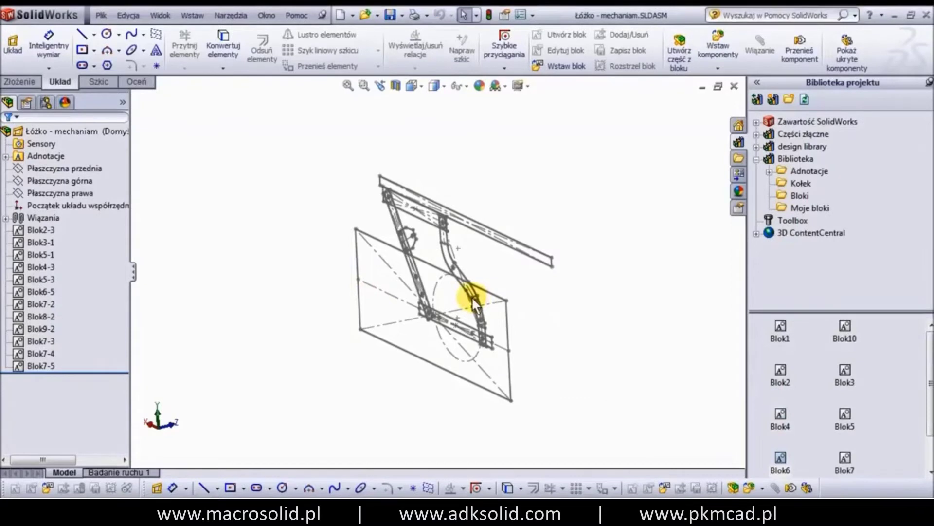
# - Convert block Blok2-3 into a separate assembly part
pyautogui.click(44, 242)
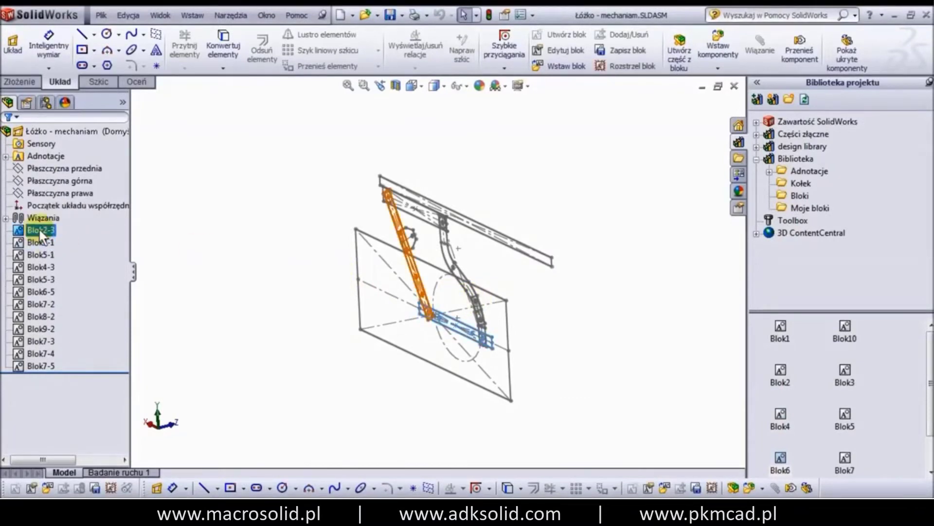
pyautogui.click(39, 228)
pyautogui.rightClick(39, 228)
pyautogui.click(90, 314)
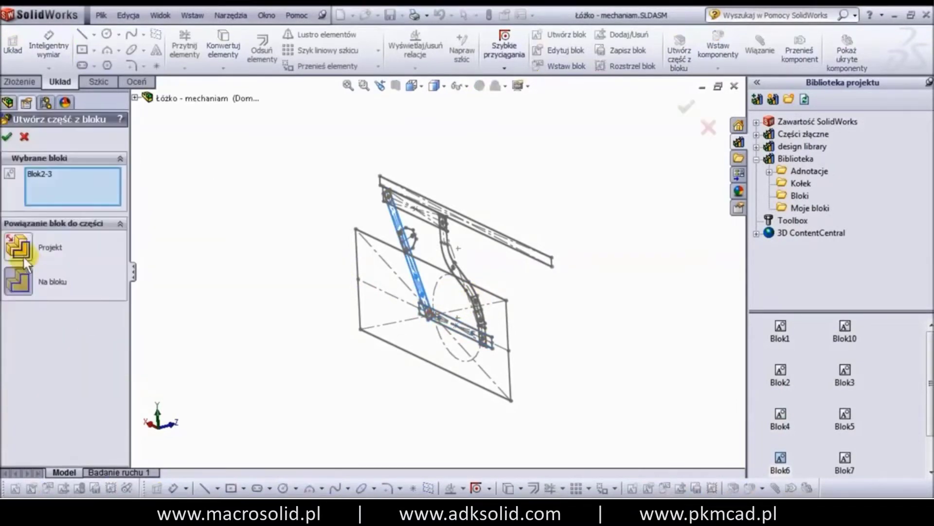
pyautogui.click(12, 137)
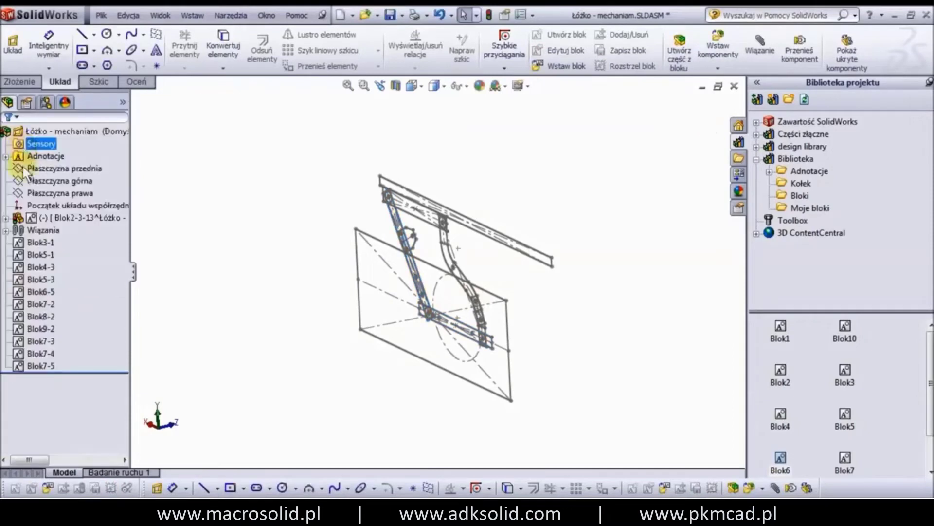
# - Convert blocks Blok3-1 and Blok5-1 into separate parts
pyautogui.click(32, 239)
pyautogui.rightClick(31, 239)
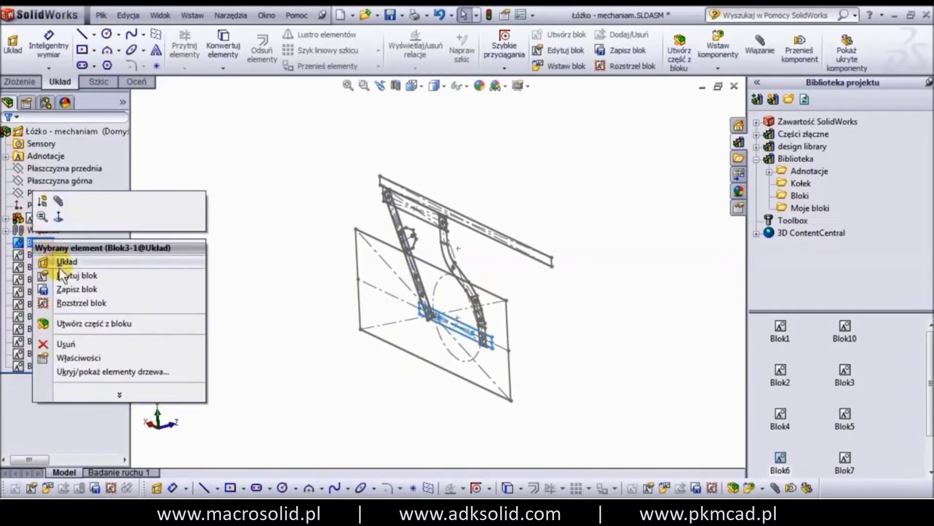
pyautogui.click(78, 324)
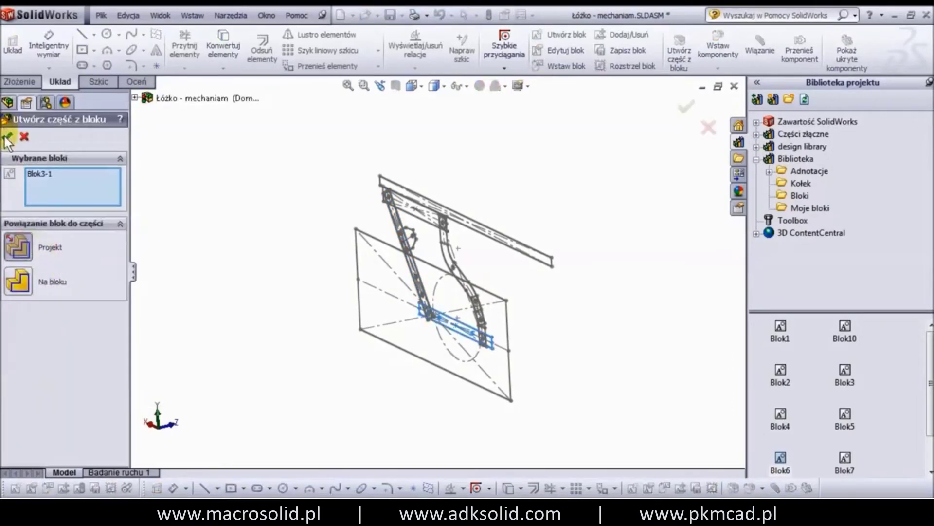
pyautogui.click(8, 139)
pyautogui.click(37, 250)
pyautogui.rightClick(37, 252)
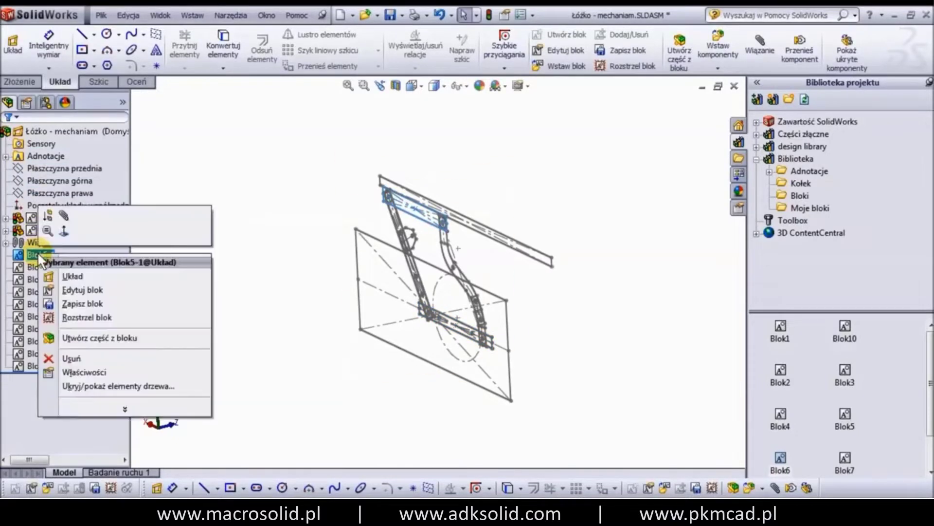
pyautogui.click(78, 339)
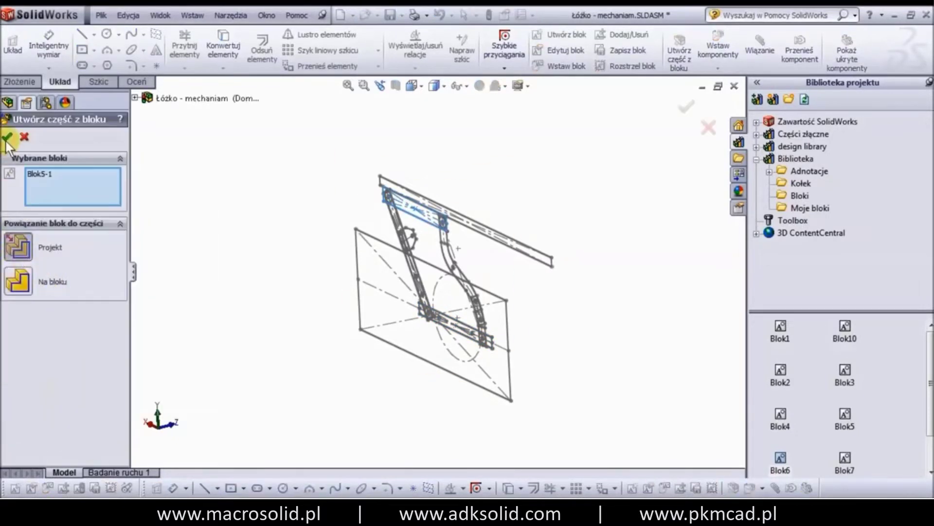
pyautogui.click(8, 139)
# - Leave Blok4-3 as a block and convert Blok6-5 into a Projekt part
pyautogui.click(49, 268)
pyautogui.rightClick(48, 267)
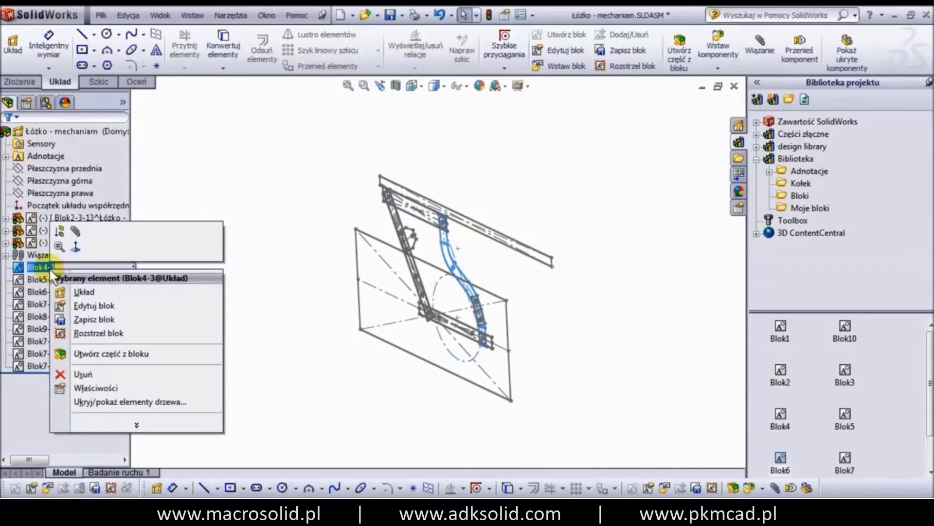
pyautogui.click(38, 278)
pyautogui.click(47, 294)
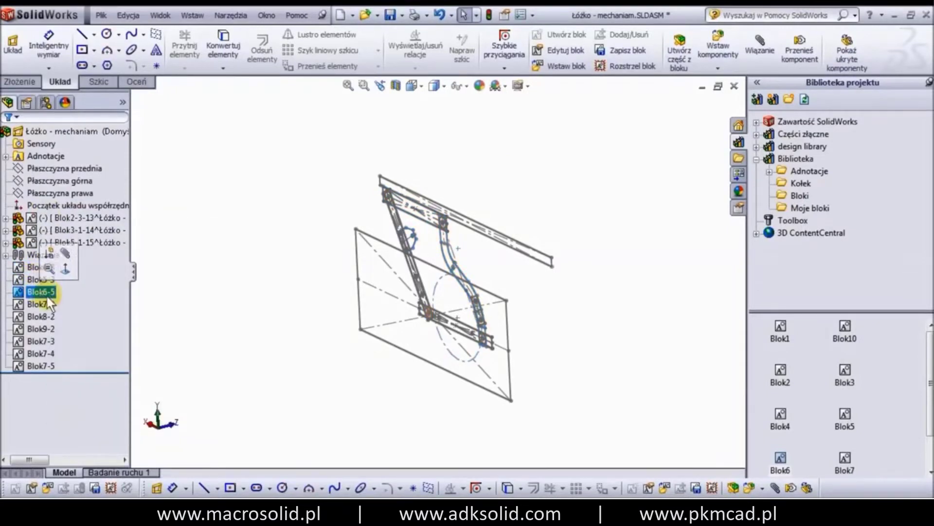
pyautogui.rightClick(46, 295)
pyautogui.click(73, 345)
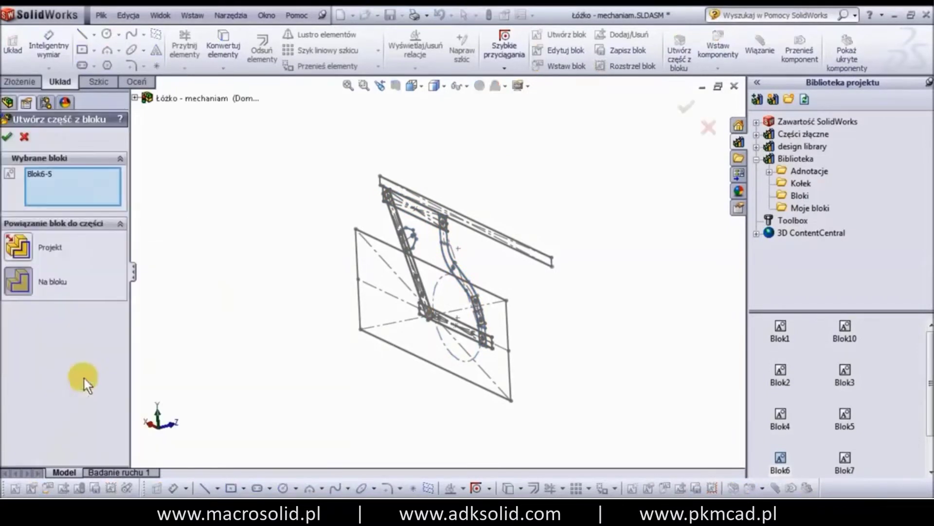
pyautogui.click(20, 247)
pyautogui.press('Return')
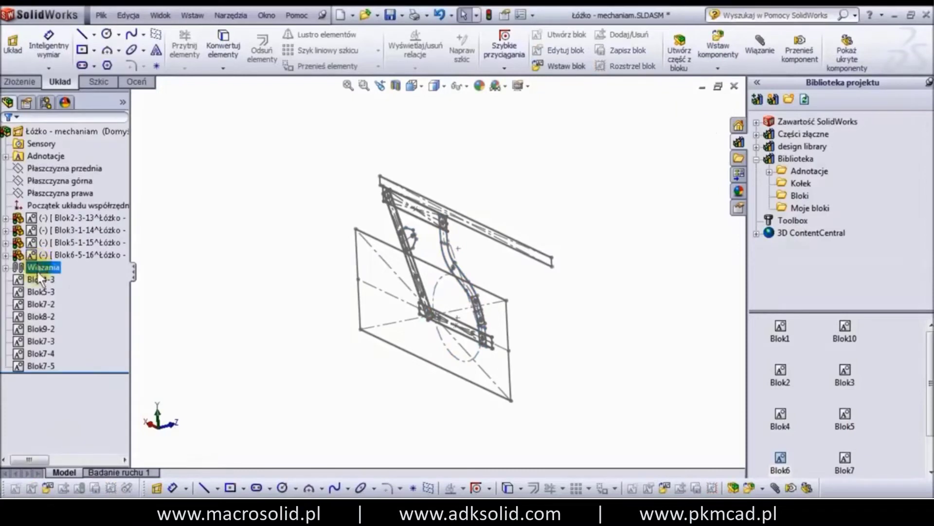
# - Convert Blok7-2 and Blok7-3 into parts with the Projekt option
pyautogui.click(42, 300)
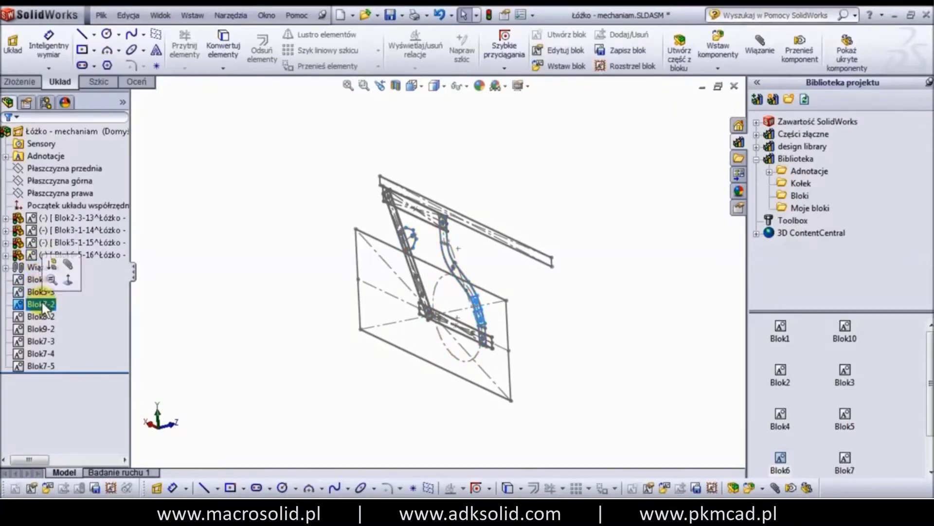
pyautogui.rightClick(41, 300)
pyautogui.click(76, 385)
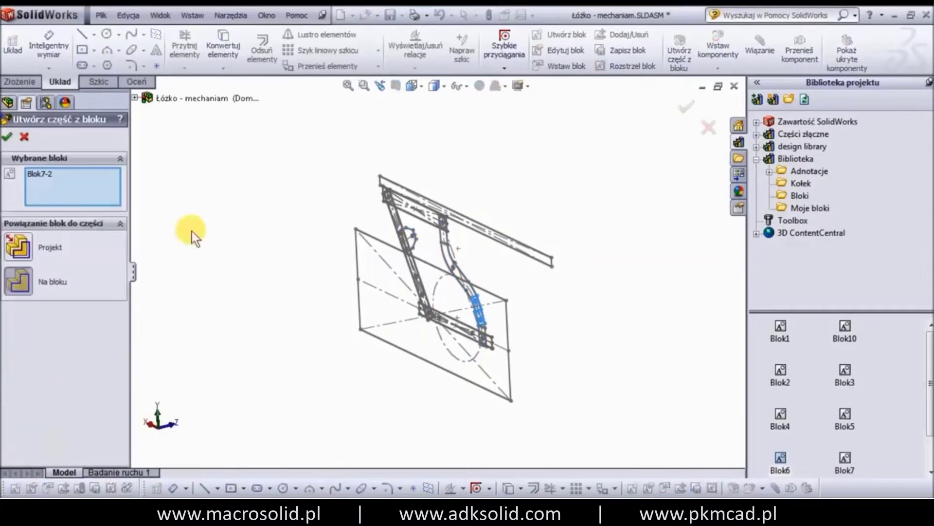
pyautogui.click(26, 244)
pyautogui.click(8, 136)
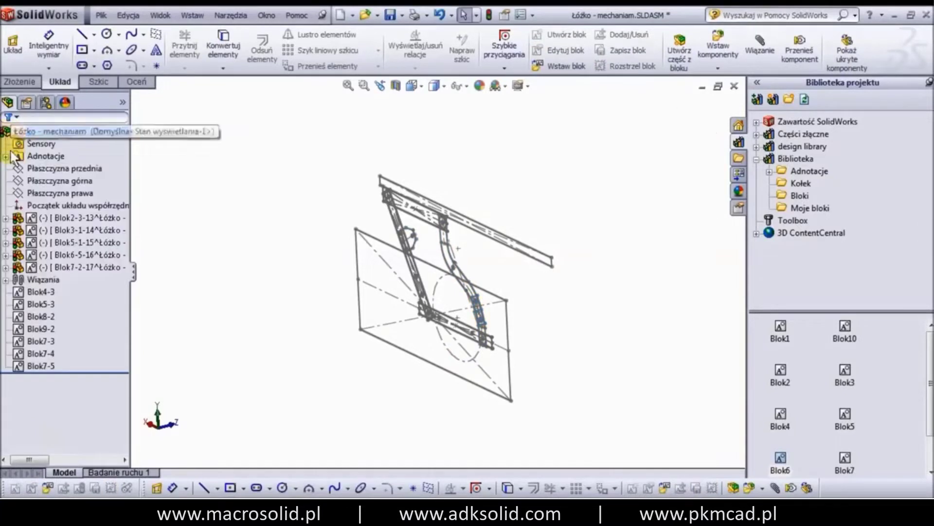
pyautogui.click(36, 328)
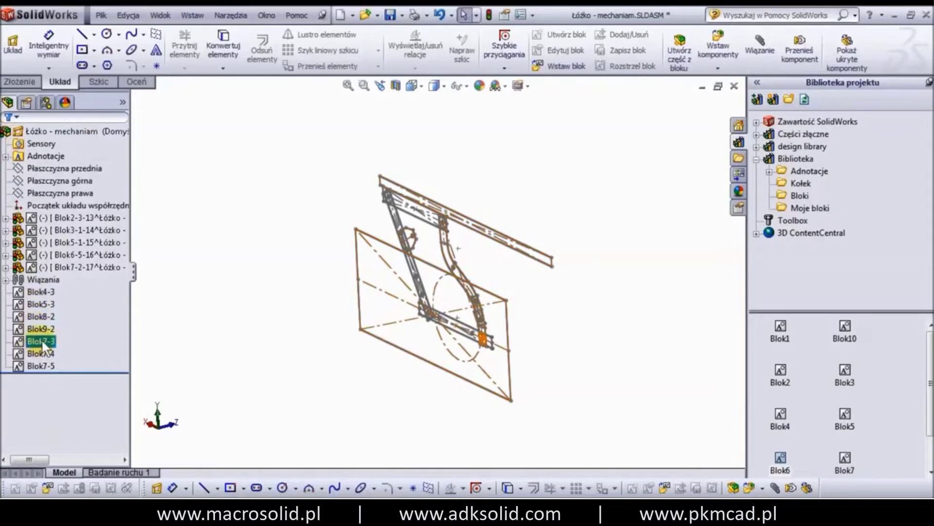
pyautogui.rightClick(42, 339)
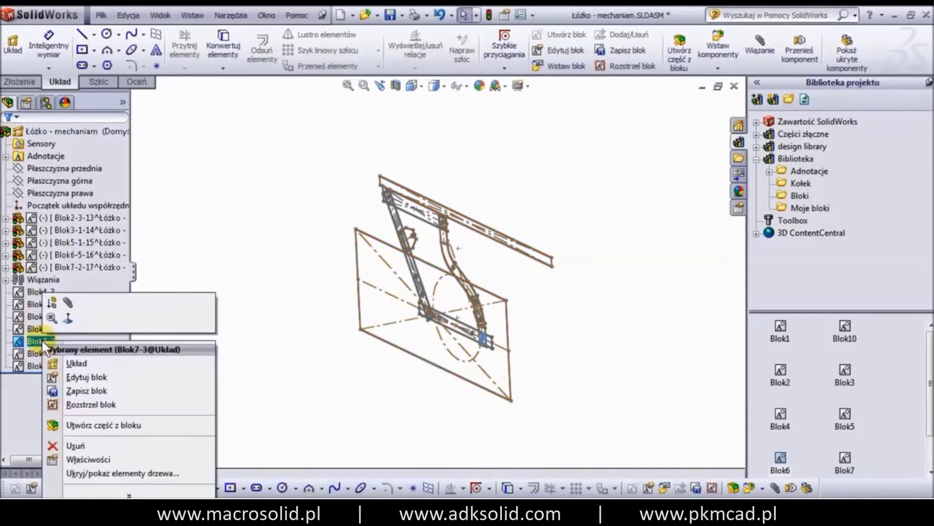
pyautogui.click(86, 424)
pyautogui.click(18, 247)
pyautogui.click(6, 136)
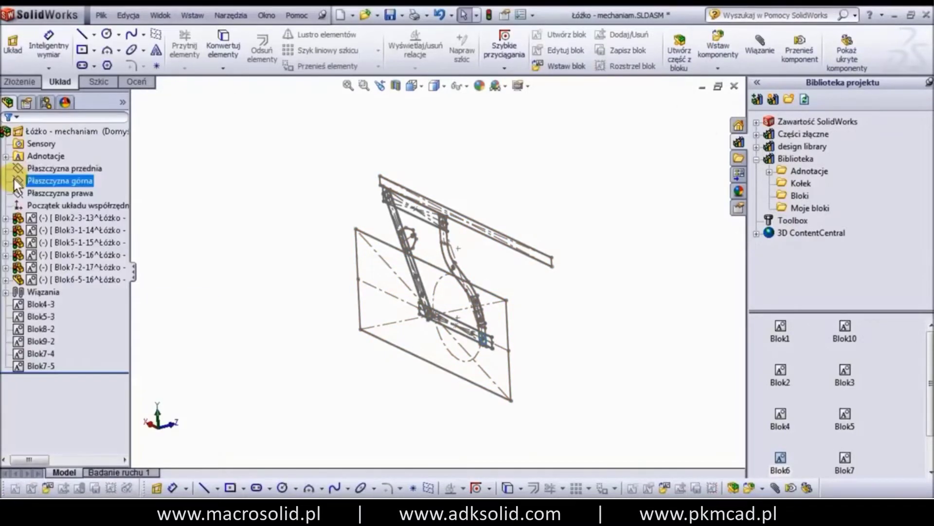
# - Convert the remaining blocks Blok7-4 and Blok7-5 into parts
pyautogui.click(29, 350)
pyautogui.rightClick(30, 350)
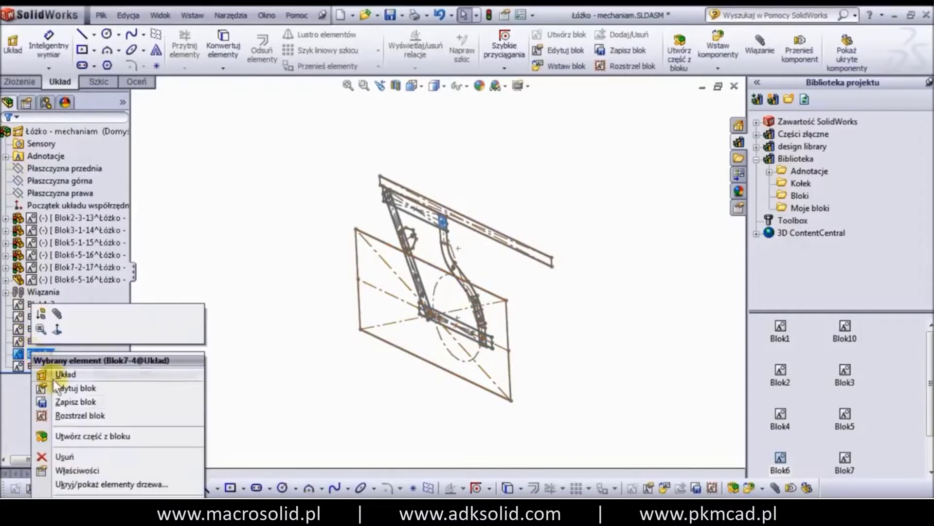
pyautogui.click(69, 436)
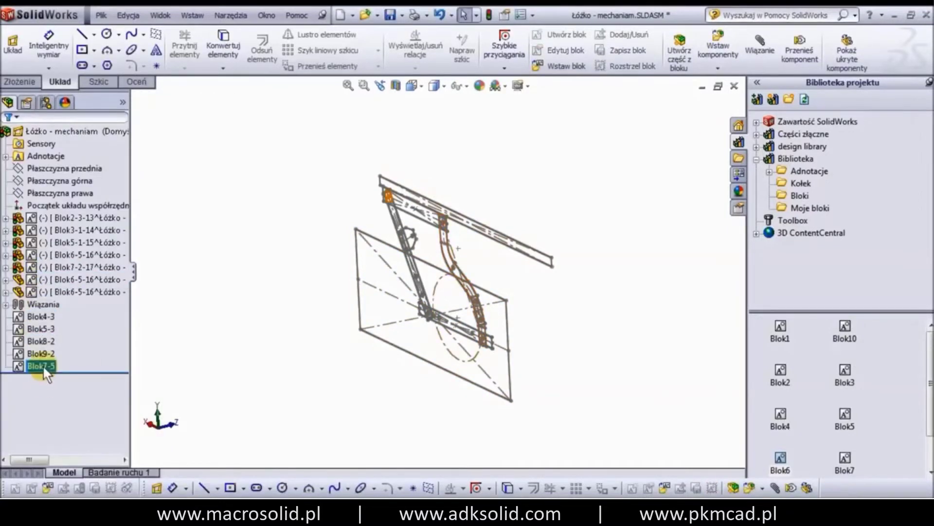
pyautogui.rightClick(43, 367)
pyautogui.click(63, 445)
pyautogui.click(18, 247)
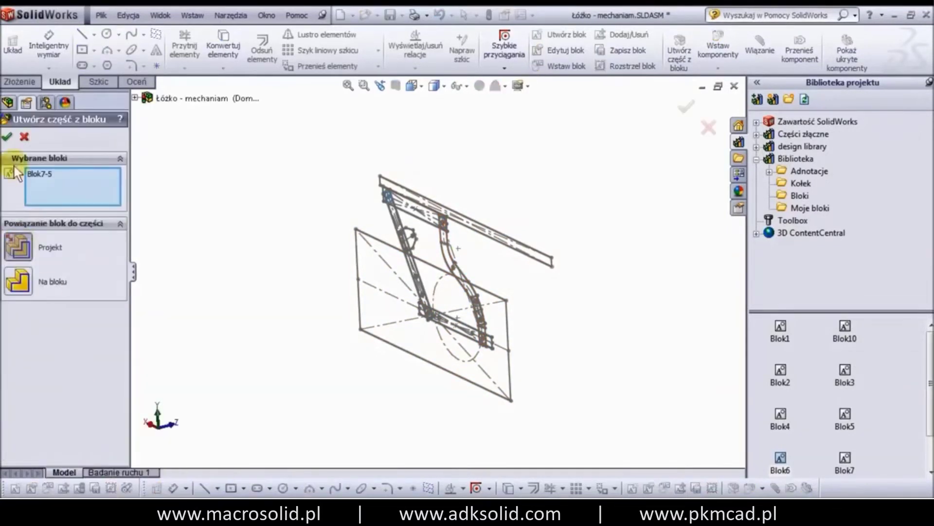
pyautogui.click(8, 138)
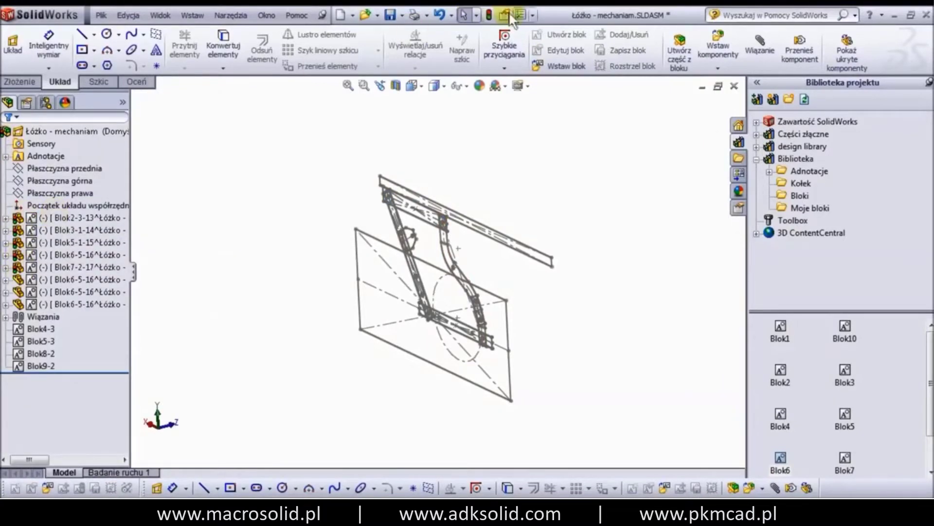
# - Save the assembly and all new parts with Zapisz wszystkie
pyautogui.click(390, 15)
pyautogui.click(367, 224)
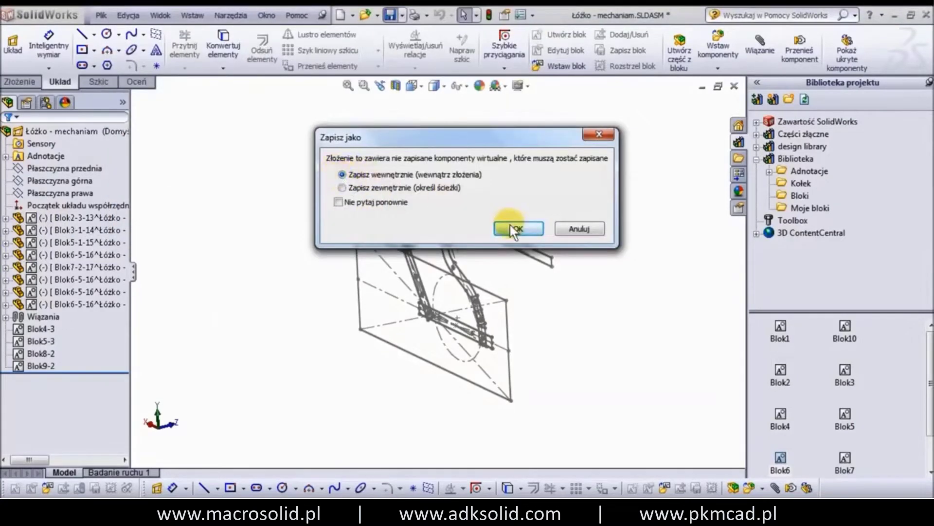
pyautogui.click(510, 225)
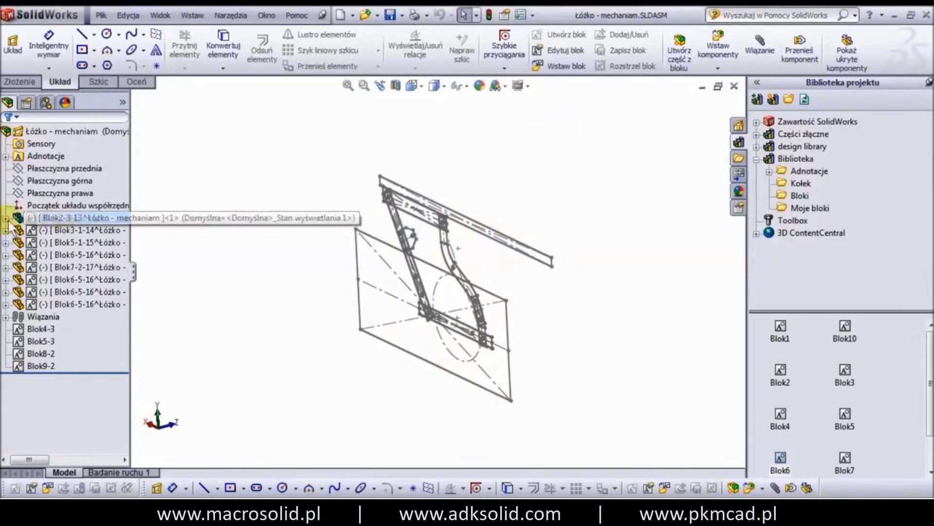
# - Edit Blok2-3-13 in place, start then cancel a base flange, and return to the assembly
pyautogui.click(30, 218)
pyautogui.rightClick(57, 218)
pyautogui.click(71, 100)
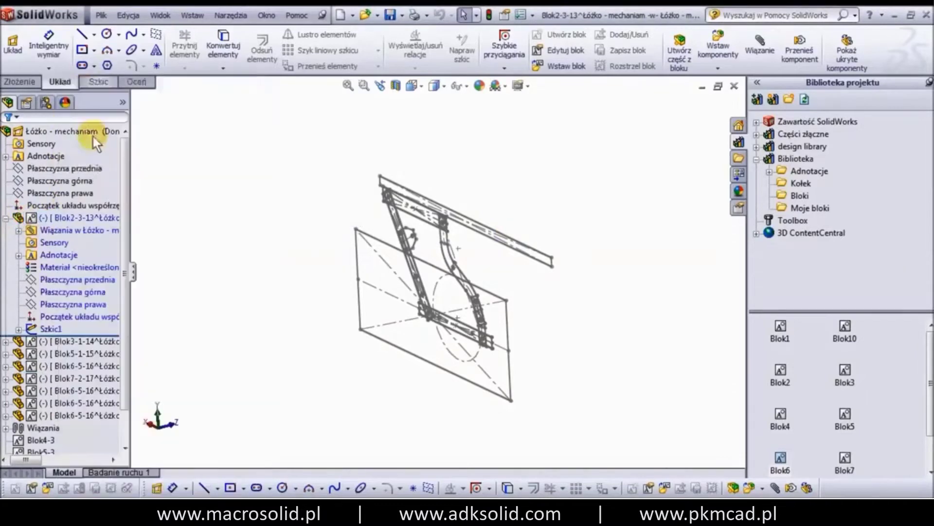
pyautogui.click(72, 220)
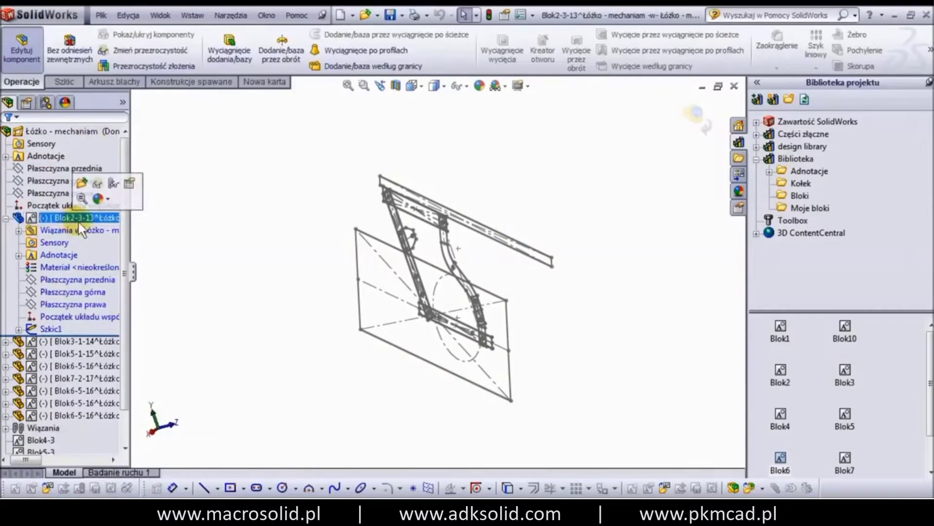
pyautogui.click(101, 83)
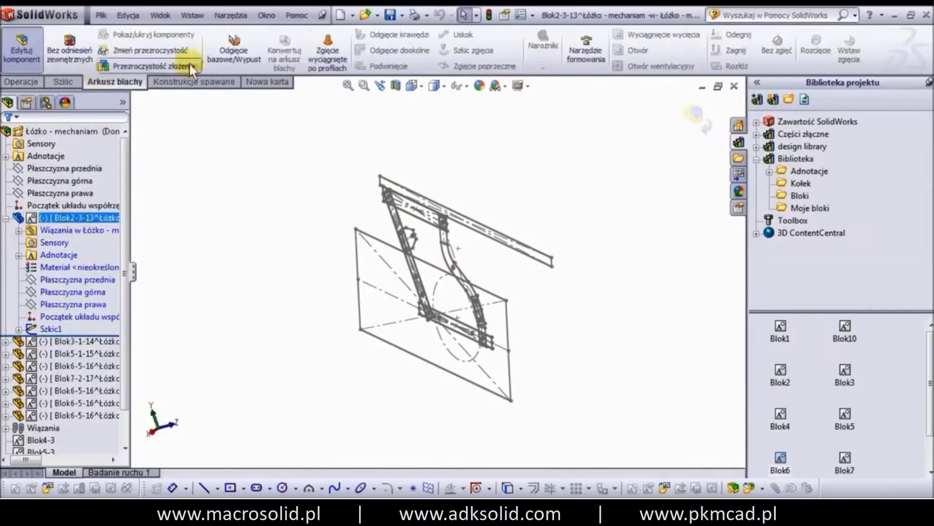
pyautogui.click(231, 50)
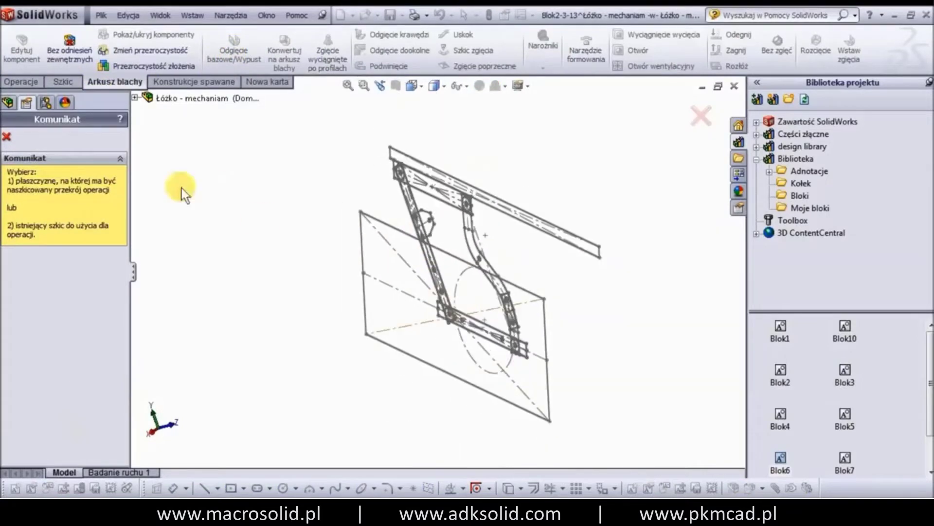
pyautogui.click(7, 137)
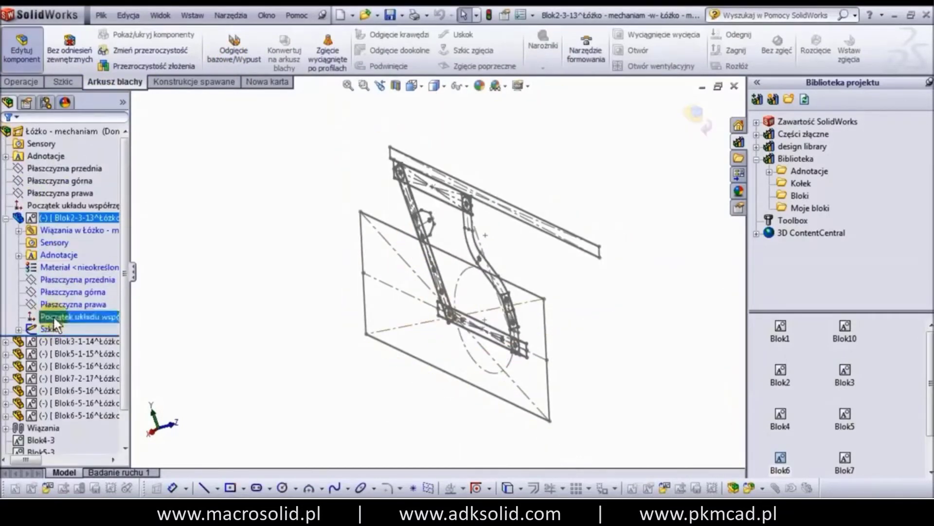
pyautogui.click(699, 117)
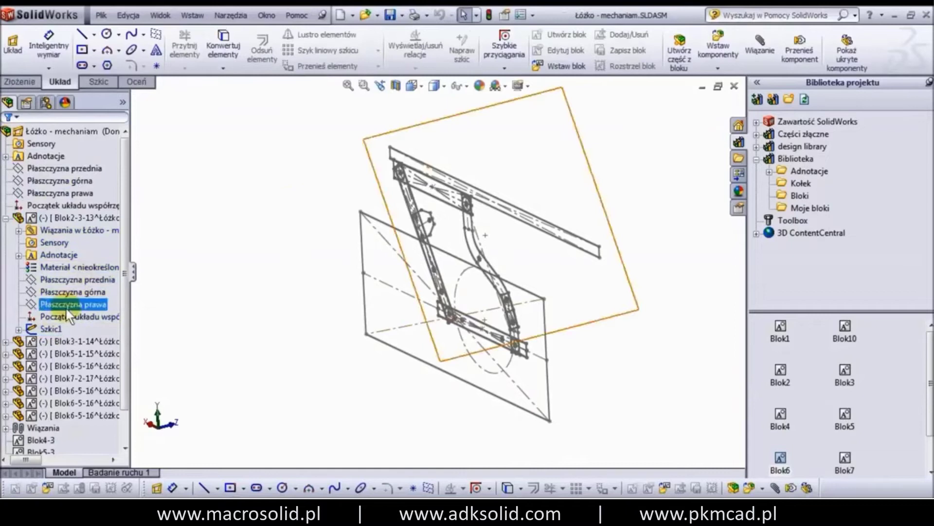
# - Collapse Blok2-3-13 and start editing Blok3-1-14 in place
pyautogui.click(50, 329)
pyautogui.scroll(-2, 469, 286)
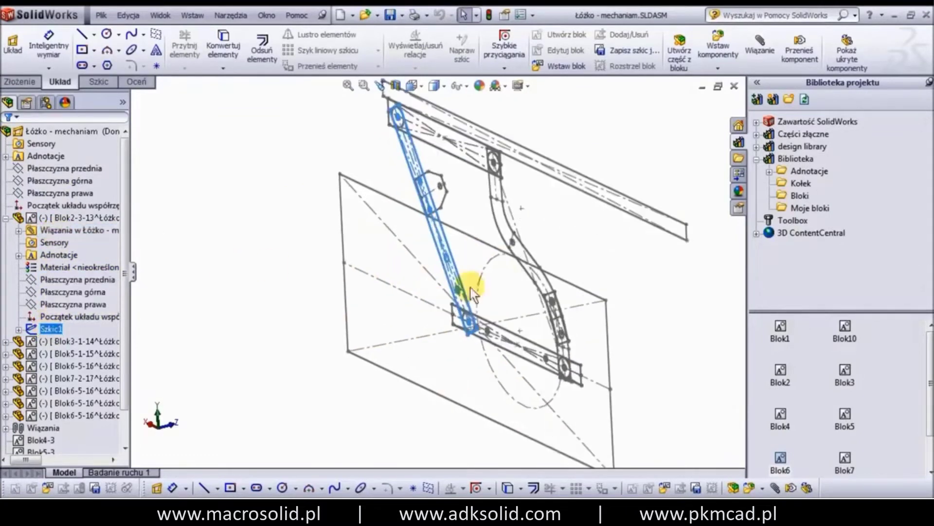
pyautogui.scroll(-3, 472, 223)
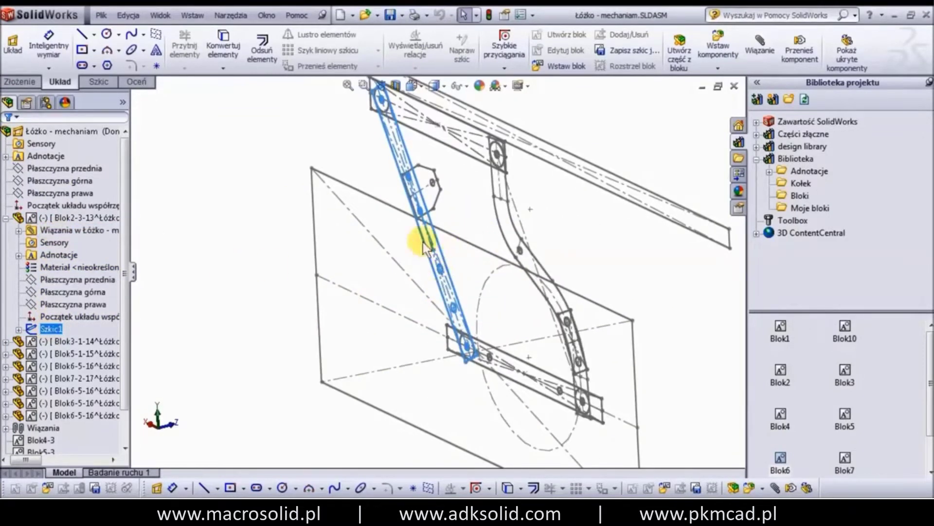
pyautogui.click(5, 218)
pyautogui.click(62, 228)
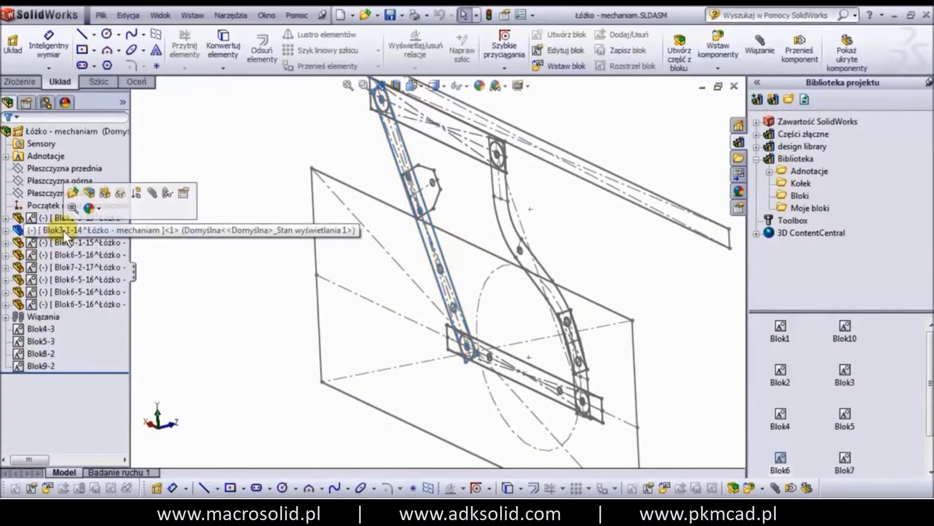
pyautogui.scroll(3, 406, 277)
pyautogui.click(5, 231)
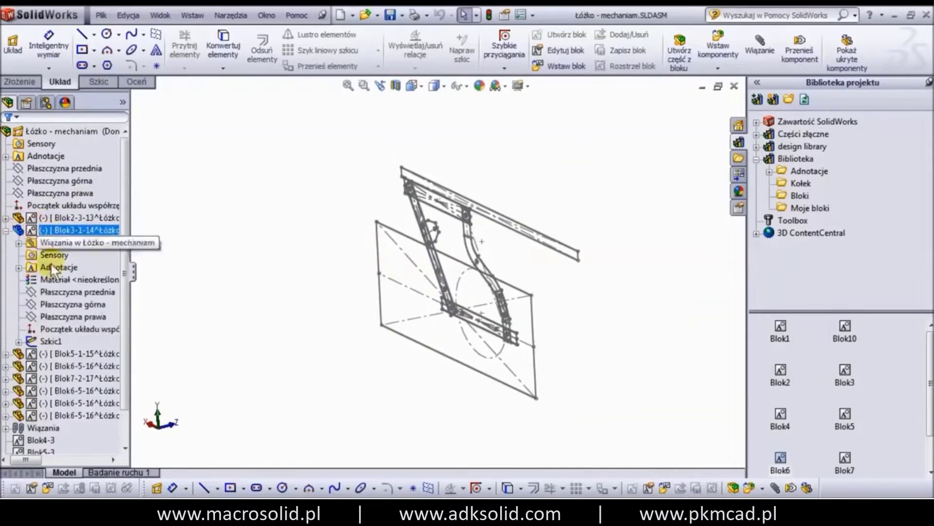
pyautogui.click(51, 341)
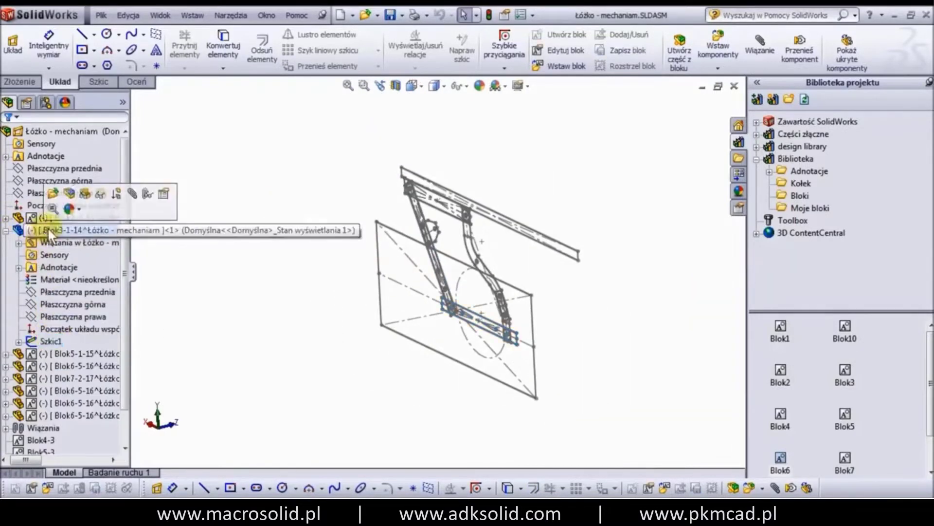
pyautogui.click(47, 227)
pyautogui.click(63, 191)
# - Build a 2.50 mm base flange from Blok3-1-14's Szkic1 and inspect the plate
pyautogui.click(48, 335)
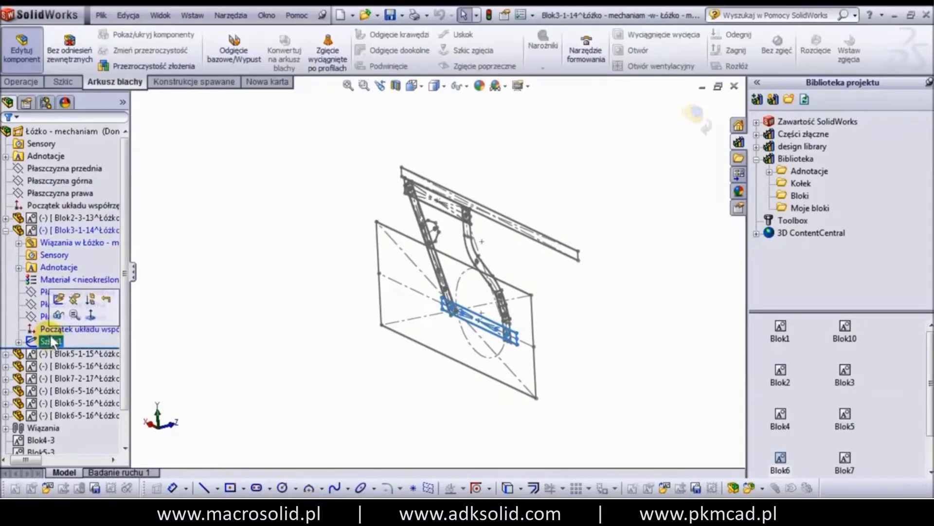
pyautogui.click(232, 57)
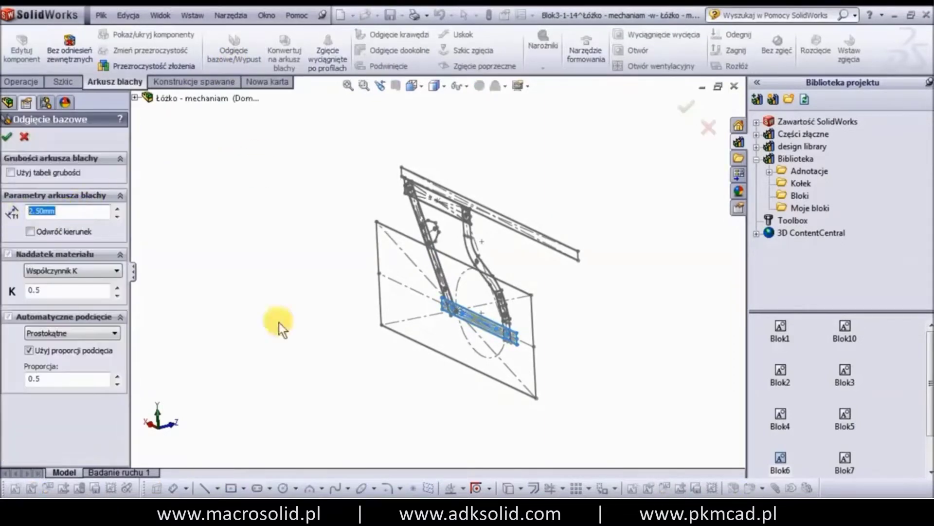
pyautogui.scroll(-3, 515, 297)
pyautogui.moveTo(514, 297); pyautogui.dragTo(457, 295, button='middle')
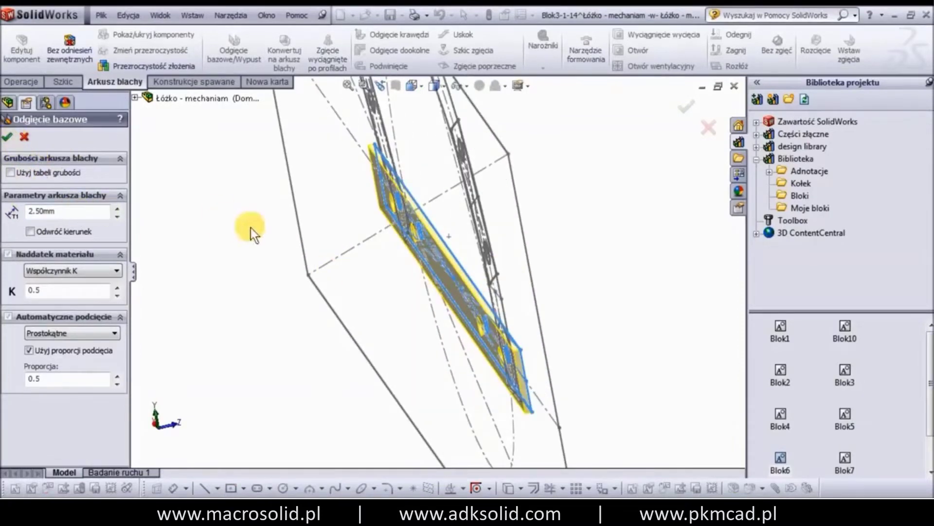
pyautogui.press('Return')
pyautogui.moveTo(245, 229)
pyautogui.mouseDown(button='middle')
pyautogui.moveTo(268, 217)
pyautogui.moveTo(280, 276)
pyautogui.mouseUp(button='middle')
pyautogui.click(290, 262)
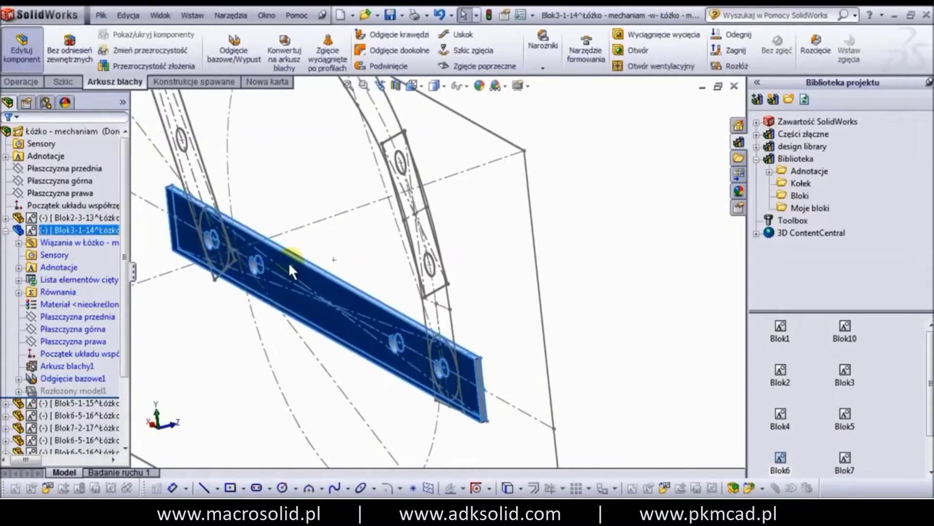
pyautogui.click(217, 285)
pyautogui.click(288, 259)
pyautogui.press('Escape')
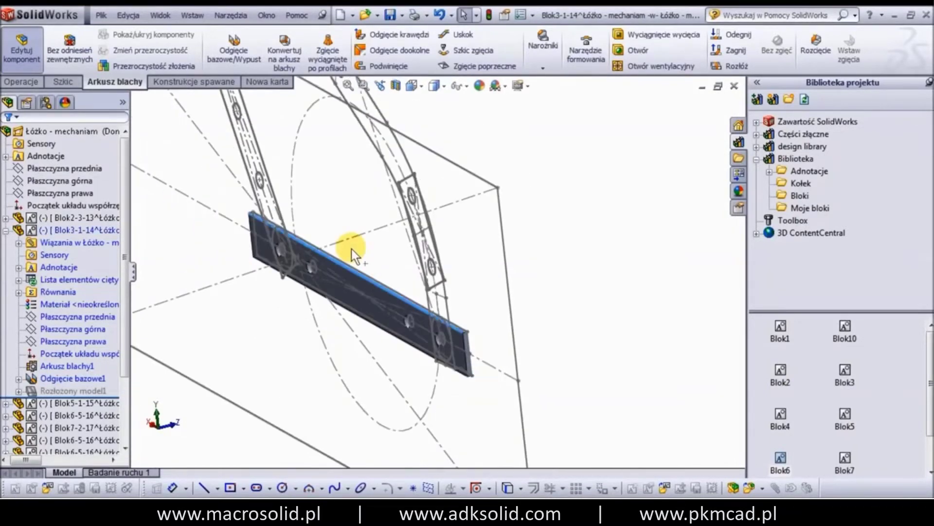
pyautogui.keyDown('shift'); pyautogui.moveTo(273, 265); pyautogui.dragTo(319, 244, button='middle'); pyautogui.keyUp('shift')
# - Mate the lower plate's flat face coincident with Płaszczyzna przednia
pyautogui.click(32, 50)
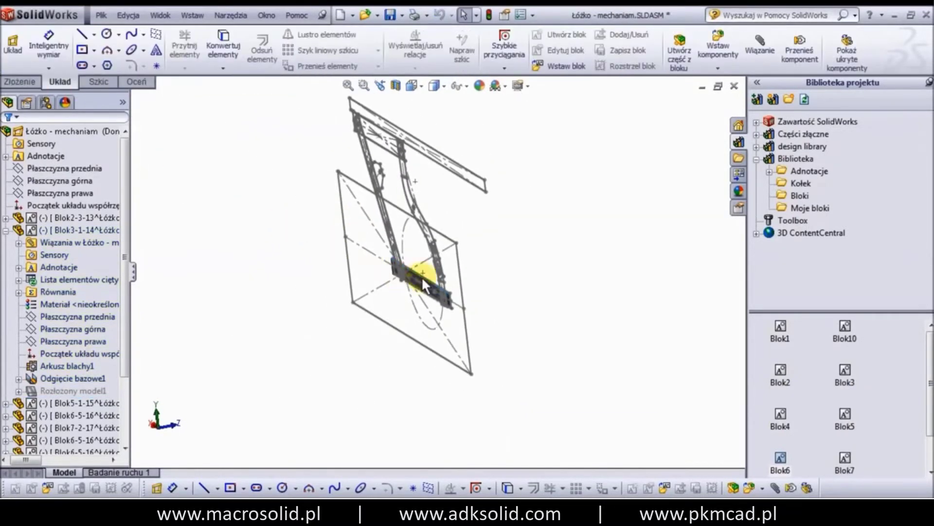
pyautogui.scroll(-5, 422, 277)
pyautogui.click(421, 270)
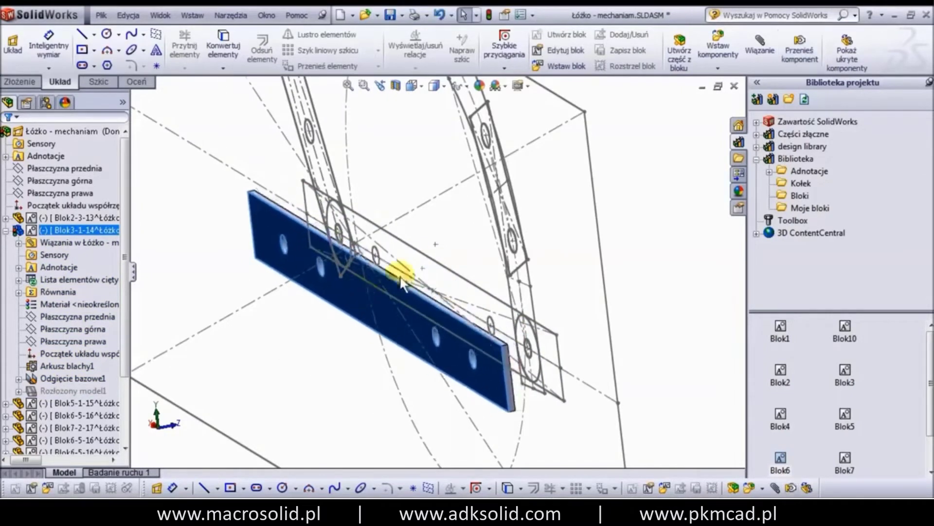
pyautogui.moveTo(397, 266)
pyautogui.mouseDown(button='middle')
pyautogui.moveTo(512, 274)
pyautogui.moveTo(474, 260)
pyautogui.moveTo(406, 280)
pyautogui.mouseUp(button='middle')
pyautogui.click(475, 261)
pyautogui.click(78, 169)
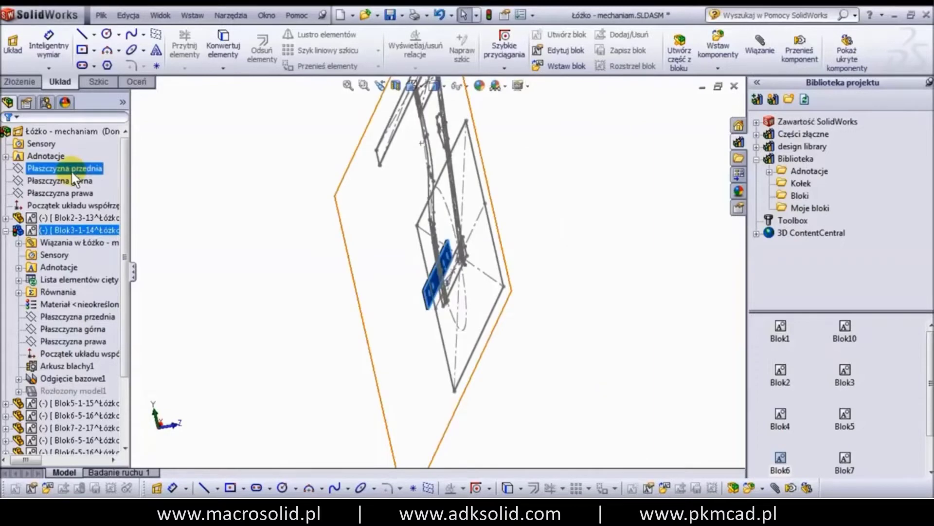
pyautogui.click(71, 170)
pyautogui.press('m')
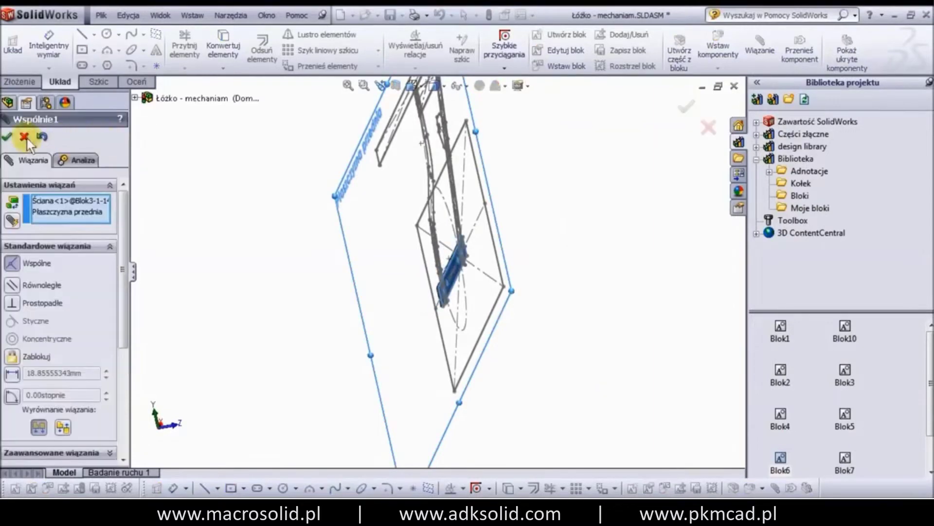
pyautogui.moveTo(336, 242); pyautogui.dragTo(357, 253, button='middle')
pyautogui.scroll(3, 358, 253)
pyautogui.scroll(-3, 334, 253)
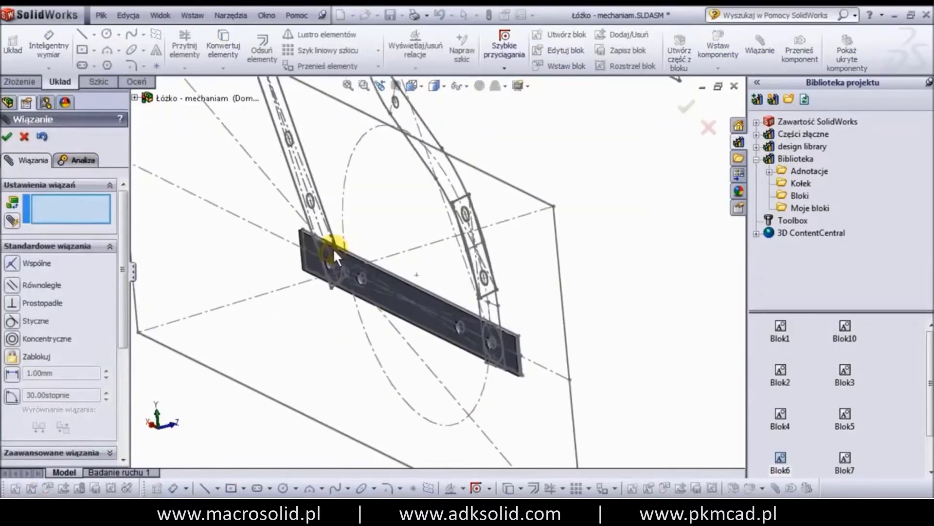
pyautogui.click(7, 138)
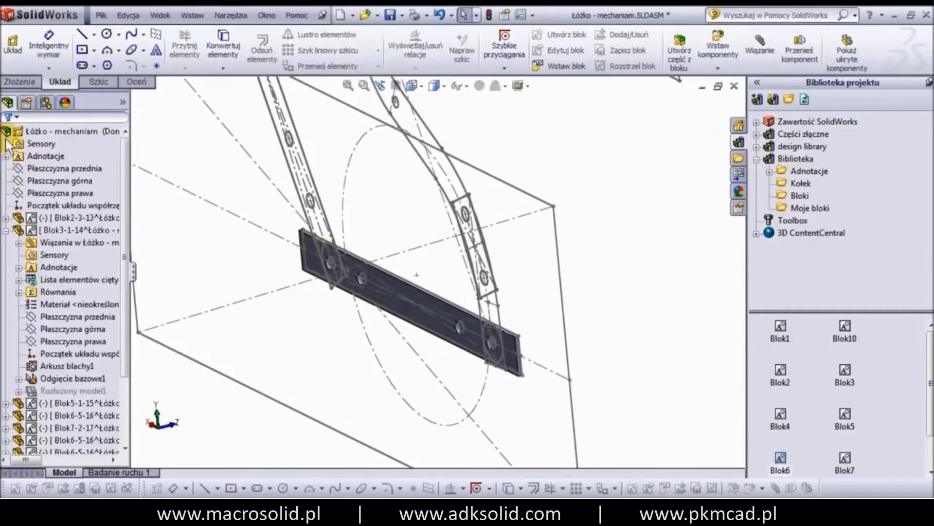
# - Make Blok5-1-15 a 2.50 mm base-flange plate from its Szkic1
pyautogui.click(35, 230)
pyautogui.click(6, 230)
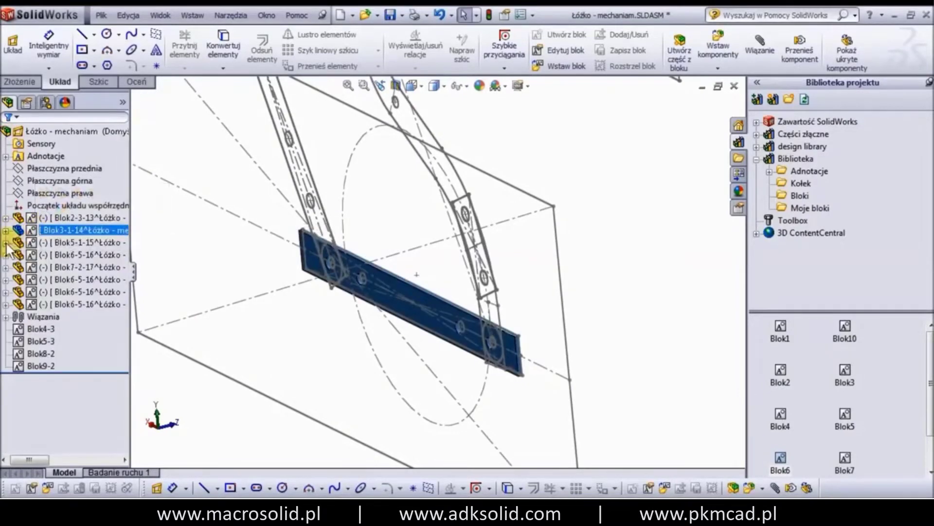
pyautogui.click(7, 242)
pyautogui.click(73, 250)
pyautogui.click(51, 354)
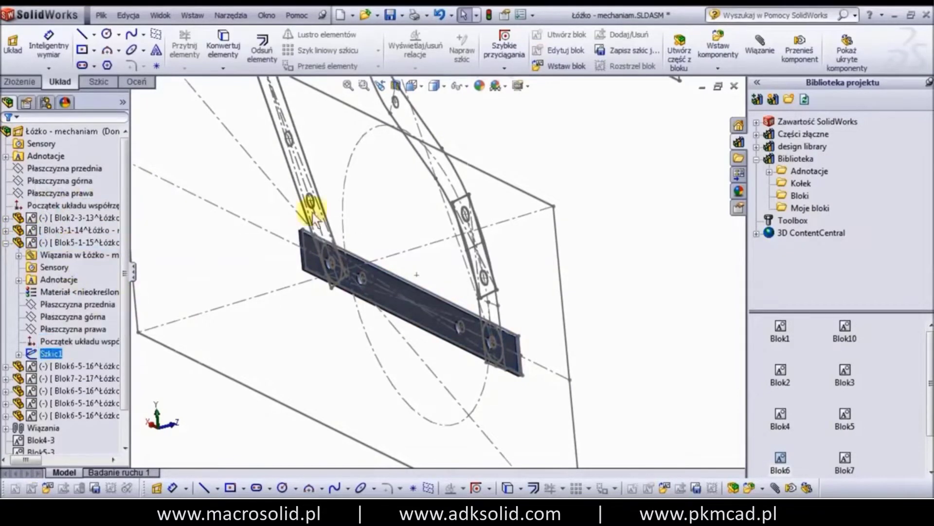
pyautogui.moveTo(313, 209)
pyautogui.mouseDown(button='middle')
pyautogui.moveTo(370, 195)
pyautogui.moveTo(167, 254)
pyautogui.mouseUp(button='middle')
pyautogui.click(69, 242)
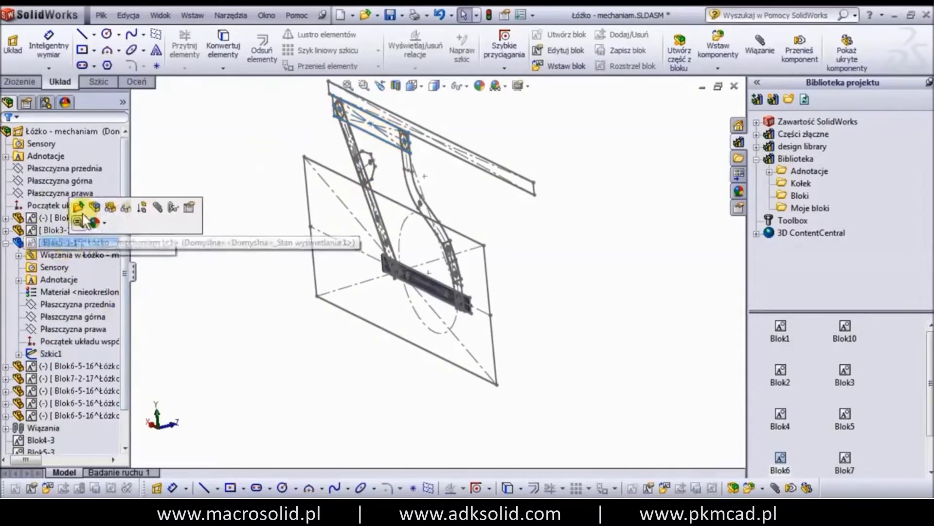
pyautogui.click(80, 207)
pyautogui.click(235, 46)
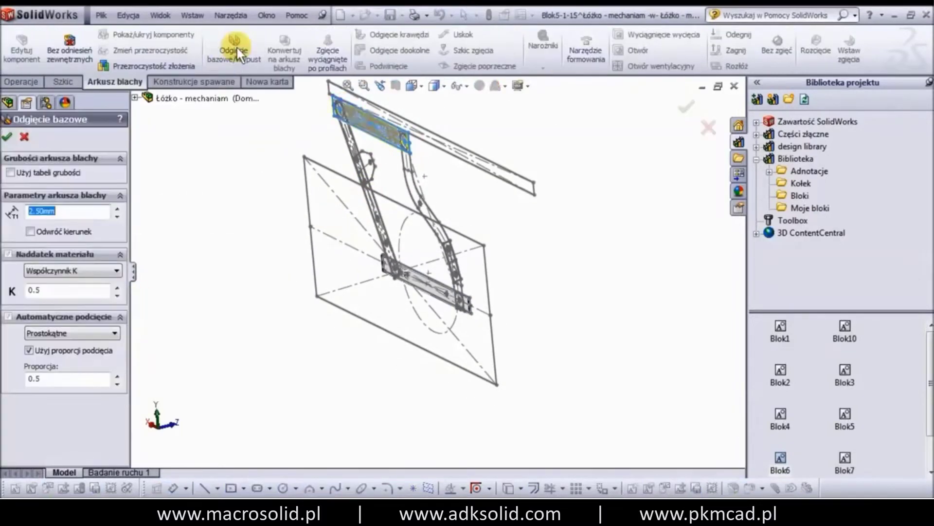
pyautogui.click(6, 138)
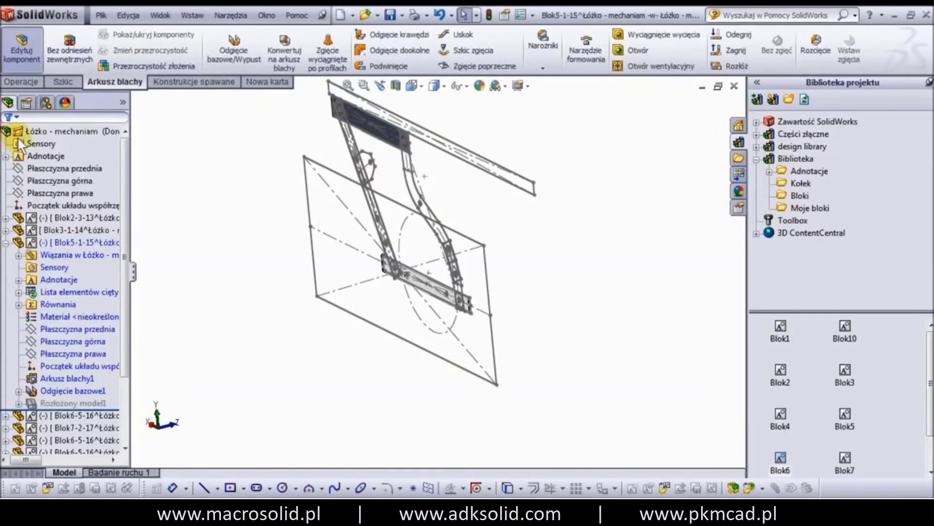
pyautogui.click(29, 57)
# - Mate Blok5-1-15's flat face coincident with Płaszczyzna przednia
pyautogui.scroll(-3, 398, 164)
pyautogui.scroll(-3, 398, 165)
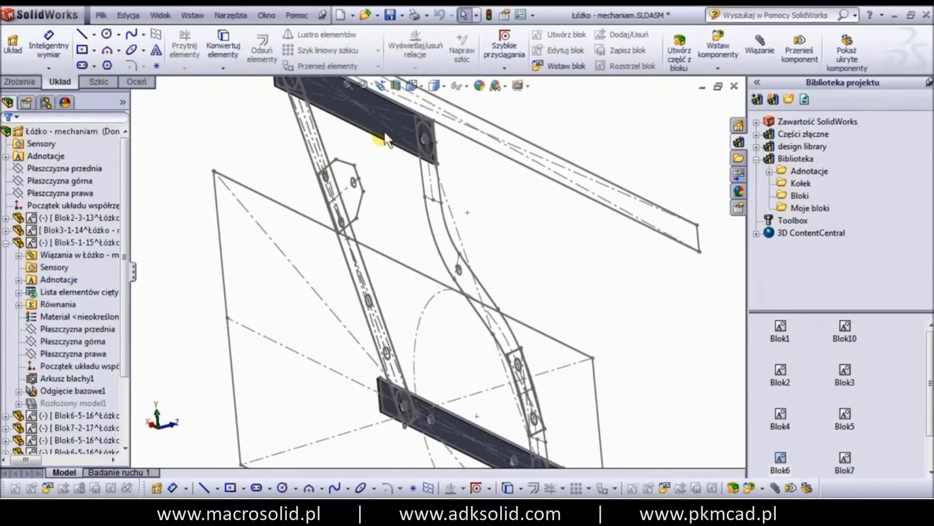
pyautogui.moveTo(265, 178); pyautogui.dragTo(298, 157, button='middle')
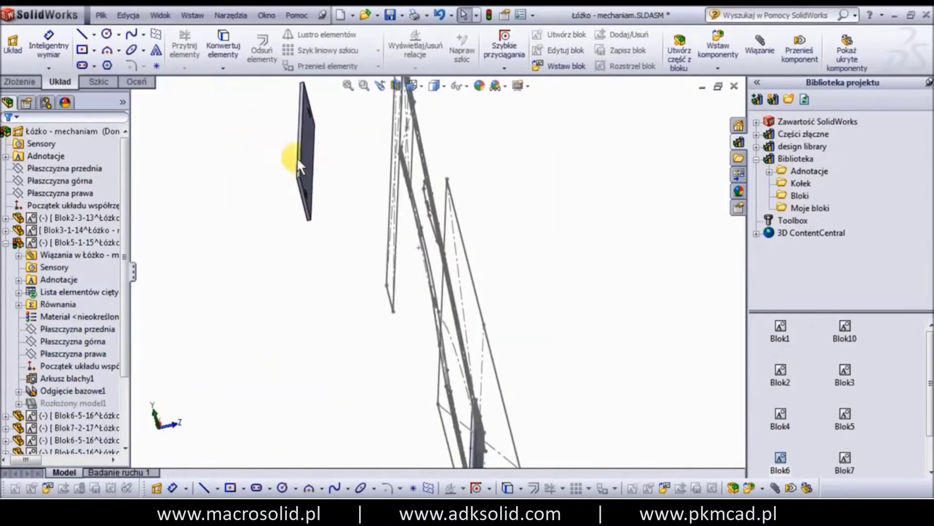
pyautogui.click(307, 148)
pyautogui.click(93, 169)
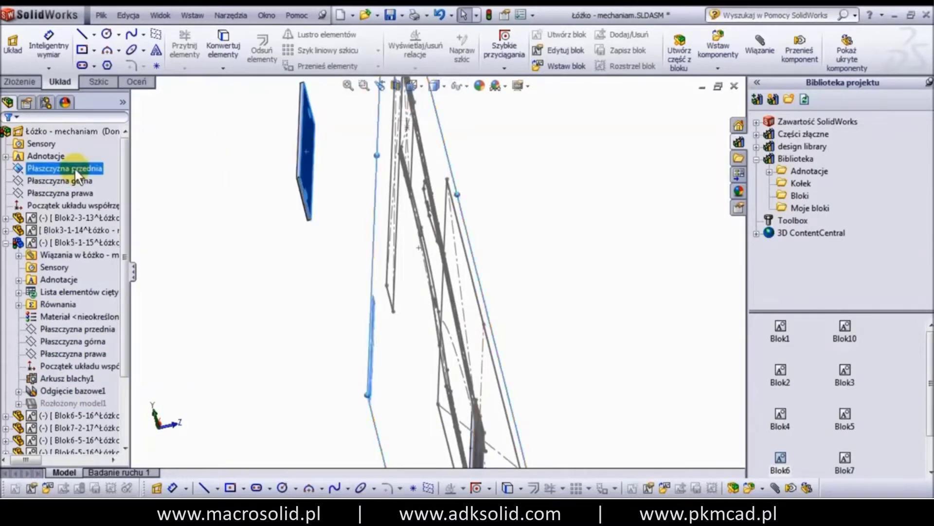
pyautogui.click(100, 136)
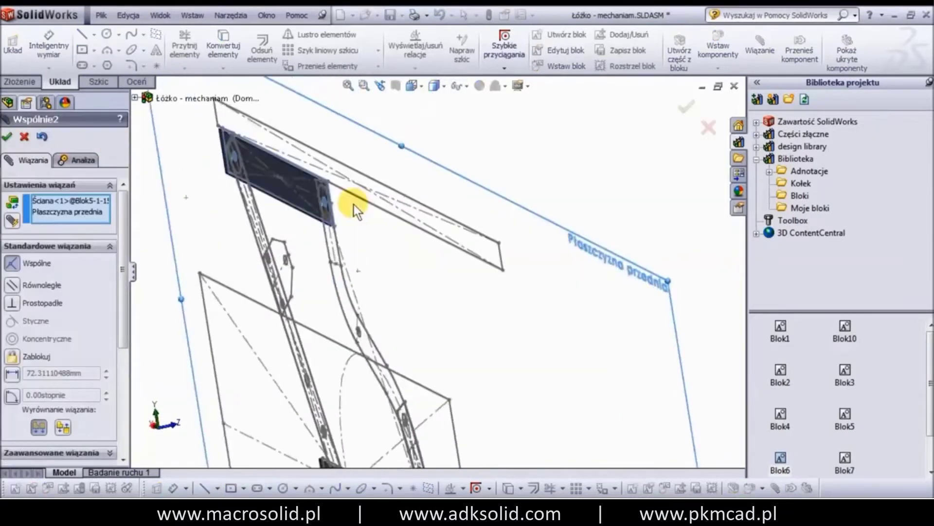
pyautogui.click(7, 136)
pyautogui.moveTo(256, 215); pyautogui.dragTo(366, 244, button='middle')
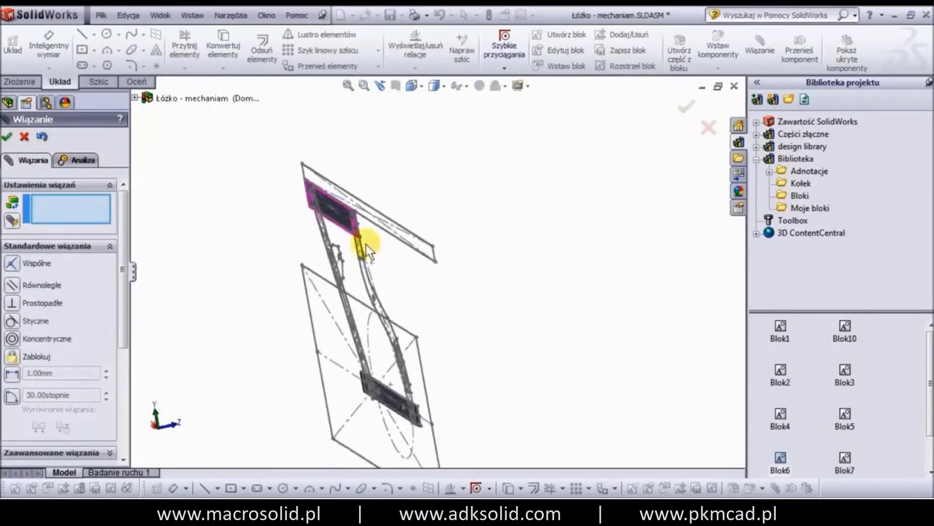
pyautogui.click(7, 137)
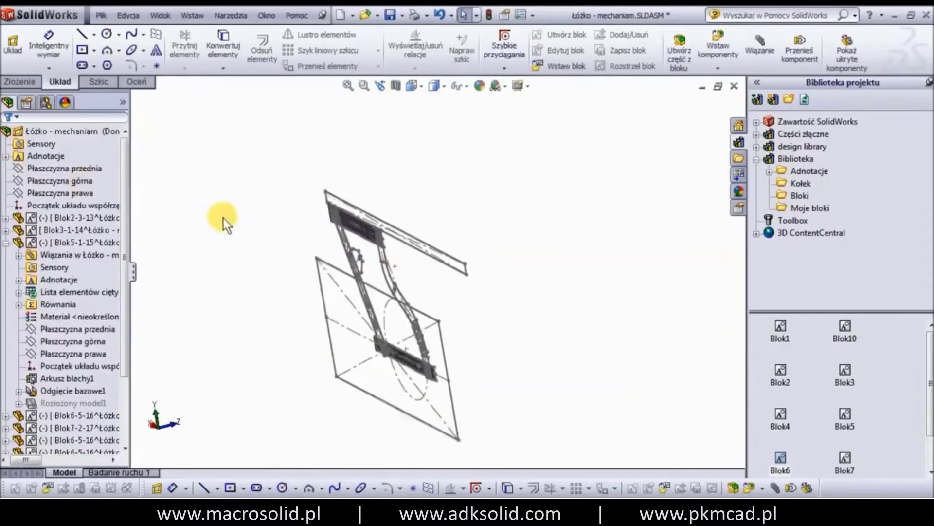
pyautogui.click(5, 242)
# - Edit Blok6-5-16 in place and build a 2.50 mm base flange from its Szkic1
pyautogui.click(6, 254)
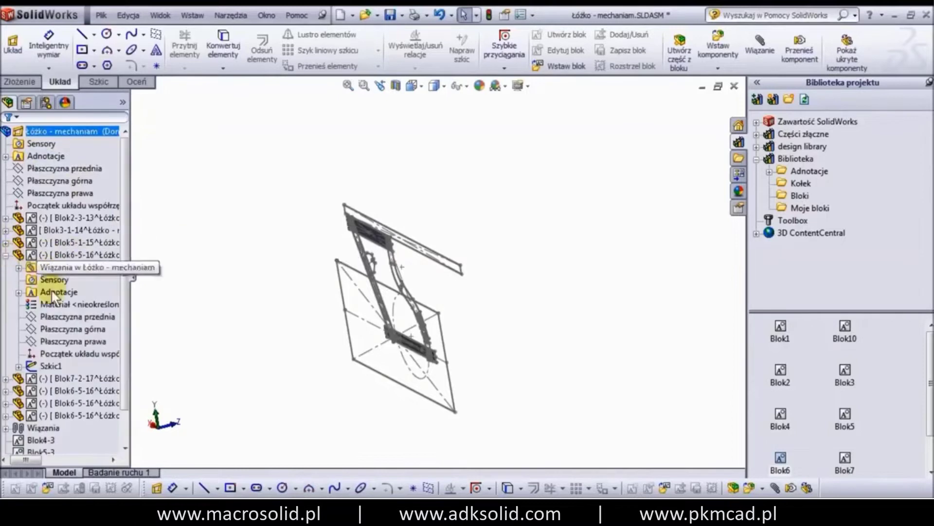
pyautogui.click(50, 365)
pyautogui.scroll(-4, 292, 290)
pyautogui.scroll(-1, 436, 317)
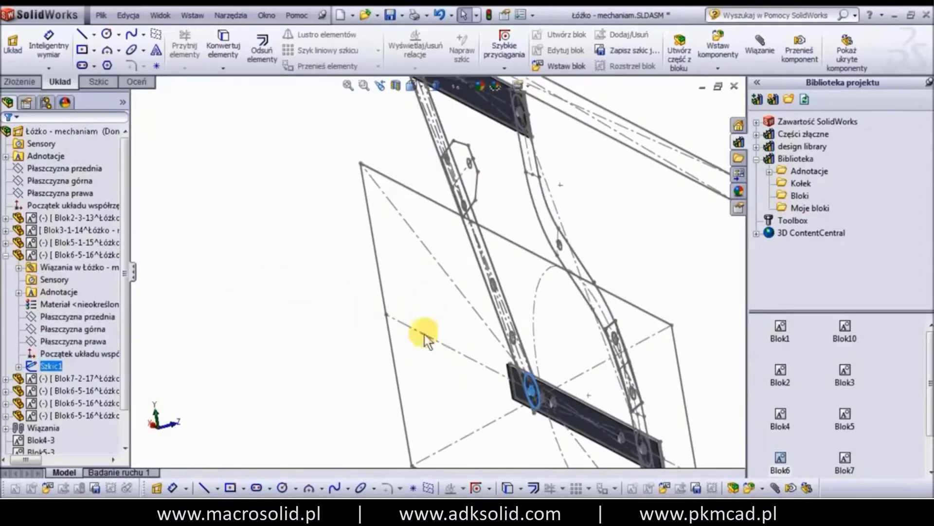
pyautogui.click(97, 258)
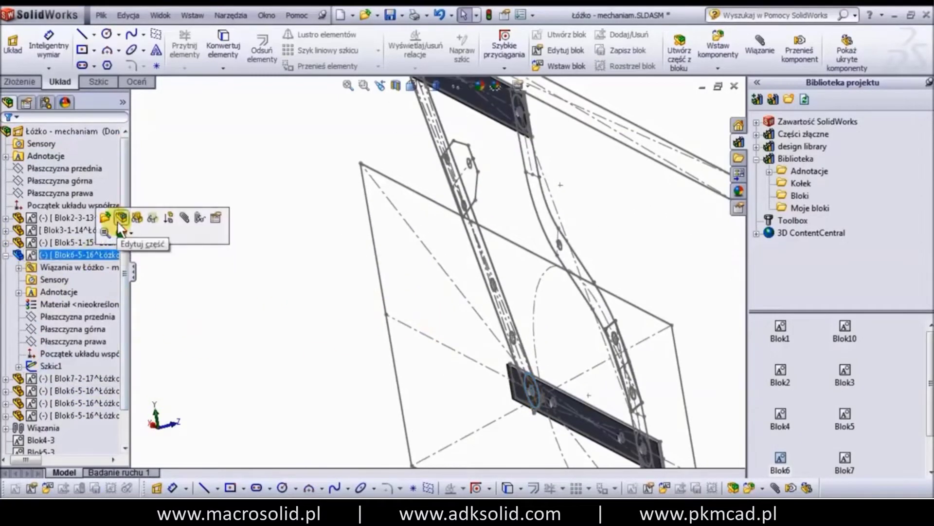
pyautogui.click(124, 219)
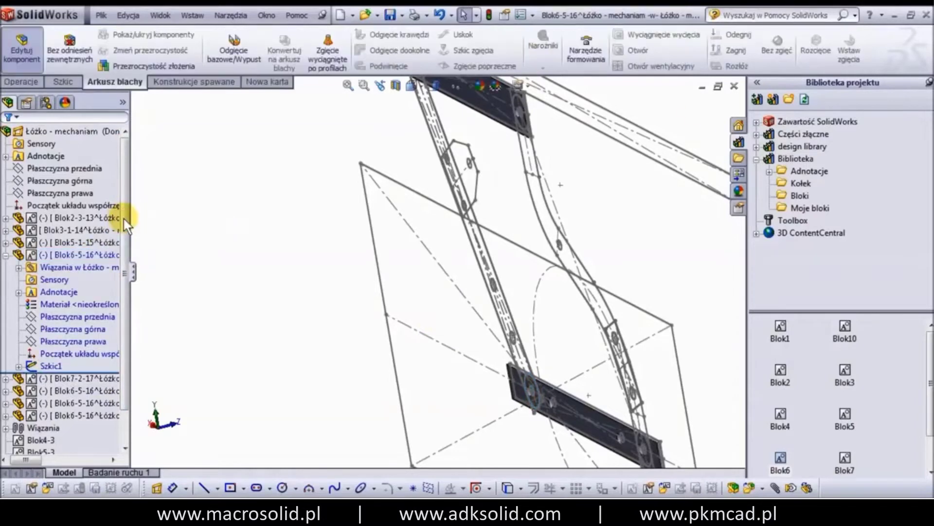
pyautogui.click(52, 365)
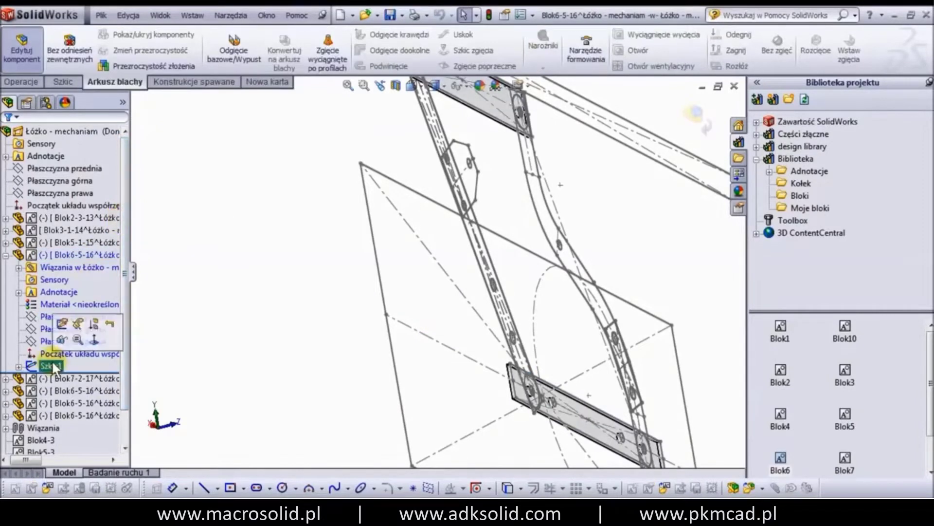
pyautogui.click(241, 56)
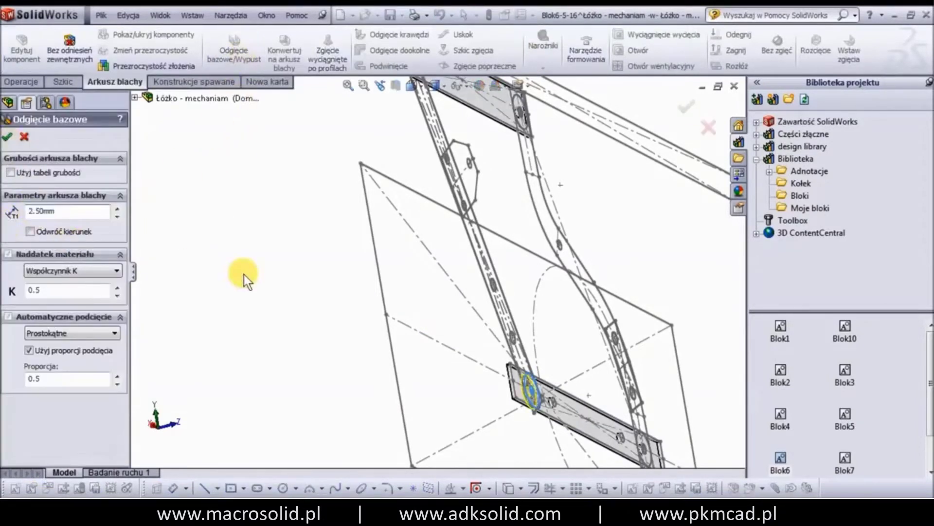
pyautogui.press('Return')
pyautogui.click(36, 55)
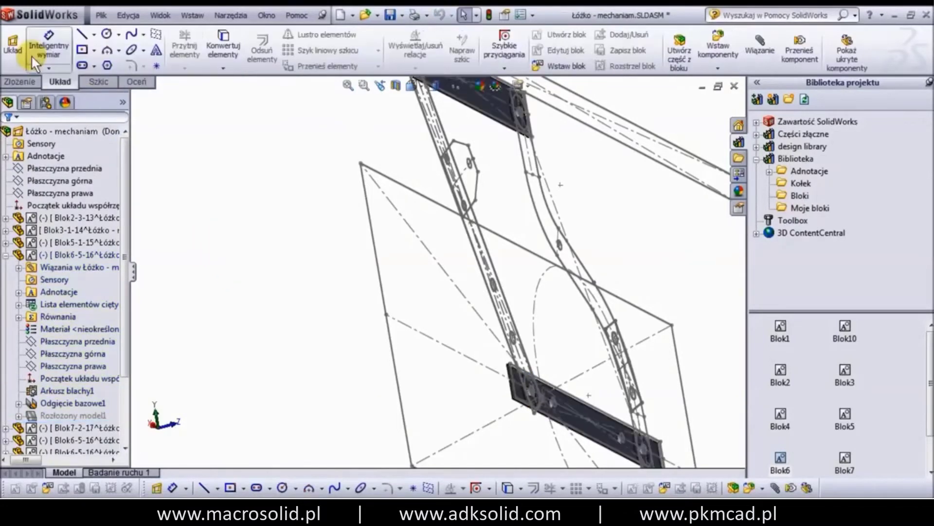
pyautogui.click(73, 256)
pyautogui.scroll(-2, 531, 358)
# - Drag the disc off the plate and mate it coincident to the Blok3 plate face
pyautogui.scroll(-2, 532, 358)
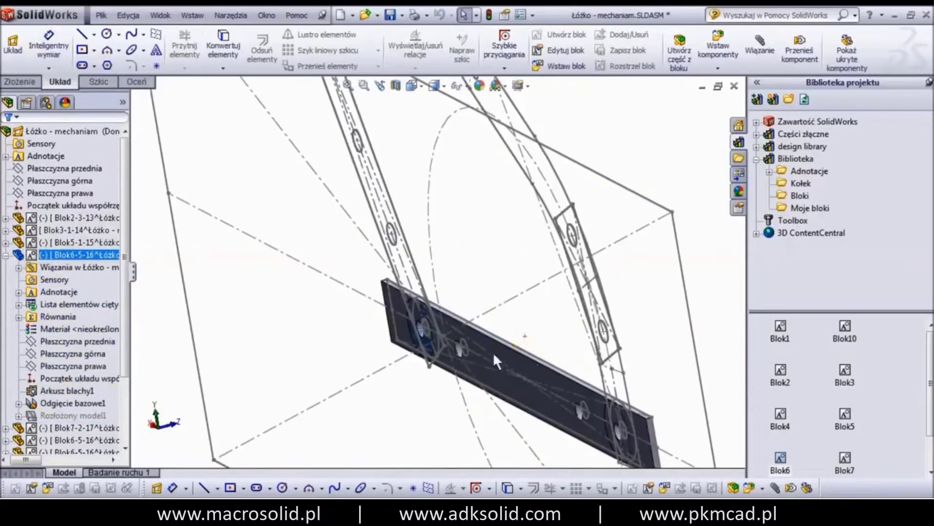
pyautogui.scroll(-3, 360, 321)
pyautogui.moveTo(325, 314); pyautogui.dragTo(184, 328)
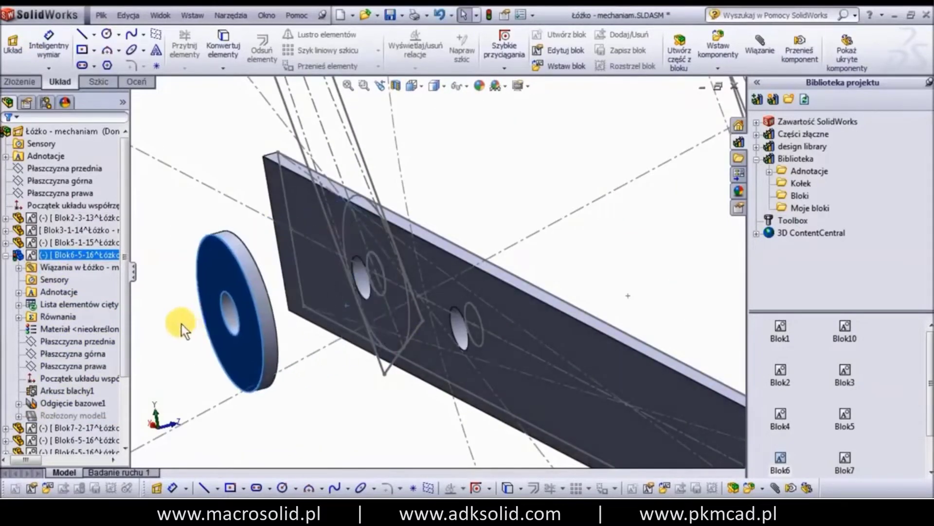
pyautogui.rightClick(244, 305)
pyautogui.click(260, 113)
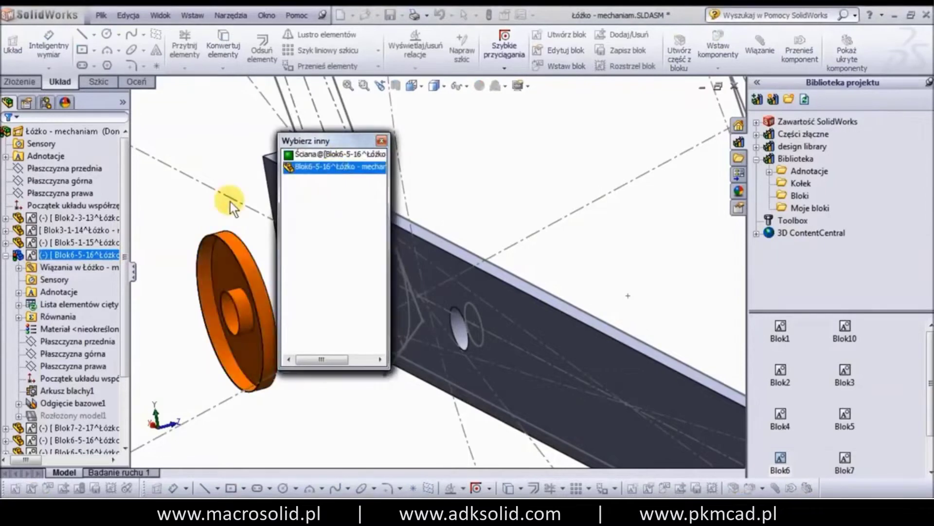
pyautogui.moveTo(230, 202)
pyautogui.mouseDown(button='middle')
pyautogui.moveTo(238, 271)
pyautogui.moveTo(229, 290)
pyautogui.moveTo(253, 267)
pyautogui.mouseUp(button='middle')
pyautogui.click(261, 261)
pyautogui.click(376, 184)
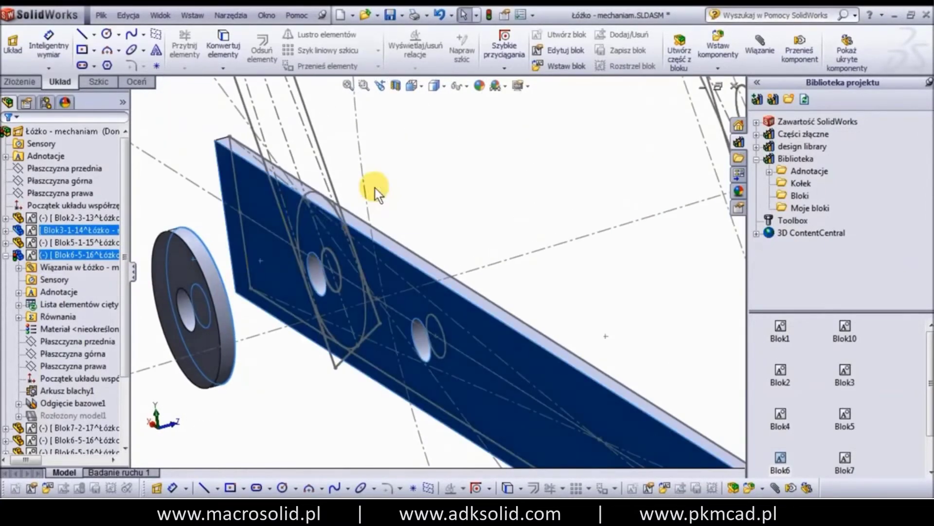
pyautogui.click(354, 174)
# - Add a second coincident mate seating the disc face flush on the plate, then inspect it
pyautogui.moveTo(356, 179)
pyautogui.mouseDown(button='middle')
pyautogui.moveTo(554, 345)
pyautogui.moveTo(336, 283)
pyautogui.mouseUp(button='middle')
pyautogui.moveTo(337, 240); pyautogui.dragTo(300, 305)
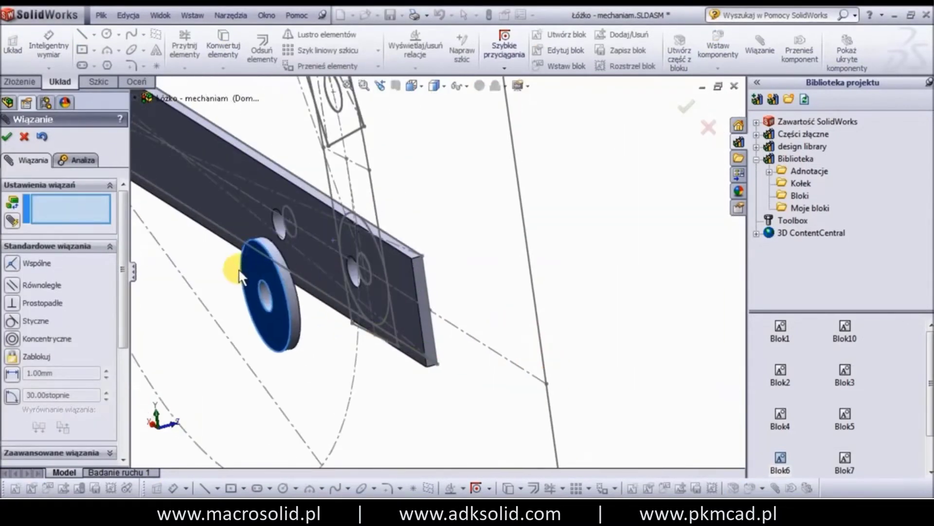
pyautogui.moveTo(300, 306)
pyautogui.mouseDown(button='middle')
pyautogui.moveTo(274, 308)
pyautogui.moveTo(282, 283)
pyautogui.moveTo(337, 277)
pyautogui.moveTo(327, 230)
pyautogui.mouseUp(button='middle')
pyautogui.click(287, 281)
pyautogui.click(328, 231)
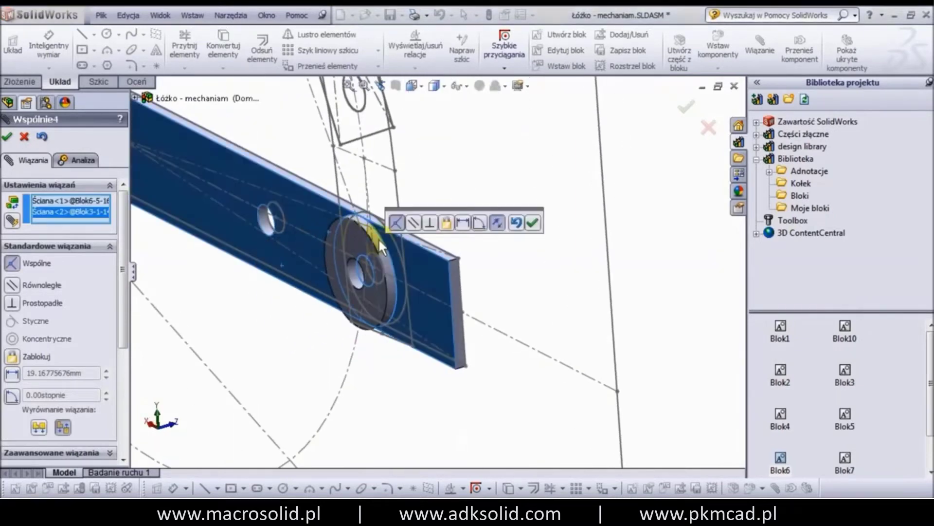
pyautogui.click(528, 226)
pyautogui.moveTo(528, 225)
pyautogui.mouseDown(button='middle')
pyautogui.moveTo(425, 128)
pyautogui.moveTo(403, 136)
pyautogui.mouseUp(button='middle')
pyautogui.scroll(-5, 398, 288)
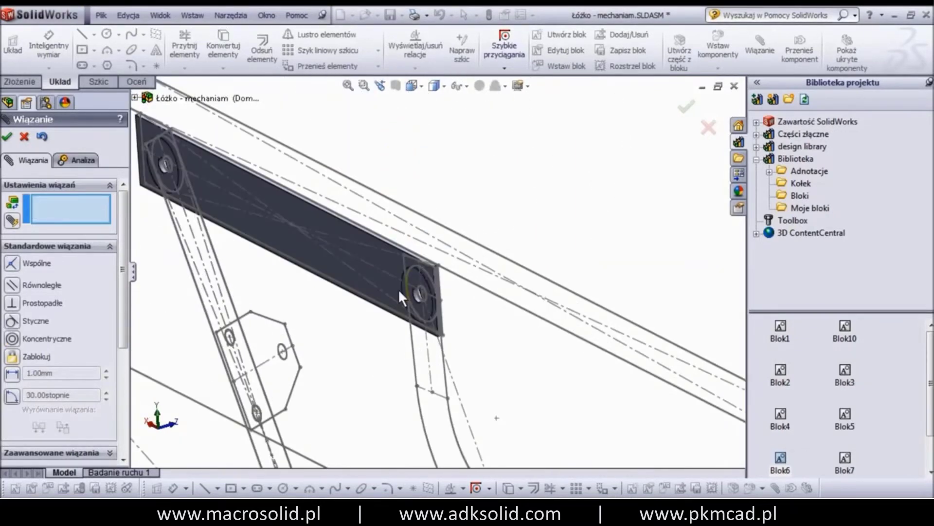
pyautogui.scroll(-3, 418, 256)
pyautogui.scroll(-2, 349, 276)
pyautogui.moveTo(349, 275)
pyautogui.mouseDown(button='middle')
pyautogui.moveTo(407, 246)
pyautogui.moveTo(418, 255)
pyautogui.moveTo(397, 259)
pyautogui.moveTo(441, 252)
pyautogui.mouseUp(button='middle')
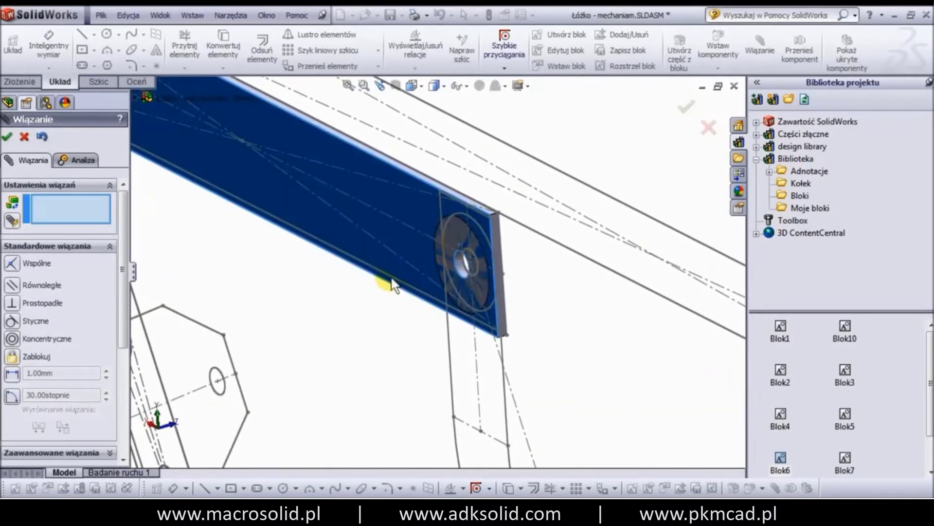
pyautogui.scroll(3, 448, 237)
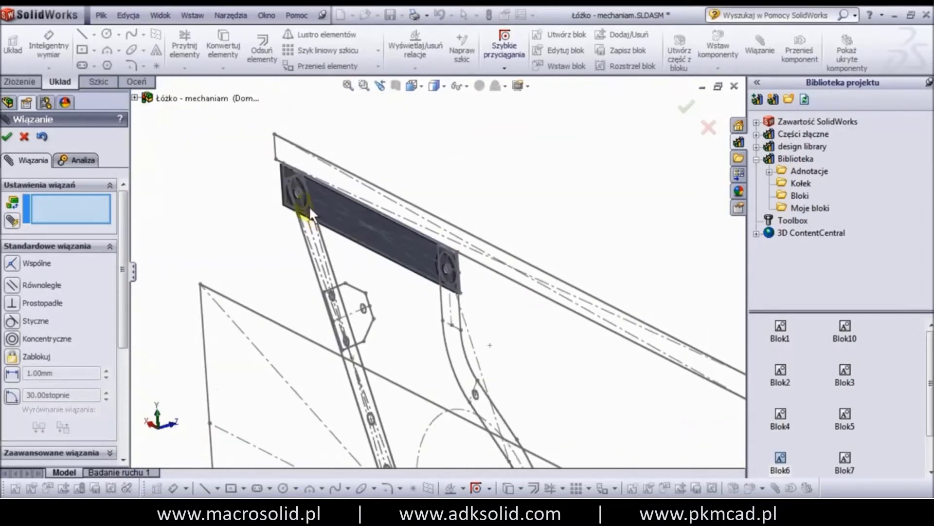
pyautogui.scroll(-5, 309, 205)
pyautogui.click(7, 136)
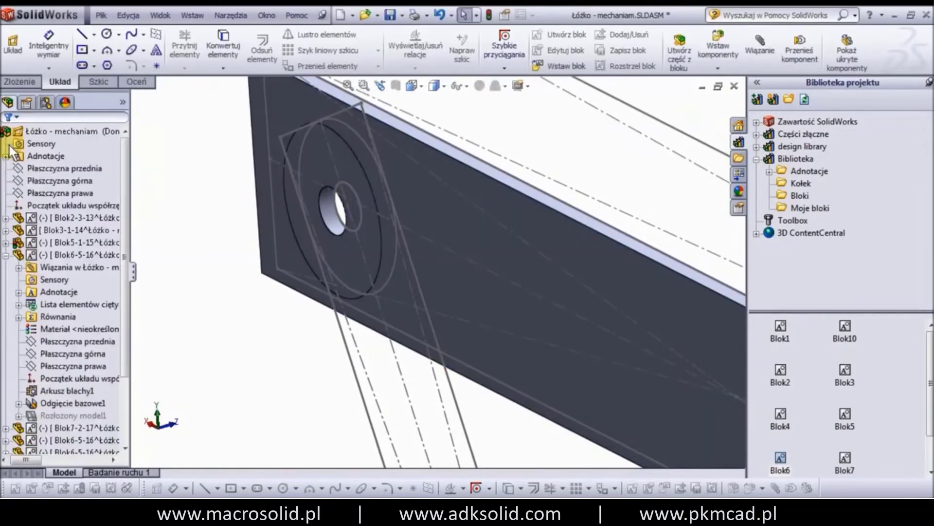
# - Move the Blok5 plate and its linkage aside, then hide the plate
pyautogui.click(78, 243)
pyautogui.scroll(2, 392, 183)
pyautogui.scroll(2, 477, 254)
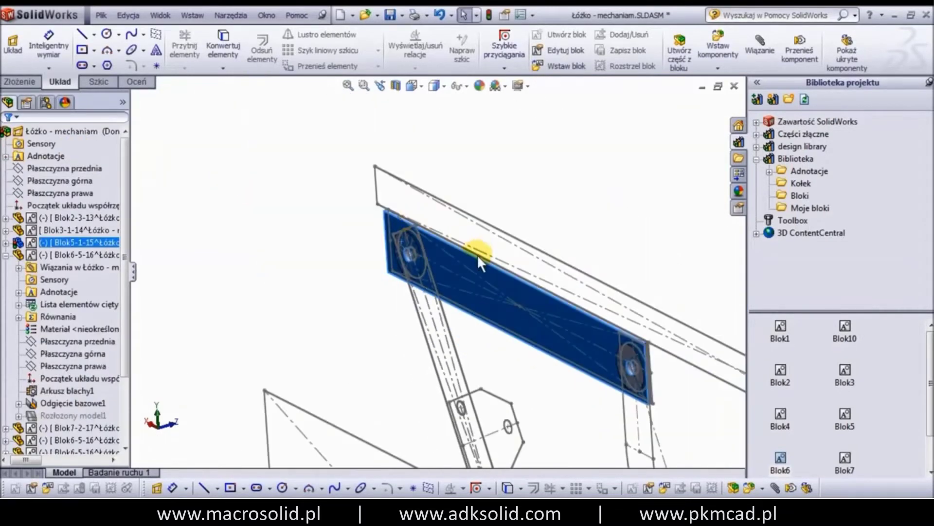
pyautogui.moveTo(389, 250); pyautogui.dragTo(556, 333)
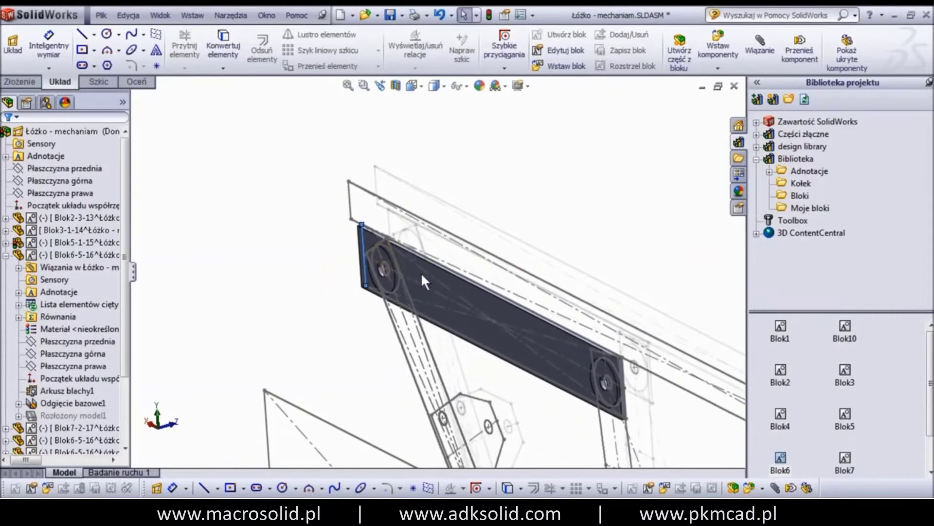
pyautogui.scroll(-3, 557, 332)
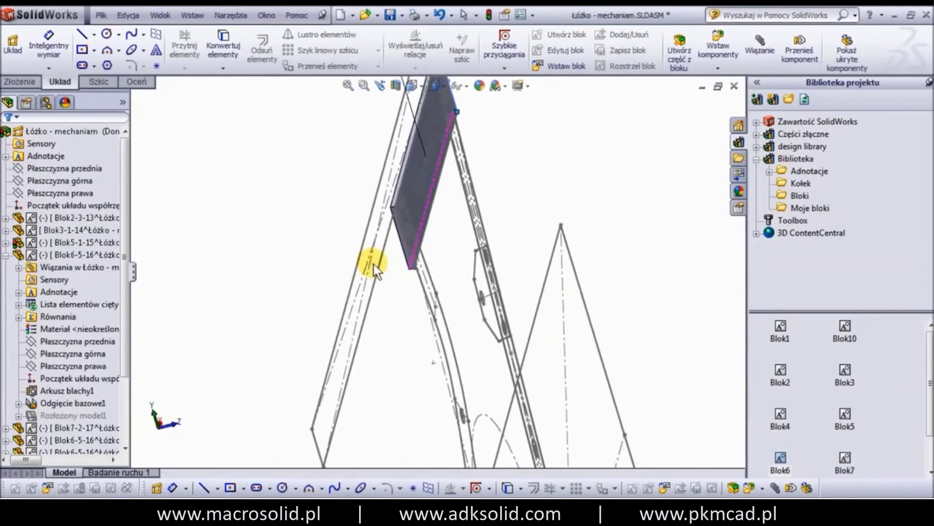
pyautogui.click(358, 208)
pyautogui.rightClick(358, 208)
pyautogui.click(398, 110)
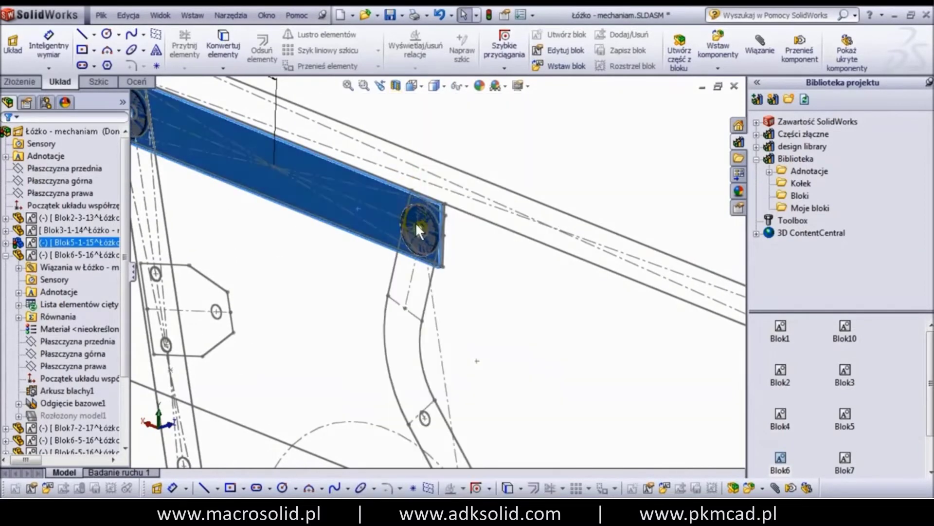
# - Reposition the exposed washer back near the plate hole
pyautogui.moveTo(412, 215); pyautogui.dragTo(339, 239)
pyautogui.scroll(3, 339, 239)
pyautogui.scroll(-4, 302, 181)
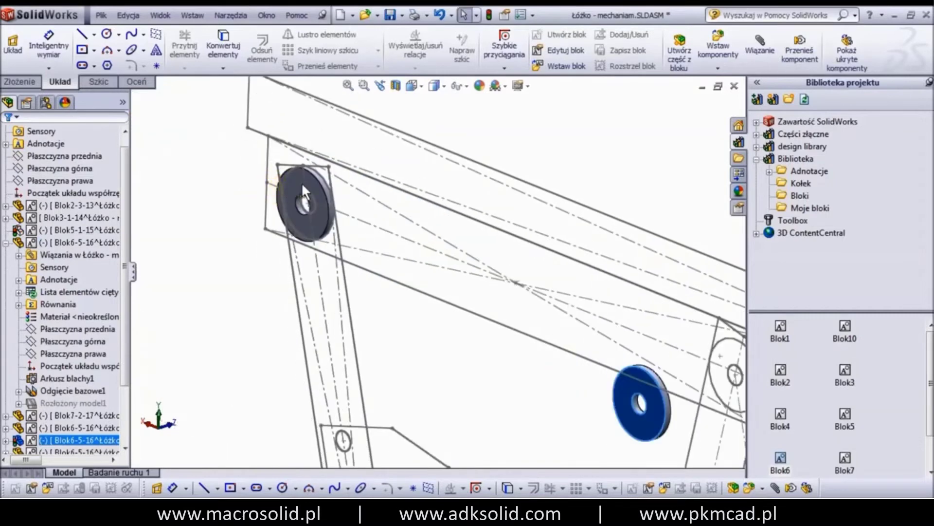
pyautogui.moveTo(302, 182); pyautogui.dragTo(260, 198)
# - Show the Blok5 plate again and mate its face coincident with the first washer
pyautogui.rightClick(90, 217)
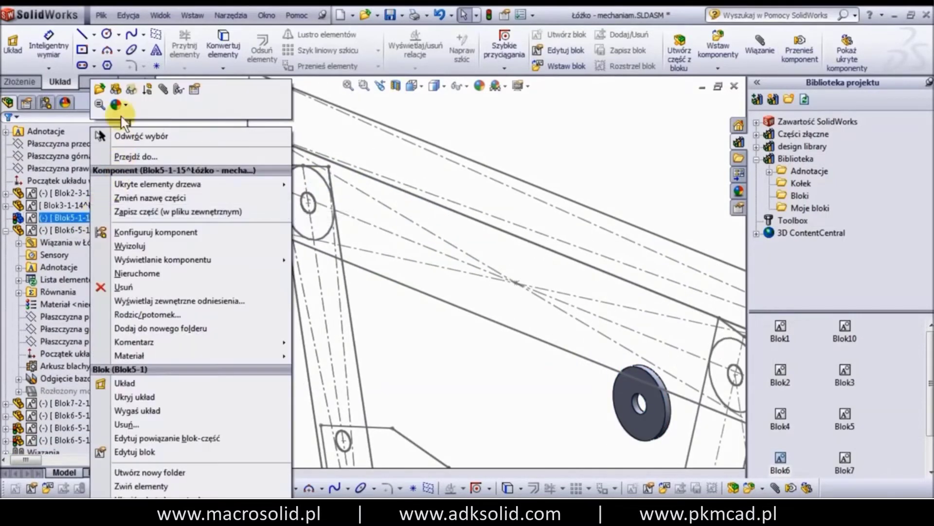
pyautogui.click(118, 88)
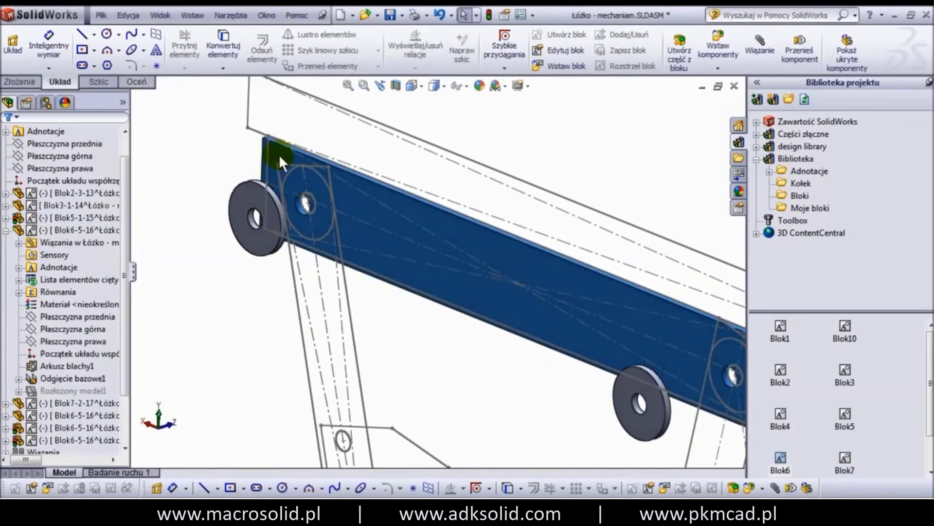
pyautogui.click(277, 158)
pyautogui.click(388, 89)
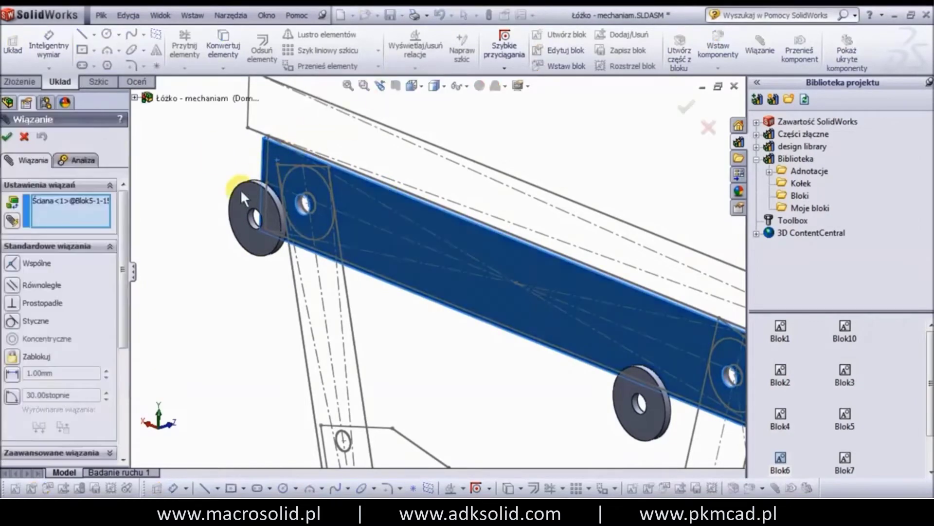
pyautogui.rightClick(250, 194)
pyautogui.click(281, 202)
pyautogui.click(359, 234)
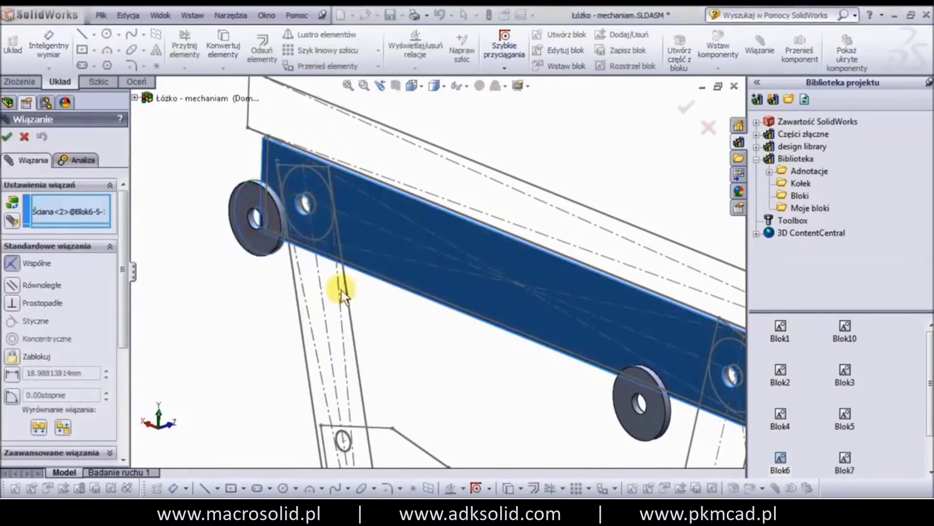
pyautogui.click(729, 436)
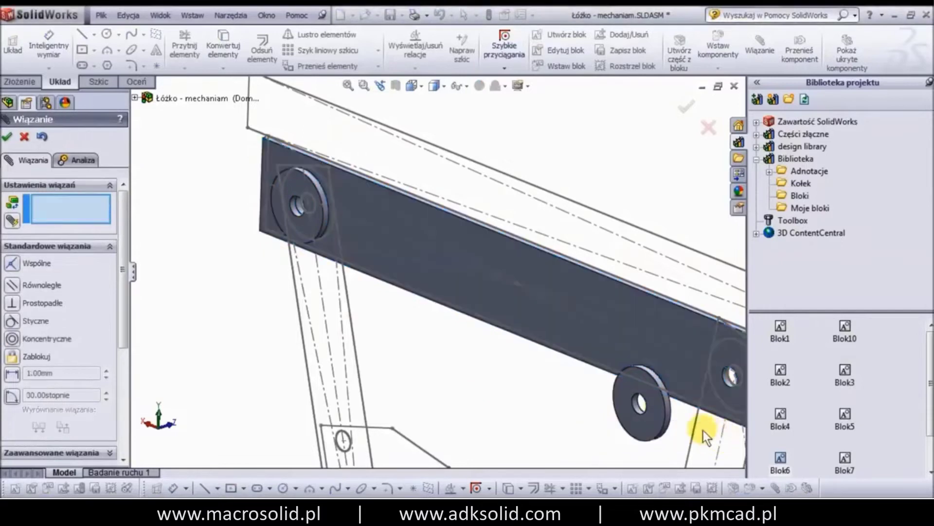
# - Mate the second washer's face flush against the Blok5 plate face
pyautogui.click(688, 373)
pyautogui.rightClick(657, 405)
pyautogui.click(689, 298)
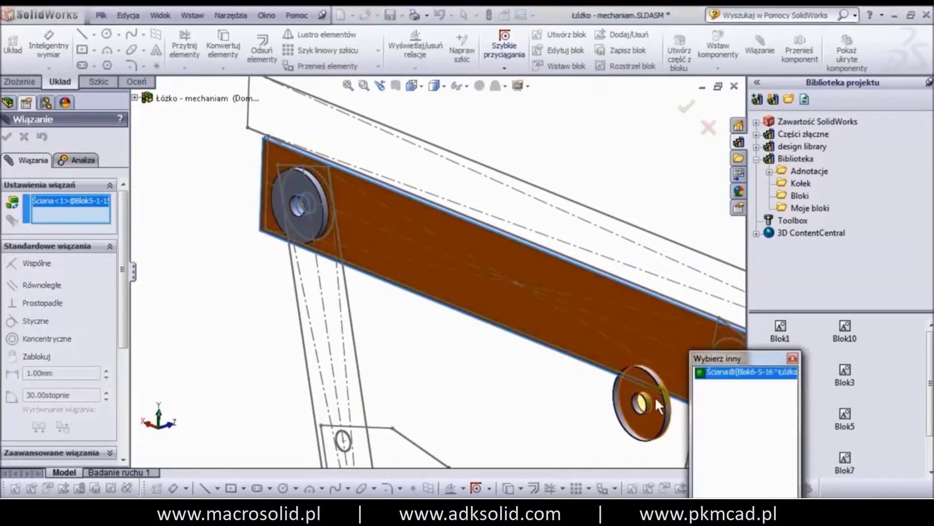
pyautogui.click(654, 396)
pyautogui.click(719, 417)
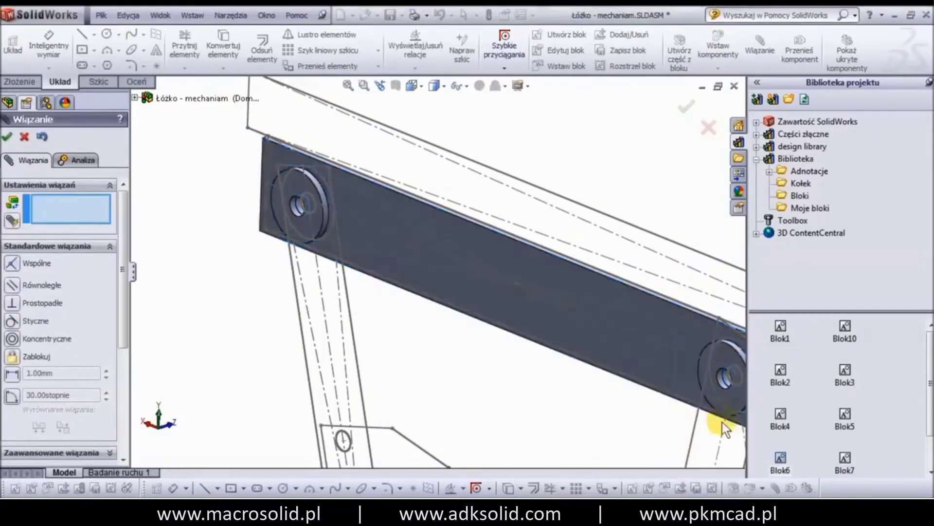
pyautogui.scroll(3, 530, 414)
pyautogui.scroll(3, 471, 404)
pyautogui.scroll(-2, 472, 404)
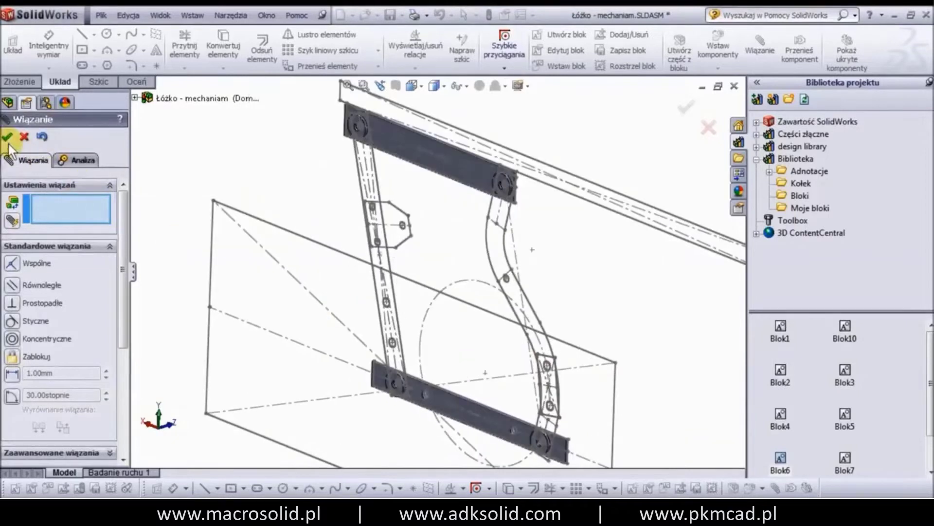
pyautogui.click(8, 141)
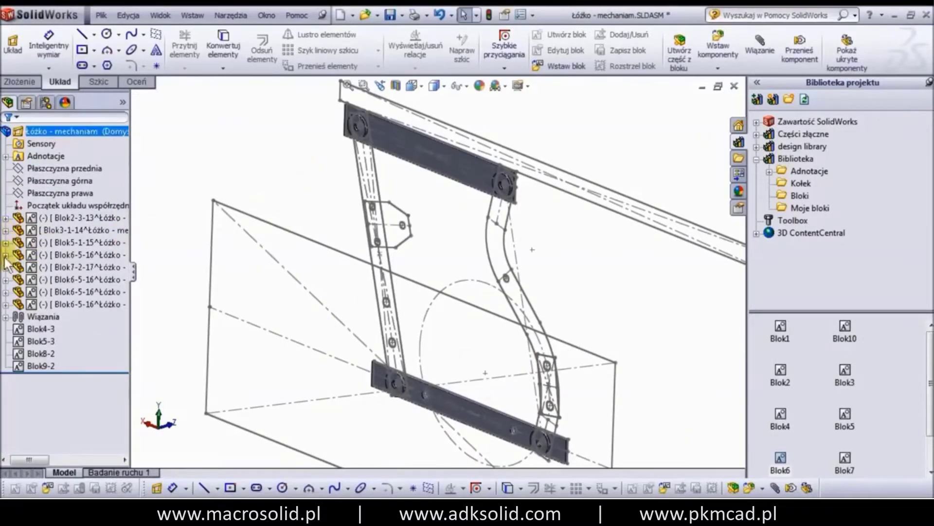
# - Edit Blok7-2-17 in place and make its sketch a 2.5 mm Odgięcie bazowe sheet-metal plate
pyautogui.click(6, 267)
pyautogui.click(52, 379)
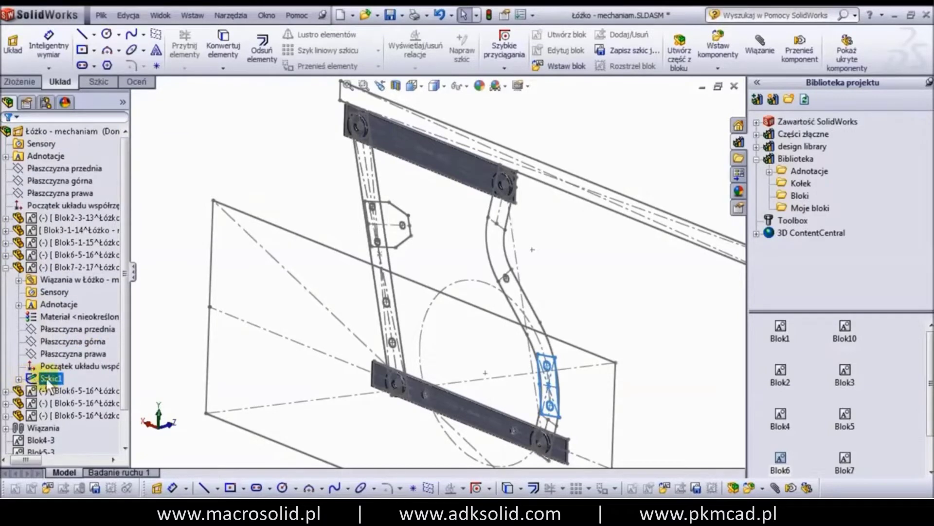
pyautogui.click(53, 268)
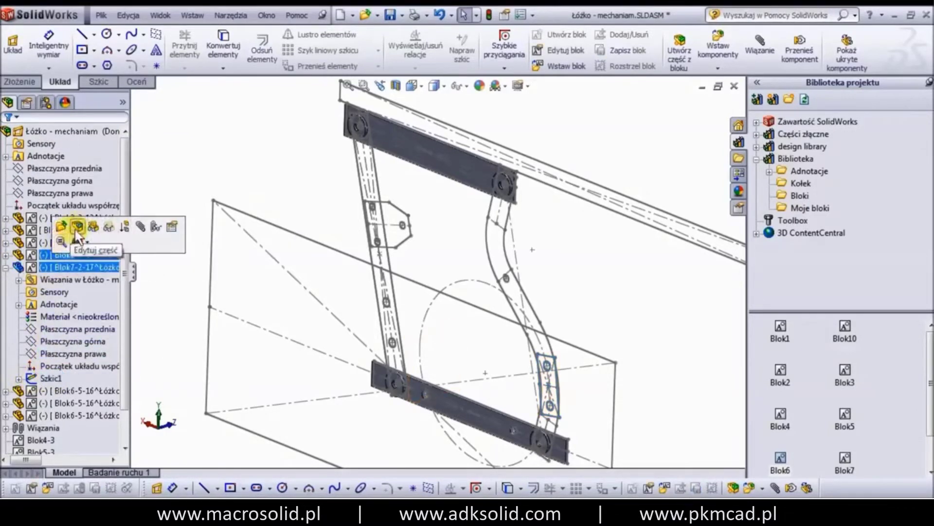
pyautogui.click(74, 236)
pyautogui.click(254, 47)
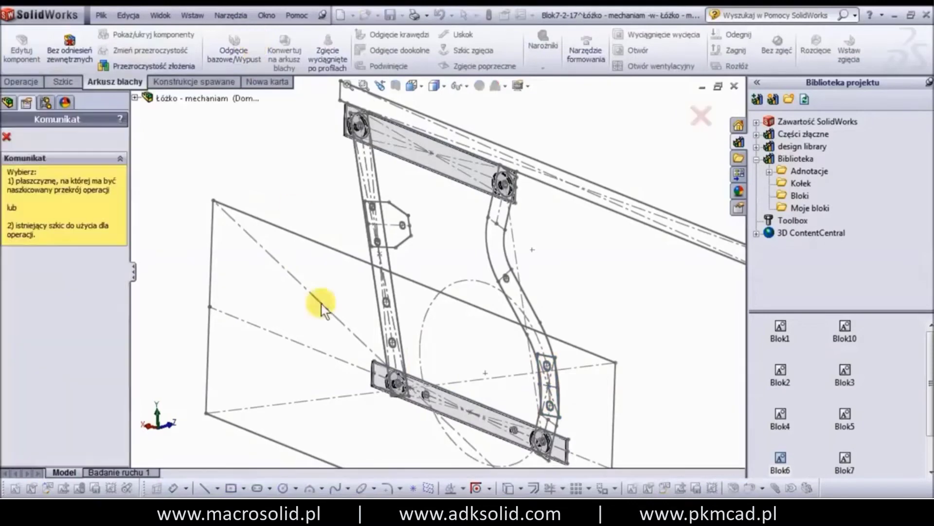
pyautogui.scroll(5, 551, 376)
pyautogui.click(478, 328)
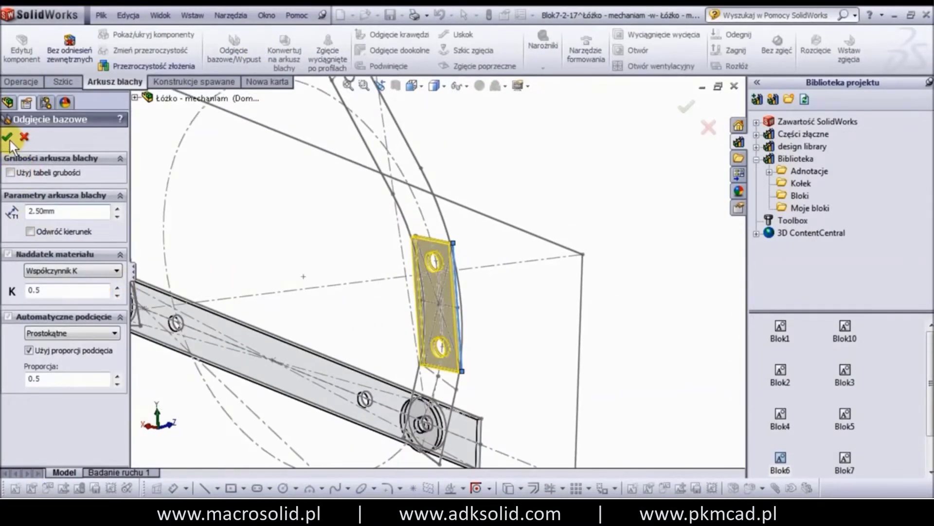
pyautogui.click(10, 141)
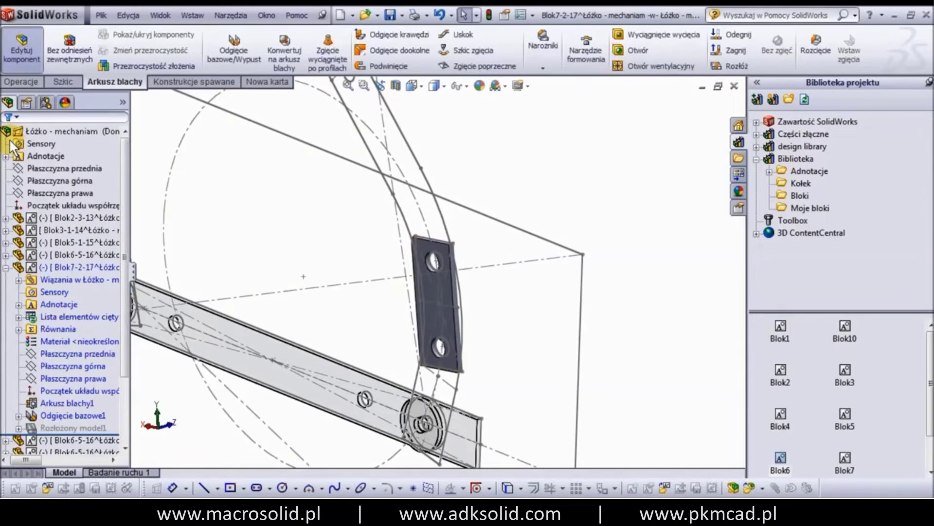
pyautogui.click(26, 60)
# - Move the new plate onto the lower bar and review the Blok6-5-16 and Blok3-1-14 components
pyautogui.moveTo(428, 289); pyautogui.dragTo(370, 308)
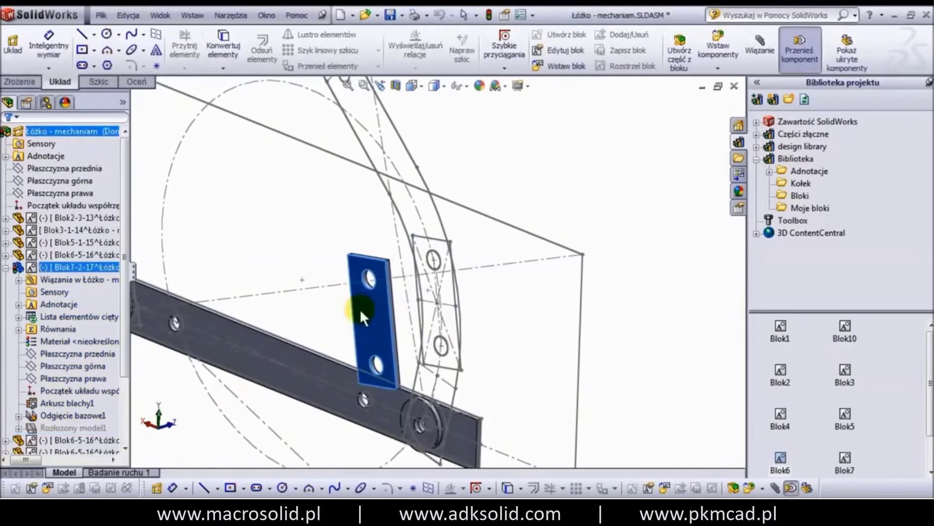
pyautogui.scroll(5, 292, 245)
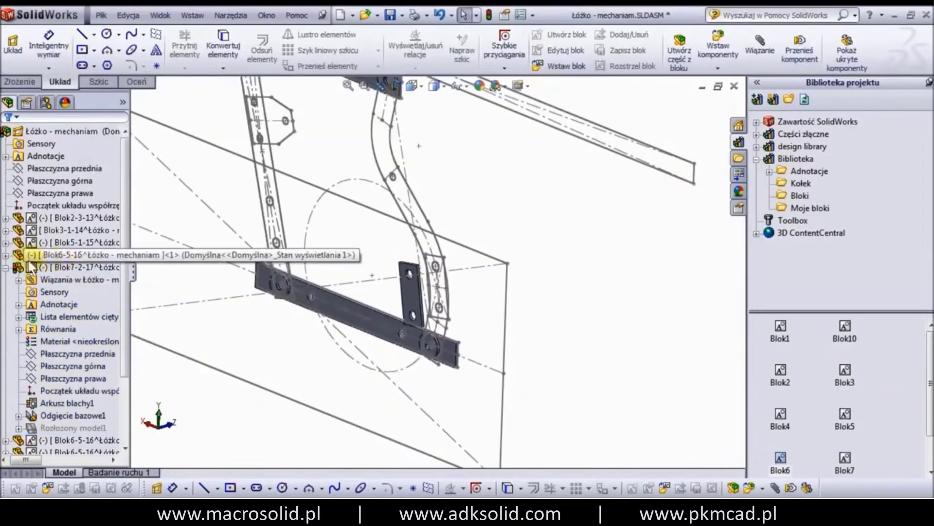
pyautogui.click(6, 267)
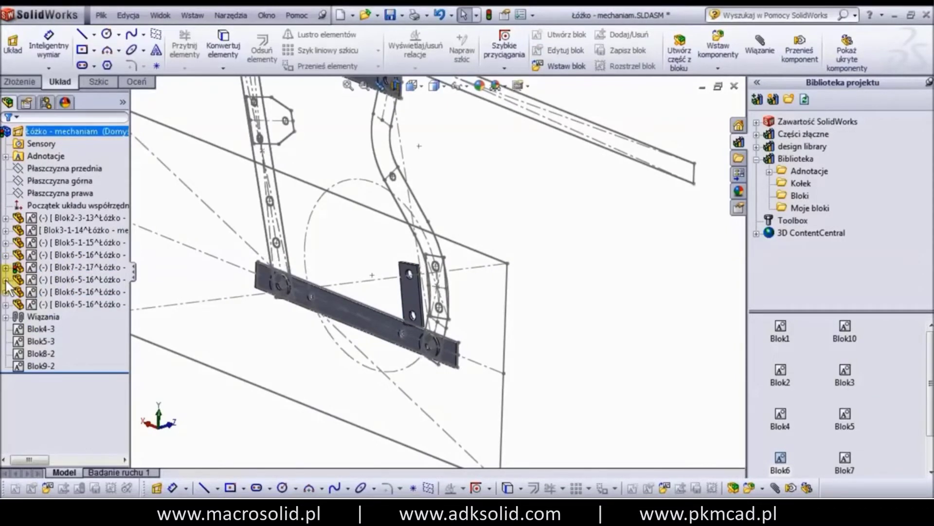
pyautogui.click(6, 280)
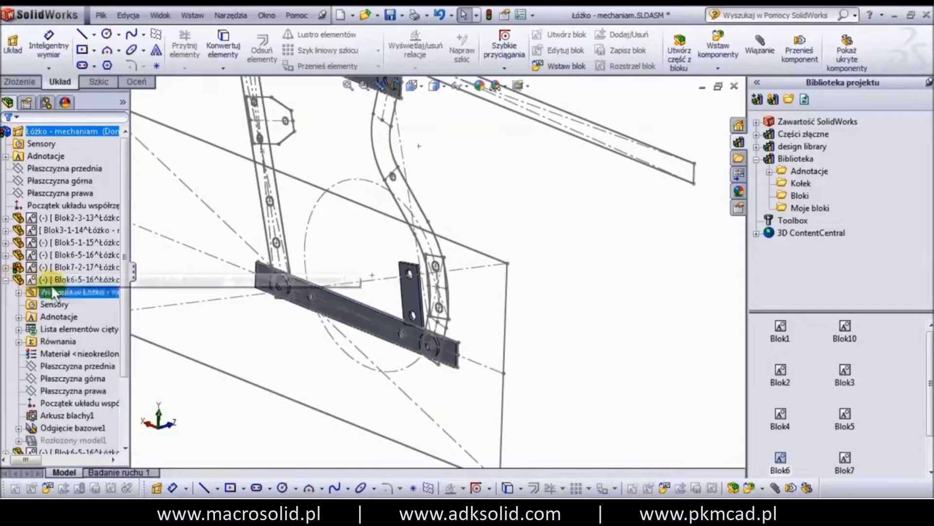
pyautogui.click(56, 282)
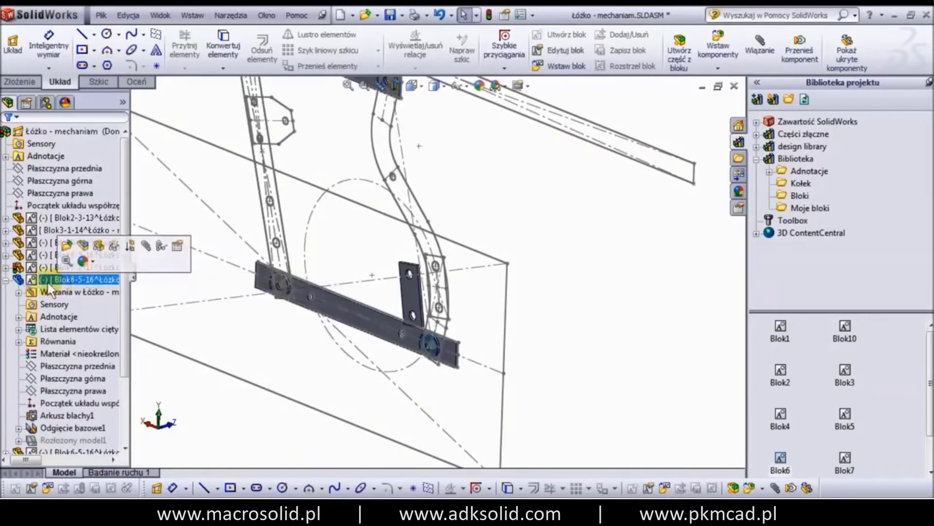
pyautogui.click(6, 280)
pyautogui.click(56, 230)
pyautogui.press('f')
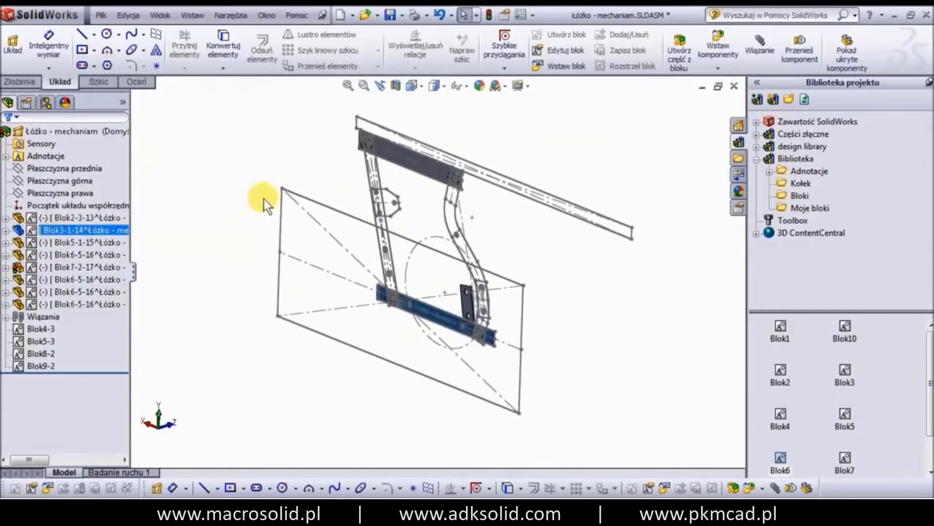
# - Select the long link Blok2-3-13's sketch Szkic1 and begin editing that part
pyautogui.click(5, 230)
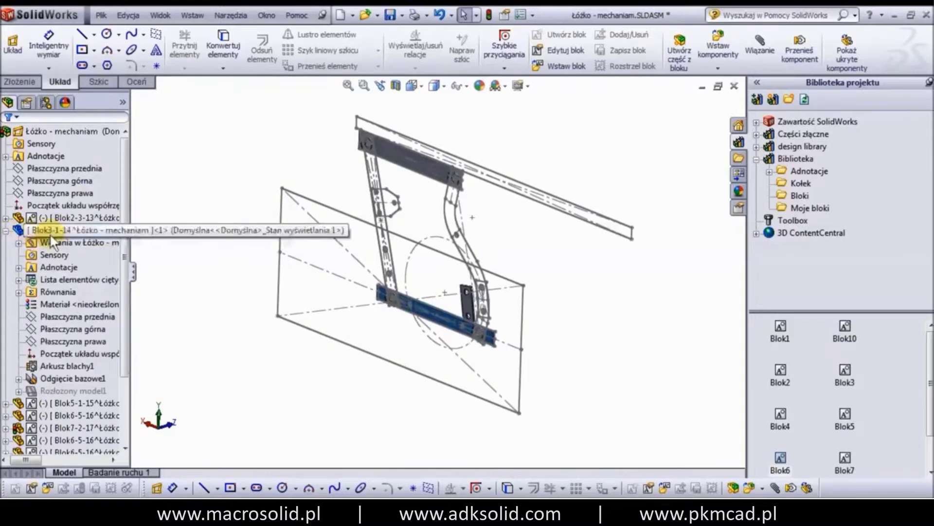
pyautogui.click(6, 230)
pyautogui.click(54, 330)
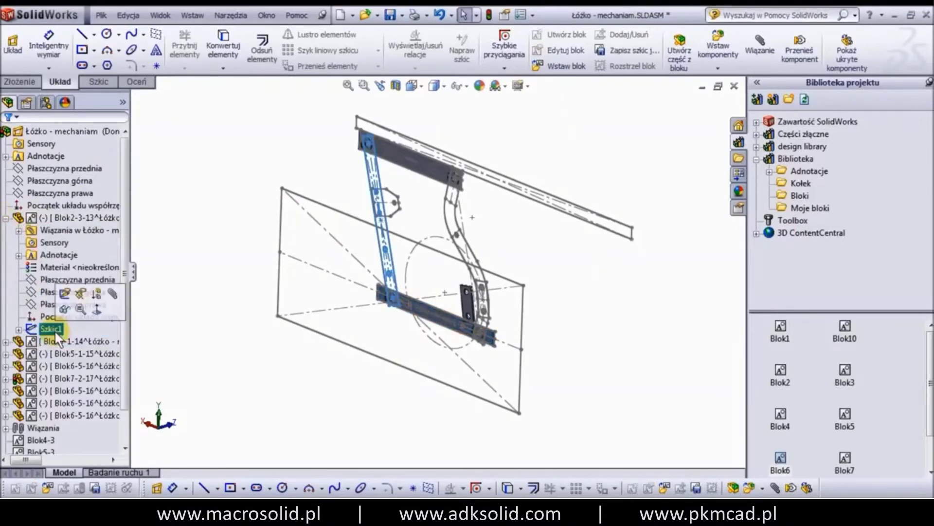
pyautogui.click(74, 218)
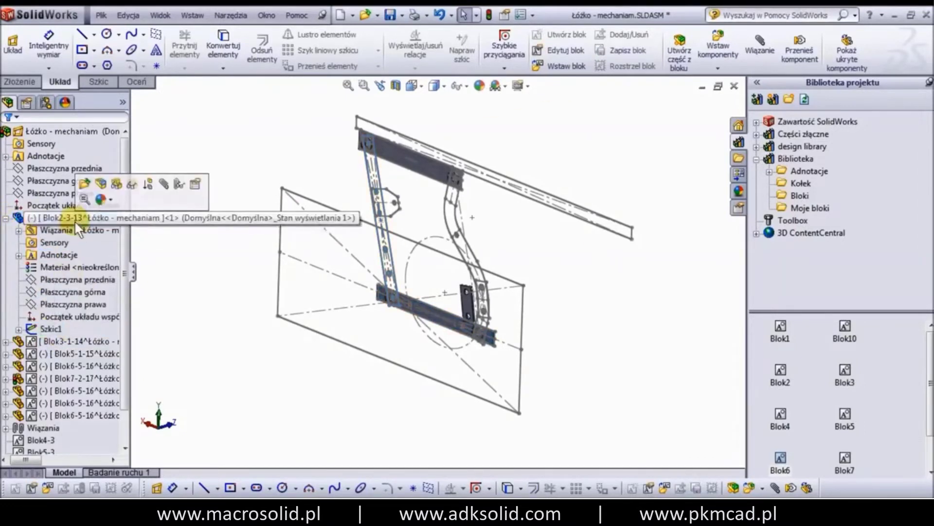
# - Convert Blok2-3-13's Szkic1 into an Odgięcie bazowe sheet-metal bar
pyautogui.click(66, 185)
pyautogui.click(49, 304)
pyautogui.click(47, 327)
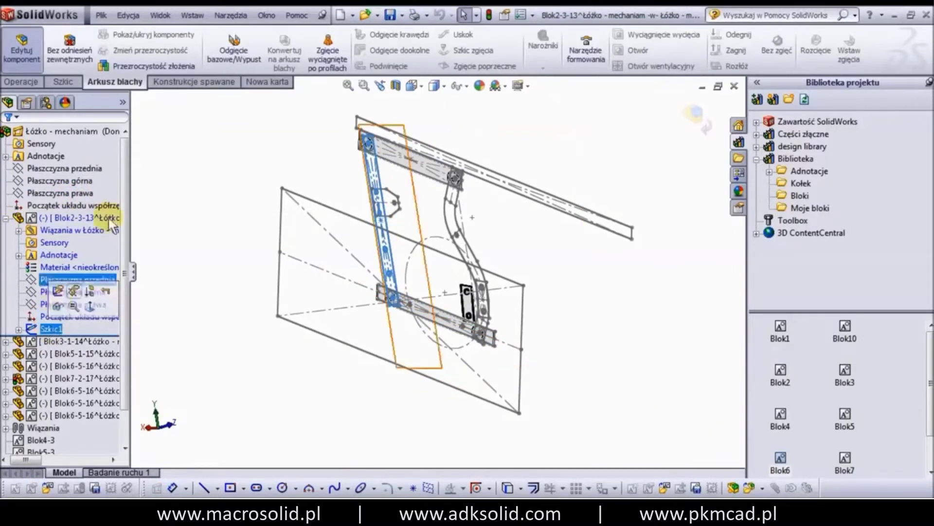
pyautogui.click(221, 46)
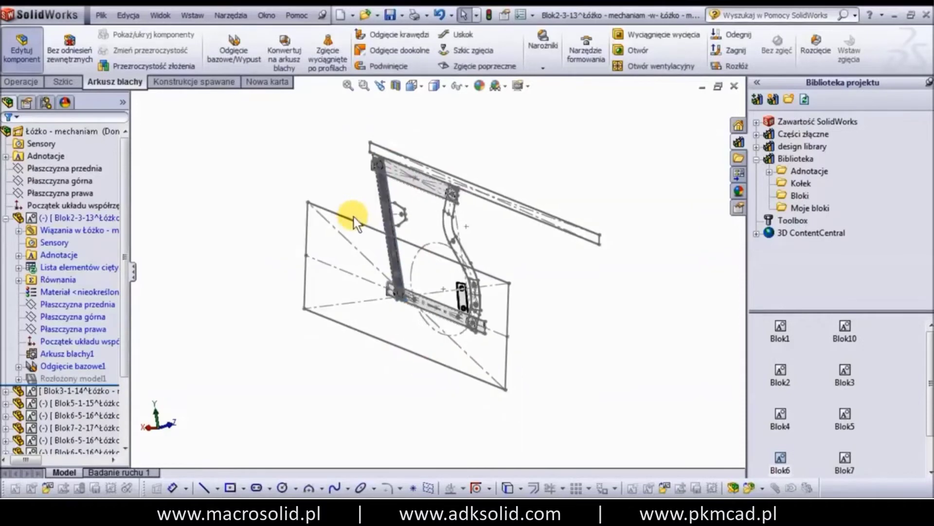
pyautogui.click(21, 50)
# - Rotate the view and swing the linkage into a new position
pyautogui.scroll(-5, 390, 192)
pyautogui.moveTo(378, 193); pyautogui.dragTo(334, 214, button='middle')
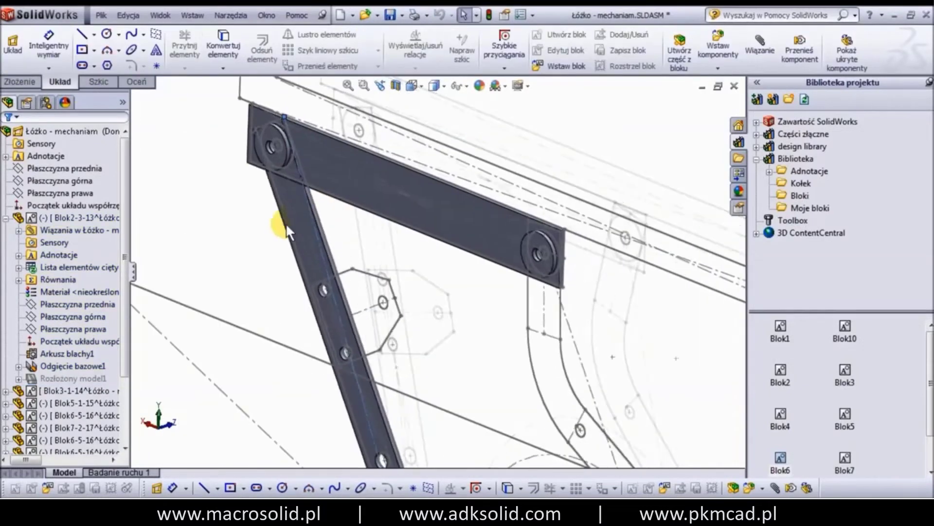
pyautogui.moveTo(316, 222); pyautogui.dragTo(410, 277)
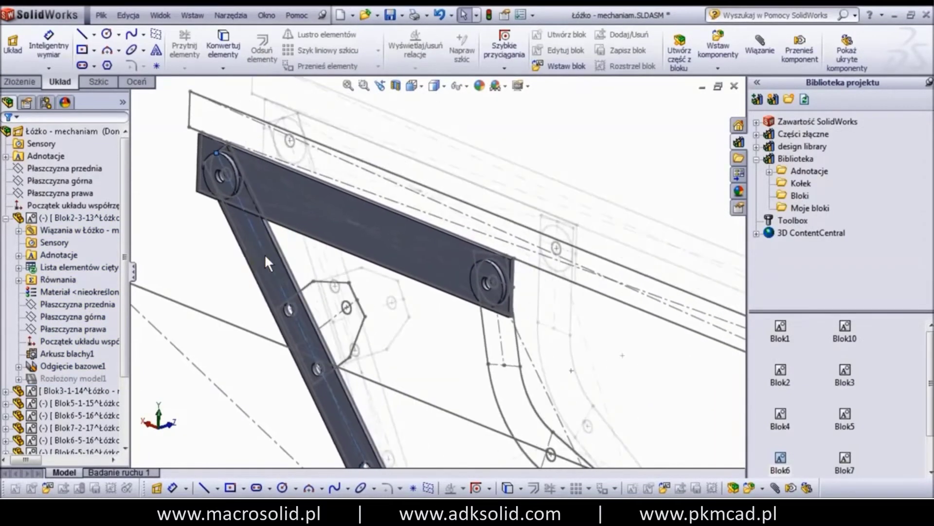
pyautogui.moveTo(410, 277)
pyautogui.mouseDown(button='middle')
pyautogui.moveTo(395, 276)
pyautogui.moveTo(470, 243)
pyautogui.moveTo(417, 241)
pyautogui.moveTo(398, 283)
pyautogui.moveTo(481, 272)
pyautogui.moveTo(541, 294)
pyautogui.mouseUp(button='middle')
pyautogui.scroll(3, 465, 269)
pyautogui.scroll(-3, 388, 330)
pyautogui.scroll(-3, 315, 396)
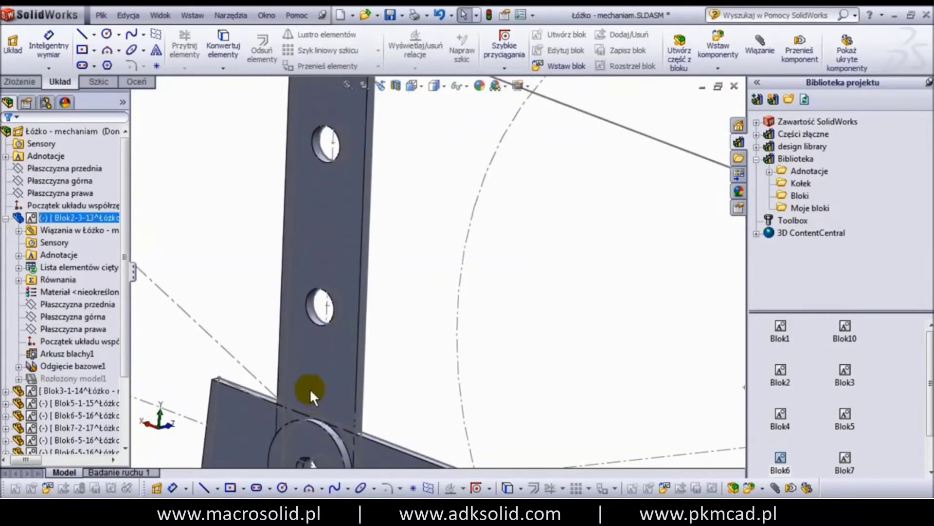
# - Pull the long link away from its pivot and select the bar's pin boss
pyautogui.moveTo(315, 396); pyautogui.dragTo(171, 416)
pyautogui.scroll(3, 335, 352)
pyautogui.scroll(3, 341, 348)
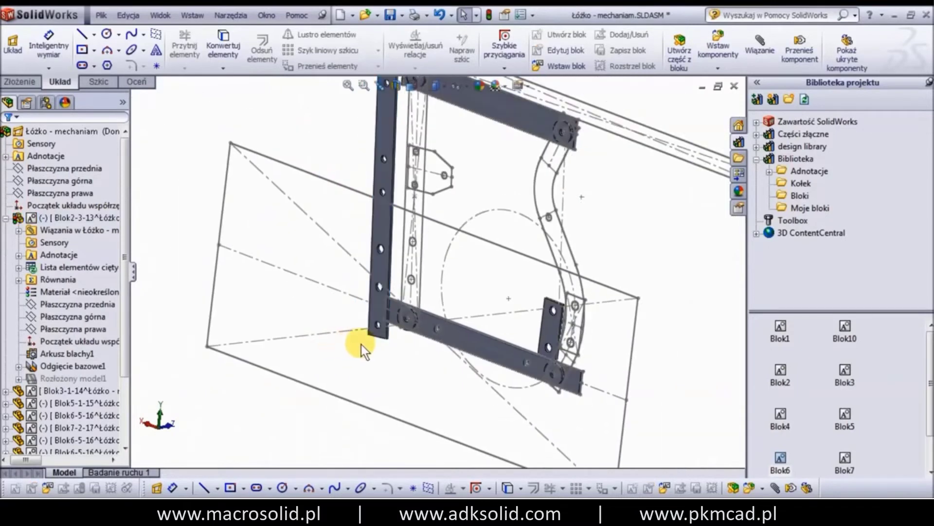
pyautogui.scroll(-3, 370, 331)
pyautogui.scroll(-3, 394, 272)
pyautogui.click(436, 216)
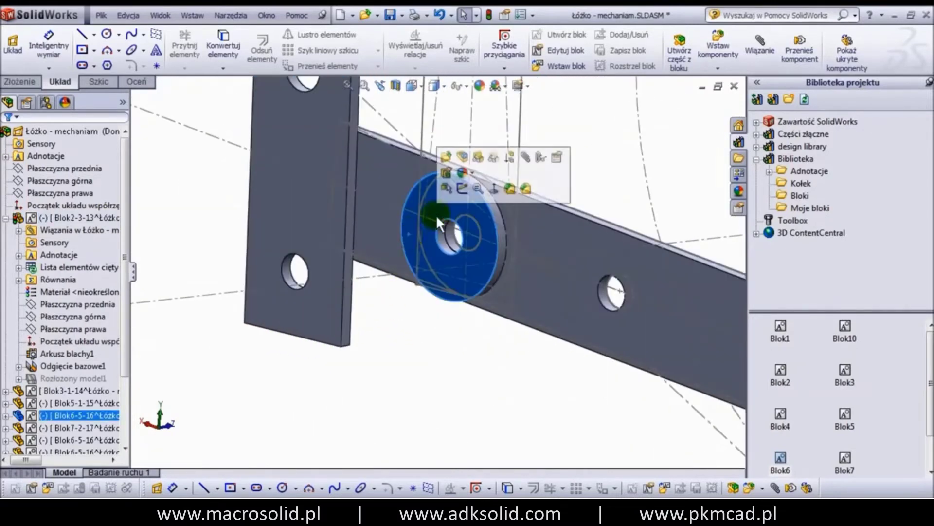
# - Add a Wspólne mate between the pin boss and the long link's hidden face via Wybierz inny
pyautogui.click(525, 157)
pyautogui.rightClick(331, 302)
pyautogui.click(380, 309)
pyautogui.click(330, 307)
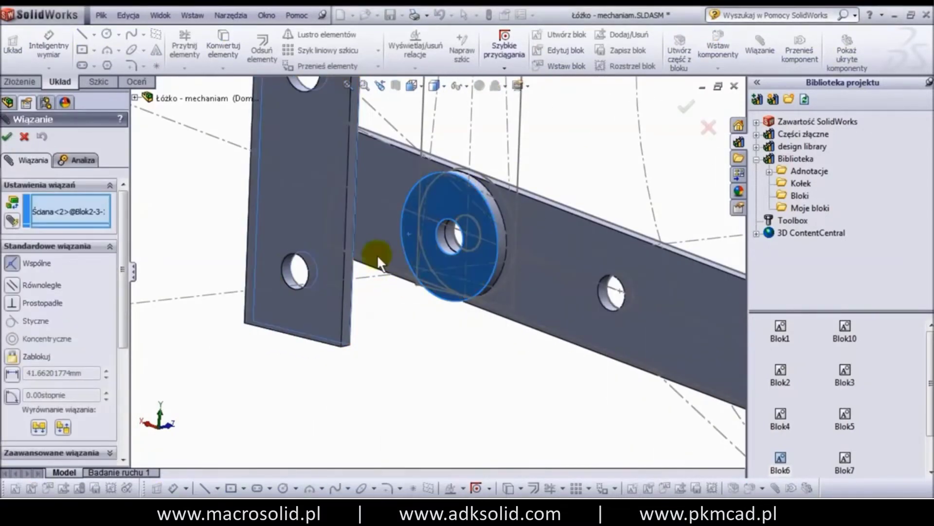
pyautogui.click(648, 178)
pyautogui.scroll(3, 475, 137)
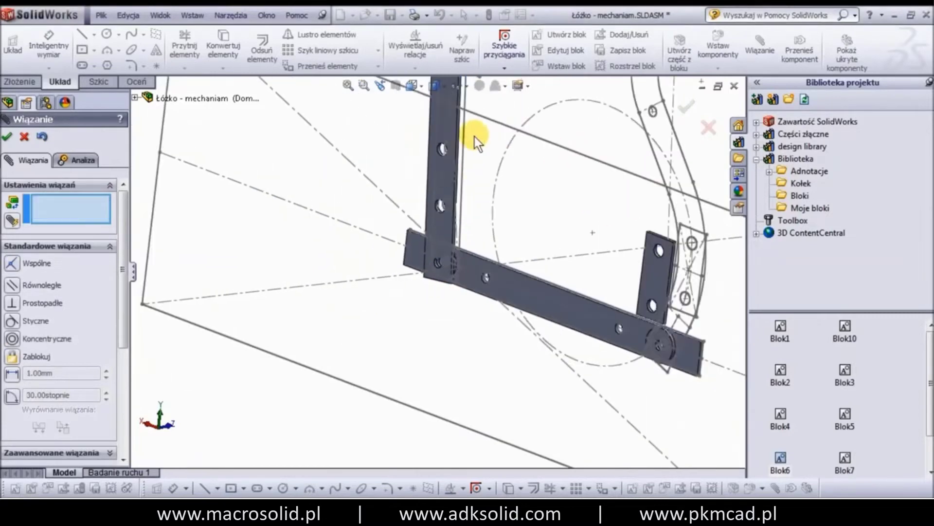
pyautogui.scroll(-2, 471, 137)
pyautogui.scroll(-3, 412, 224)
pyautogui.scroll(-2, 371, 183)
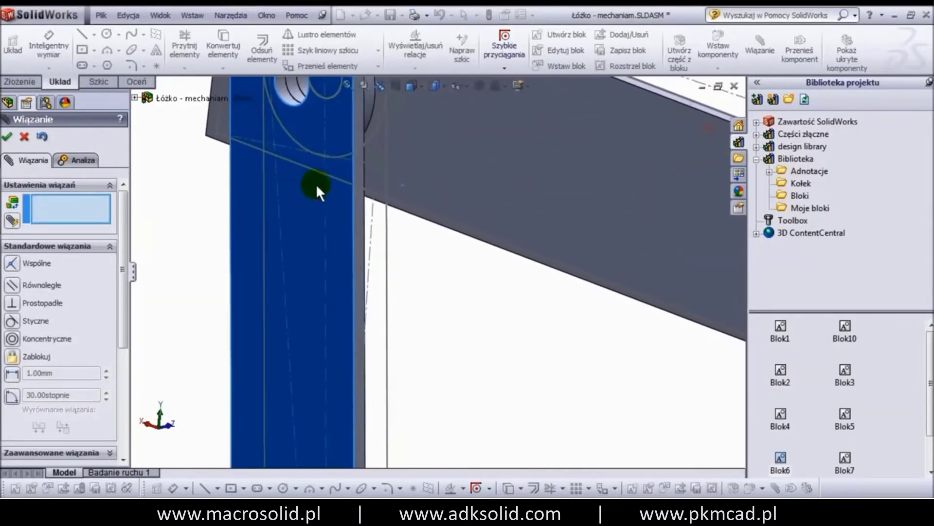
pyautogui.click(6, 137)
pyautogui.scroll(3, 406, 212)
# - Drag the top rail and links through several poses to test the linkage motion
pyautogui.scroll(3, 406, 212)
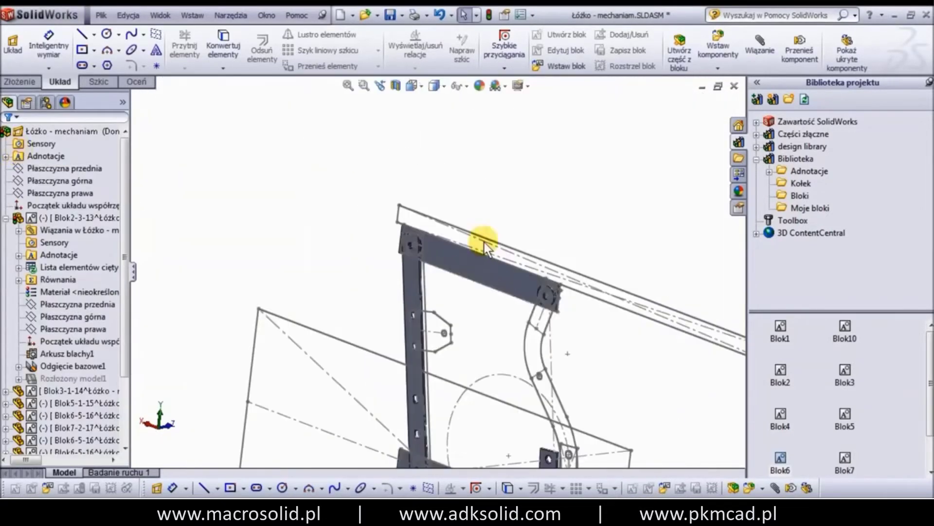
pyautogui.moveTo(484, 243)
pyautogui.mouseDown()
pyautogui.moveTo(515, 238)
pyautogui.moveTo(550, 267)
pyautogui.moveTo(522, 278)
pyautogui.mouseUp()
pyautogui.scroll(3, 523, 279)
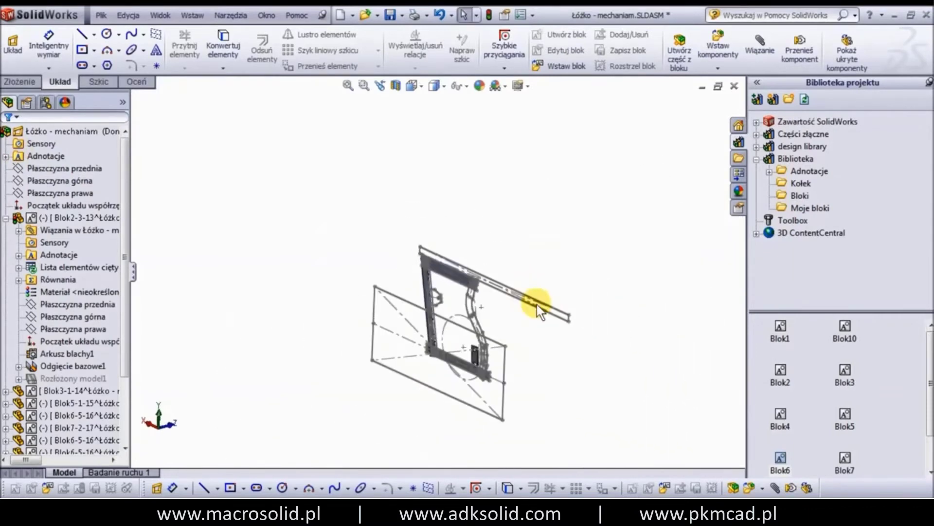
pyautogui.scroll(-3, 418, 278)
pyautogui.moveTo(449, 240)
pyautogui.mouseDown()
pyautogui.moveTo(560, 266)
pyautogui.moveTo(608, 295)
pyautogui.moveTo(435, 246)
pyautogui.moveTo(332, 283)
pyautogui.moveTo(417, 275)
pyautogui.moveTo(548, 342)
pyautogui.moveTo(338, 287)
pyautogui.moveTo(530, 312)
pyautogui.moveTo(444, 314)
pyautogui.mouseUp()
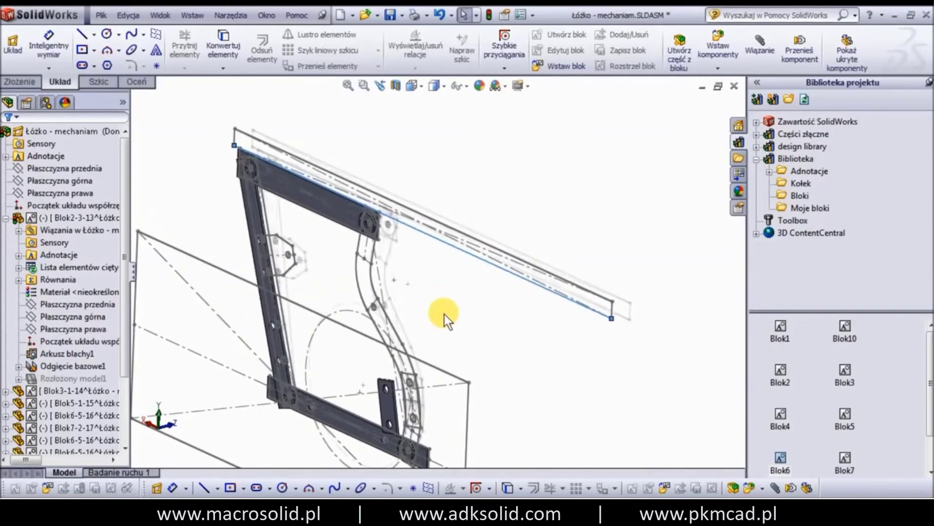
pyautogui.click(349, 87)
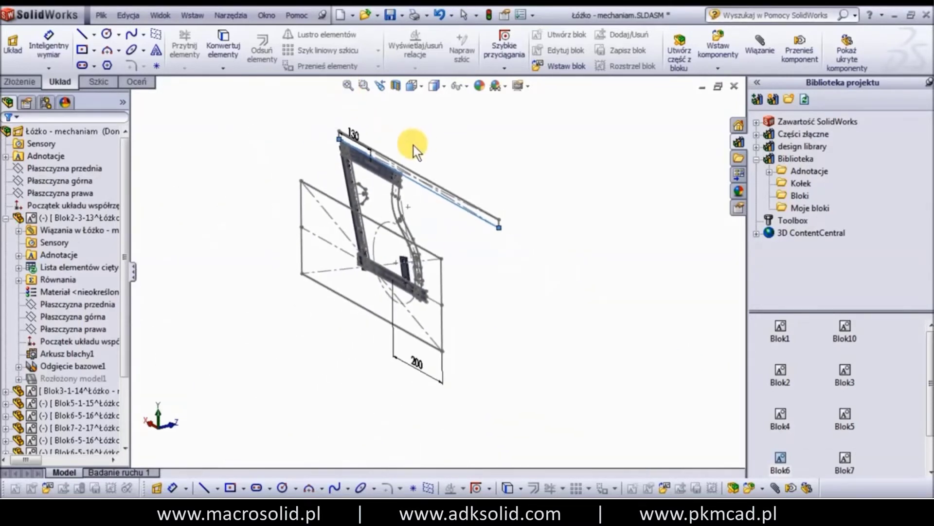
pyautogui.moveTo(414, 146); pyautogui.dragTo(417, 178)
# - Save the assembly and all modified link parts with Zapisz wszystkie
pyautogui.click(390, 15)
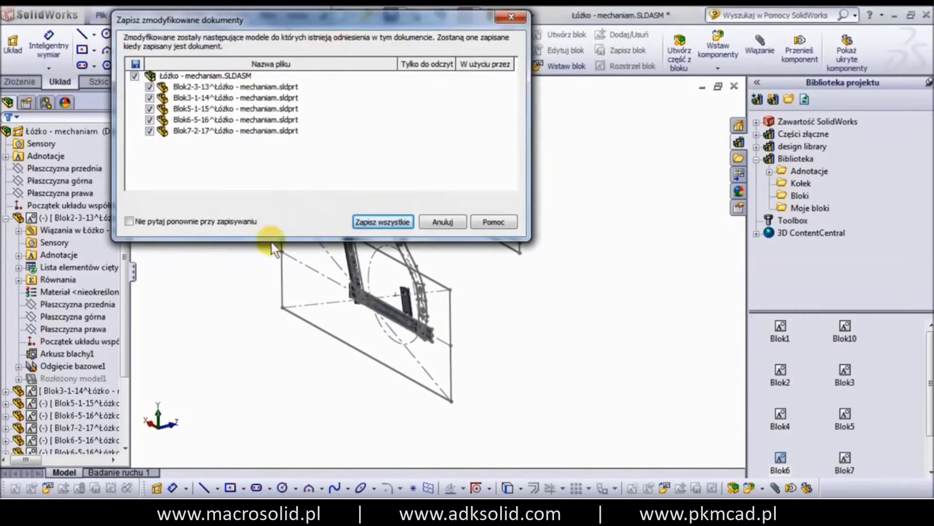
pyautogui.click(400, 223)
pyautogui.click(519, 228)
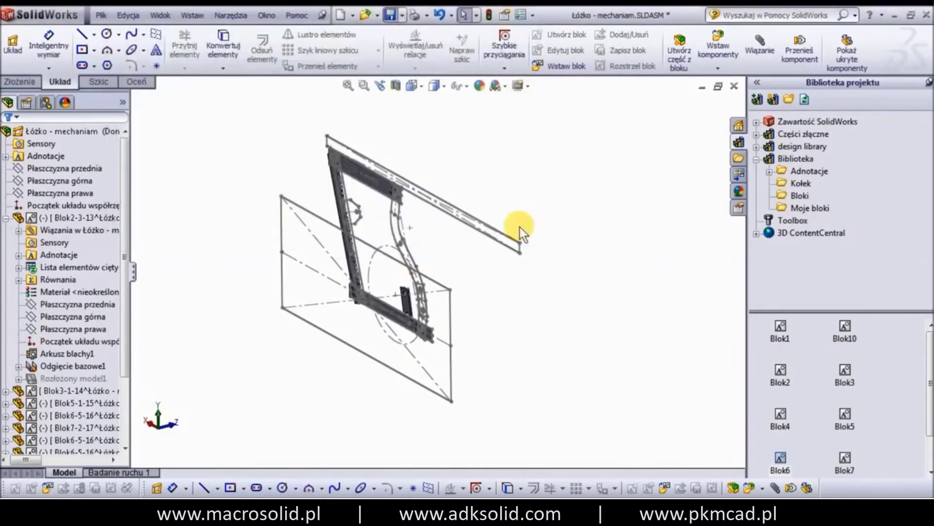
pyautogui.click(5, 219)
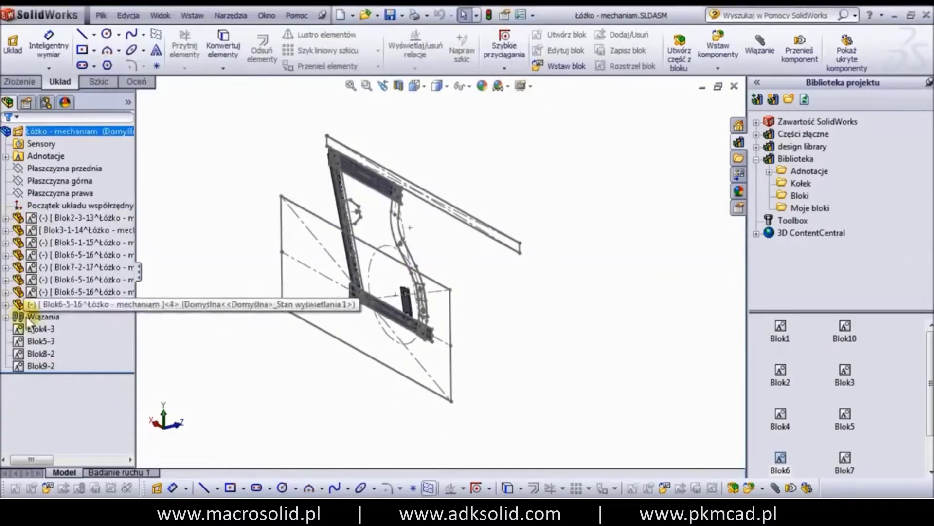
# - Convert sketch block Blok5-3 into the separate part Blok5-3-18
pyautogui.click(34, 327)
pyautogui.click(34, 340)
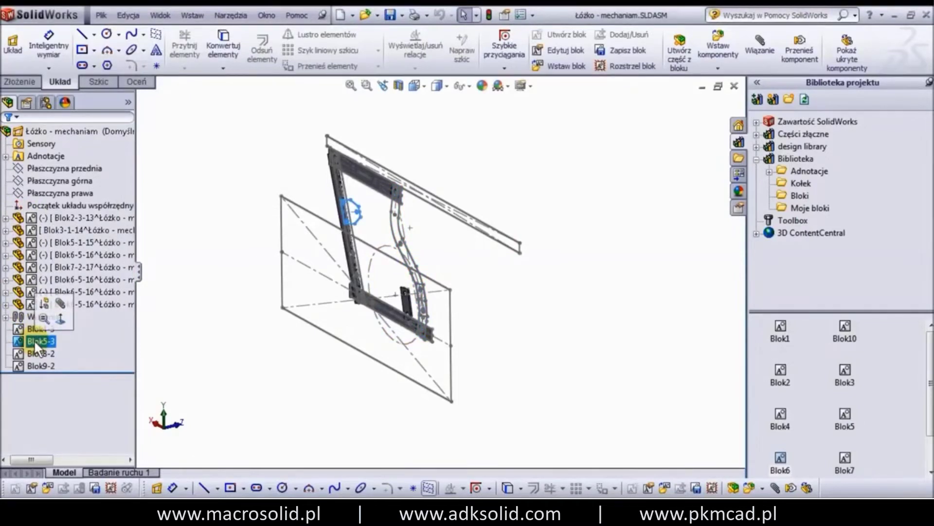
pyautogui.rightClick(33, 339)
pyautogui.click(87, 425)
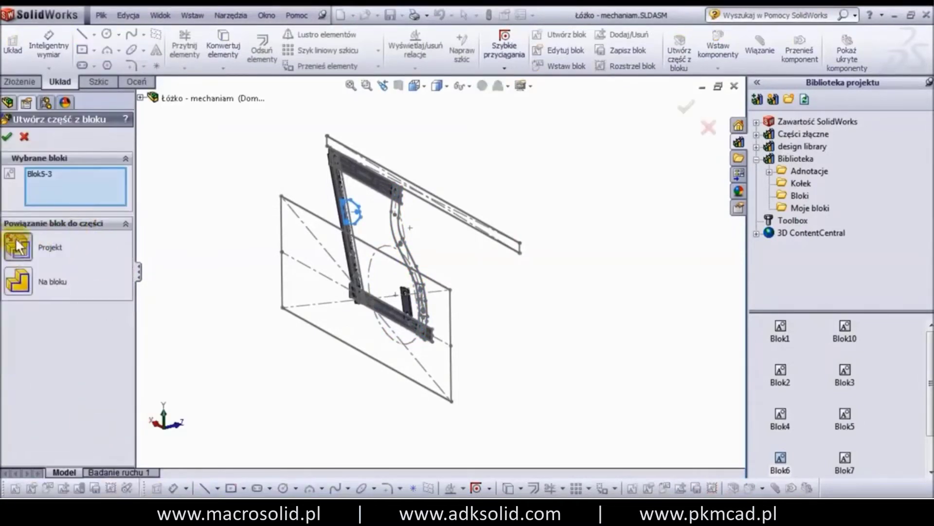
pyautogui.click(7, 138)
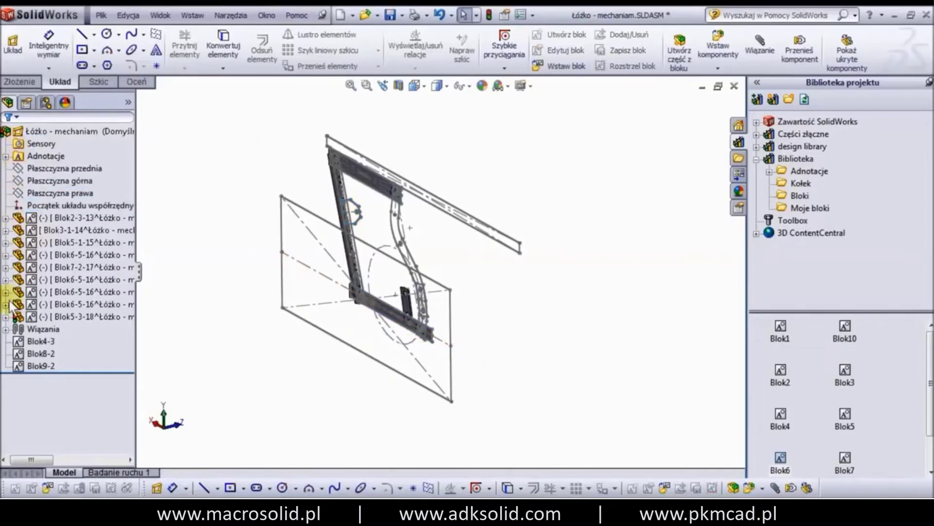
# - Open Blok5-3-18 for in-place editing and select its Szkic1
pyautogui.click(5, 317)
pyautogui.click(55, 427)
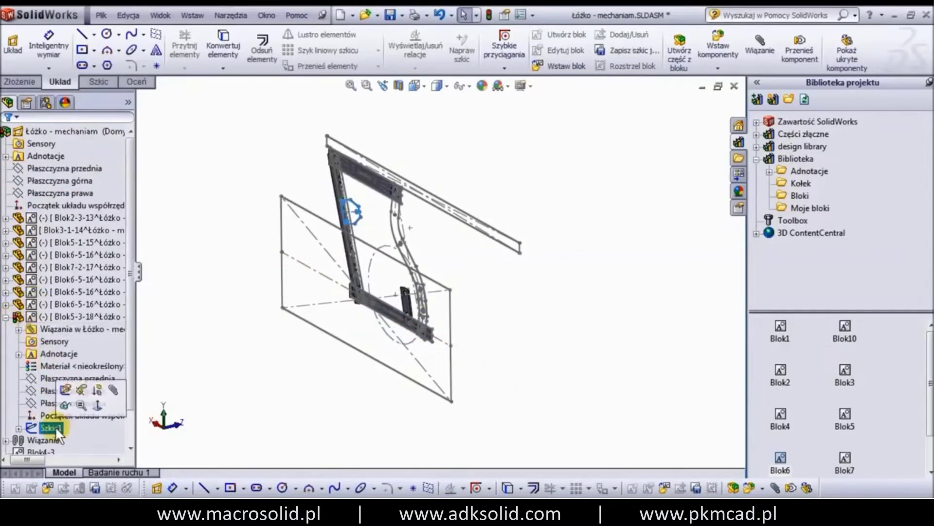
pyautogui.click(80, 316)
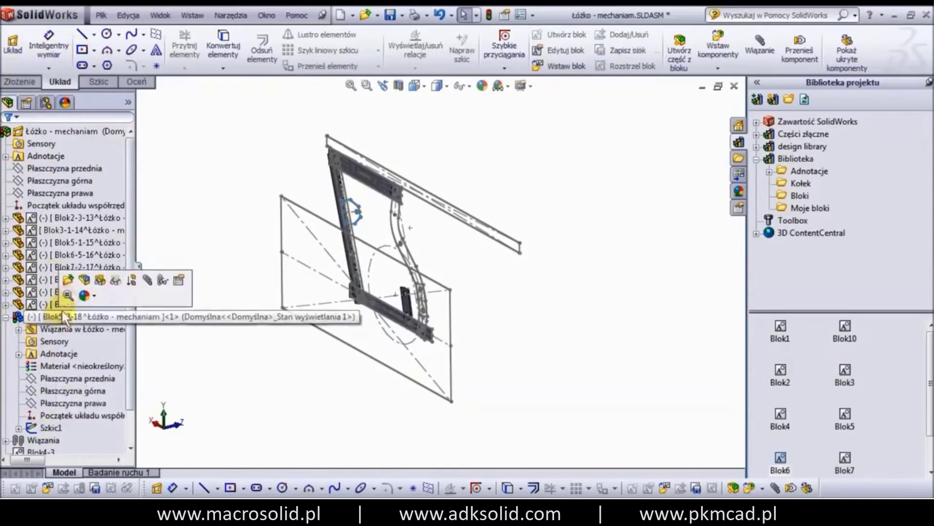
pyautogui.click(81, 284)
pyautogui.click(50, 426)
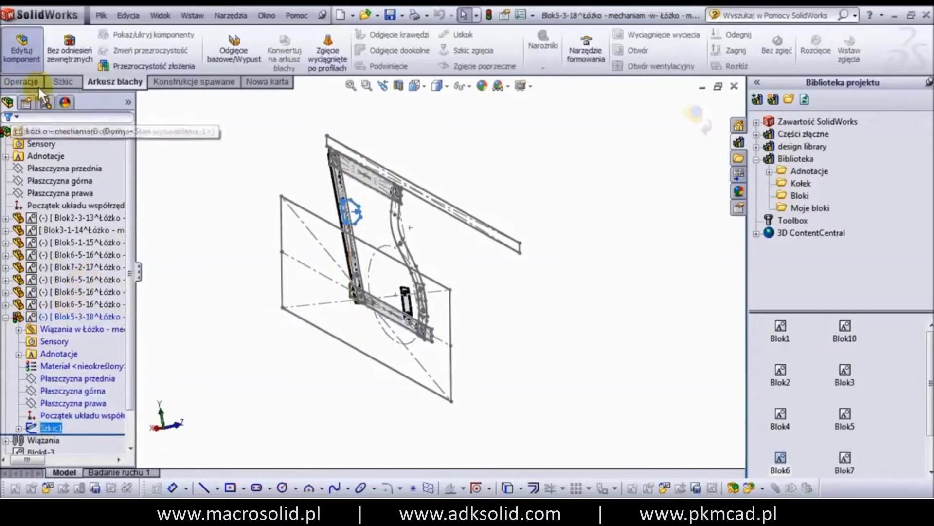
# - Start a base extrusion of the link sketch, reversed, 2.50 mm deep
pyautogui.click(239, 45)
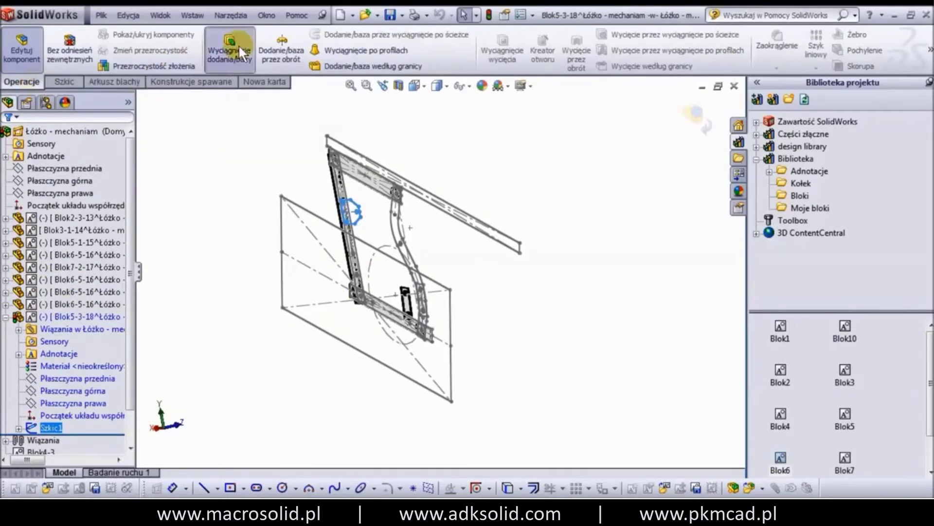
pyautogui.scroll(-5, 371, 215)
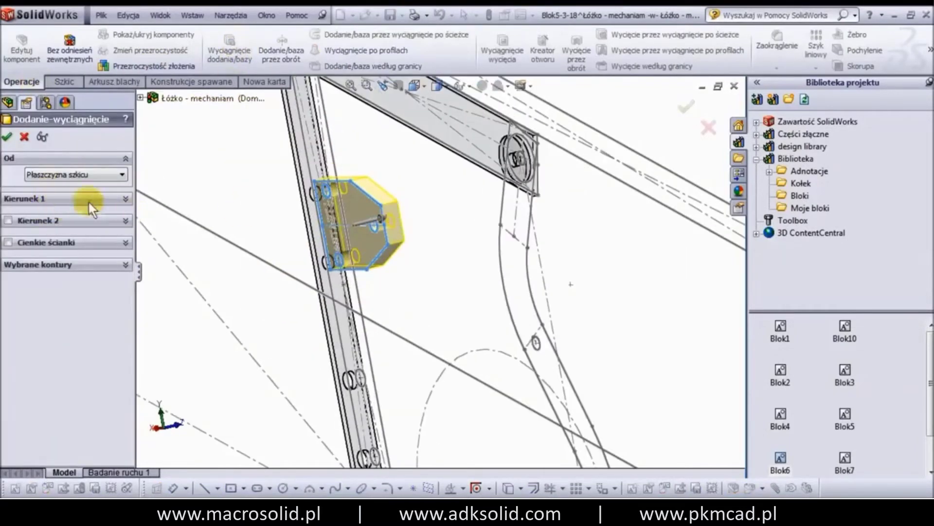
pyautogui.click(125, 197)
pyautogui.click(12, 217)
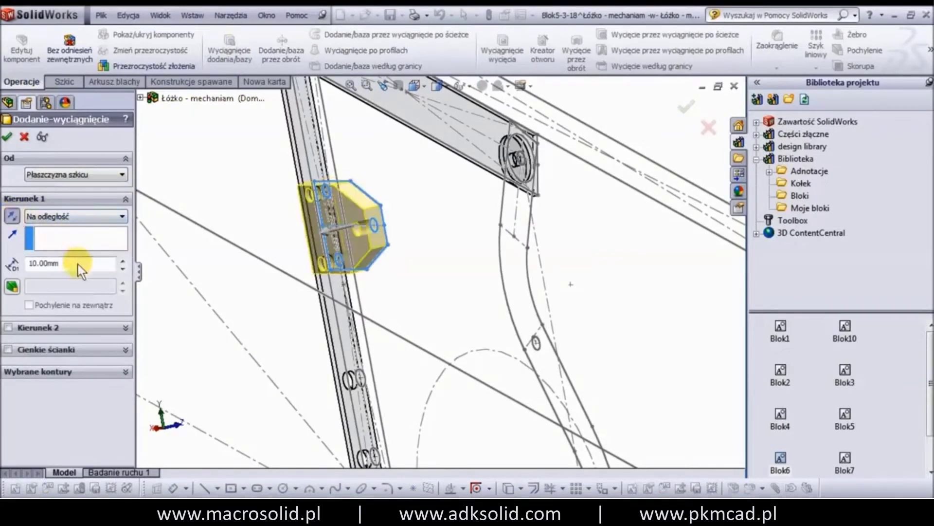
pyautogui.write('5')
pyautogui.press('Return')
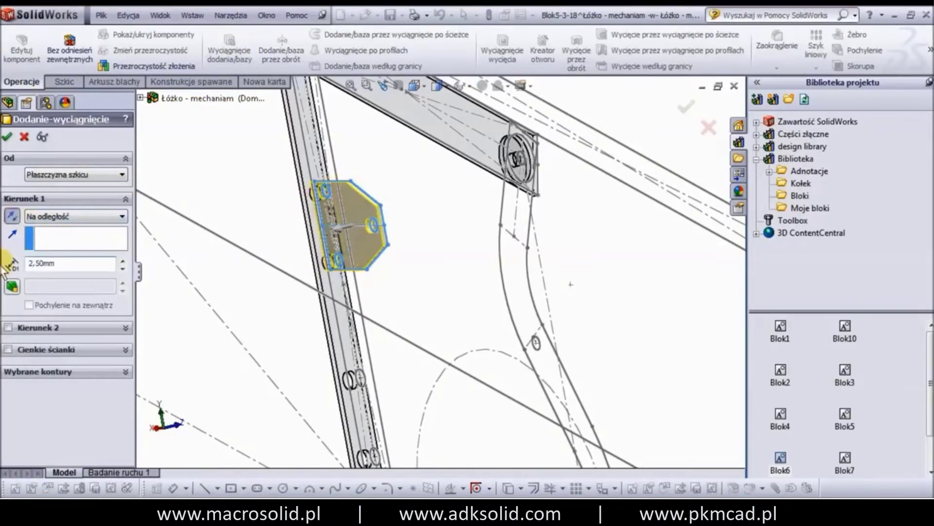
# - Select the plate outline and right hole regions as contours and confirm the extrusion
pyautogui.click(125, 372)
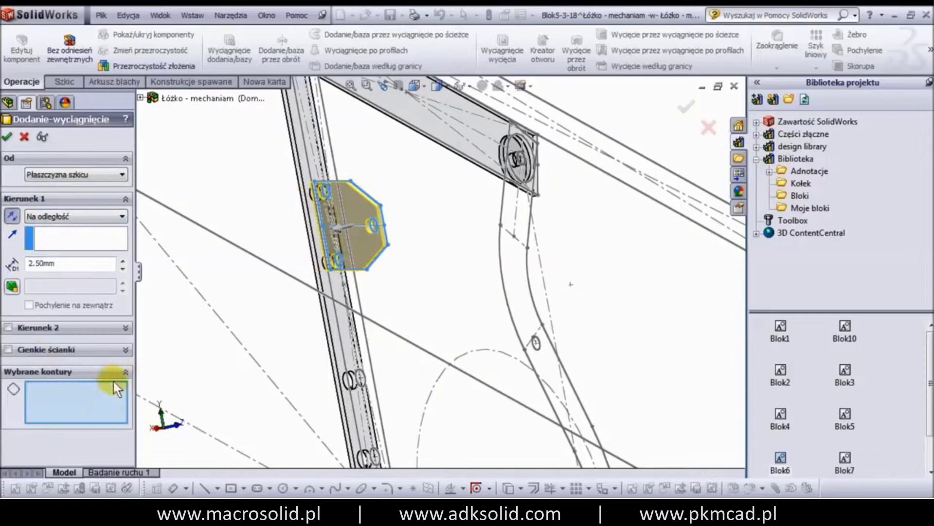
pyautogui.click(362, 210)
pyautogui.scroll(-2, 337, 230)
pyautogui.scroll(-2, 354, 234)
pyautogui.scroll(-3, 410, 233)
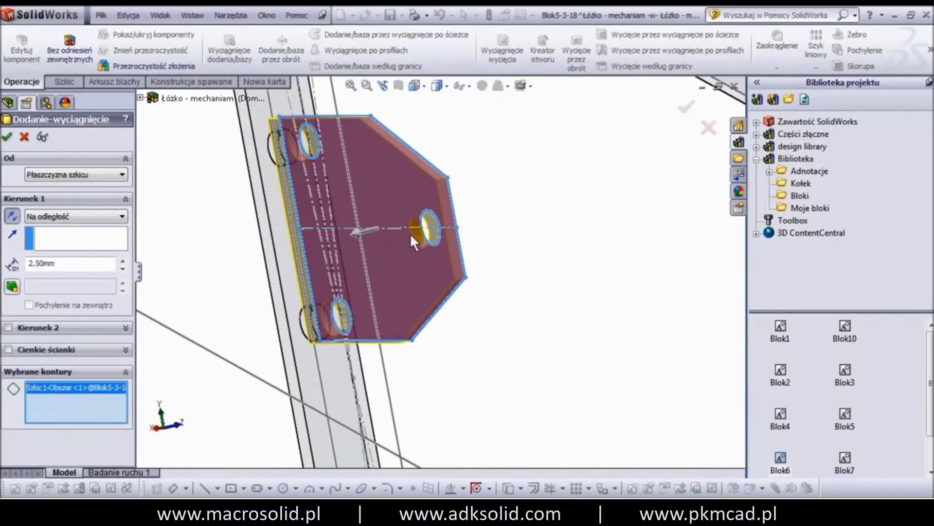
pyautogui.moveTo(389, 246)
pyautogui.mouseDown(button='middle')
pyautogui.moveTo(415, 234)
pyautogui.moveTo(399, 253)
pyautogui.mouseUp(button='middle')
pyautogui.click(412, 234)
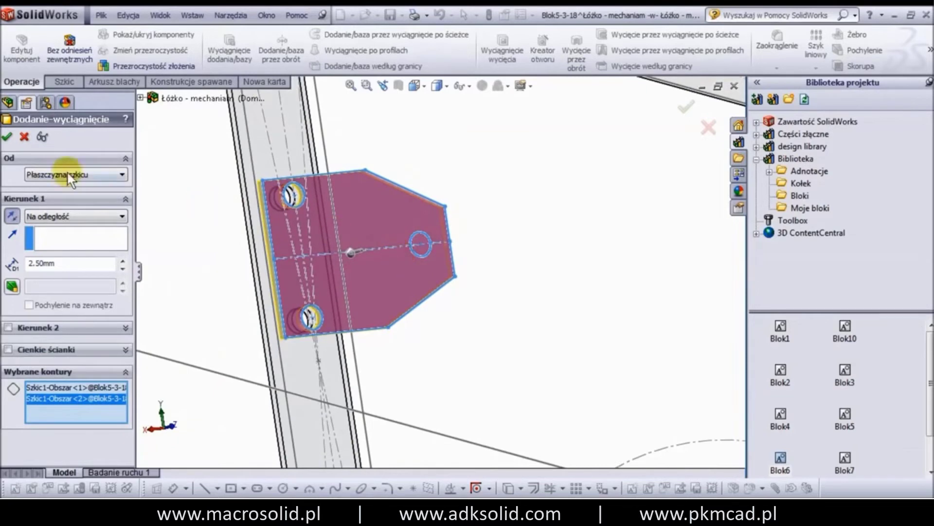
pyautogui.click(7, 138)
# - Orbit to inspect the new plate and check its Dodanie-wyciągnięcie1 feature
pyautogui.moveTo(176, 199)
pyautogui.mouseDown(button='middle')
pyautogui.moveTo(327, 214)
pyautogui.moveTo(280, 194)
pyautogui.mouseUp(button='middle')
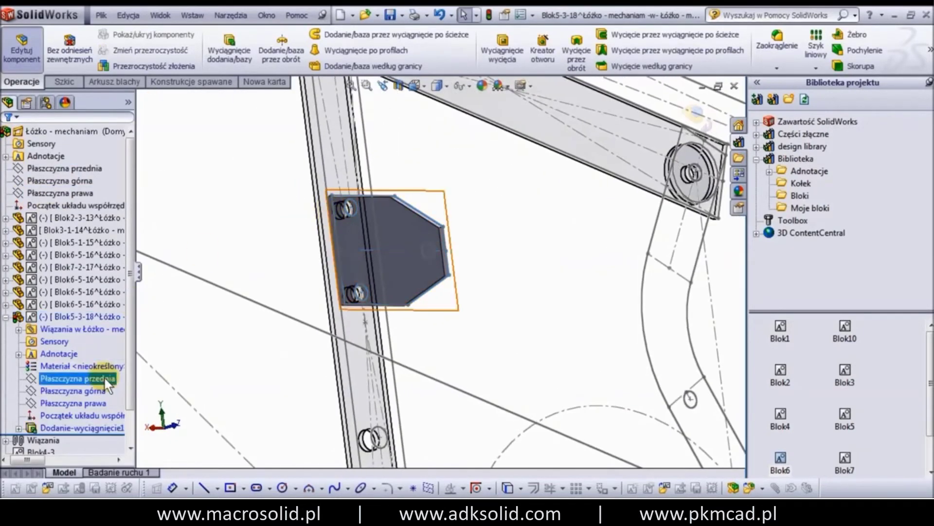
pyautogui.click(86, 425)
pyautogui.click(208, 227)
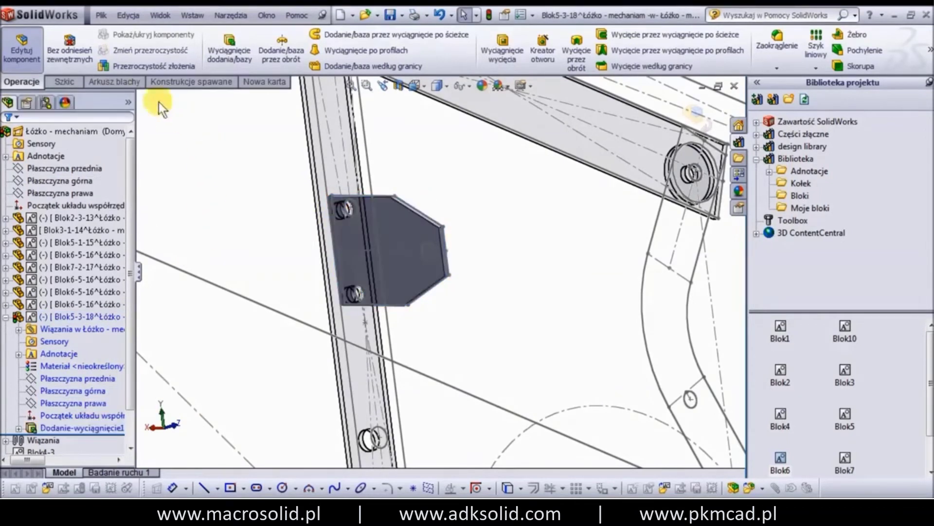
pyautogui.click(112, 84)
# - Convert the plate to sheet metal from its face, keeping 2.50 mm thickness and bend radius
pyautogui.click(297, 44)
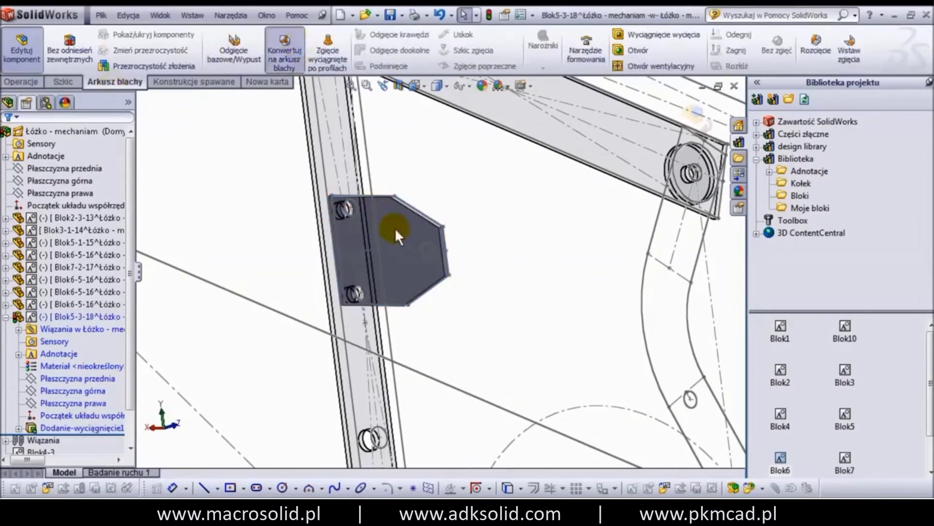
pyautogui.click(396, 227)
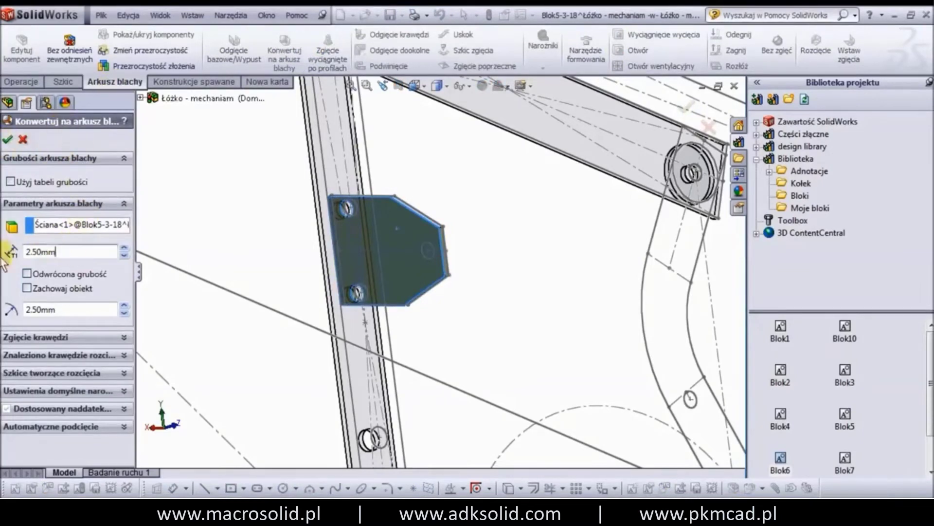
pyautogui.click(76, 305)
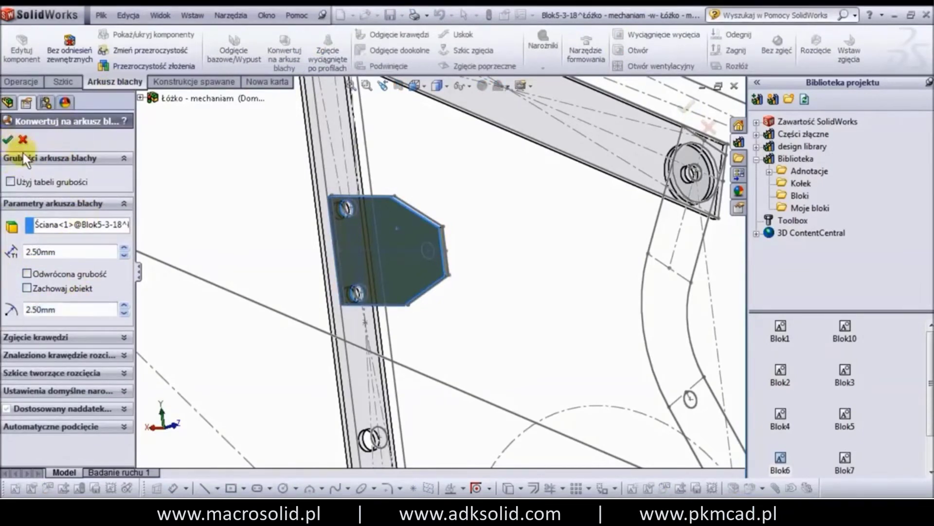
pyautogui.click(6, 139)
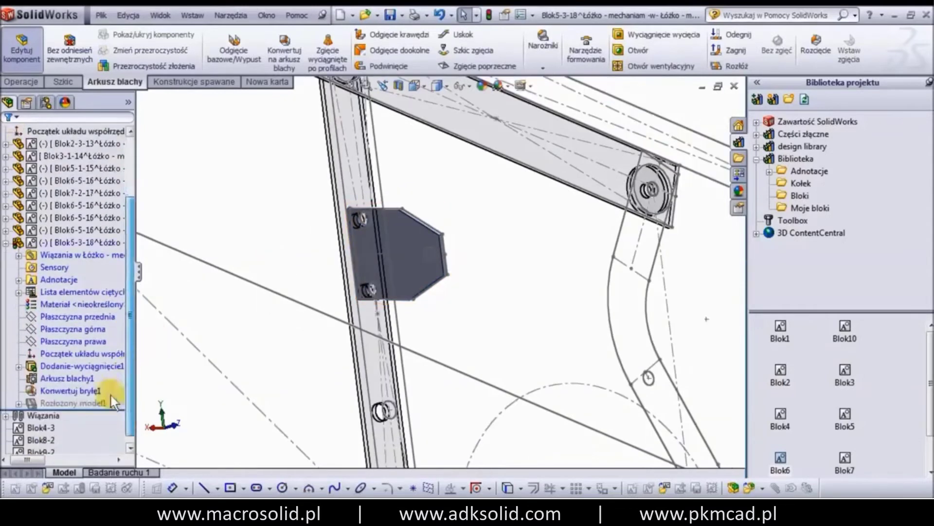
pyautogui.click(86, 379)
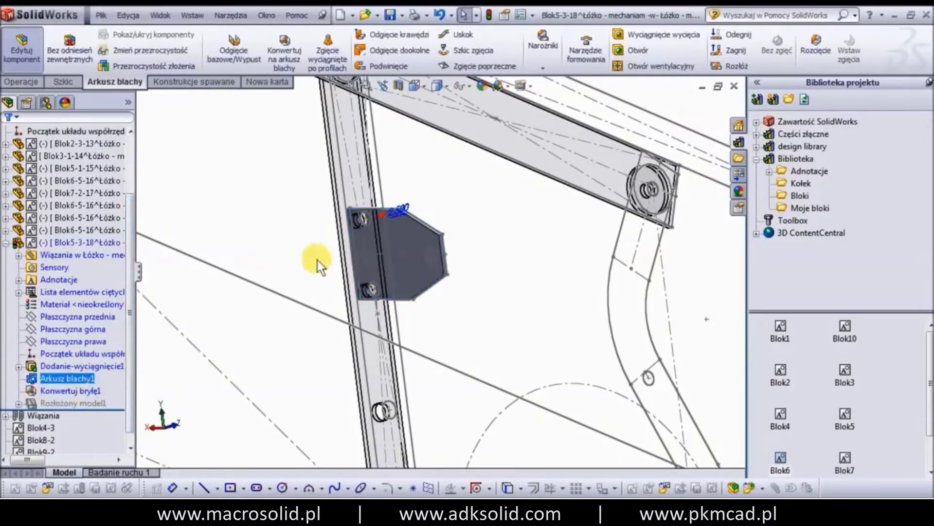
pyautogui.scroll(-5, 388, 244)
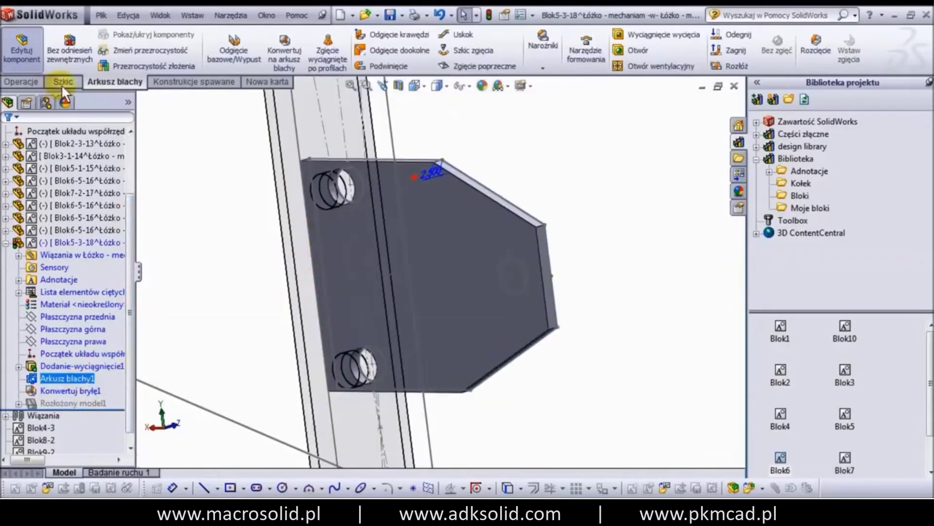
# - Reuse the plate's sketch for a new boss extrusion with selected contours
pyautogui.click(19, 366)
pyautogui.click(46, 375)
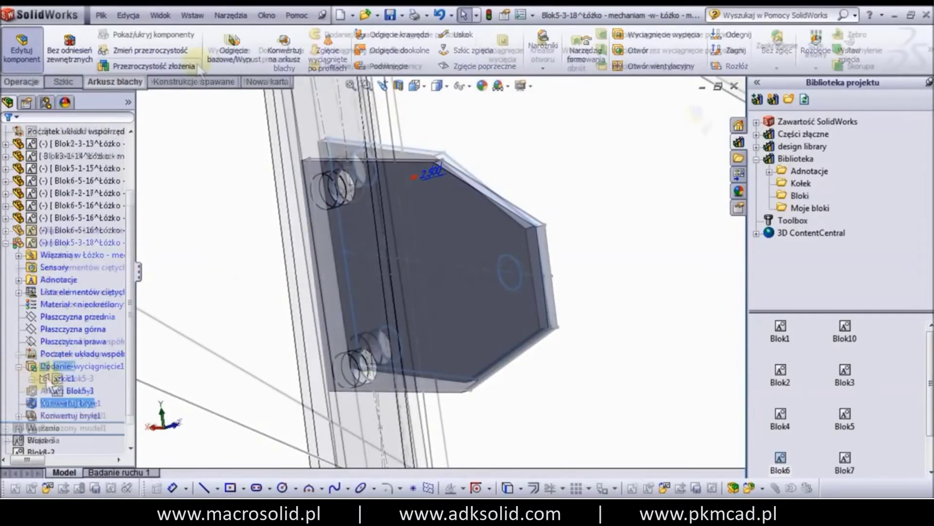
pyautogui.click(219, 49)
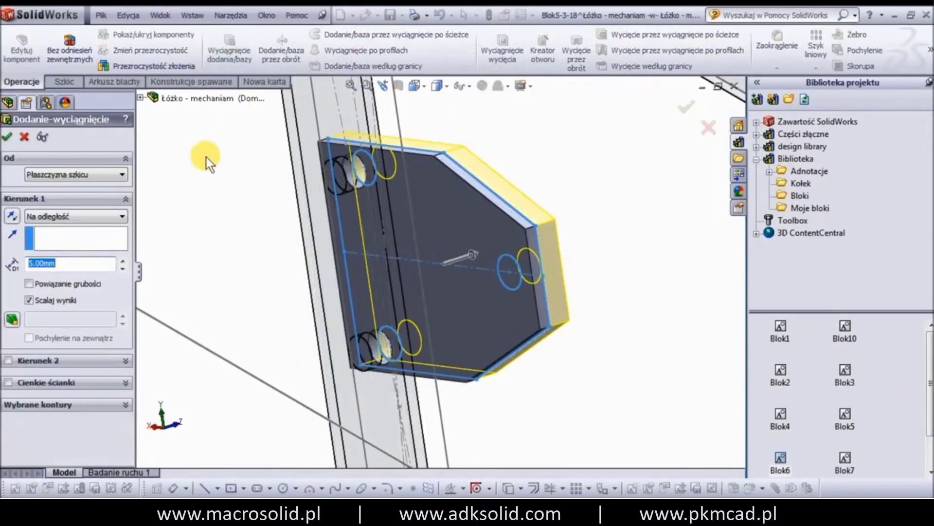
pyautogui.click(123, 405)
pyautogui.scroll(2, 523, 278)
pyautogui.scroll(-5, 326, 314)
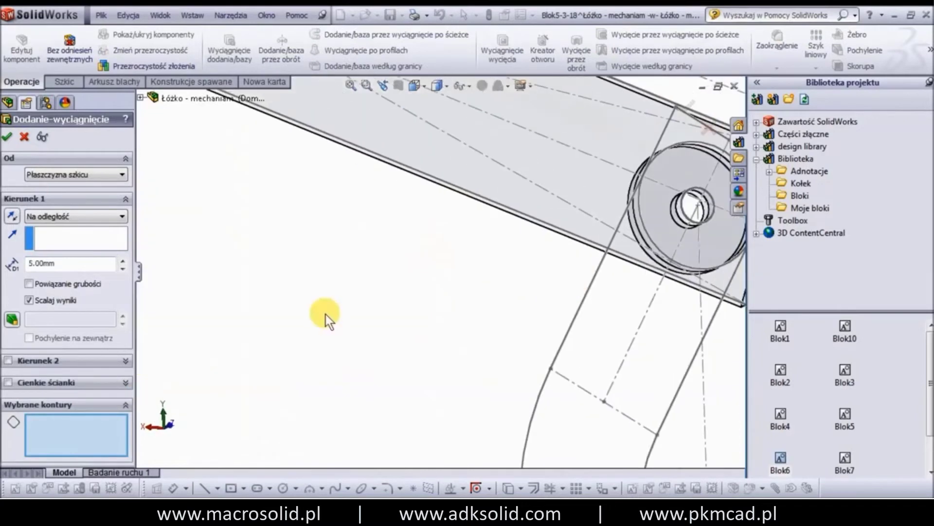
pyautogui.scroll(5, 245, 299)
pyautogui.scroll(-5, 347, 276)
# - Choose the sketch region around the right hole as the extrusion contour
pyautogui.click(333, 275)
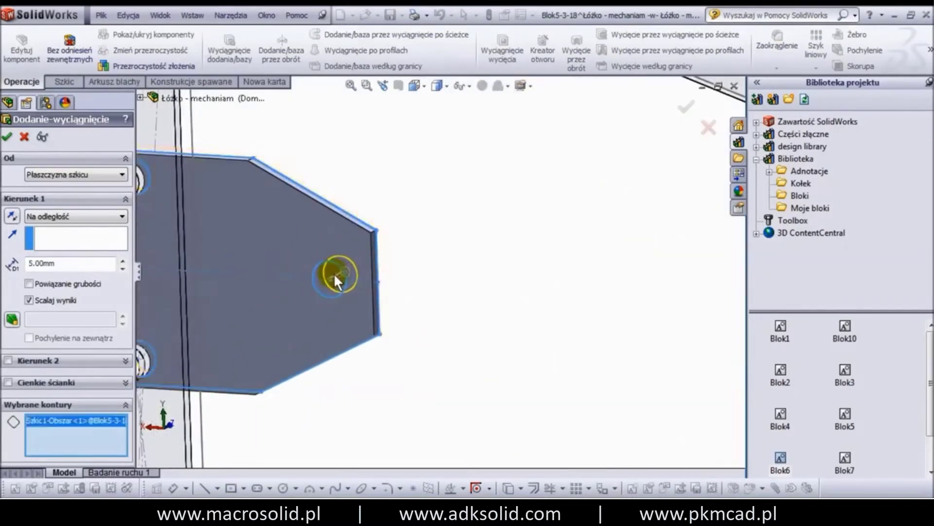
pyautogui.click(333, 273)
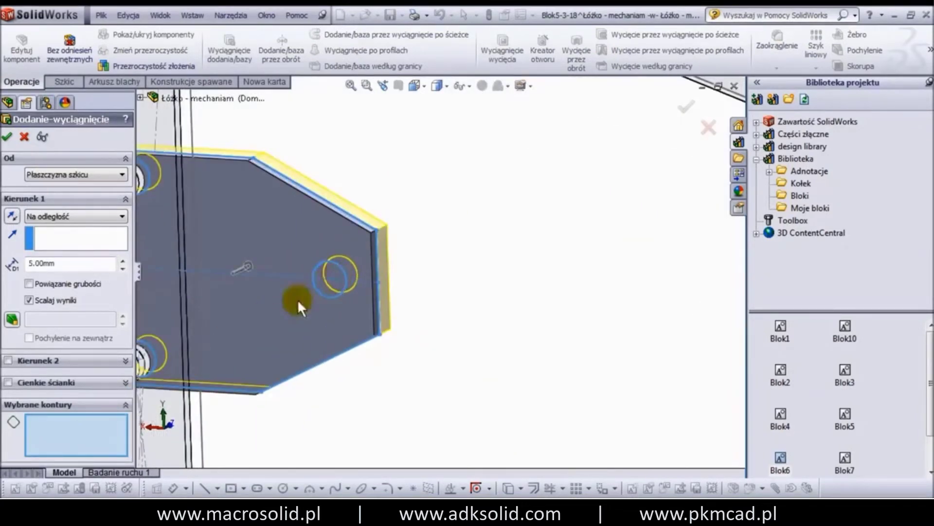
pyautogui.moveTo(341, 275)
pyautogui.mouseDown(button='middle')
pyautogui.moveTo(324, 277)
pyautogui.moveTo(324, 265)
pyautogui.mouseUp(button='middle')
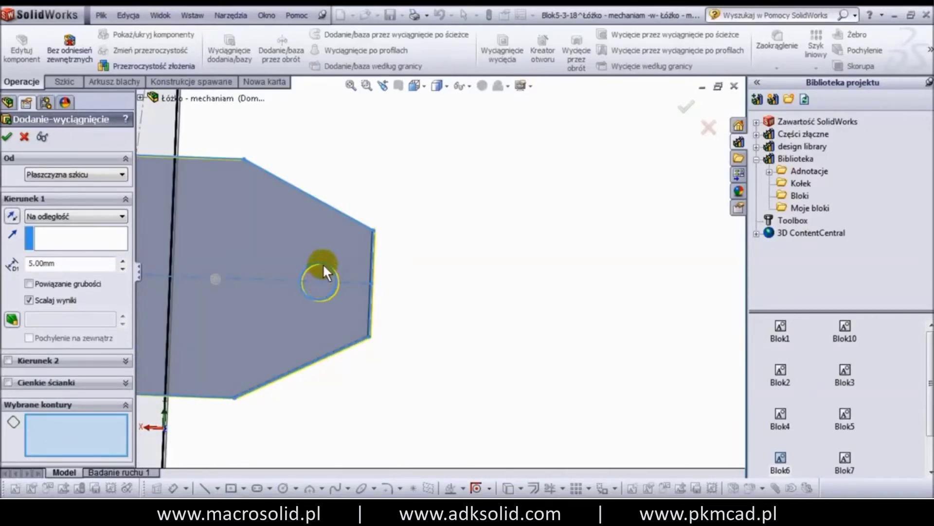
pyautogui.scroll(5, 233, 309)
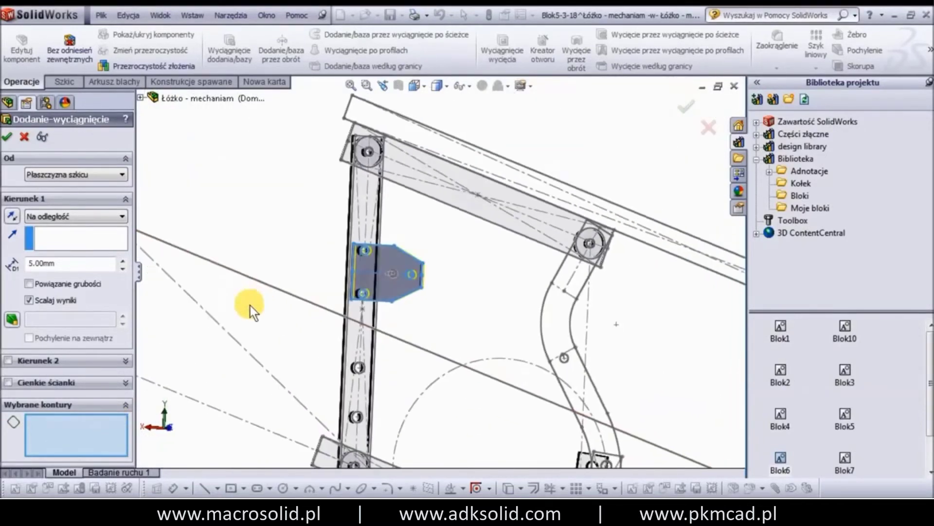
pyautogui.moveTo(251, 305); pyautogui.dragTo(399, 261, button='middle')
pyautogui.scroll(-3, 359, 270)
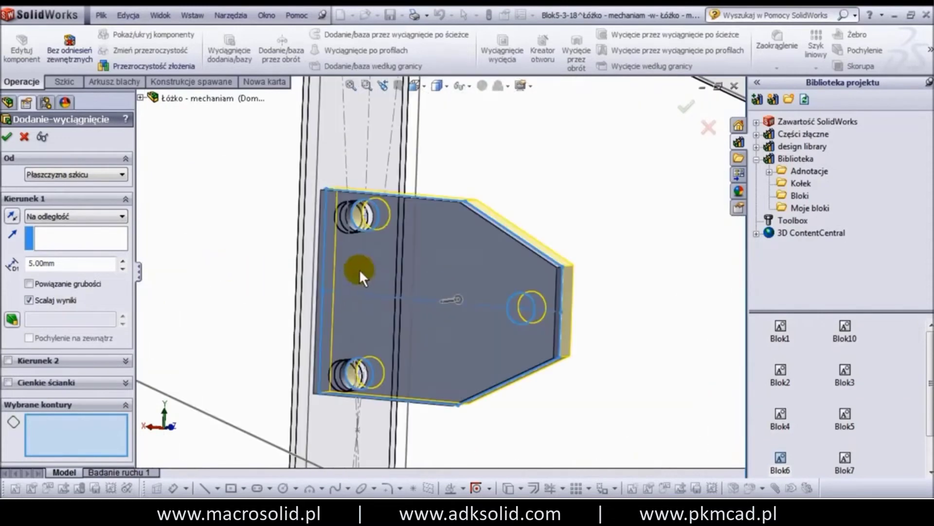
pyautogui.click(525, 306)
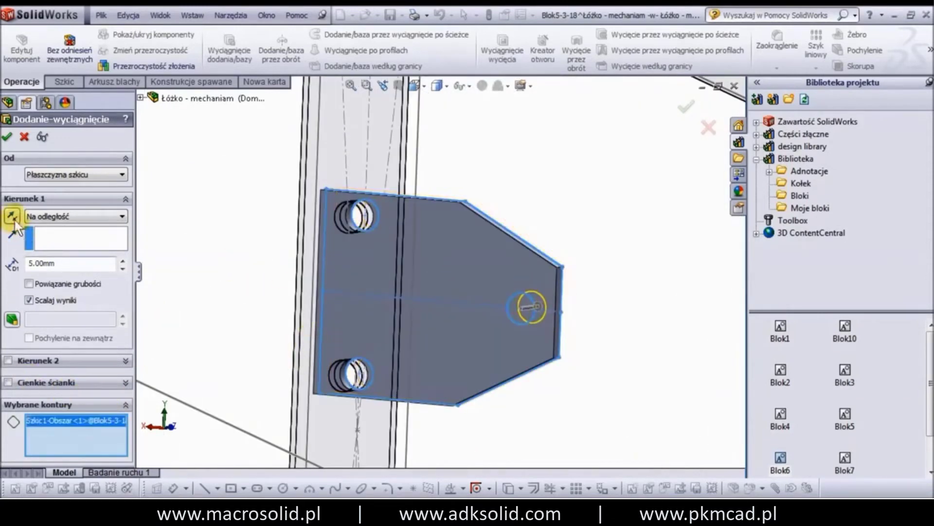
# - Start the extrusion from the plate face, 2.5 mm deep, and confirm it
pyautogui.click(101, 175)
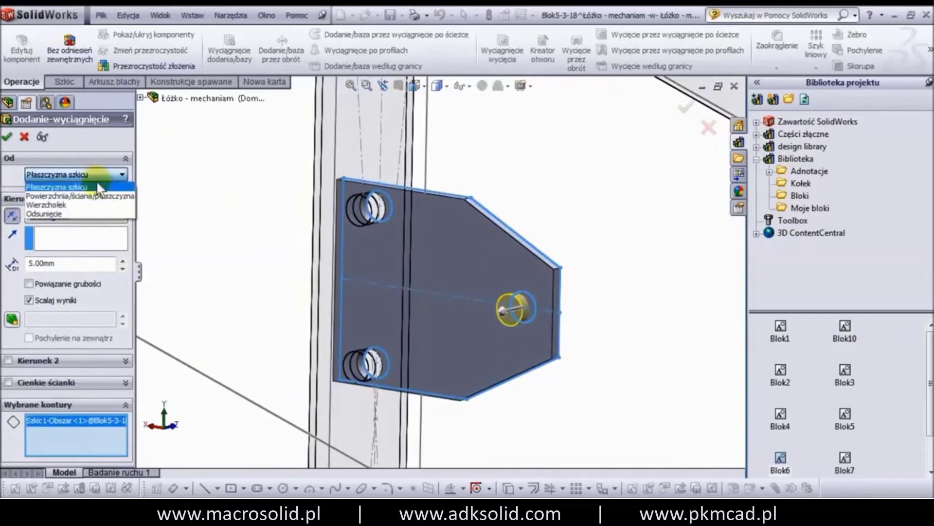
pyautogui.click(68, 189)
pyautogui.click(481, 254)
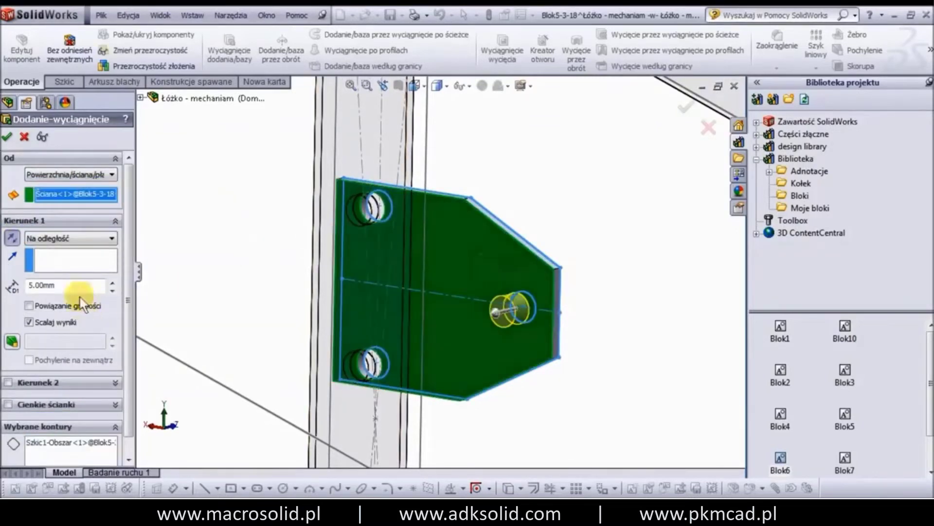
pyautogui.write('2.5')
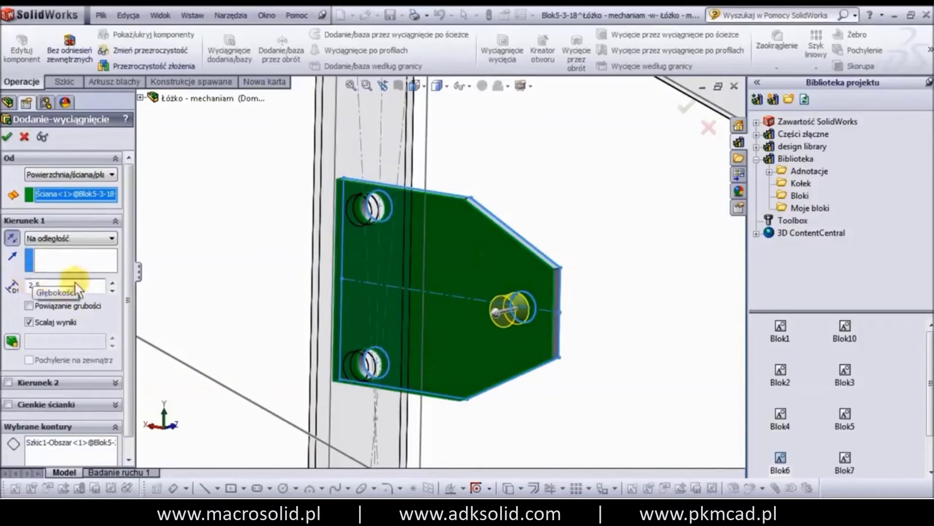
pyautogui.press('Return')
pyautogui.click(8, 139)
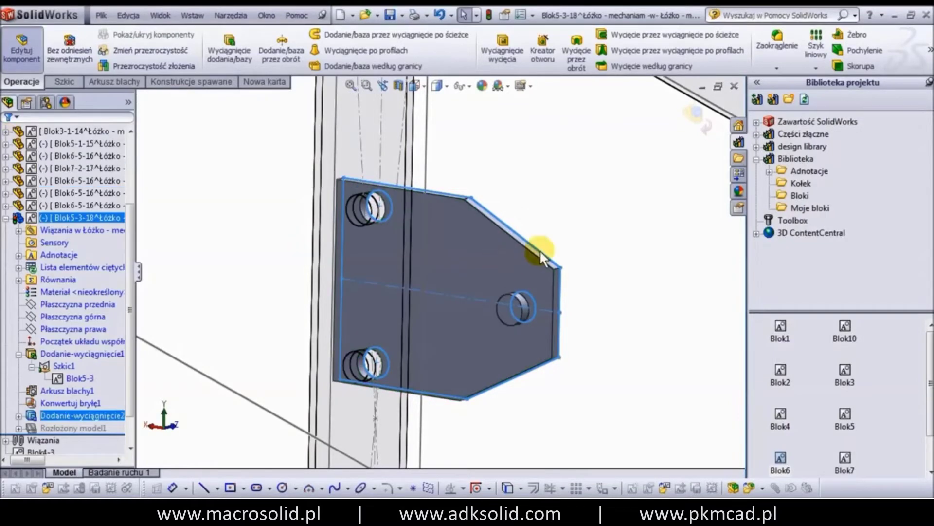
# - Sketch a circle centred on the pin hole on the plate face
pyautogui.moveTo(520, 282)
pyautogui.mouseDown(button='middle')
pyautogui.moveTo(482, 292)
pyautogui.moveTo(505, 289)
pyautogui.mouseUp(button='middle')
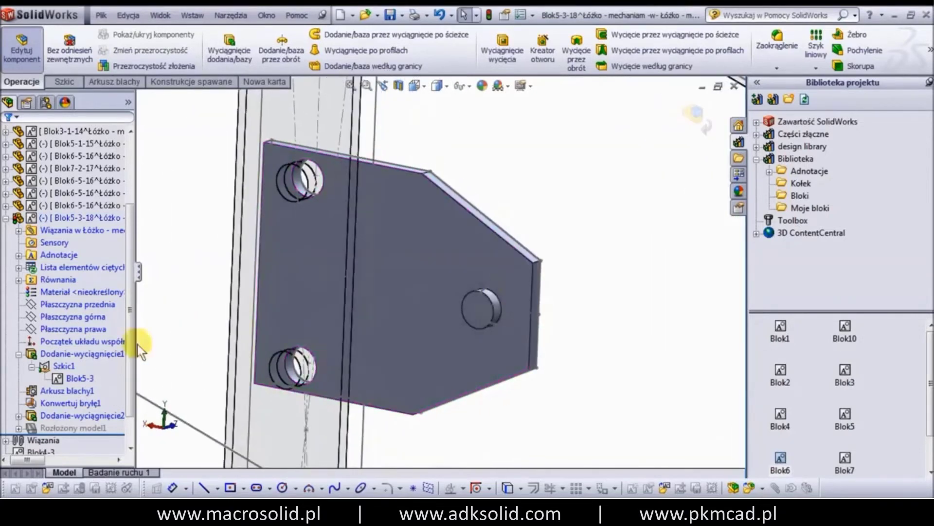
pyautogui.click(476, 301)
pyautogui.click(537, 262)
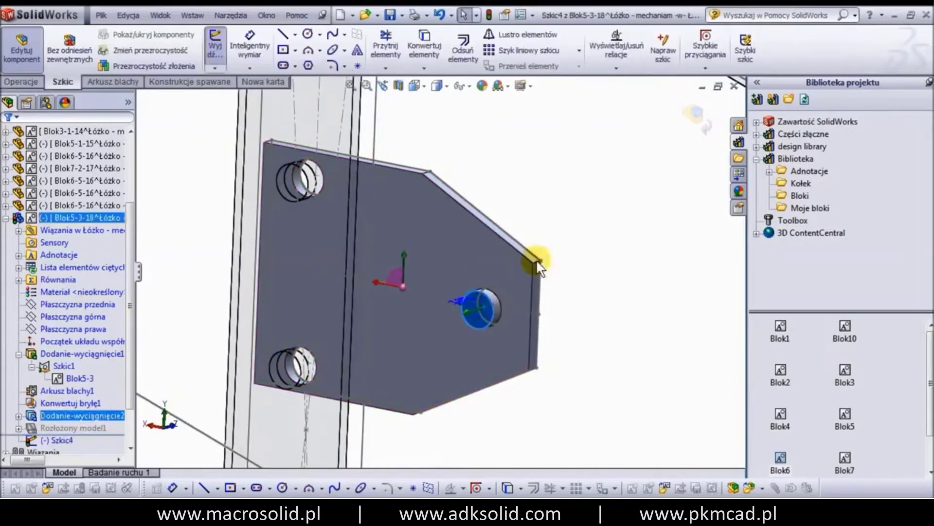
pyautogui.click(306, 38)
pyautogui.click(477, 309)
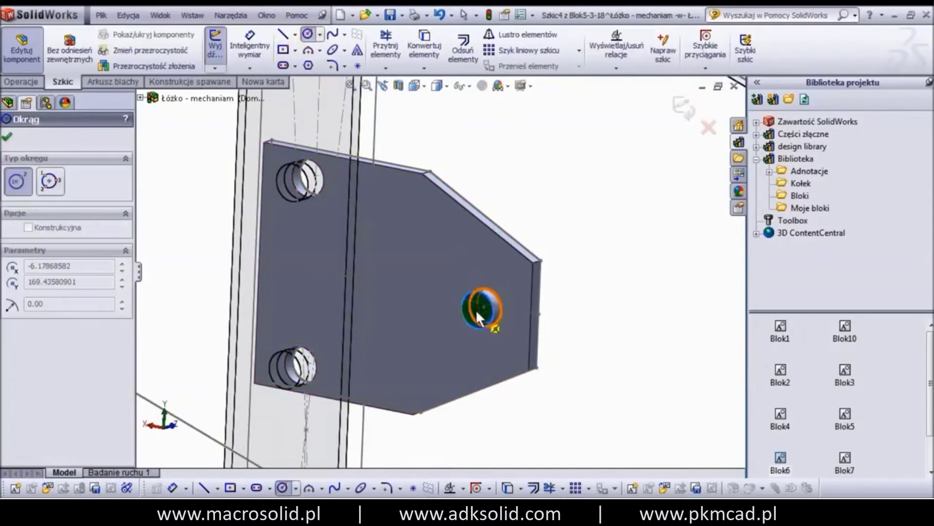
pyautogui.click(492, 285)
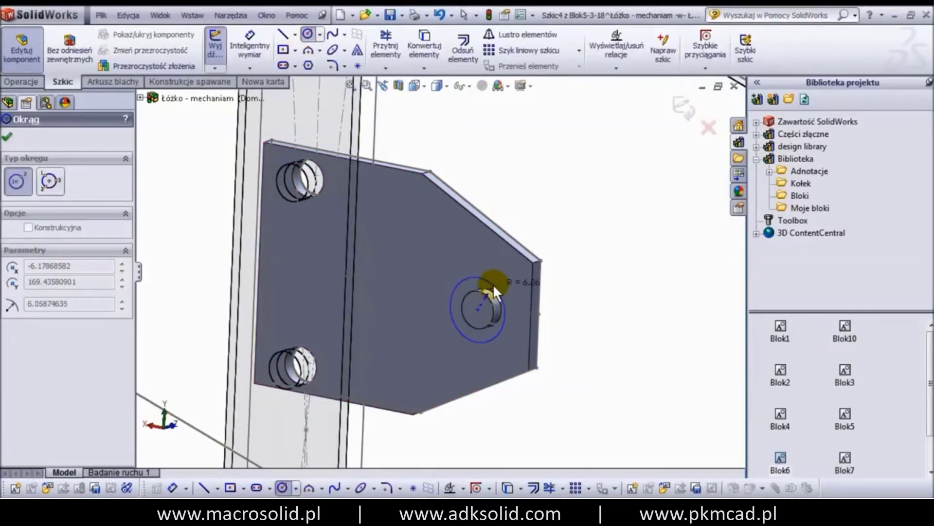
pyautogui.click(494, 284)
# - Dimension the circle to a 10 mm diameter
pyautogui.moveTo(651, 206); pyautogui.dragTo(650, 161, button='right')
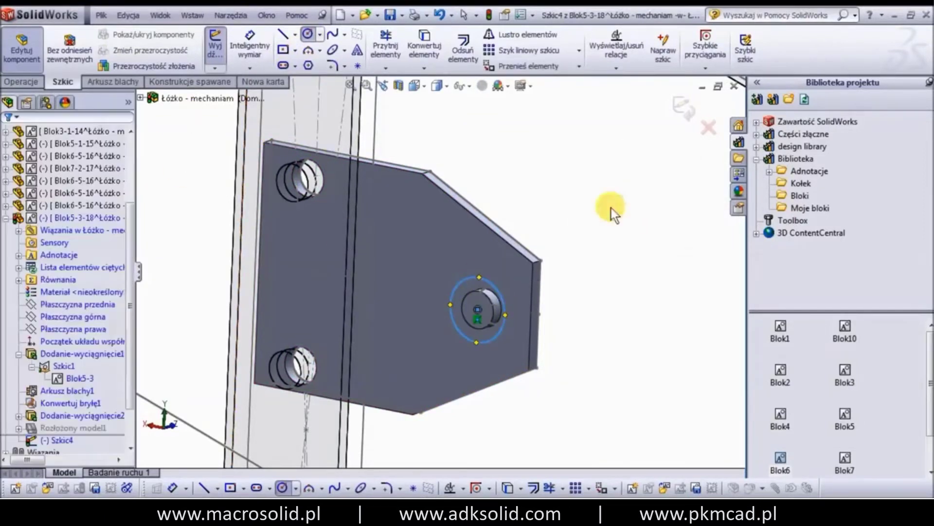
pyautogui.click(499, 287)
pyautogui.click(570, 266)
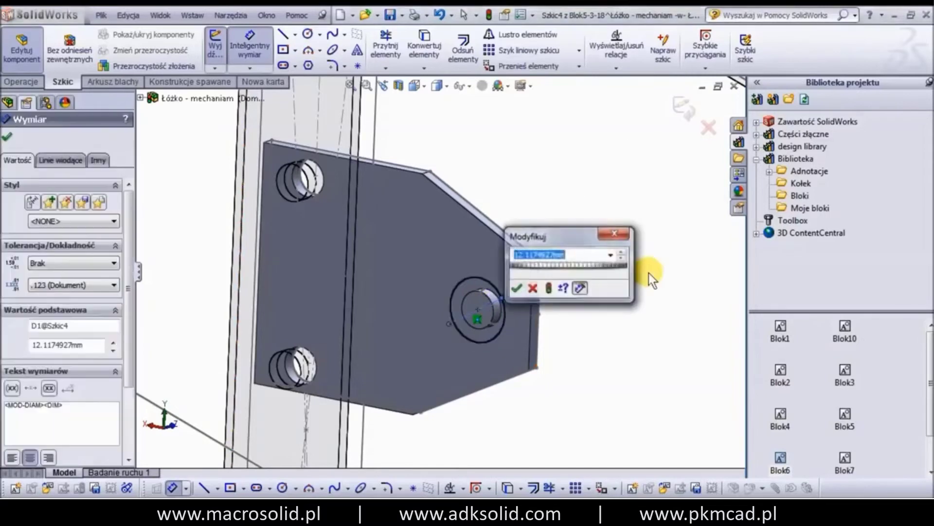
pyautogui.write('10')
pyautogui.press('Return')
# - Extrude the circle 2 mm as a boss merged with the plate body
pyautogui.click(36, 80)
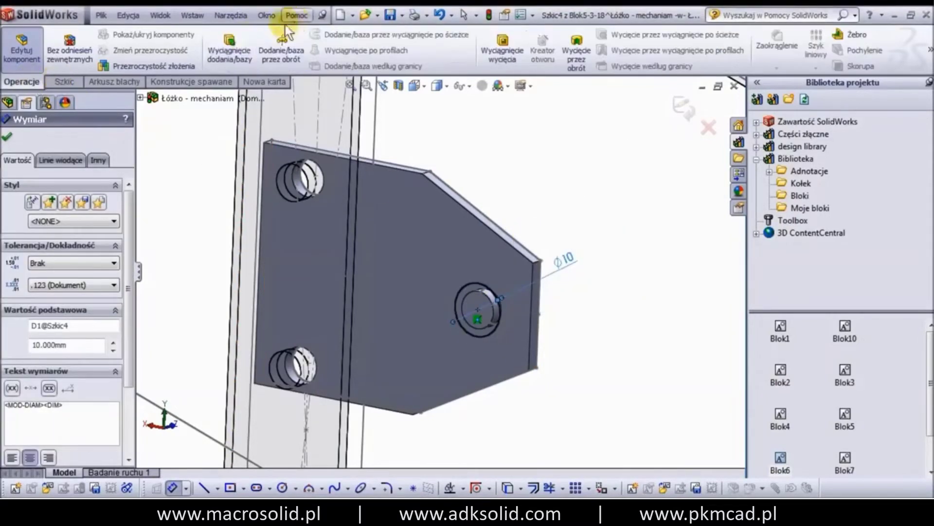
pyautogui.click(239, 43)
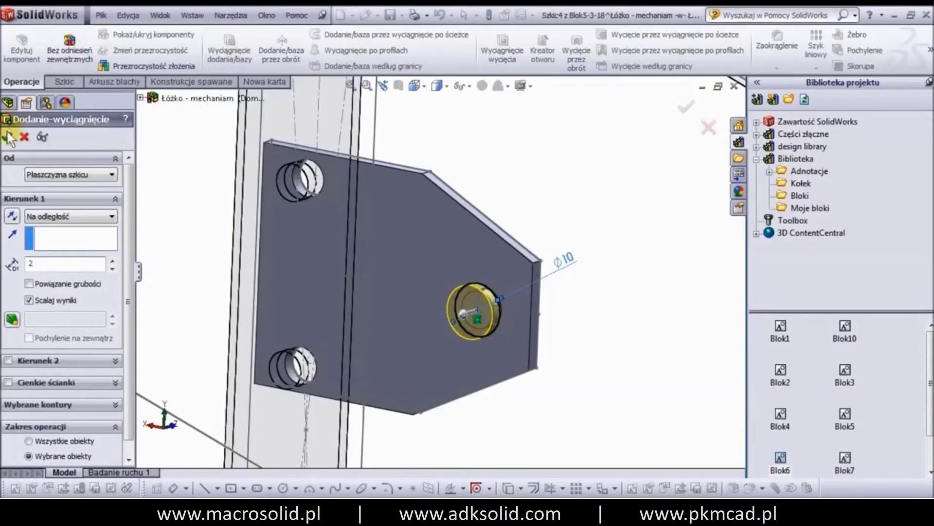
pyautogui.scroll(-1, 91, 366)
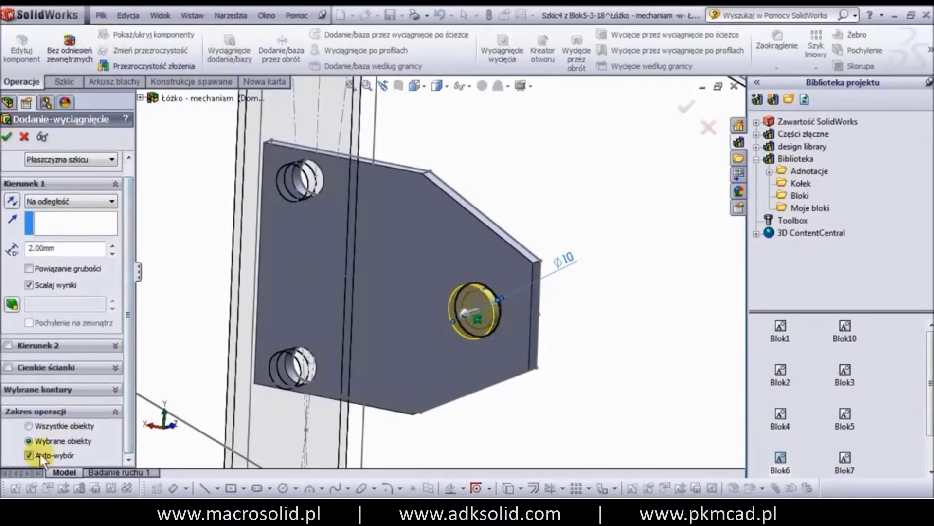
pyautogui.scroll(-2, 128, 414)
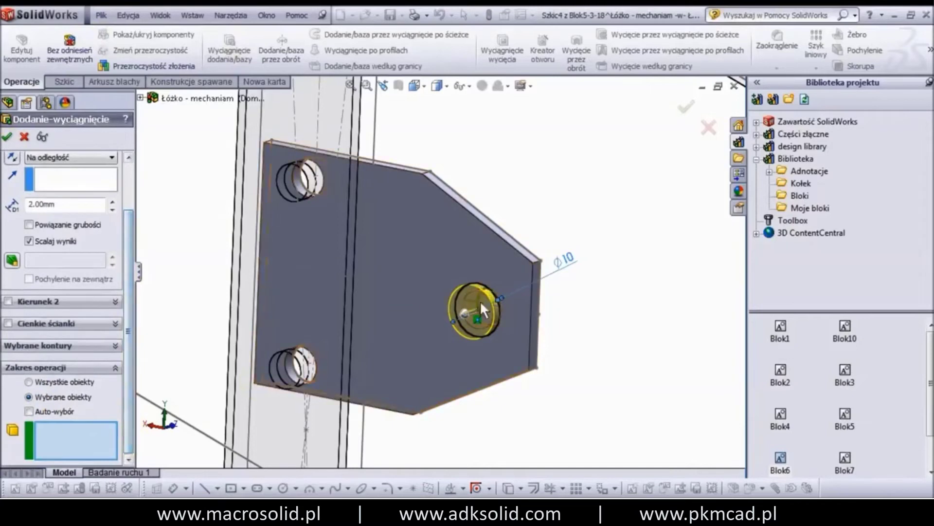
pyautogui.scroll(-3, 479, 301)
pyautogui.moveTo(483, 320); pyautogui.dragTo(494, 286, button='middle')
pyautogui.click(496, 292)
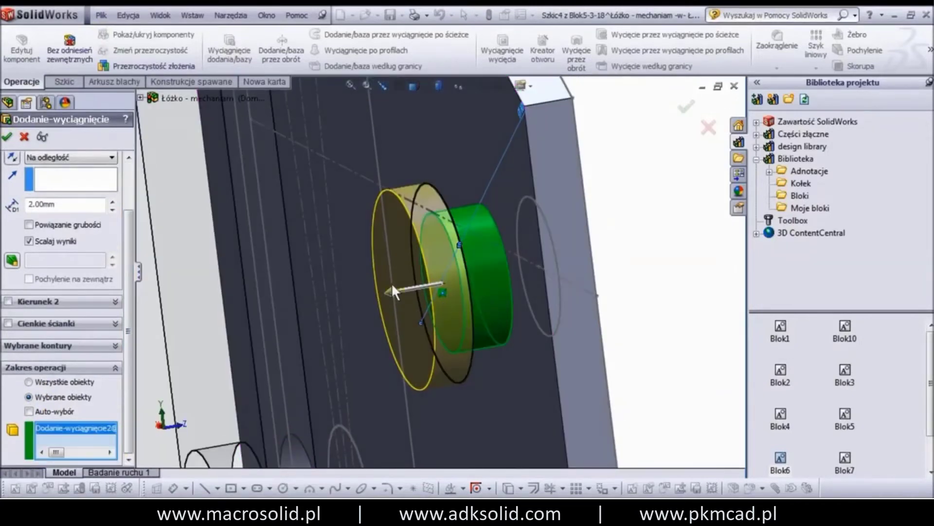
pyautogui.click(6, 136)
pyautogui.scroll(5, 604, 220)
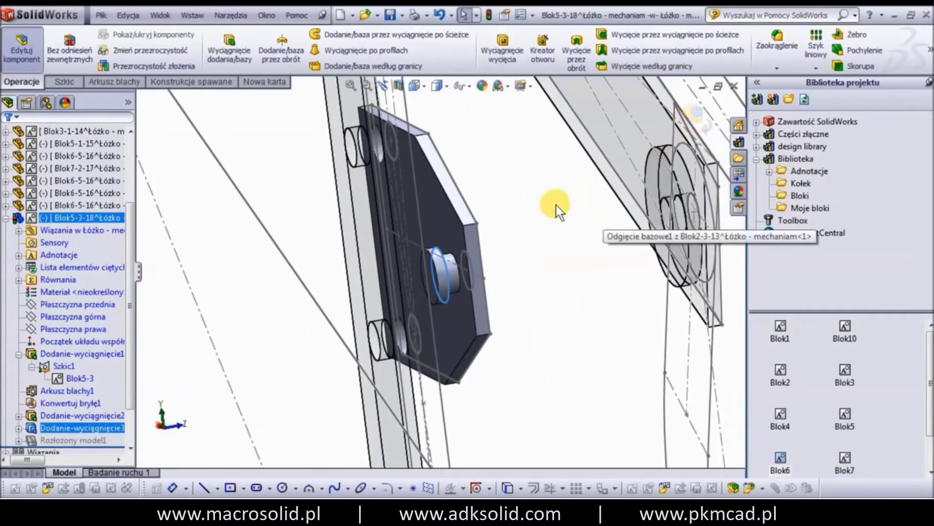
# - Exit part editing and drag the hexagonal plate away to the left
pyautogui.moveTo(539, 211); pyautogui.dragTo(567, 212, button='middle')
pyautogui.click(695, 113)
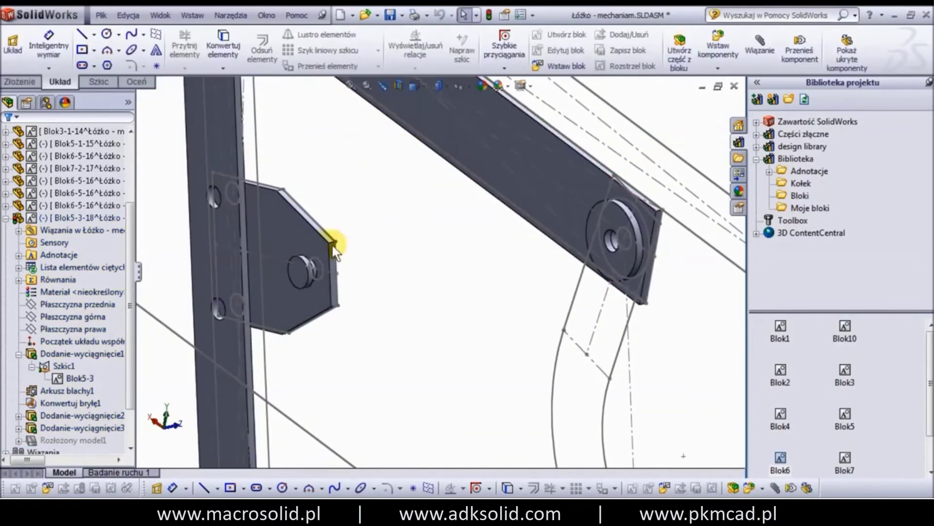
pyautogui.moveTo(308, 238); pyautogui.dragTo(224, 250)
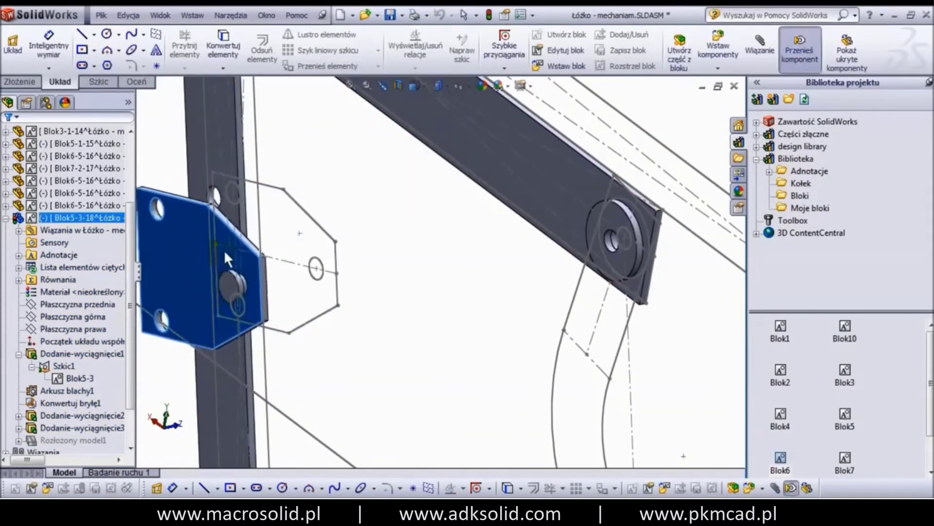
pyautogui.press('Escape')
pyautogui.scroll(3, 282, 236)
# - Mate the plate's hidden face coincident with the vertical Blok2-3-13 bar
pyautogui.click(298, 206)
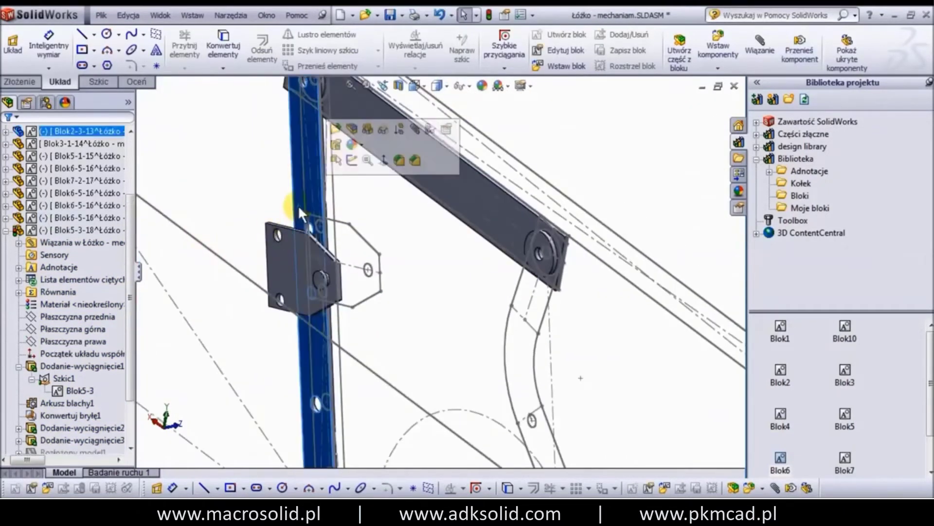
pyautogui.click(418, 134)
pyautogui.rightClick(287, 252)
pyautogui.click(313, 235)
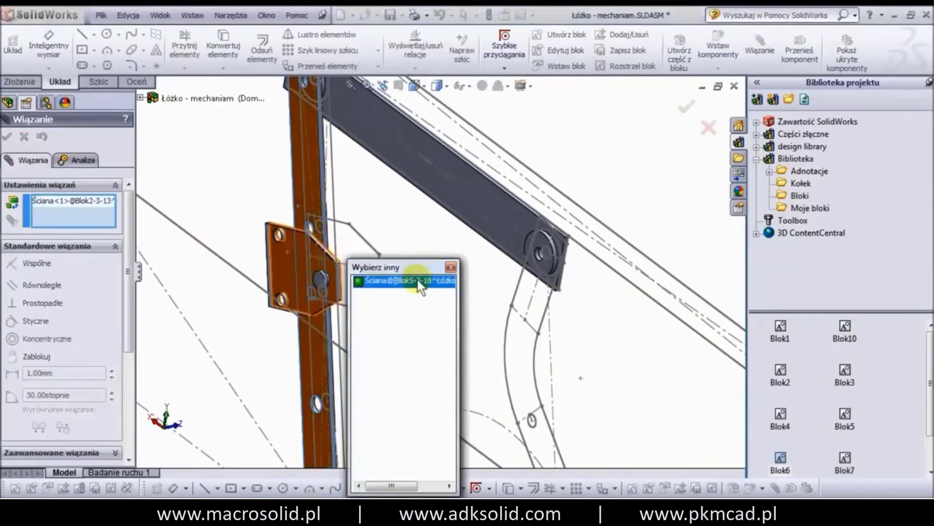
pyautogui.click(417, 281)
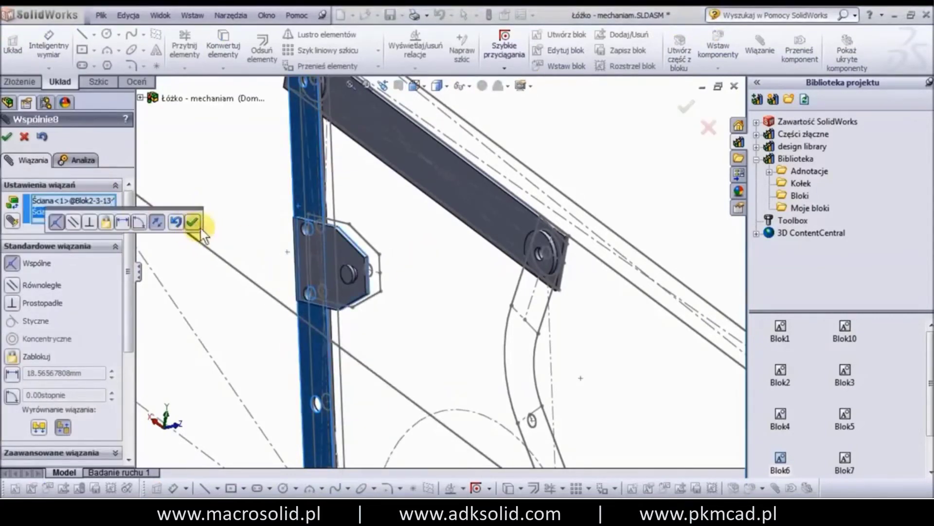
pyautogui.click(198, 228)
pyautogui.click(8, 137)
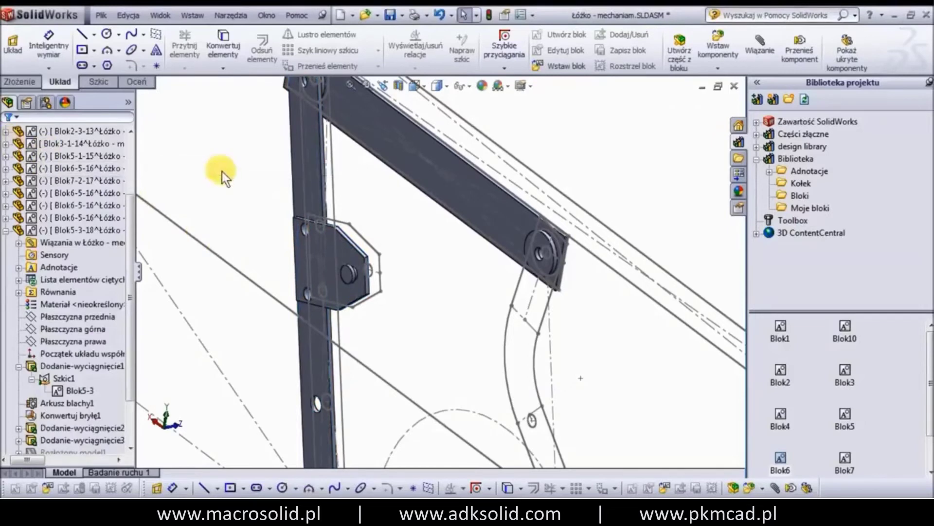
pyautogui.moveTo(435, 202)
pyautogui.mouseDown()
pyautogui.moveTo(567, 229)
pyautogui.moveTo(493, 242)
pyautogui.mouseUp()
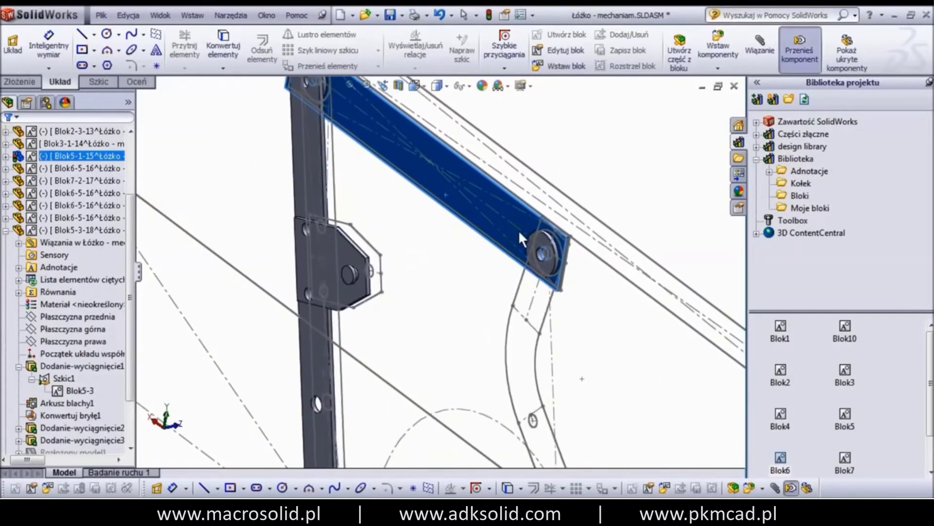
# - Orbit to check the linkage, then Save All for the assembly and Blok5-3-18
pyautogui.scroll(-5, 493, 241)
pyautogui.moveTo(506, 280)
pyautogui.mouseDown(button='middle')
pyautogui.moveTo(429, 213)
pyautogui.moveTo(517, 202)
pyautogui.moveTo(509, 254)
pyautogui.moveTo(484, 239)
pyautogui.moveTo(471, 261)
pyautogui.mouseUp(button='middle')
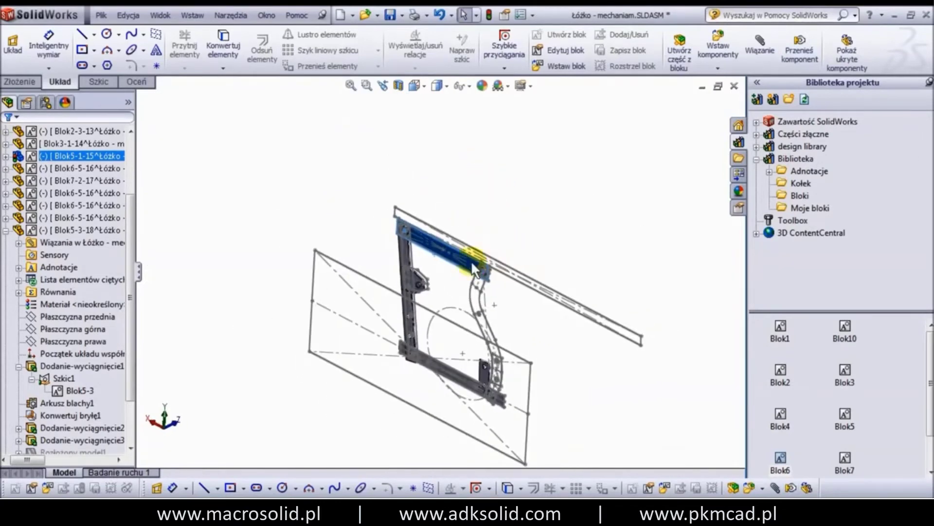
pyautogui.scroll(-5, 471, 261)
pyautogui.scroll(-2, 465, 330)
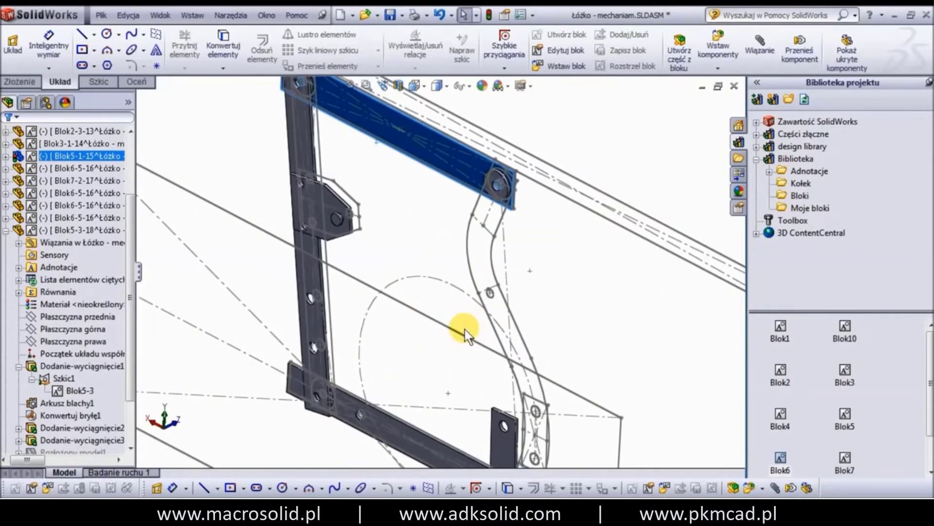
pyautogui.click(390, 15)
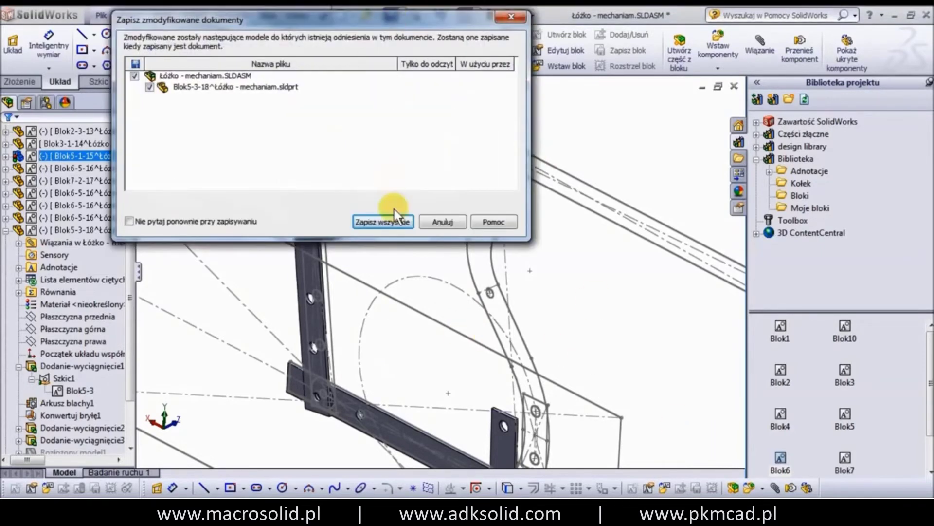
pyautogui.click(395, 218)
pyautogui.click(518, 227)
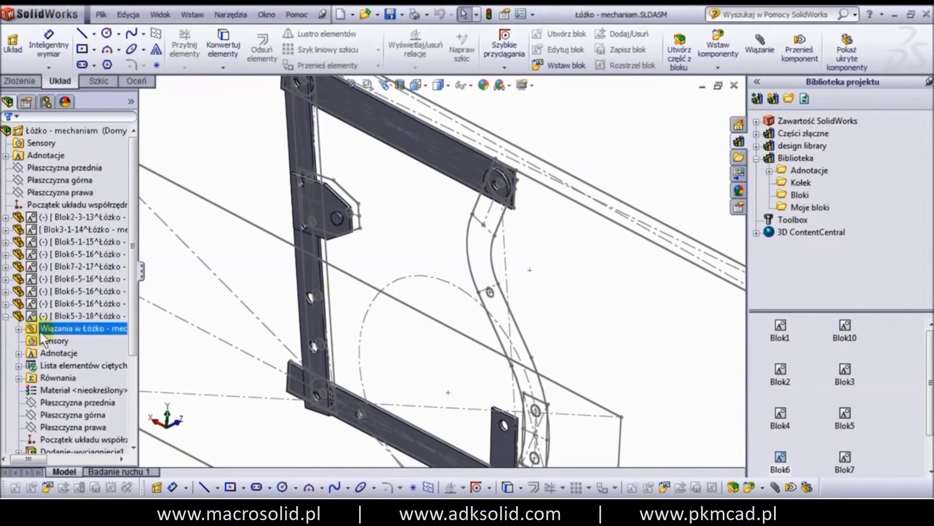
# - Make part Blok4-3-19 from block Blok4-3 and open it for in-place editing
pyautogui.click(37, 343)
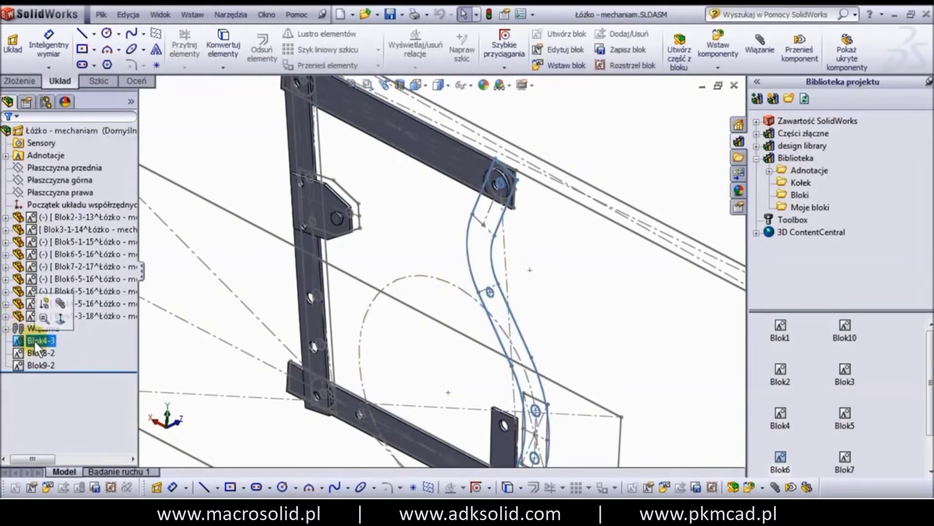
pyautogui.rightClick(36, 342)
pyautogui.click(74, 424)
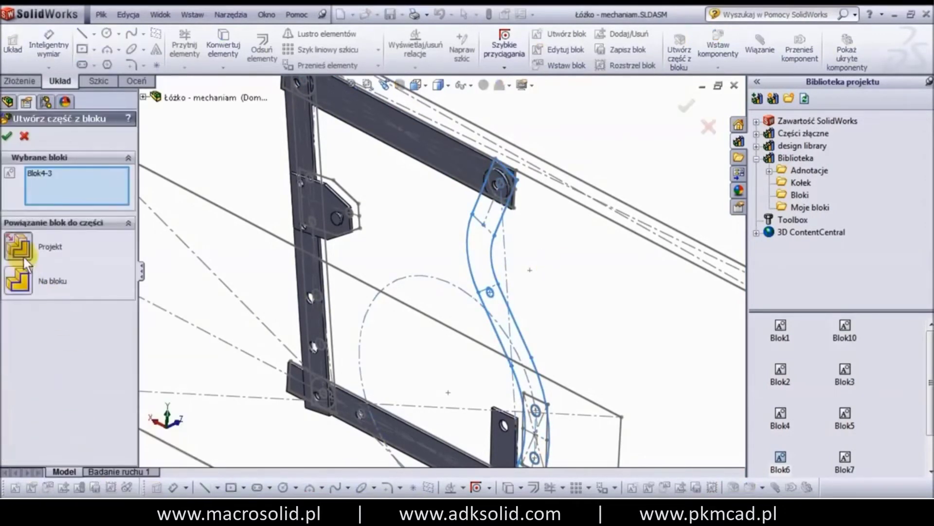
pyautogui.click(7, 137)
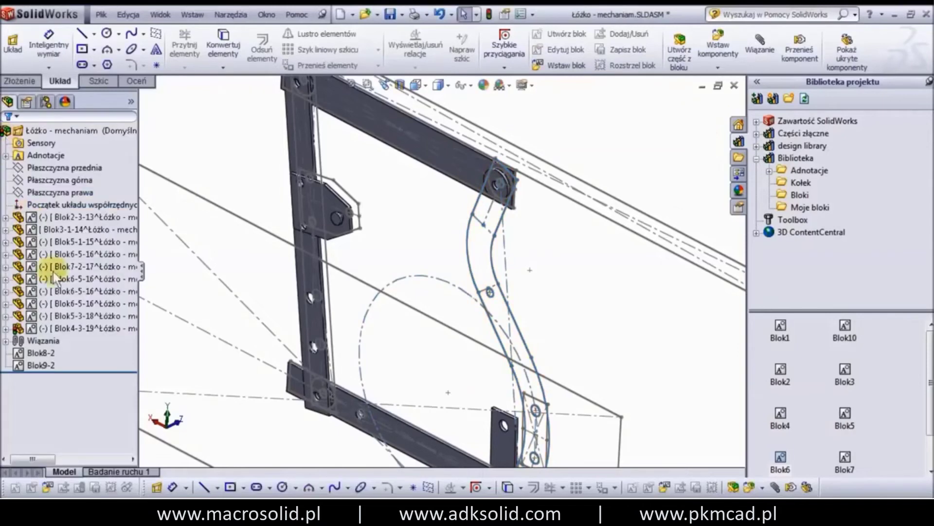
pyautogui.click(51, 329)
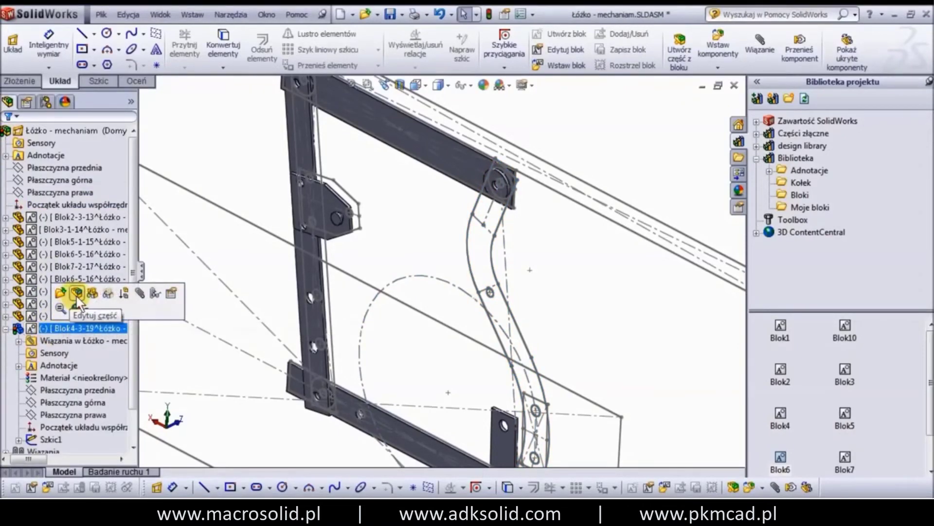
pyautogui.click(77, 296)
pyautogui.click(52, 438)
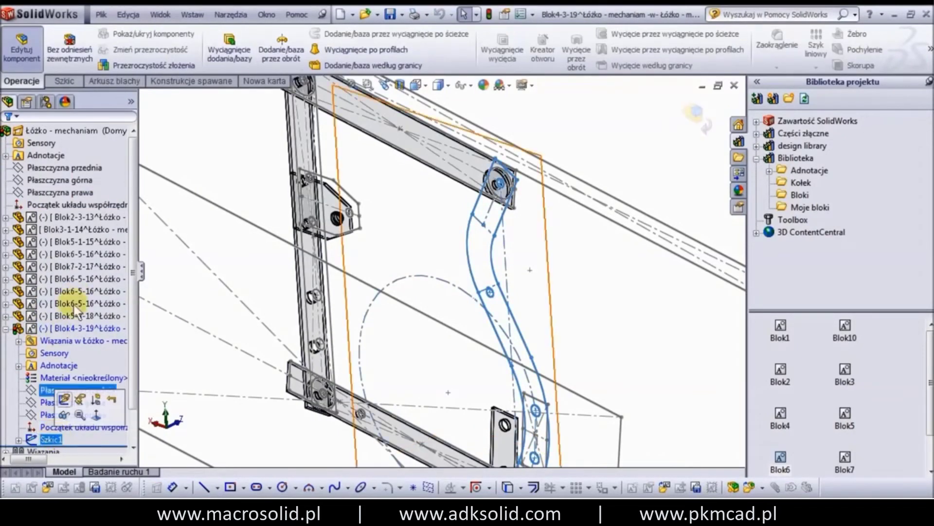
# - Extrude Szkic1 with the S-shaped link and small oval regions as selected contours
pyautogui.click(227, 49)
pyautogui.click(123, 367)
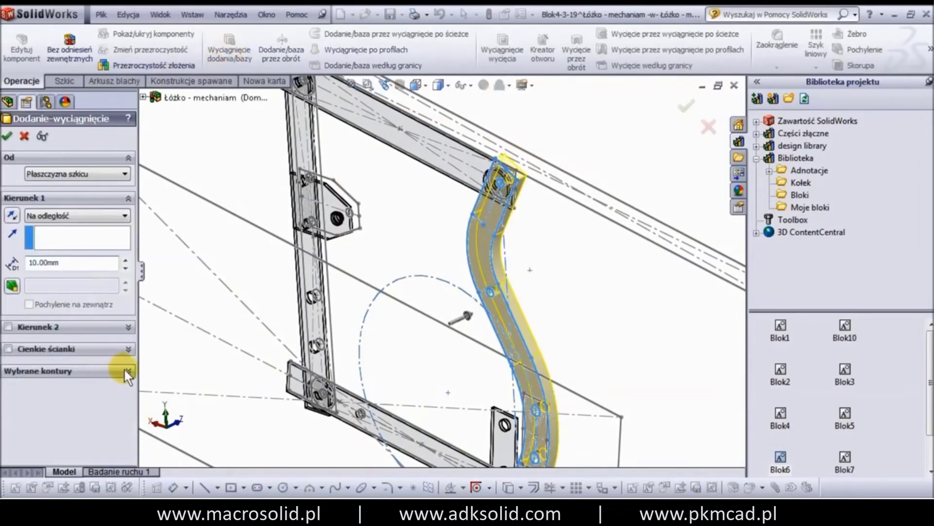
pyautogui.scroll(-2, 515, 355)
pyautogui.scroll(-1, 506, 342)
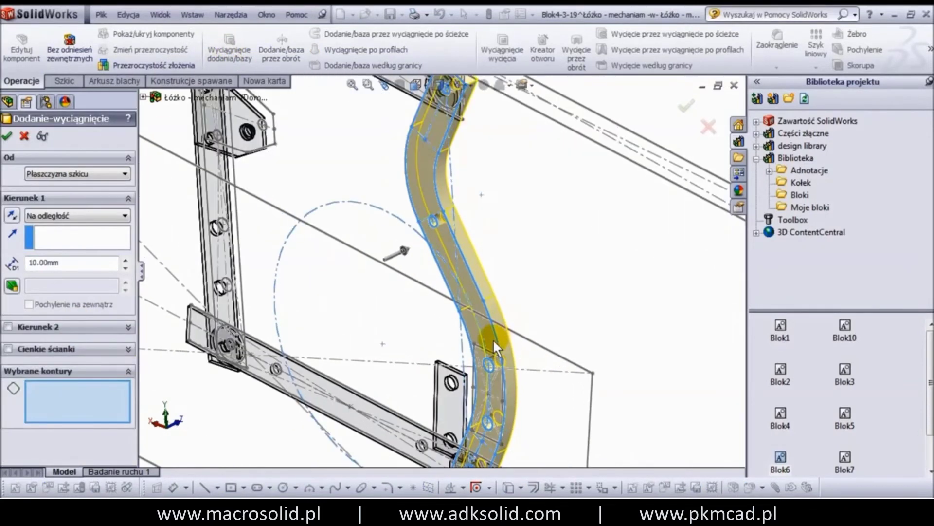
pyautogui.click(493, 339)
pyautogui.scroll(-4, 431, 206)
pyautogui.scroll(4, 431, 205)
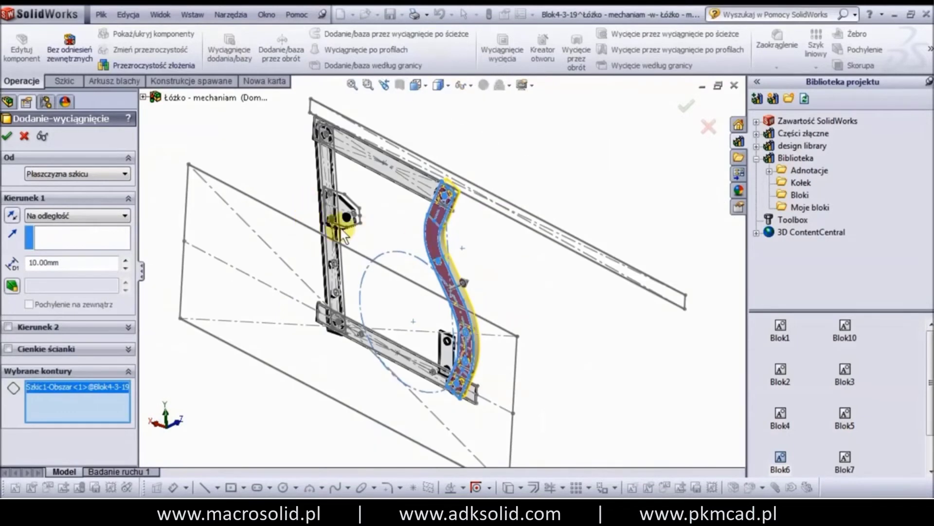
pyautogui.scroll(-2, 434, 263)
pyautogui.scroll(-2, 435, 272)
pyautogui.click(435, 277)
pyautogui.scroll(3, 435, 280)
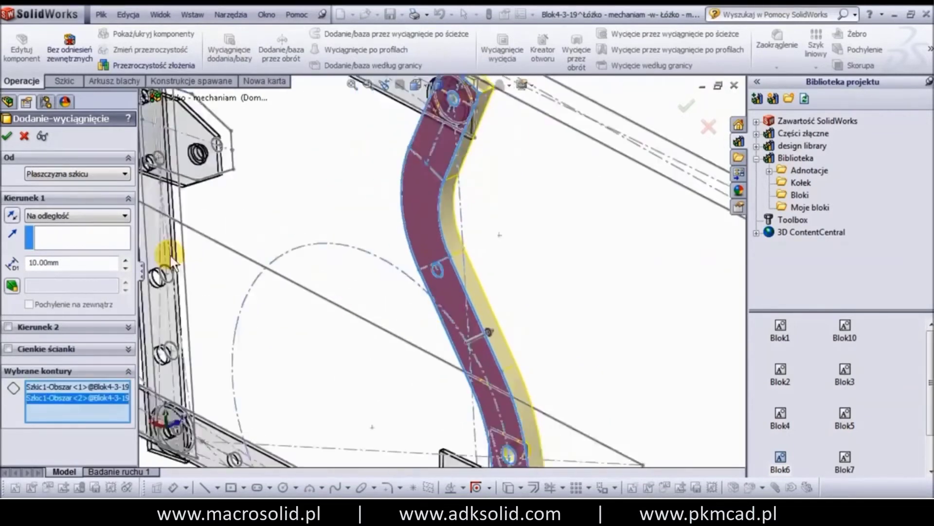
pyautogui.scroll(1, 170, 256)
pyautogui.write('2,5')
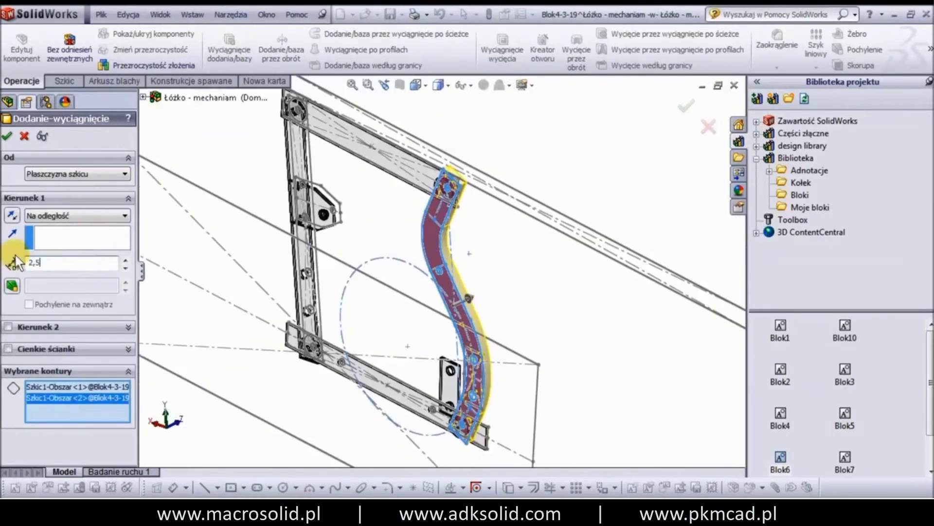
# - Set the depth to 2.50 mm, reverse direction, and confirm the link extrusion
pyautogui.press('Return')
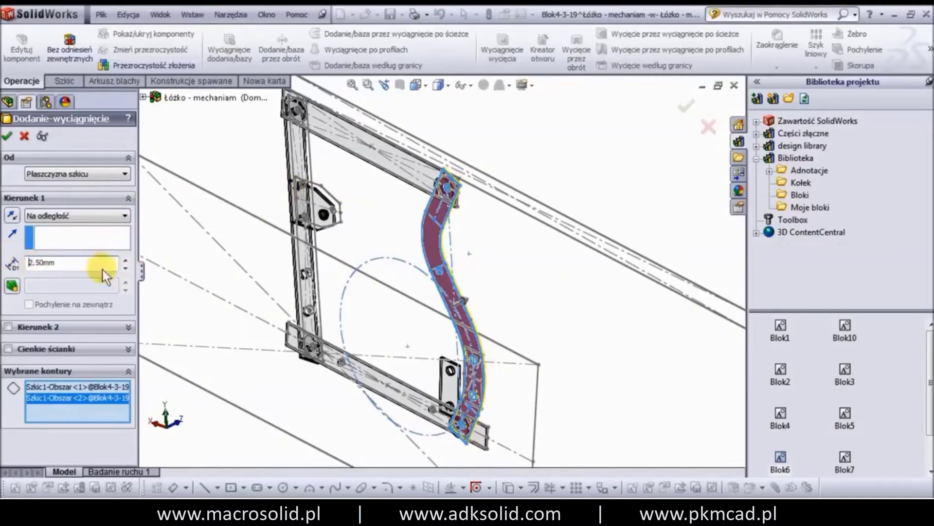
pyautogui.click(14, 219)
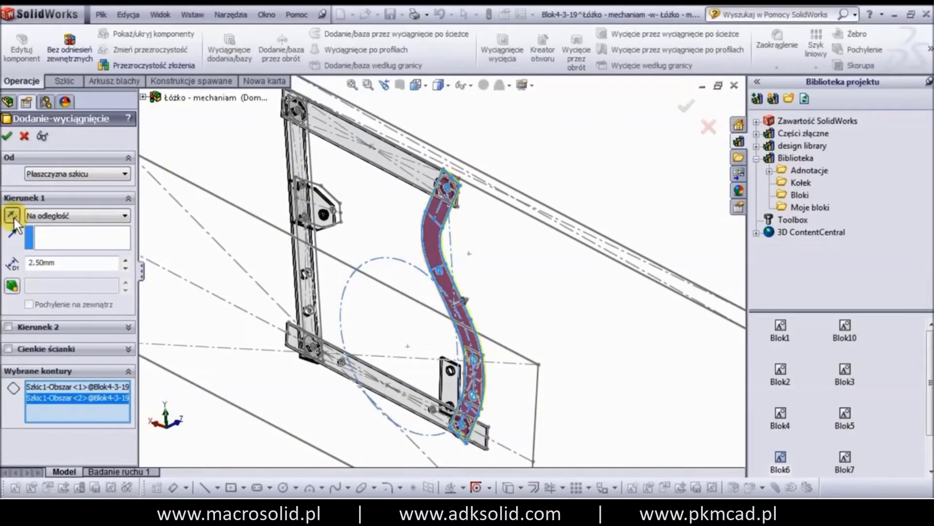
pyautogui.click(6, 136)
pyautogui.scroll(-2, 483, 316)
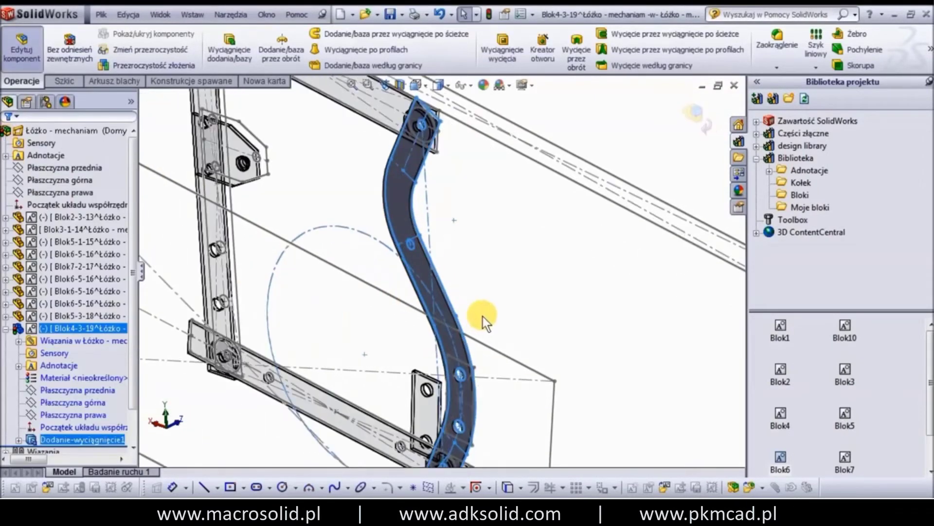
pyautogui.scroll(-2, 449, 298)
pyautogui.scroll(-1, 442, 287)
pyautogui.scroll(-1, 443, 287)
pyautogui.scroll(-1, 435, 270)
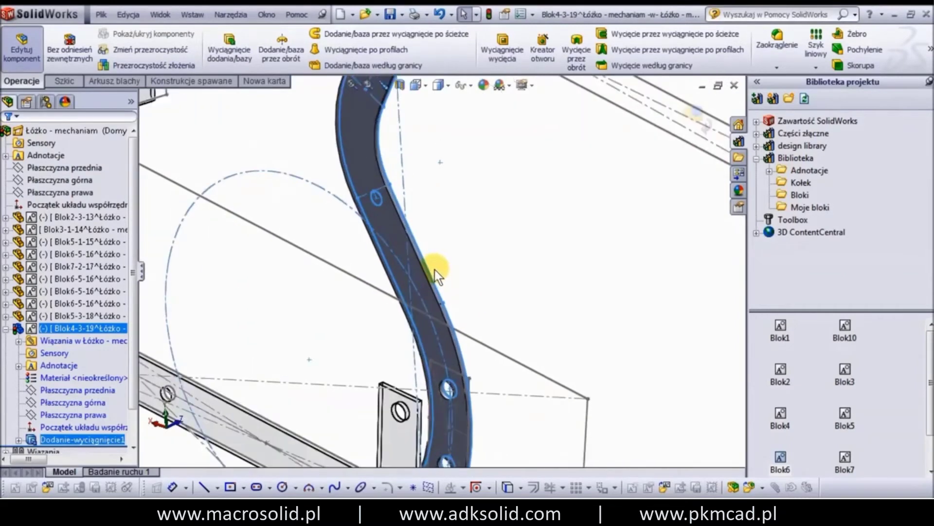
# - Convert the link to sheet metal from its flat face with 2.50 mm values
pyautogui.click(109, 87)
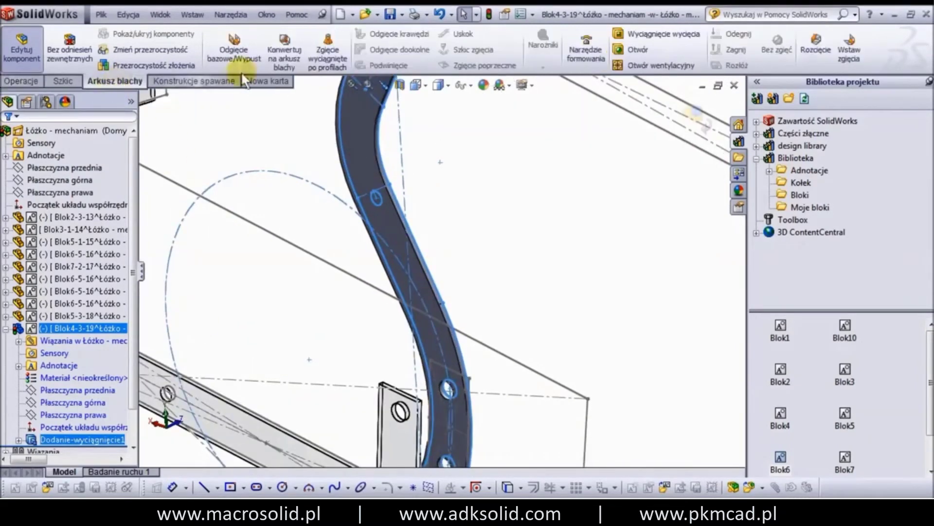
pyautogui.click(286, 56)
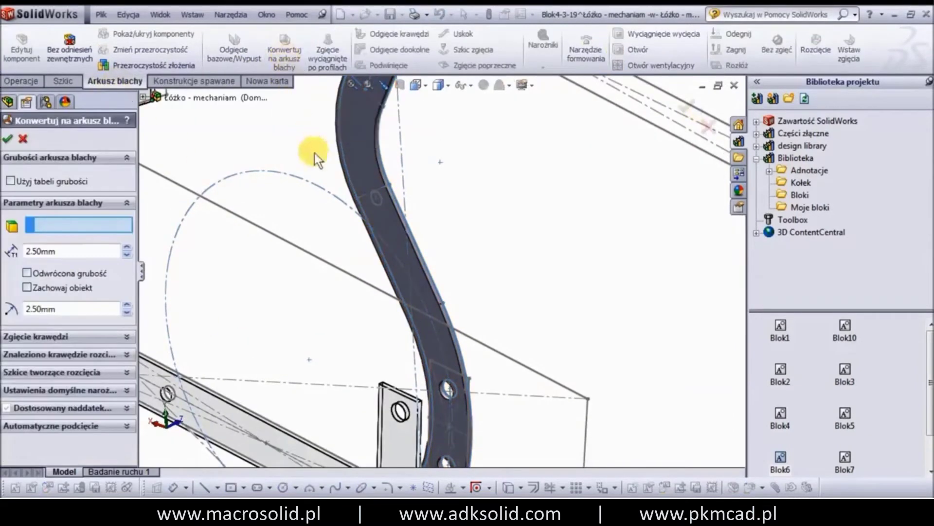
pyautogui.click(49, 309)
pyautogui.click(386, 233)
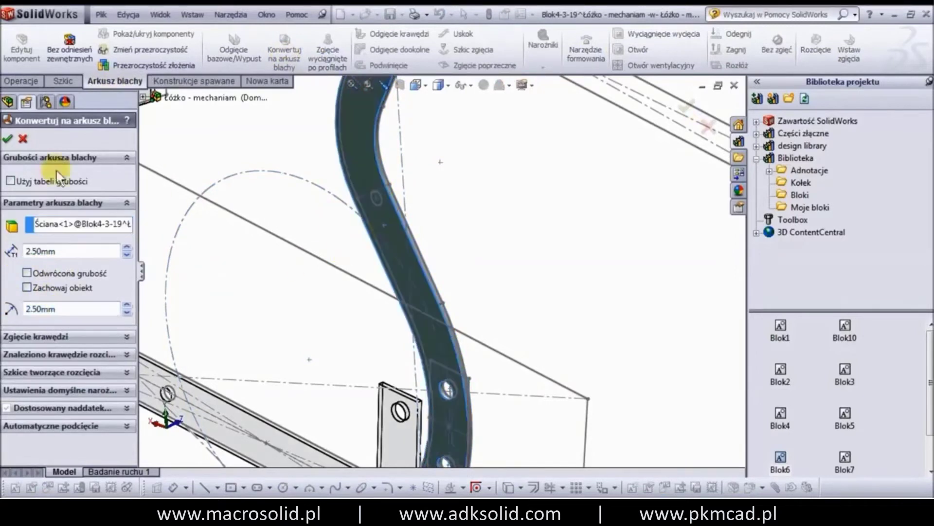
pyautogui.click(6, 140)
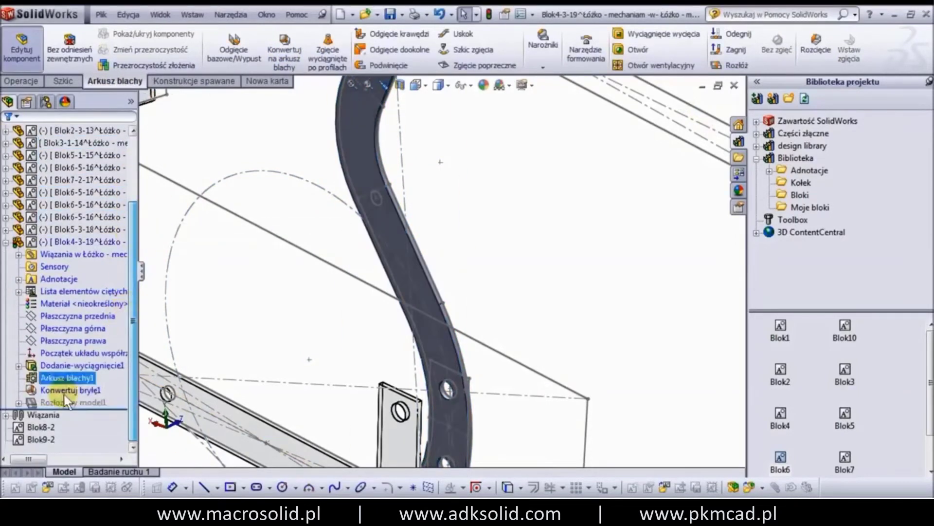
# - Select the link's Szkic1 sketch in the feature tree for reuse
pyautogui.click(27, 367)
pyautogui.click(19, 366)
pyautogui.click(66, 378)
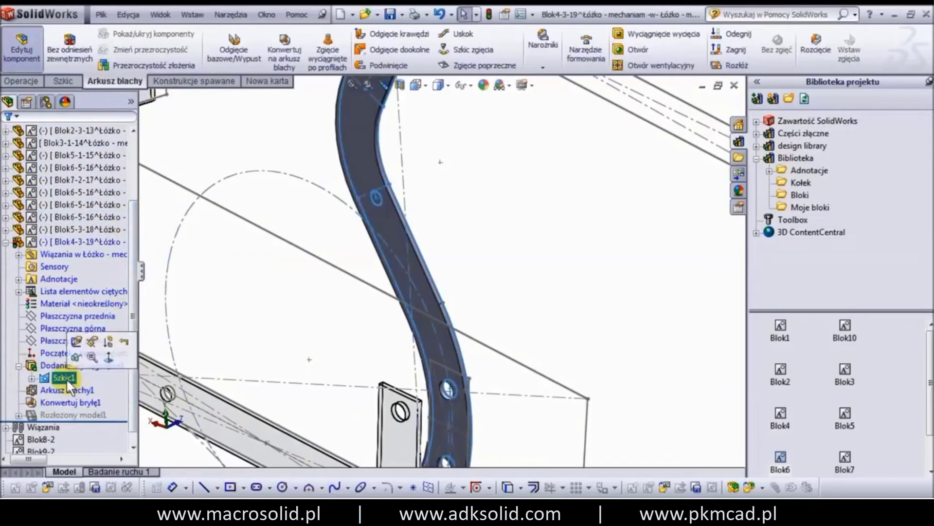
pyautogui.click(36, 82)
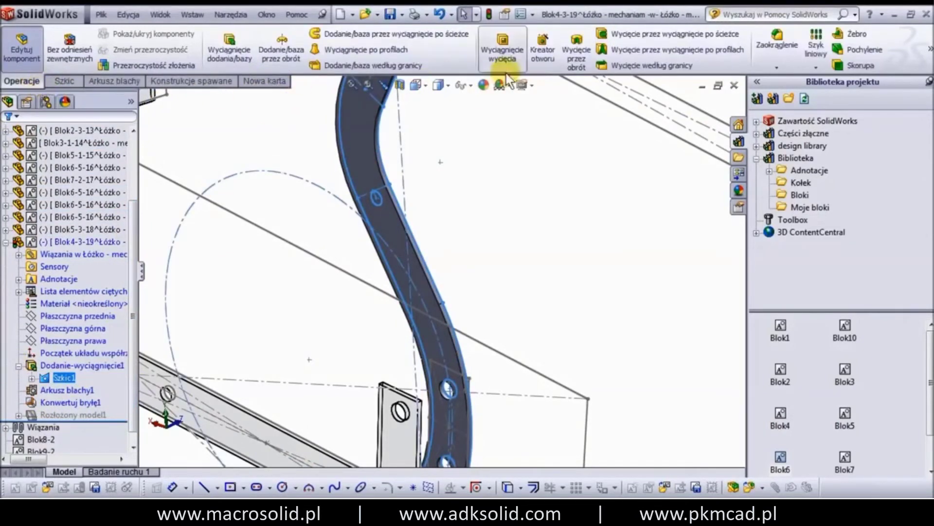
# - Extrude Szkic1's small pin circle region with Merge result unchecked
pyautogui.click(244, 57)
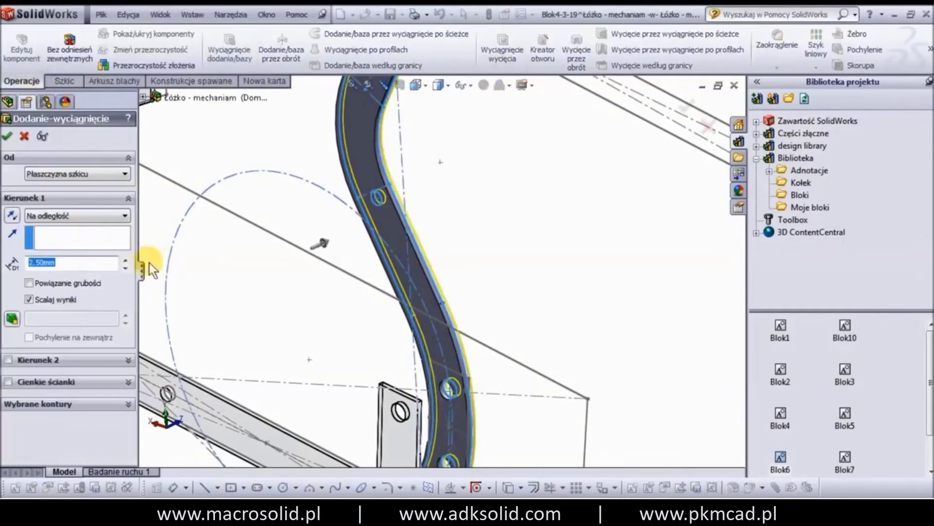
pyautogui.click(127, 404)
pyautogui.scroll(3, 418, 341)
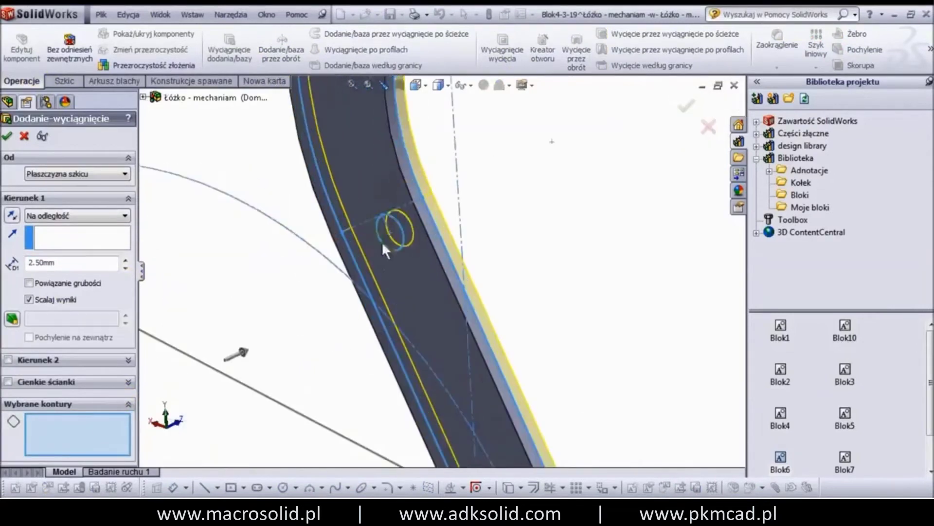
pyautogui.scroll(2, 393, 235)
pyautogui.scroll(-1, 396, 252)
pyautogui.click(430, 247)
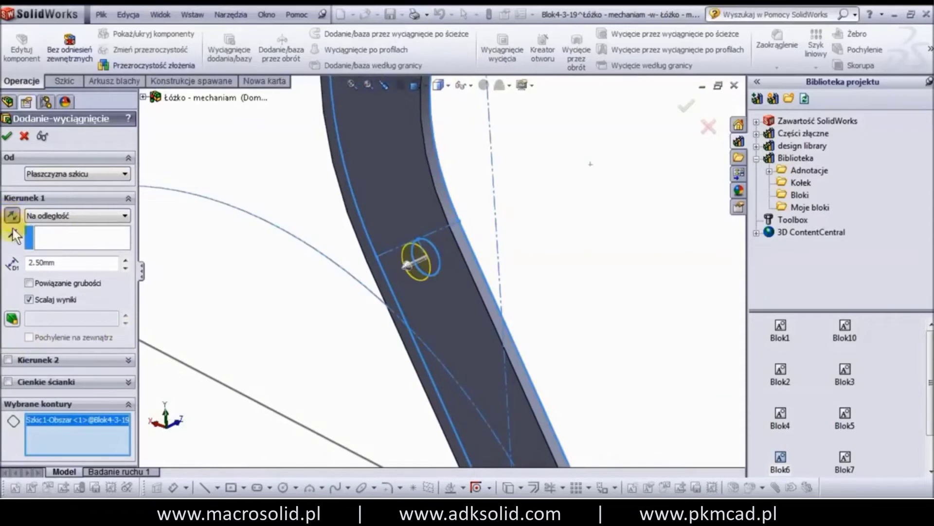
pyautogui.click(30, 301)
# - Start the pin from the link's face, 2.50 mm deep, and confirm
pyautogui.click(83, 176)
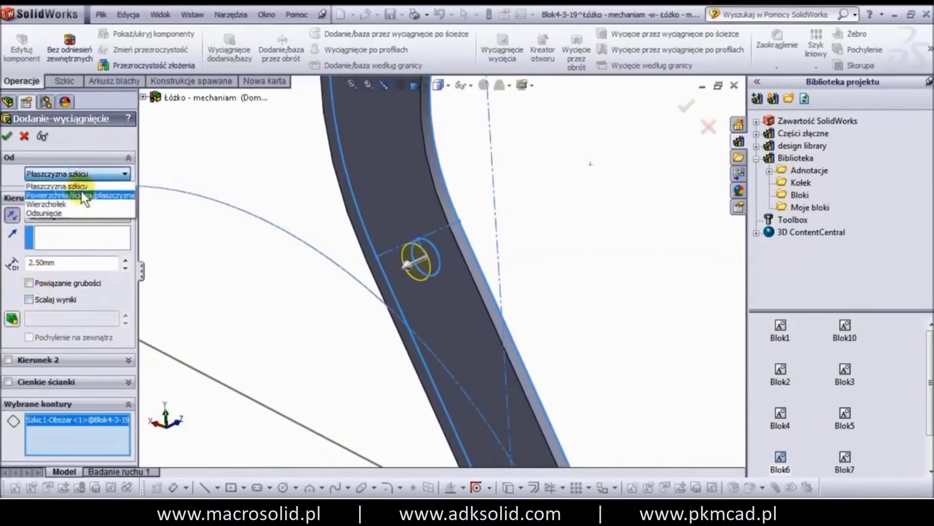
pyautogui.click(408, 187)
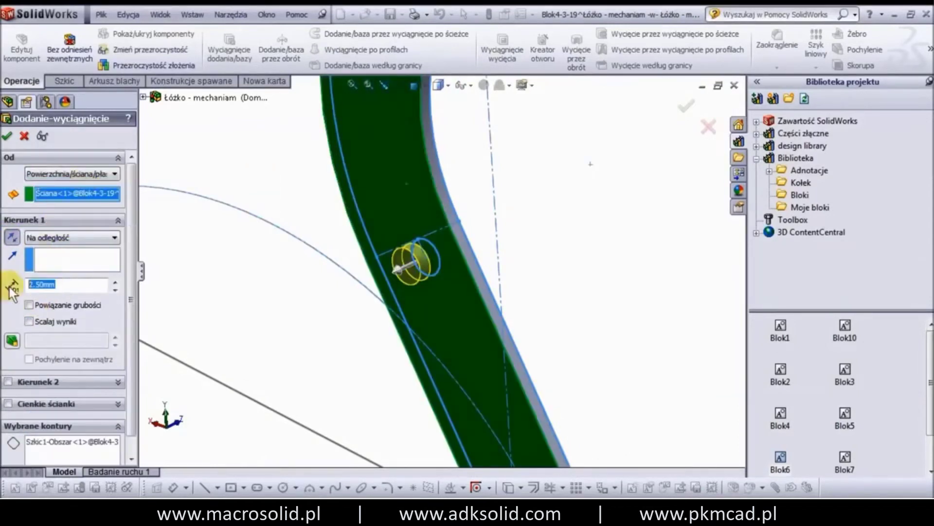
pyautogui.scroll(2, 193, 187)
pyautogui.scroll(3, 193, 187)
pyautogui.scroll(-2, 429, 207)
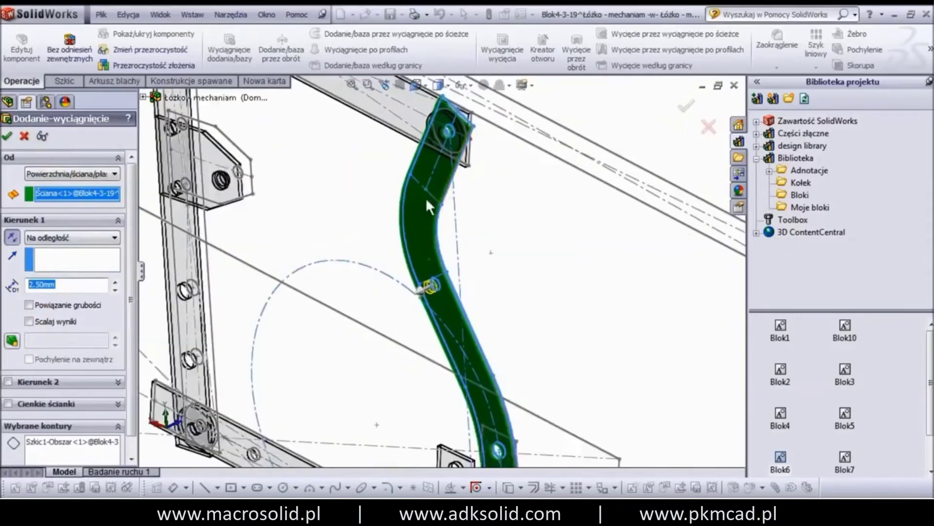
pyautogui.press('Return')
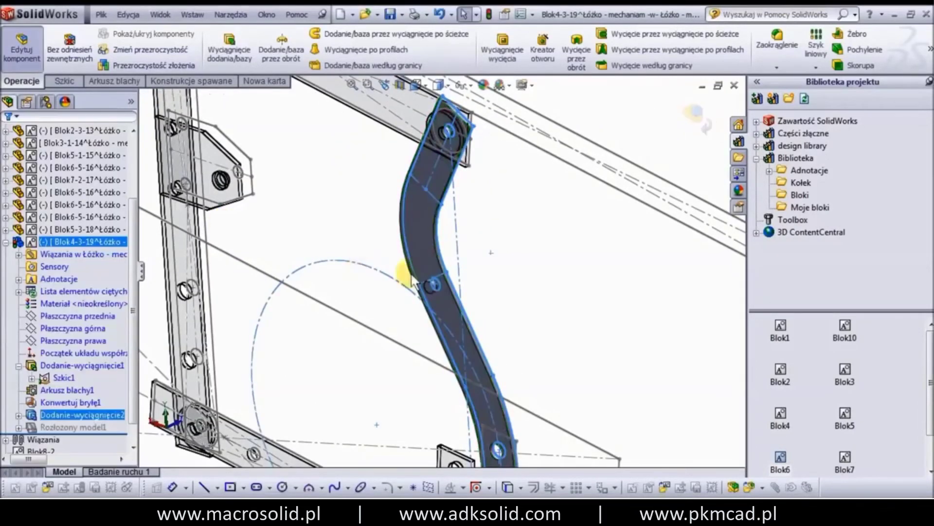
pyautogui.scroll(-5, 452, 273)
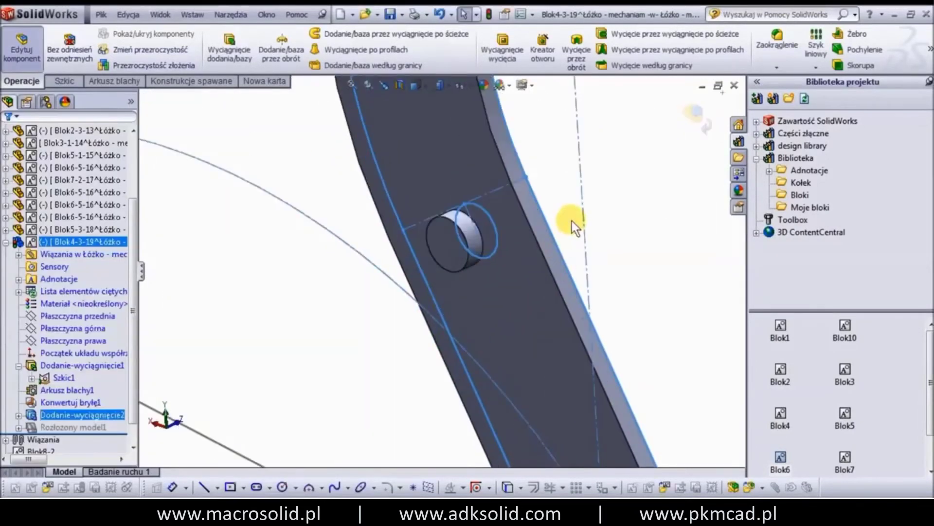
# - Sketch a circle around the pin on its circular end face
pyautogui.click(453, 235)
pyautogui.click(531, 190)
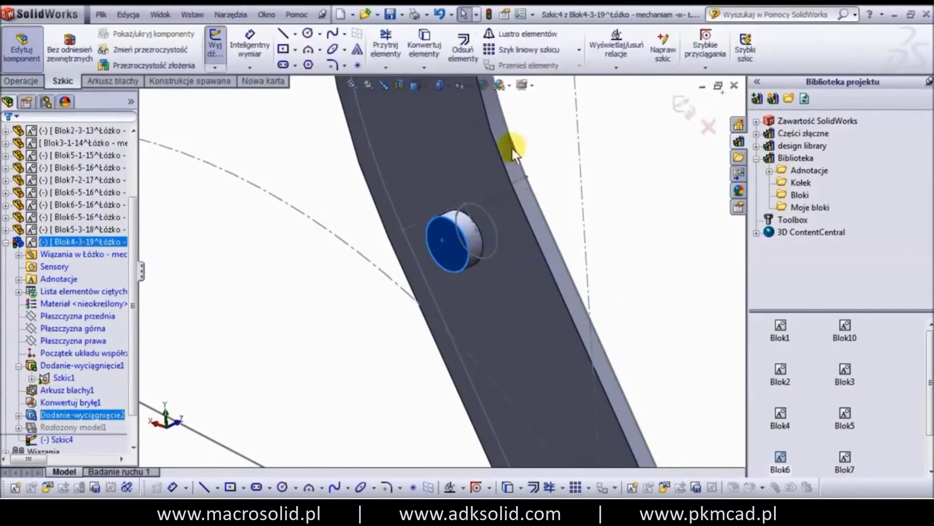
pyautogui.click(307, 33)
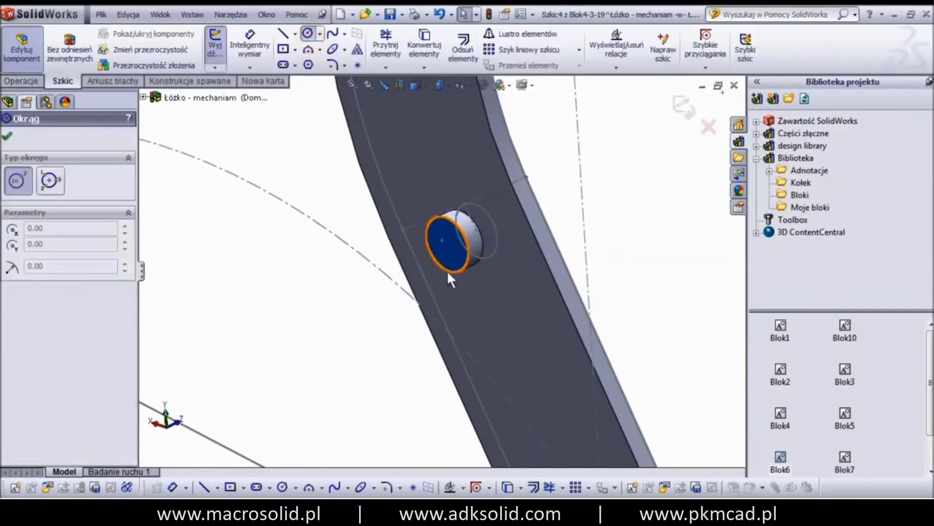
pyautogui.click(448, 244)
pyautogui.click(440, 205)
pyautogui.moveTo(645, 205); pyautogui.dragTo(651, 149, button='right')
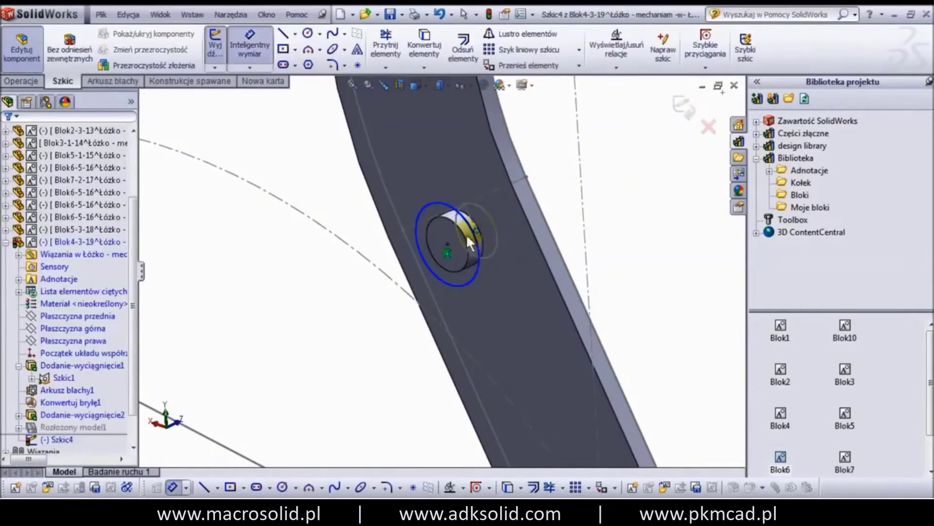
pyautogui.press('Escape')
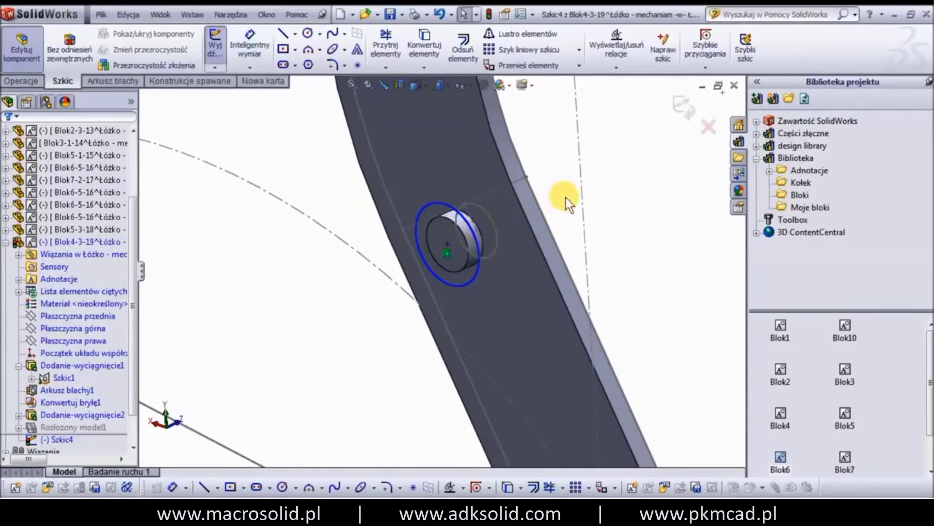
# - Dimension the sketch circle to a 10 mm diameter
pyautogui.moveTo(565, 198); pyautogui.dragTo(567, 157, button='right')
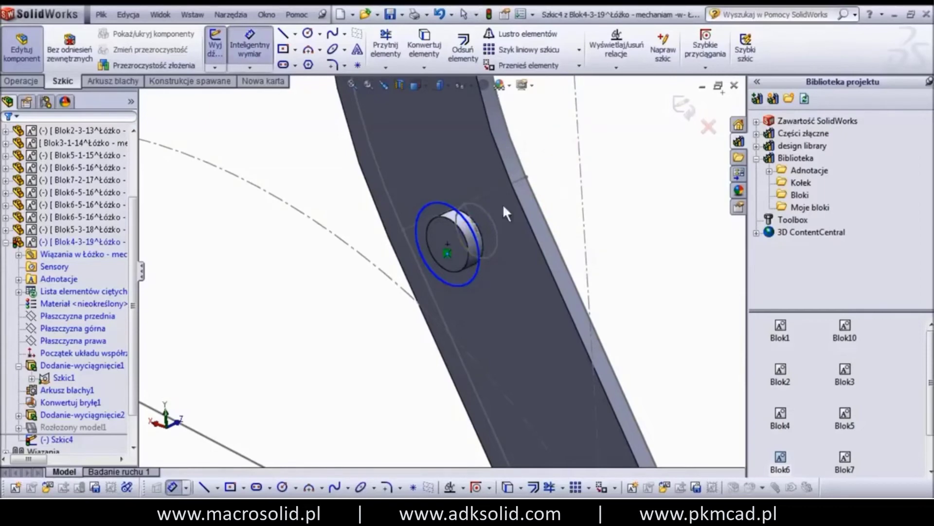
pyautogui.moveTo(439, 202); pyautogui.dragTo(460, 189, button='middle')
pyautogui.click(440, 201)
pyautogui.click(406, 178)
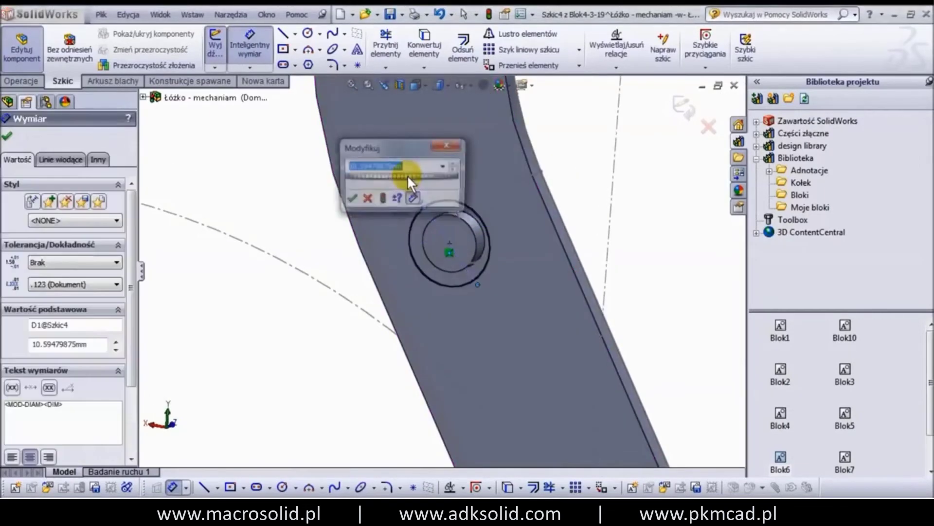
pyautogui.write('10')
pyautogui.press('Return')
# - Extrude the circle 2 mm as a boss merged into the link body, then exit part editing
pyautogui.click(39, 81)
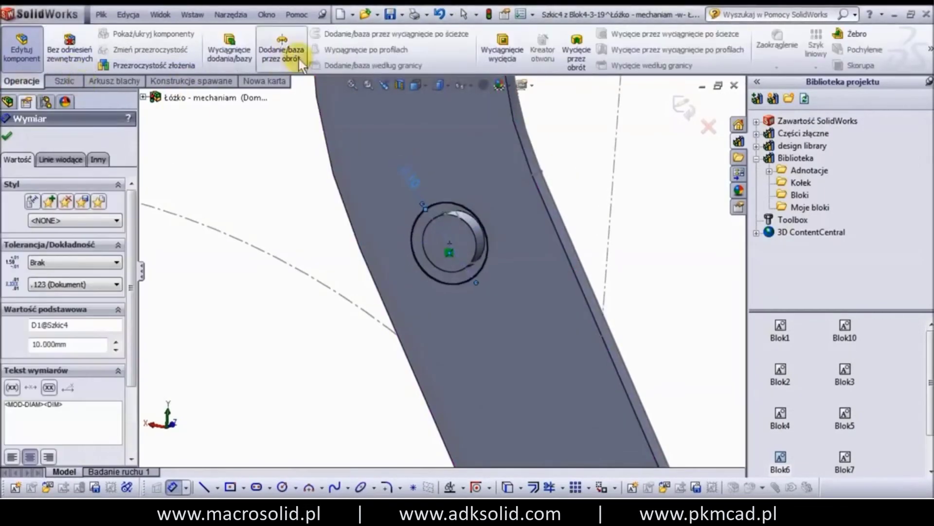
pyautogui.click(237, 46)
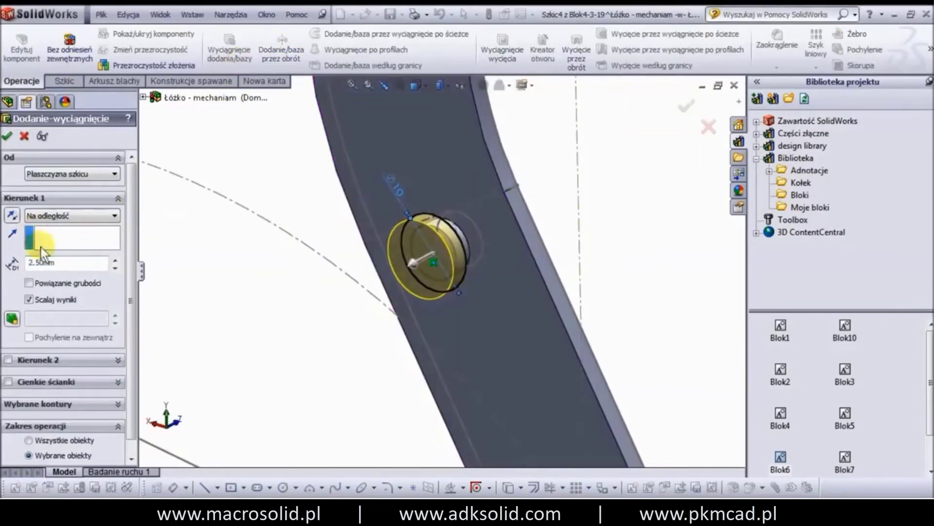
pyautogui.moveTo(73, 263); pyautogui.dragTo(6, 265)
pyautogui.write('2')
pyautogui.scroll(-1, 132, 229)
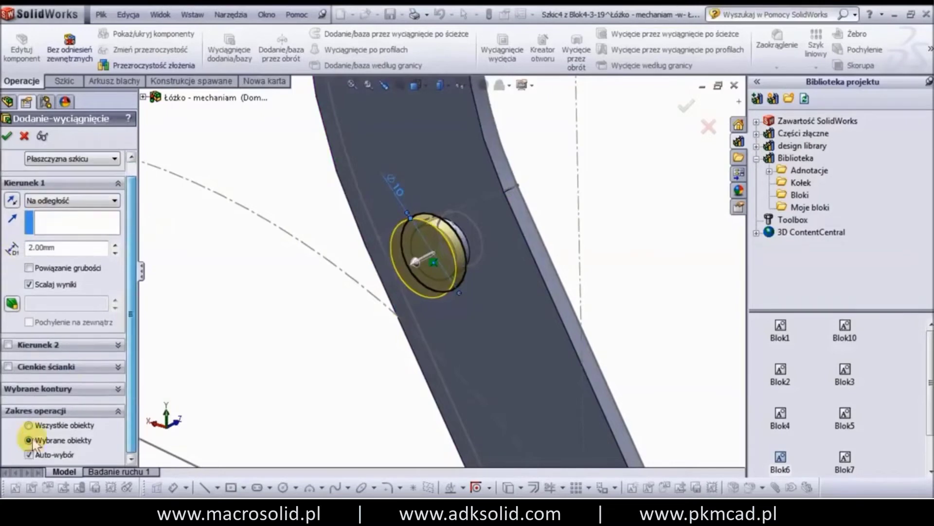
pyautogui.click(31, 452)
pyautogui.scroll(-3, 128, 407)
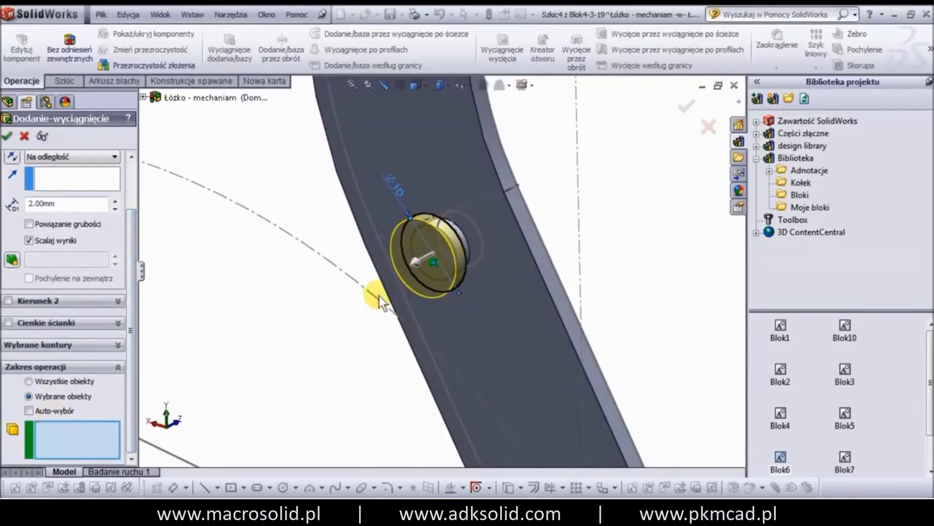
pyautogui.moveTo(382, 301); pyautogui.dragTo(424, 249, button='middle')
pyautogui.click(424, 249)
pyautogui.click(6, 137)
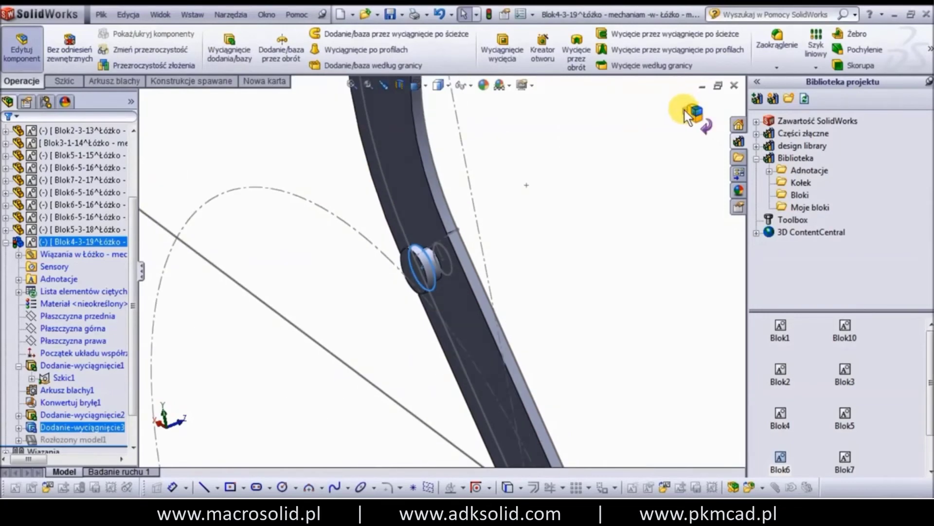
pyautogui.click(688, 114)
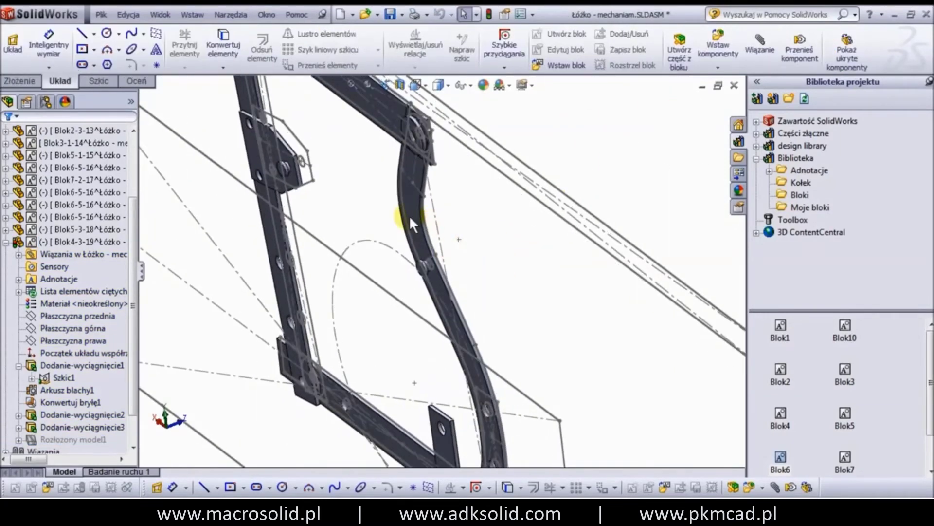
# - Move the curved link aside and hide the assembly's layout sketch
pyautogui.moveTo(410, 221); pyautogui.dragTo(377, 227)
pyautogui.scroll(-3, 411, 142)
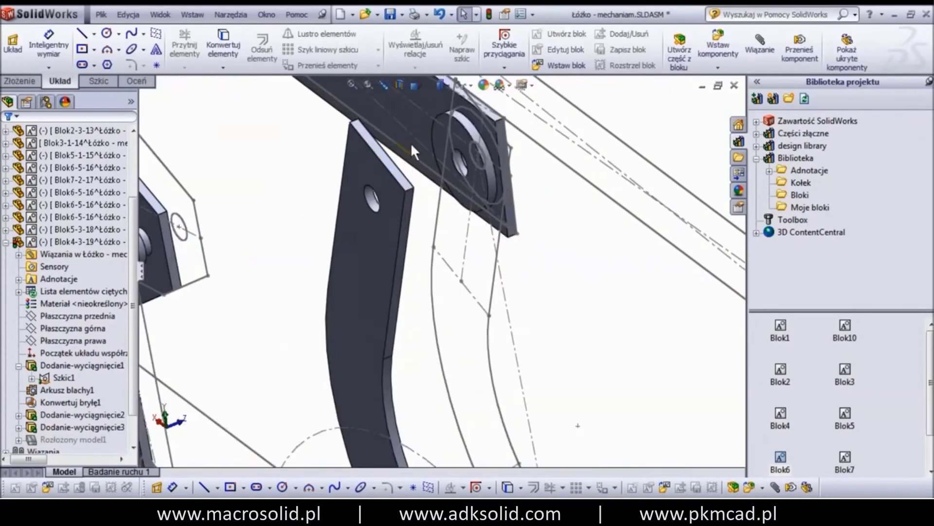
pyautogui.scroll(3, 131, 205)
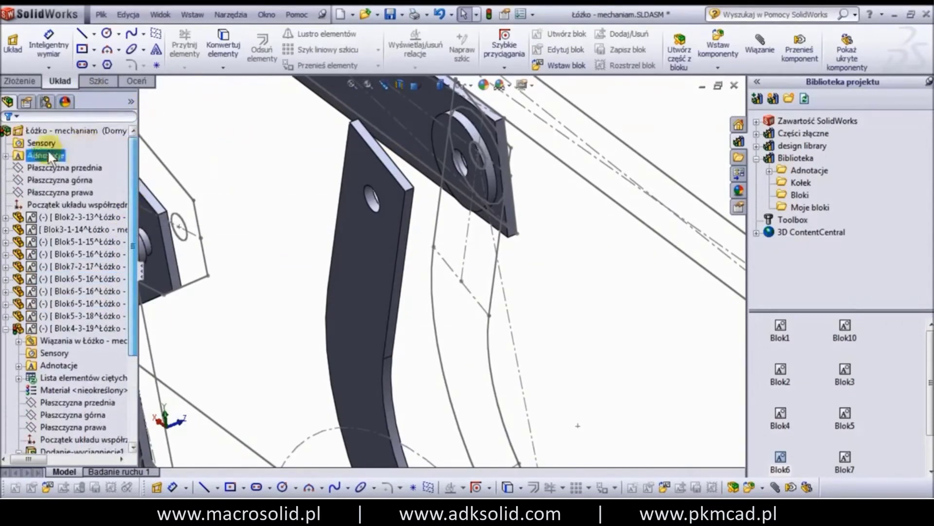
pyautogui.rightClick(49, 131)
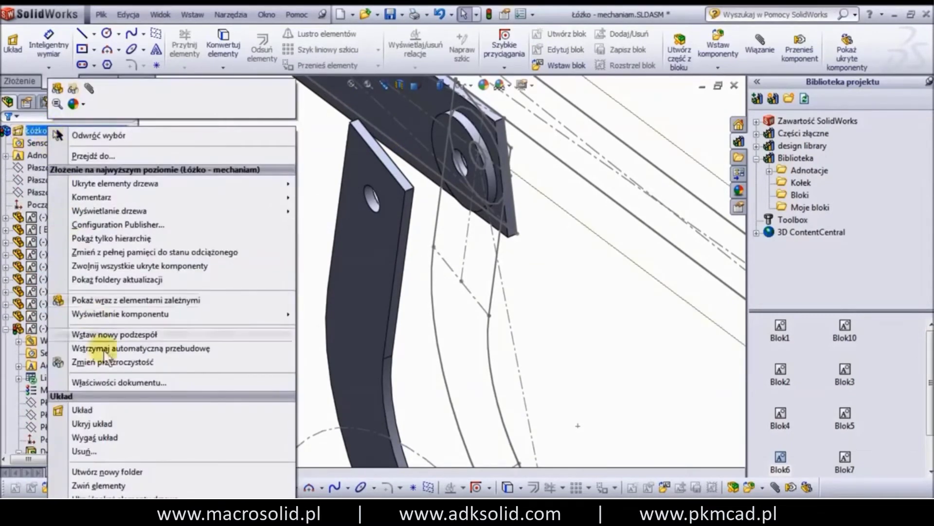
pyautogui.click(97, 423)
# - Mate the round boss face coincident with the curved link's hidden face
pyautogui.click(442, 137)
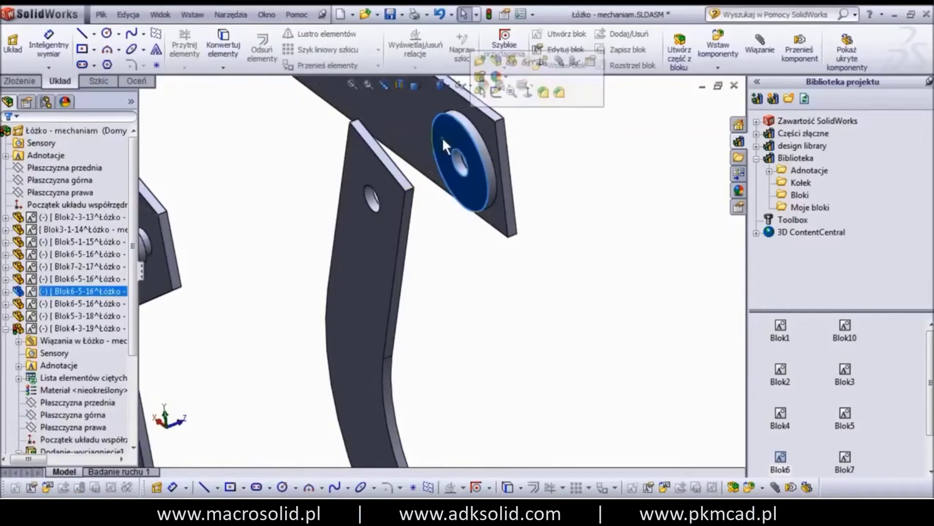
pyautogui.click(562, 62)
pyautogui.rightClick(384, 184)
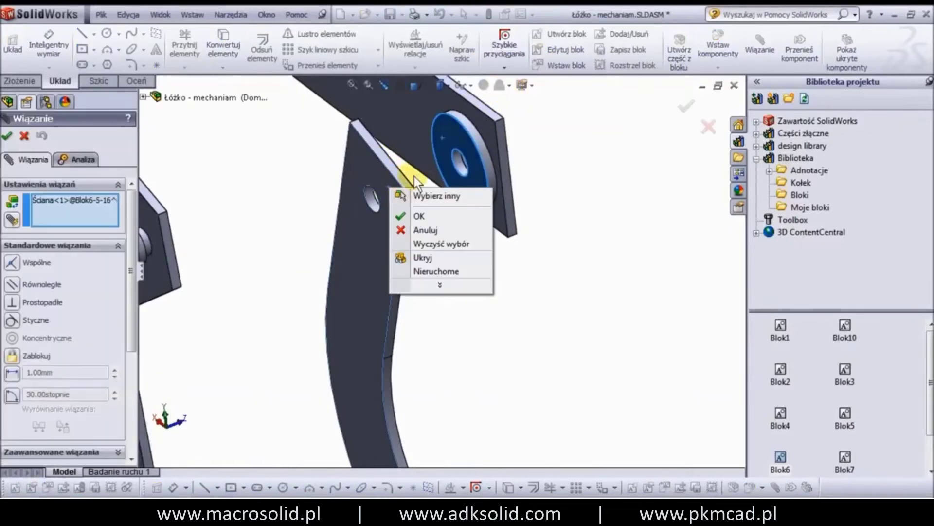
pyautogui.click(404, 193)
pyautogui.click(397, 192)
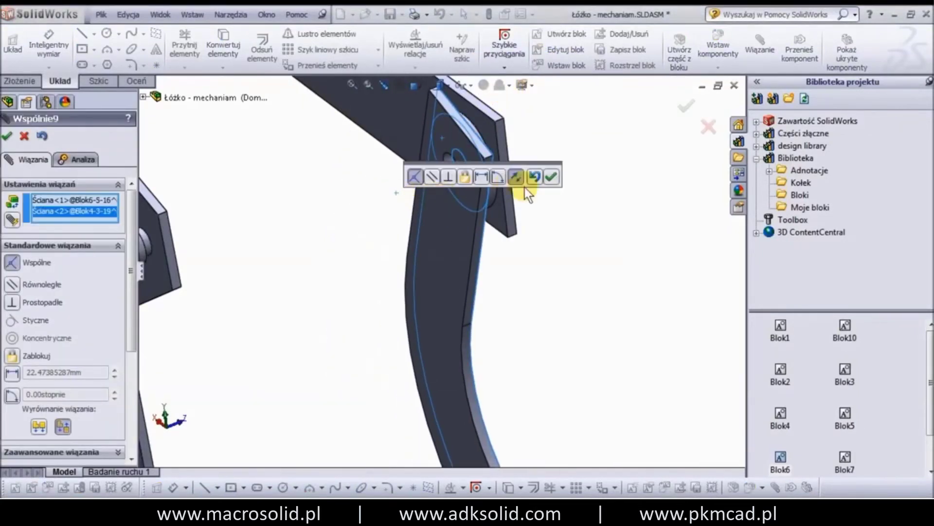
pyautogui.click(549, 179)
# - Add a second coincident mate between the curved link and the lower bracket plate
pyautogui.scroll(3, 478, 350)
pyautogui.scroll(-2, 478, 350)
pyautogui.scroll(2, 470, 370)
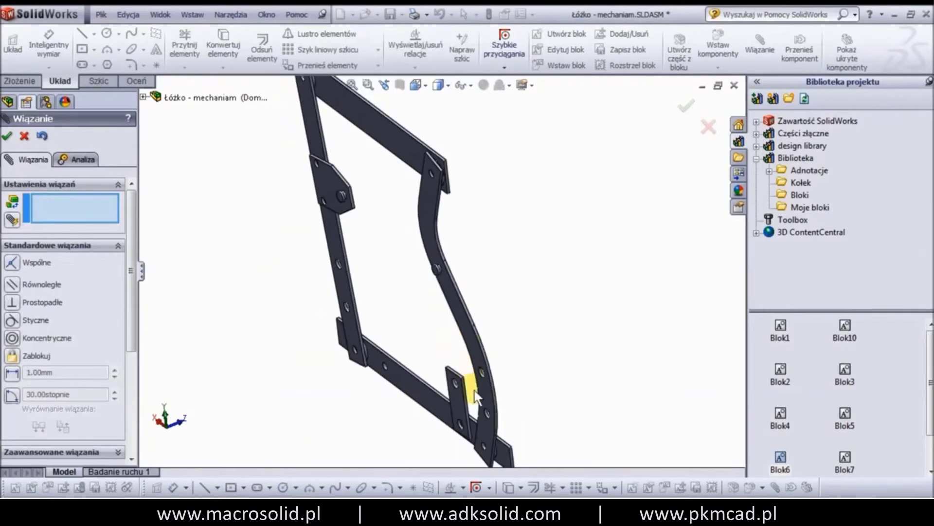
pyautogui.scroll(-3, 469, 391)
pyautogui.scroll(-2, 470, 391)
pyautogui.click(505, 352)
pyautogui.rightClick(430, 368)
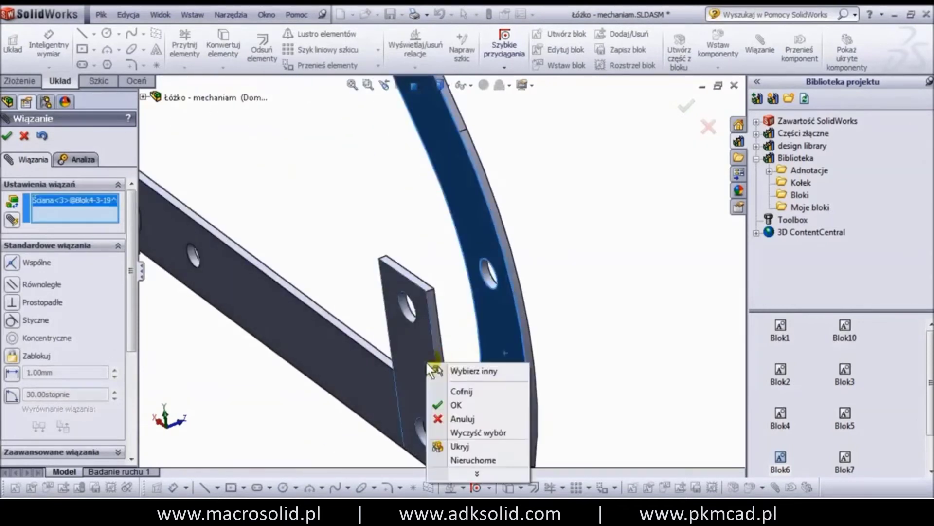
pyautogui.click(457, 371)
pyautogui.click(423, 354)
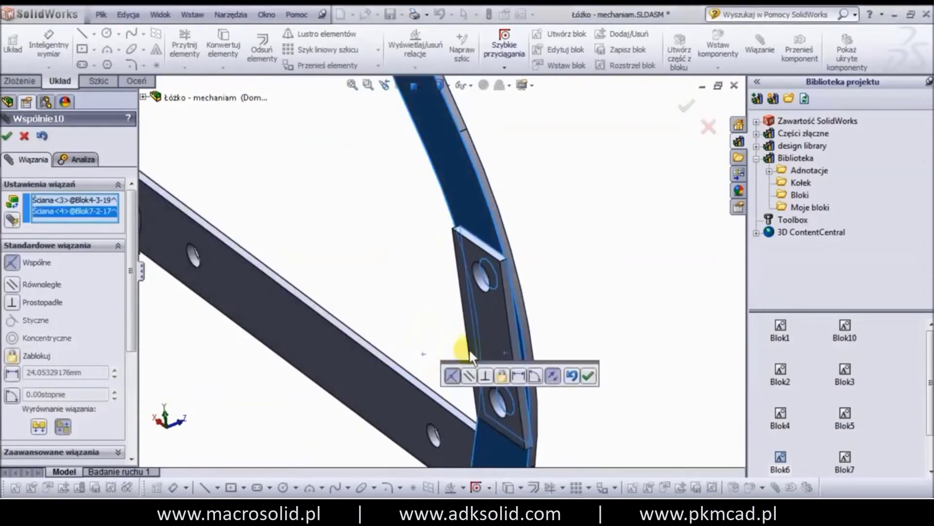
pyautogui.click(584, 377)
pyautogui.click(7, 136)
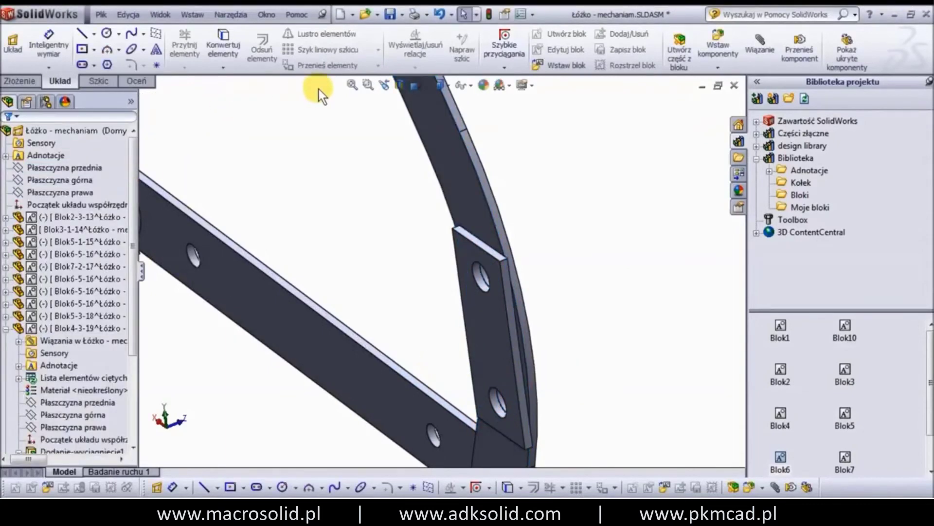
# - Save the assembly and all modified documents, including the link part
pyautogui.moveTo(344, 108); pyautogui.dragTo(430, 192, button='middle')
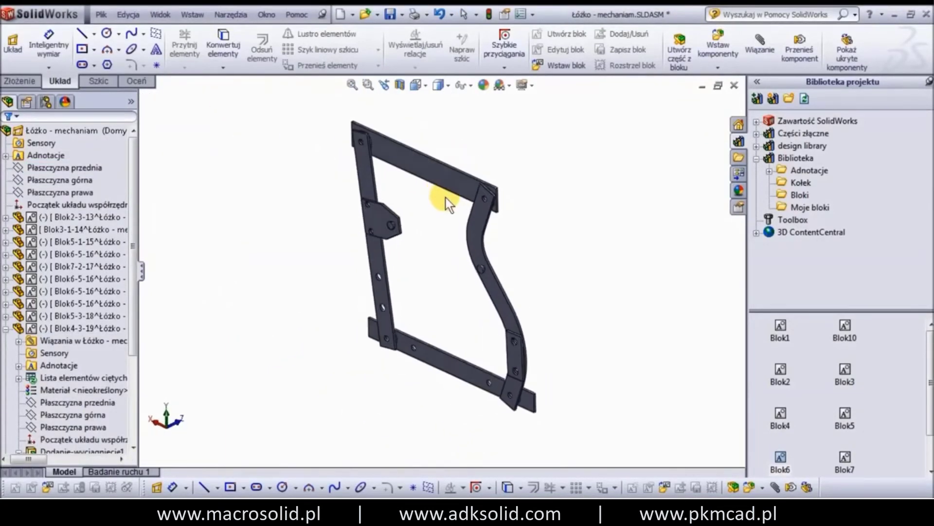
pyautogui.click(394, 22)
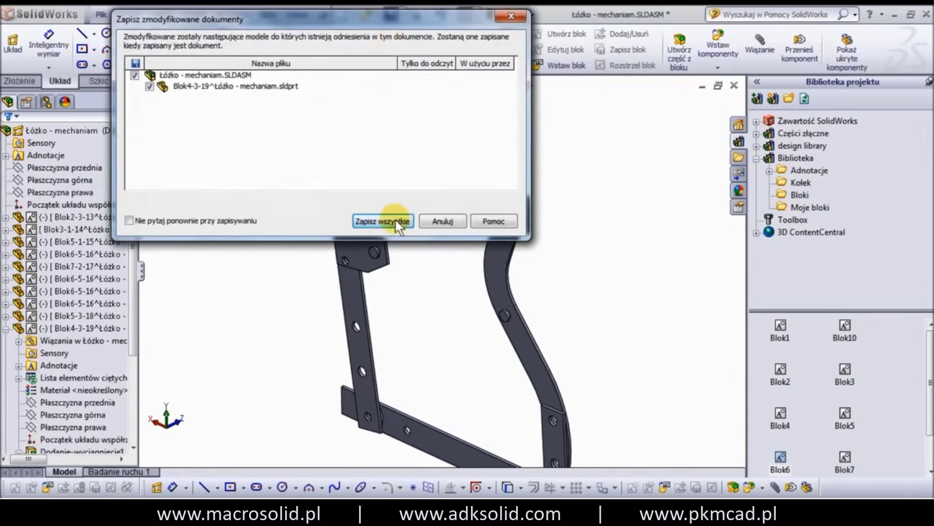
pyautogui.click(395, 219)
# - Drag the top crossbar to swing the mechanism and check it moves
pyautogui.click(509, 227)
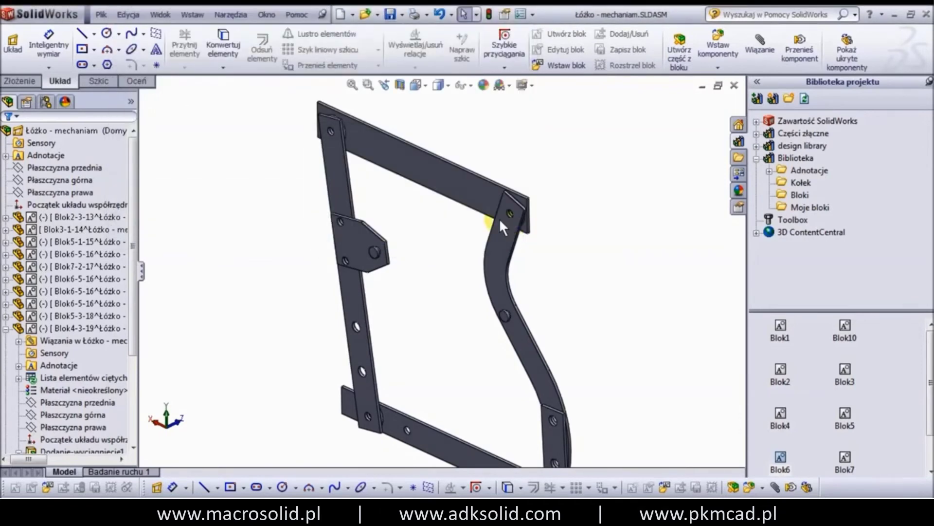
pyautogui.moveTo(486, 200)
pyautogui.mouseDown()
pyautogui.moveTo(521, 212)
pyautogui.moveTo(447, 274)
pyautogui.moveTo(460, 271)
pyautogui.moveTo(584, 344)
pyautogui.moveTo(580, 355)
pyautogui.moveTo(461, 312)
pyautogui.moveTo(480, 314)
pyautogui.mouseUp()
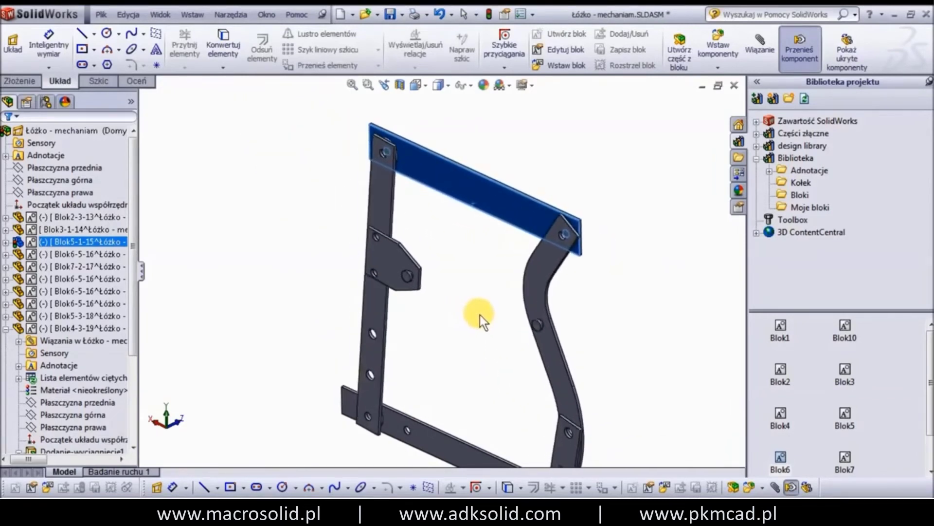
pyautogui.press('Escape')
pyautogui.scroll(-2, 391, 225)
pyautogui.scroll(-3, 411, 201)
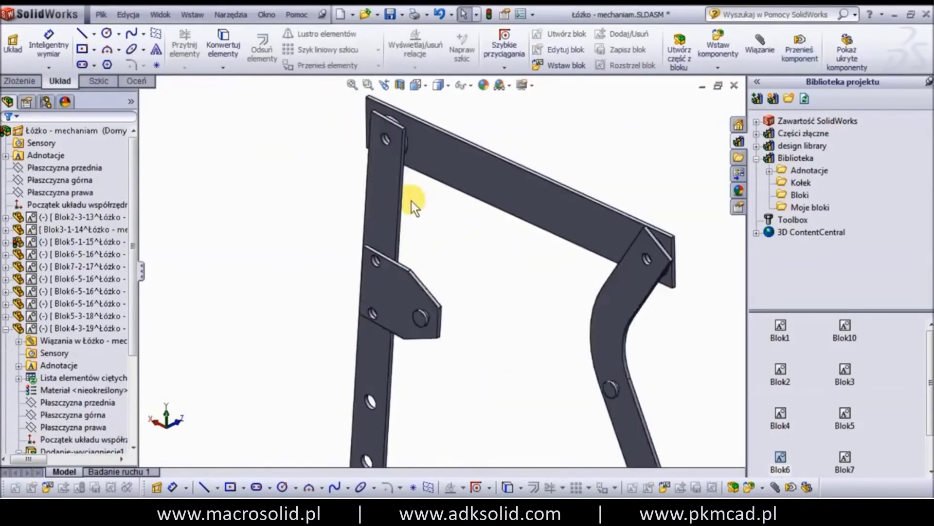
pyautogui.scroll(-3, 413, 185)
# - Edit the vertical link part and turn the view to its top end
pyautogui.scroll(-2, 390, 175)
pyautogui.click(378, 167)
pyautogui.click(416, 92)
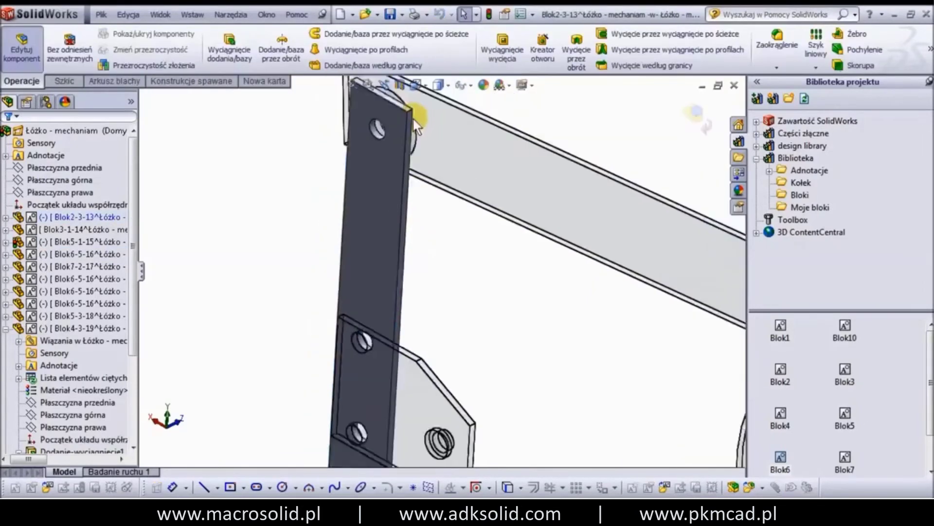
pyautogui.moveTo(413, 118)
pyautogui.mouseDown(button='middle')
pyautogui.moveTo(435, 153)
pyautogui.moveTo(436, 210)
pyautogui.mouseUp(button='middle')
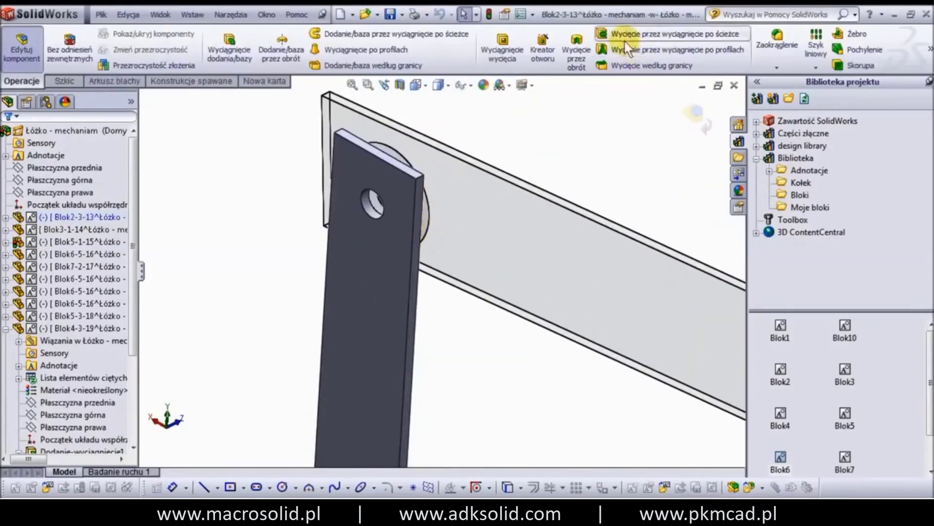
# - Set up a full-round fillet using the two side faces and top end face
pyautogui.click(769, 40)
pyautogui.click(63, 235)
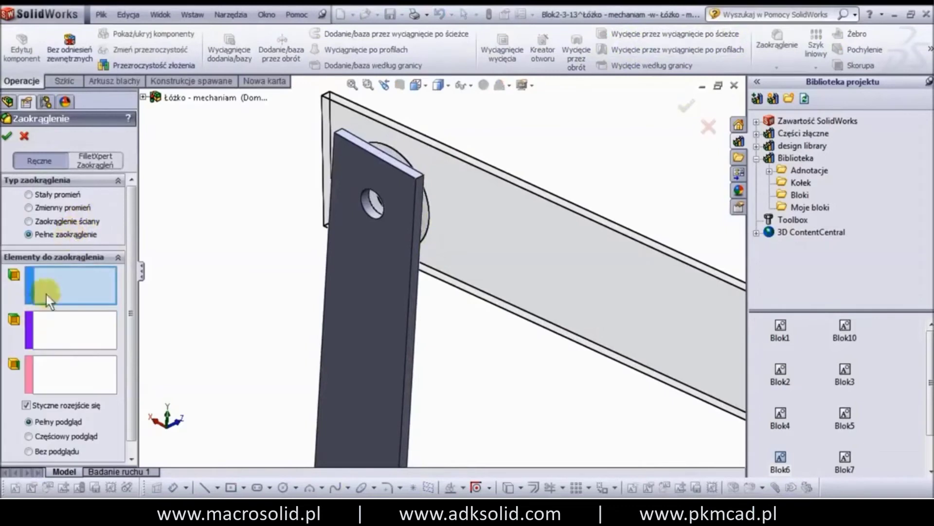
pyautogui.click(420, 194)
pyautogui.click(84, 335)
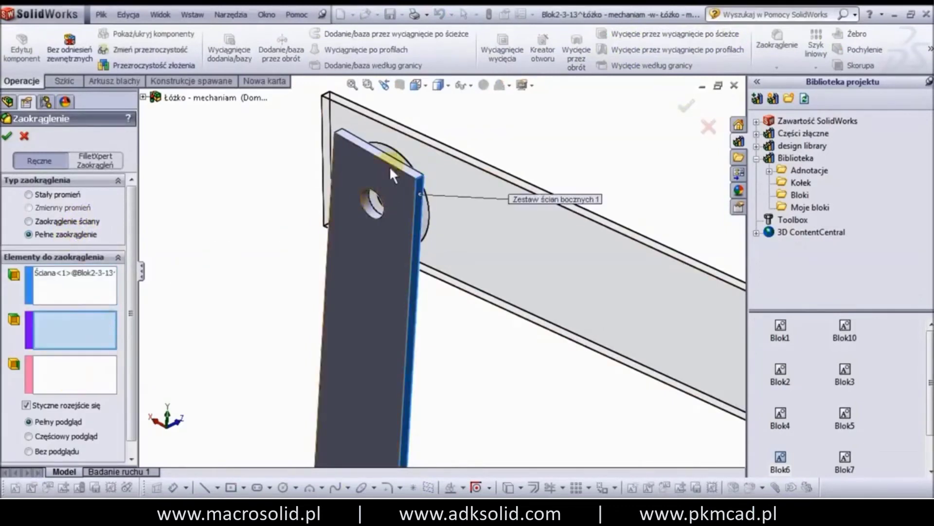
pyautogui.scroll(-3, 390, 165)
pyautogui.click(387, 174)
pyautogui.click(66, 375)
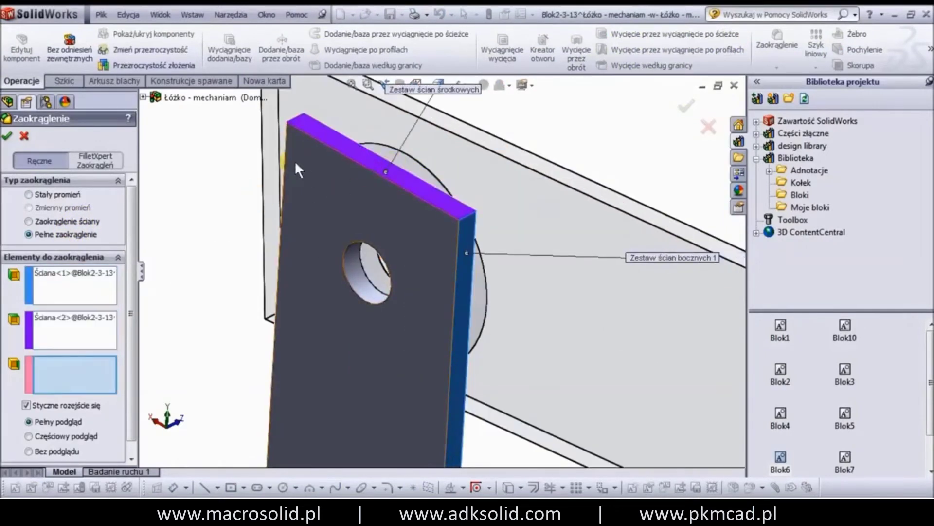
pyautogui.rightClick(295, 156)
pyautogui.click(323, 163)
pyautogui.click(290, 157)
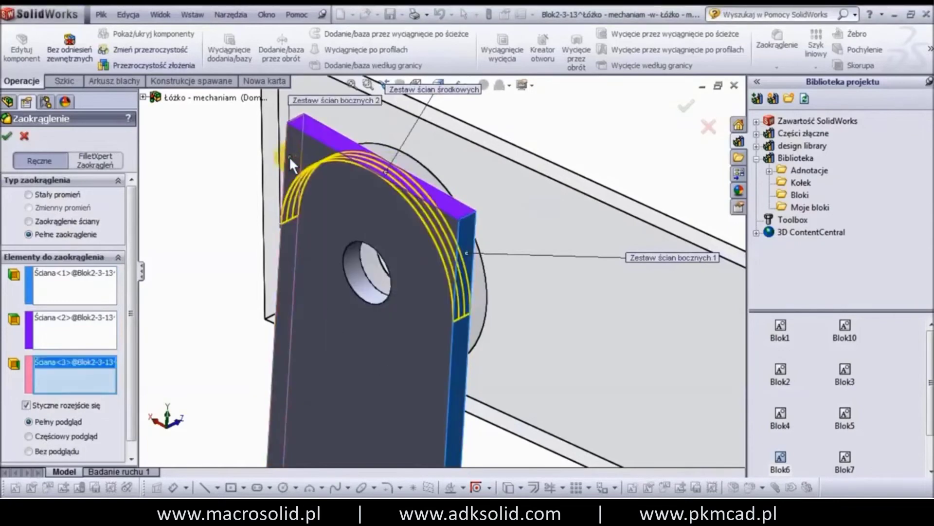
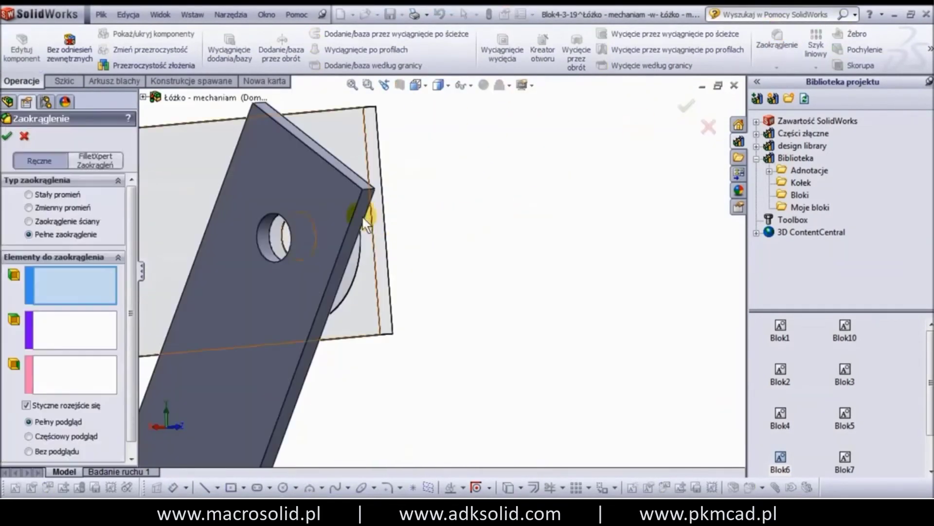
# - From the full assembly, edit link plate Blok7 in context and start a fillet on it
pyautogui.click(11, 142)
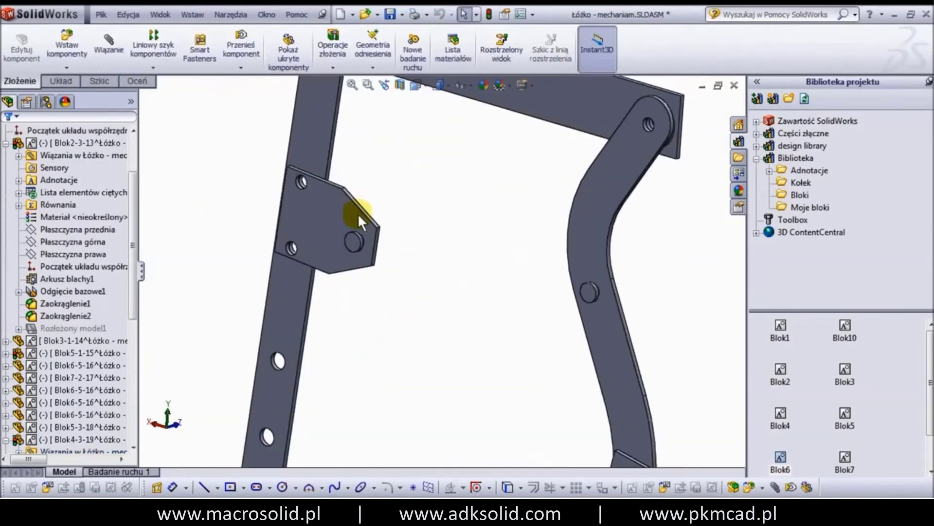
pyautogui.click(326, 273)
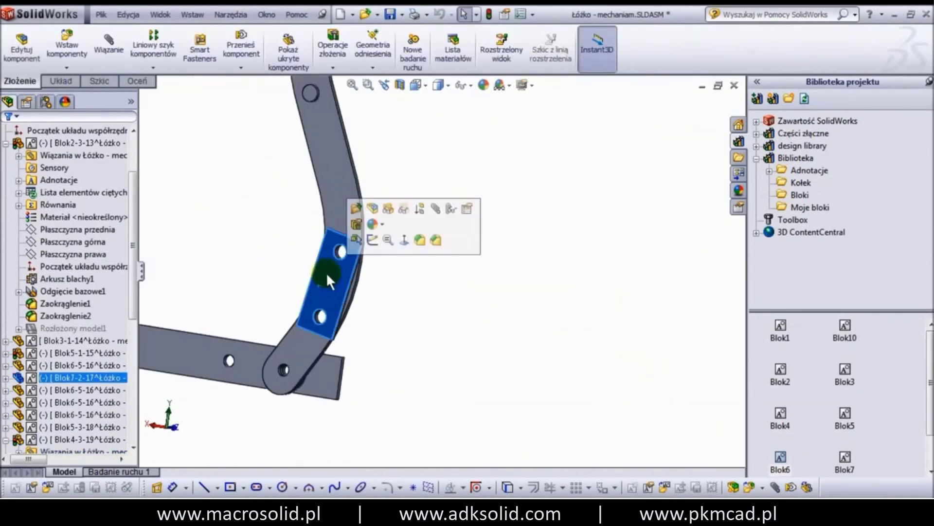
pyautogui.click(356, 209)
pyautogui.scroll(-2, 370, 258)
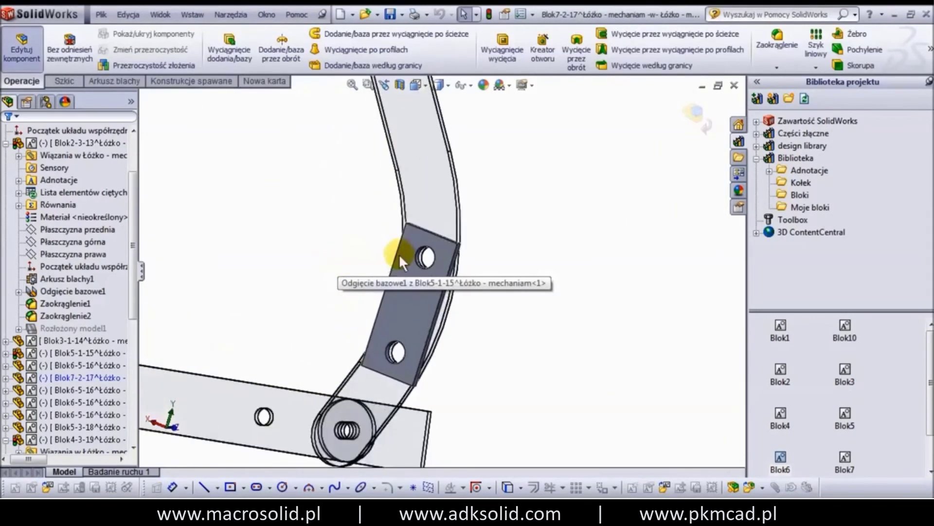
pyautogui.scroll(-2, 409, 258)
pyautogui.scroll(-2, 406, 233)
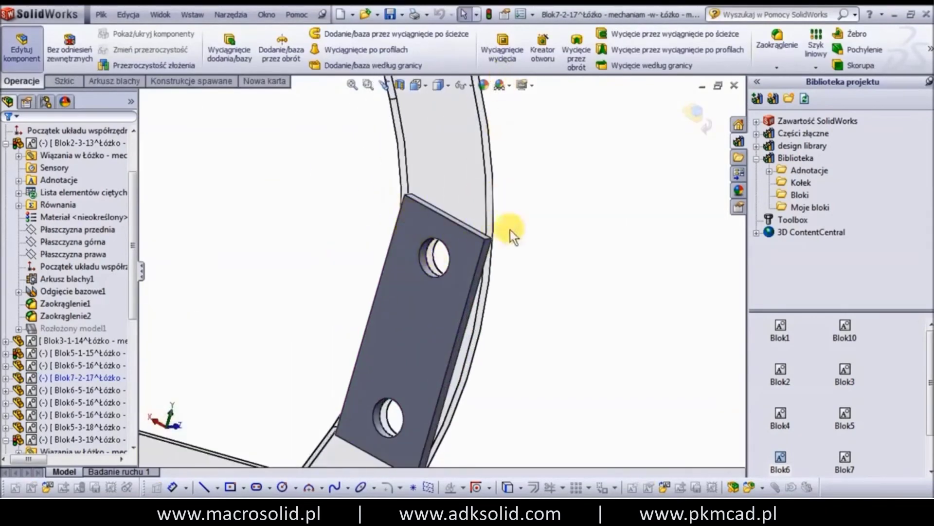
pyautogui.click(777, 42)
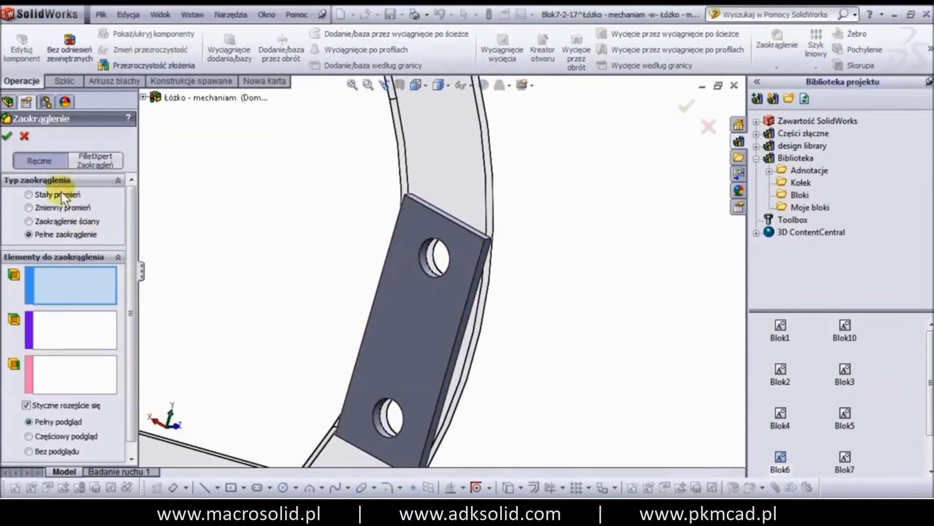
# - Round four end edges of link plate Blok7-2-17 with a 10 mm constant-radius fillet
pyautogui.click(29, 194)
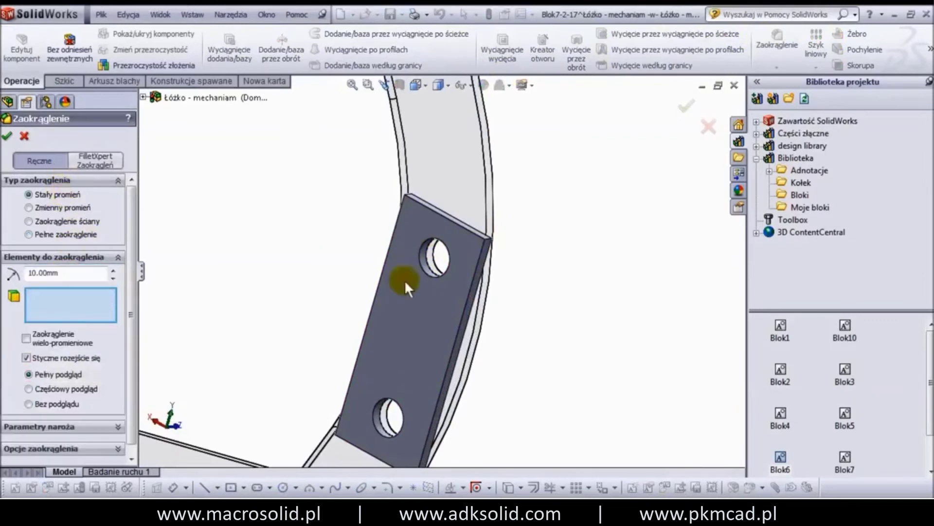
pyautogui.click(489, 240)
pyautogui.moveTo(469, 241); pyautogui.dragTo(481, 246, button='middle')
pyautogui.scroll(-2, 440, 218)
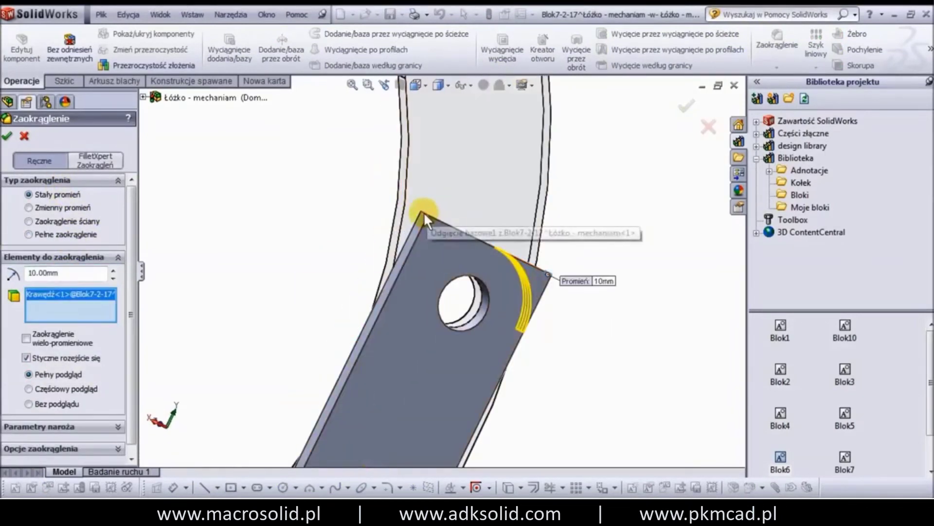
pyautogui.click(423, 212)
pyautogui.scroll(3, 414, 353)
pyautogui.scroll(-3, 359, 377)
pyautogui.scroll(-2, 349, 384)
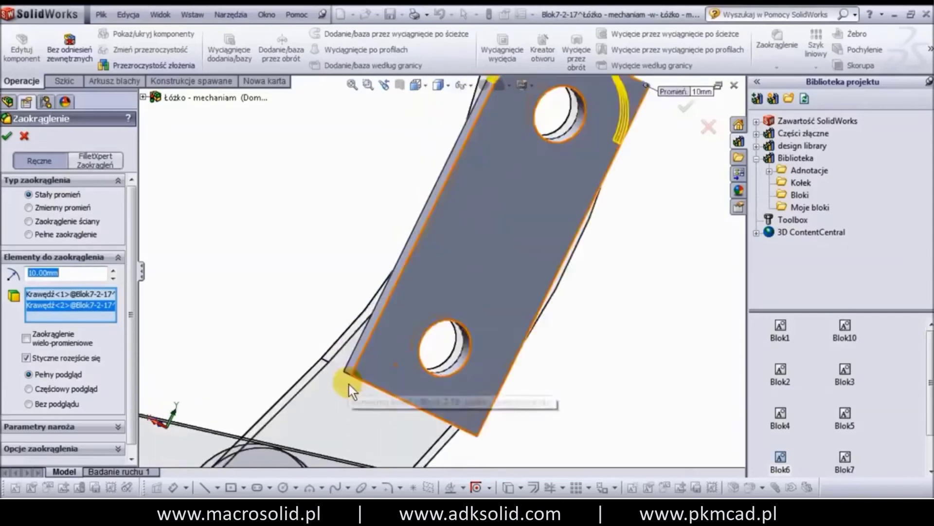
pyautogui.scroll(-2, 349, 384)
pyautogui.click(360, 359)
pyautogui.moveTo(467, 389); pyautogui.dragTo(496, 395, button='middle')
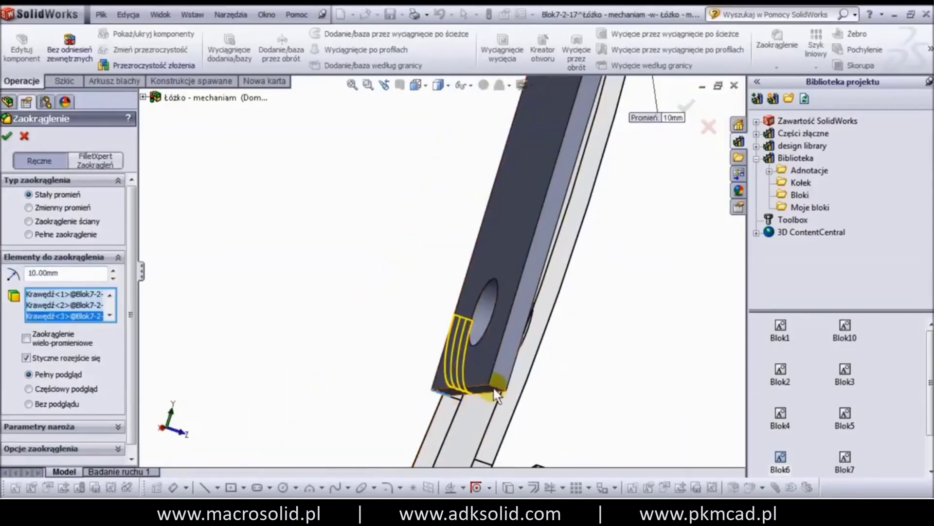
pyautogui.click(496, 394)
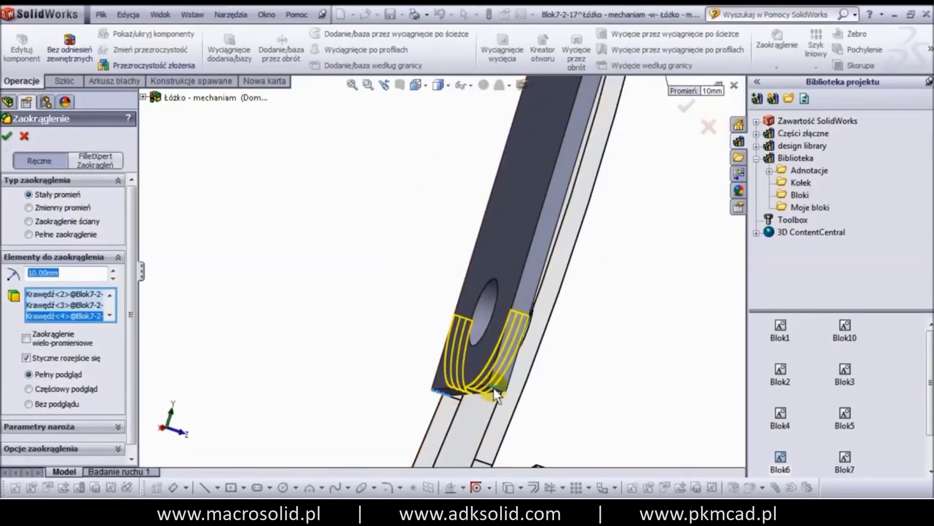
pyautogui.click(7, 138)
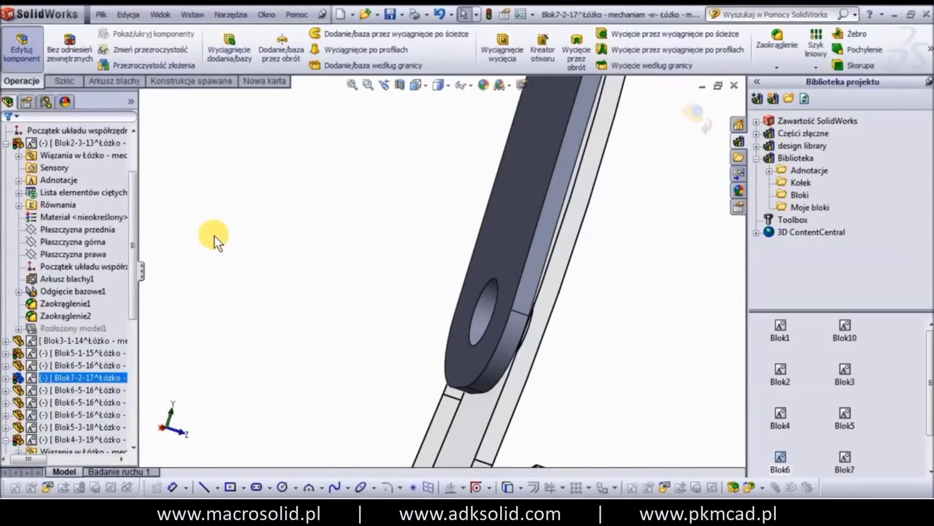
# - Start a sketch on the link plate face and draw a center rectangle between the holes
pyautogui.scroll(5, 648, 156)
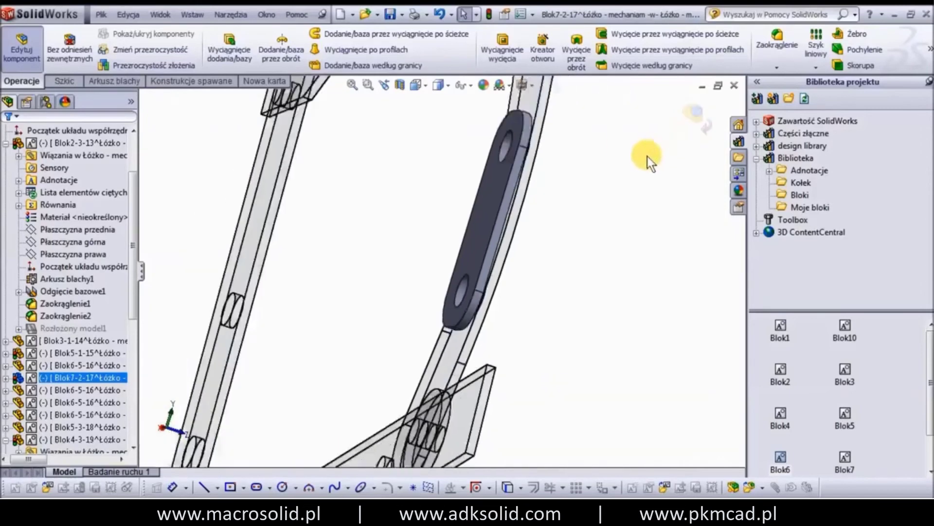
pyautogui.moveTo(647, 156); pyautogui.dragTo(528, 229, button='middle')
pyautogui.click(469, 225)
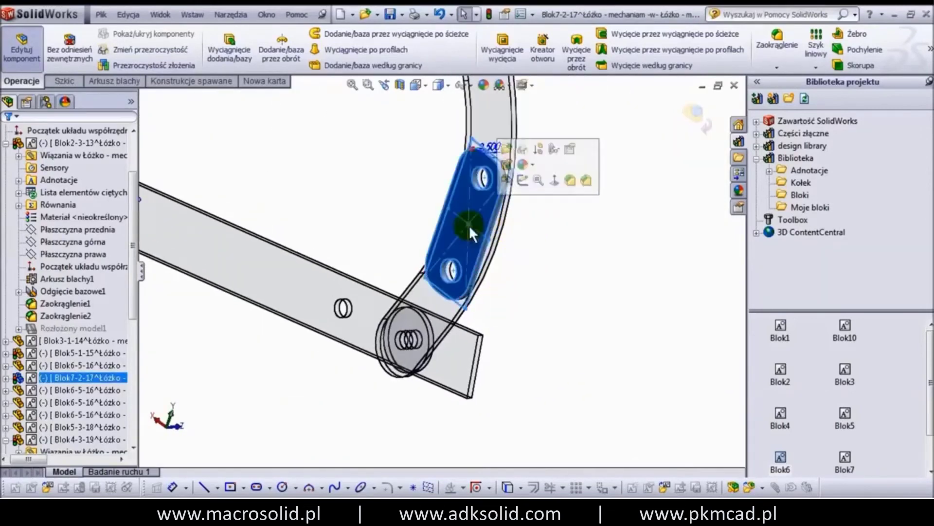
pyautogui.click(516, 186)
pyautogui.click(283, 48)
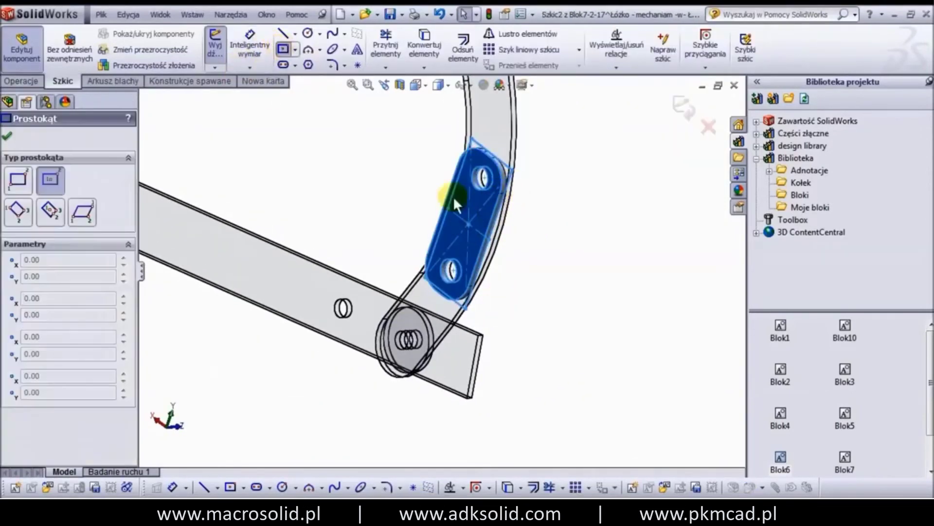
pyautogui.click(467, 223)
pyautogui.click(485, 206)
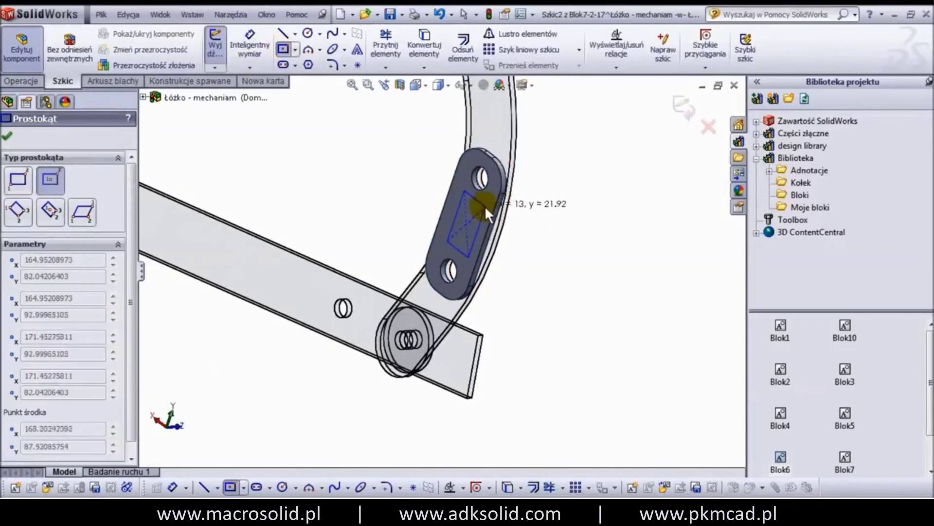
pyautogui.press('Escape')
# - Draw two crossing lines on the plate, one lengthwise below the holes and one across
pyautogui.moveTo(477, 209); pyautogui.dragTo(528, 215, button='middle')
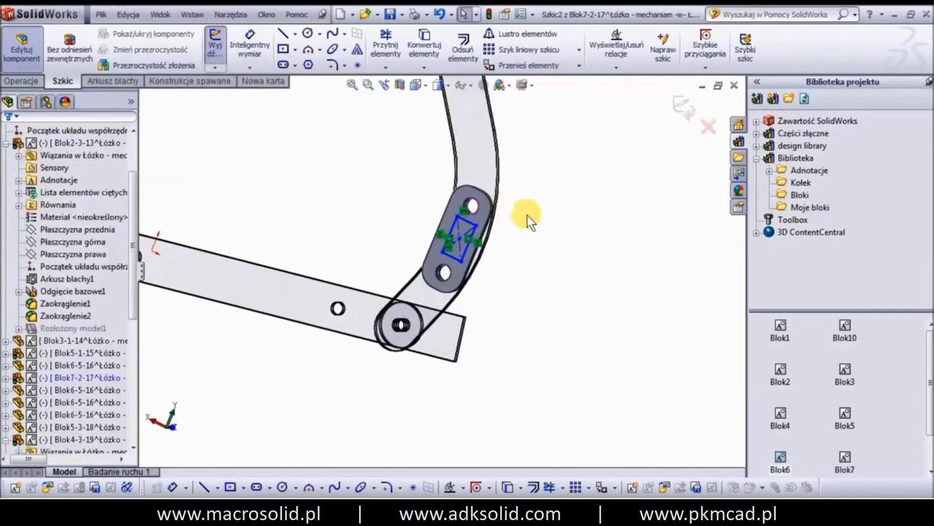
pyautogui.moveTo(543, 209)
pyautogui.mouseDown(button='right')
pyautogui.moveTo(547, 168)
pyautogui.moveTo(518, 226)
pyautogui.mouseUp(button='right')
pyautogui.scroll(-2, 480, 199)
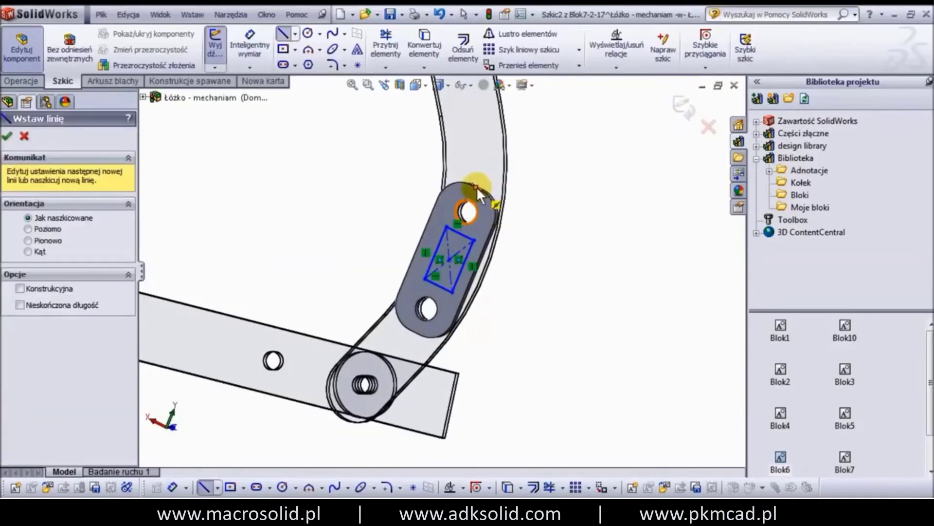
pyautogui.click(477, 186)
pyautogui.click(414, 330)
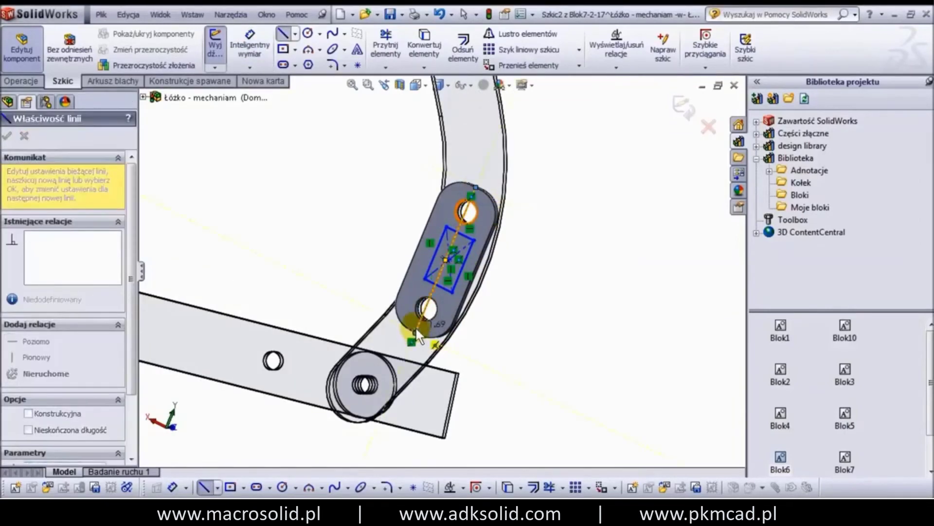
pyautogui.press('Escape')
pyautogui.moveTo(540, 265); pyautogui.dragTo(487, 280, button='right')
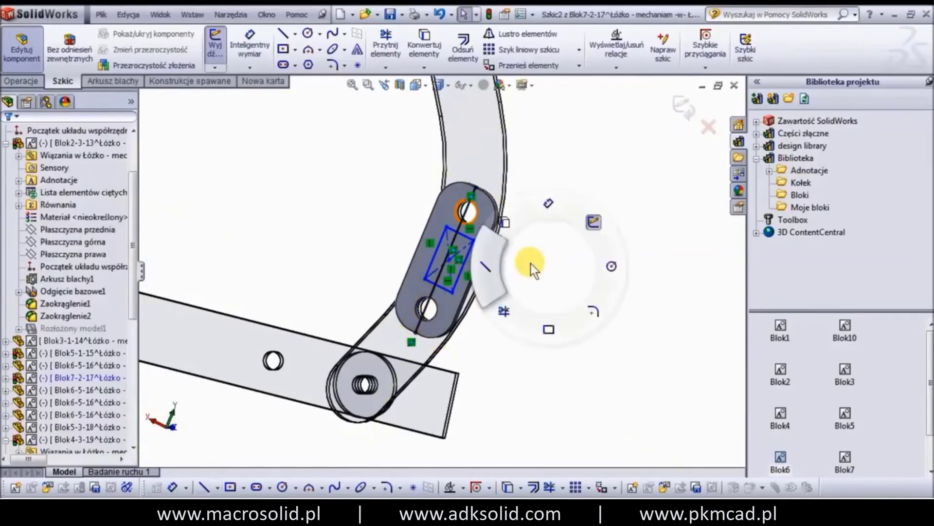
pyautogui.click(418, 247)
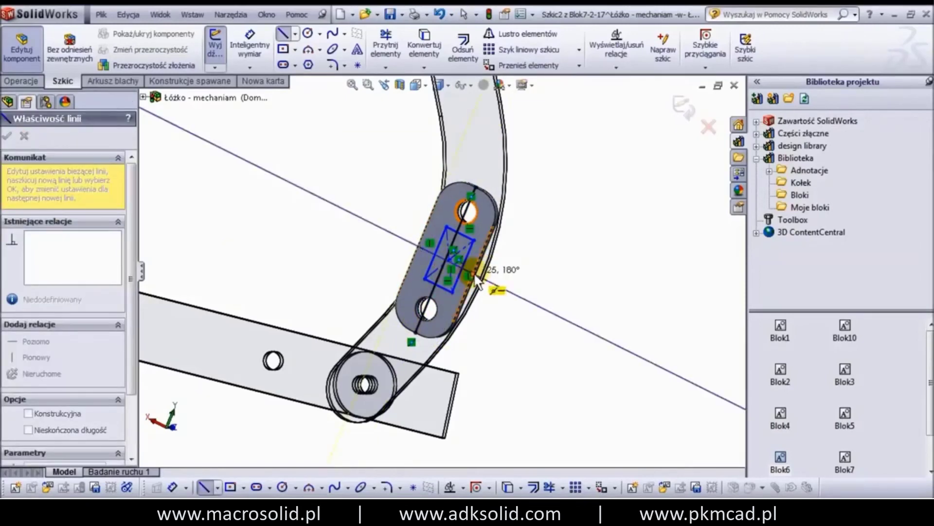
pyautogui.click(475, 275)
pyautogui.scroll(-2, 474, 275)
pyautogui.press('Escape')
# - Constrain the rectangle's centre point to the midpoint of the long line
pyautogui.click(420, 255)
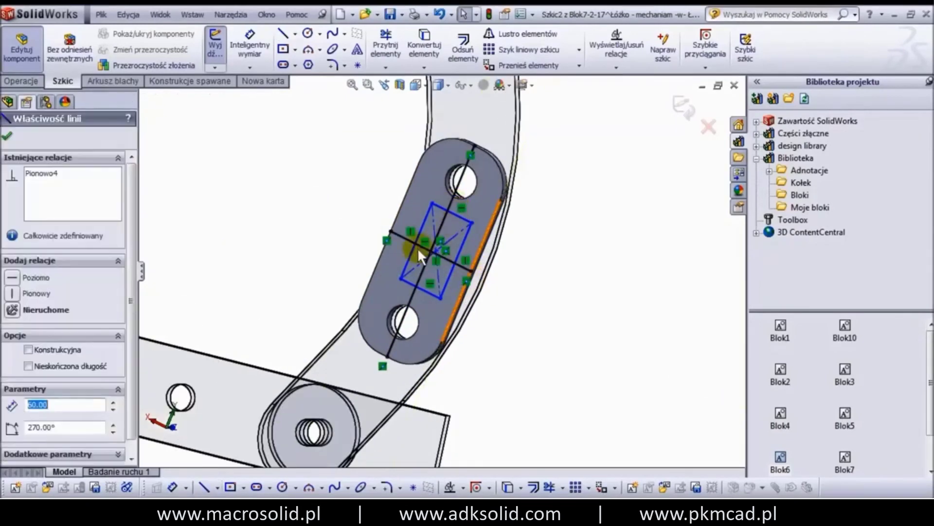
pyautogui.keyDown('ctrl'); pyautogui.click(430, 225); pyautogui.keyUp('ctrl')
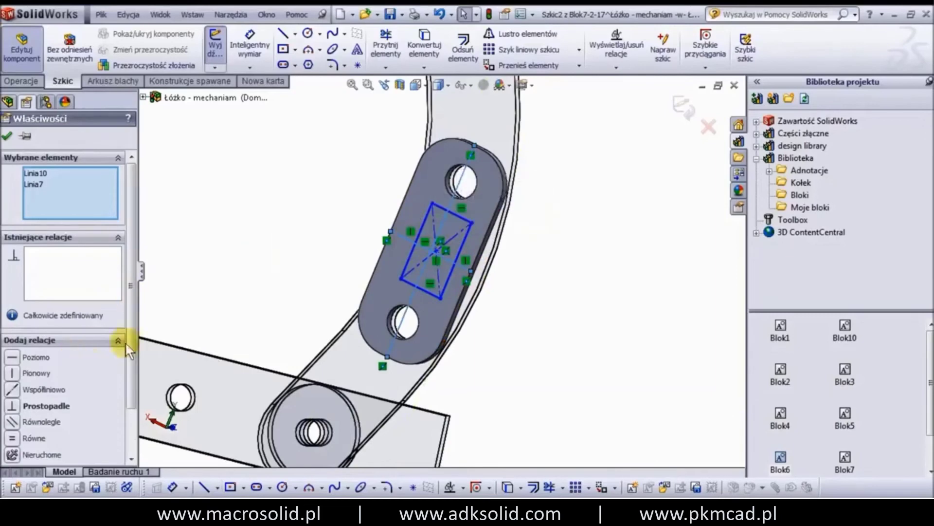
pyautogui.click(7, 137)
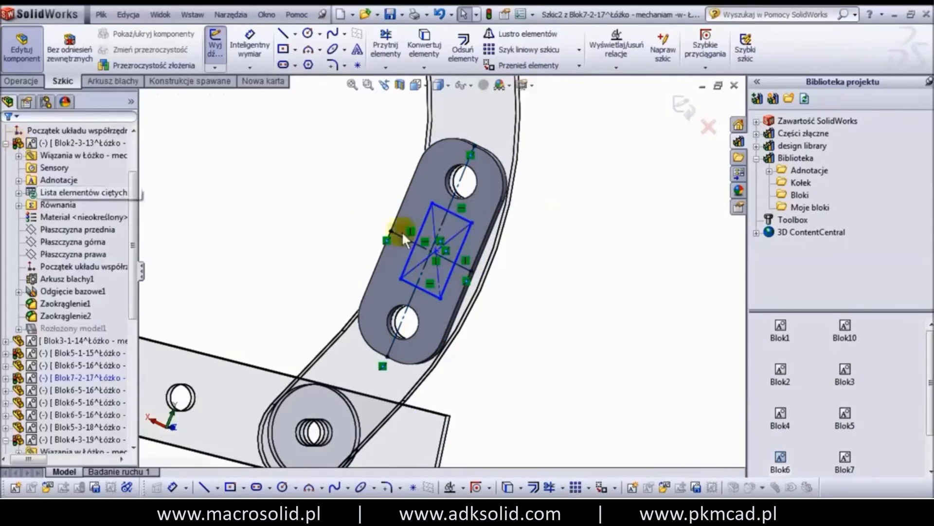
pyautogui.scroll(-2, 402, 231)
pyautogui.click(466, 265)
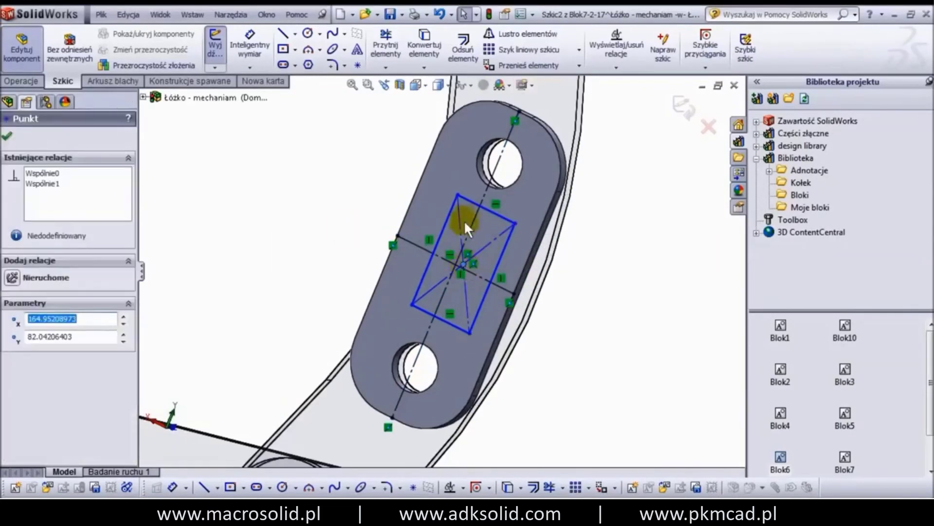
pyautogui.keyDown('ctrl'); pyautogui.click(451, 233); pyautogui.keyUp('ctrl')
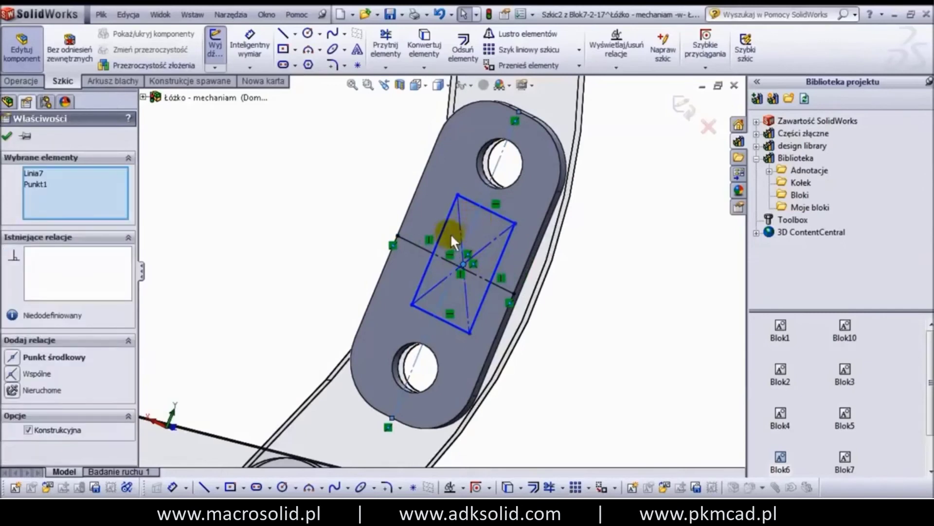
pyautogui.click(14, 359)
pyautogui.click(7, 136)
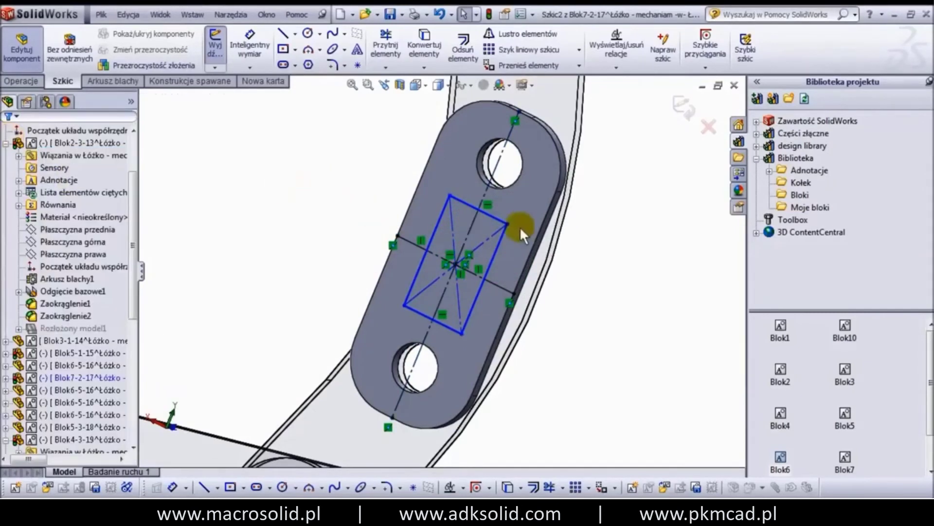
pyautogui.click(250, 45)
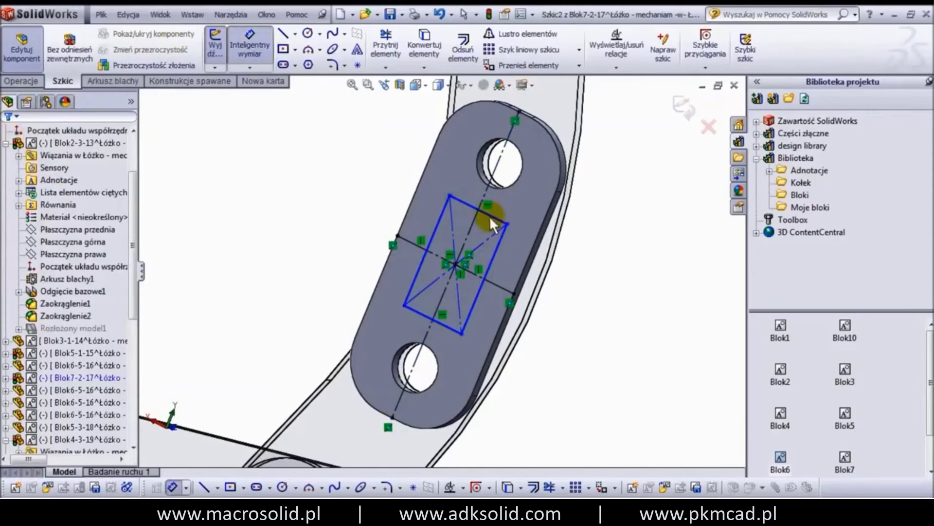
# - Dimension the rectangle's short side to 12 mm, correcting the first 15 mm entry
pyautogui.click(492, 219)
pyautogui.click(601, 267)
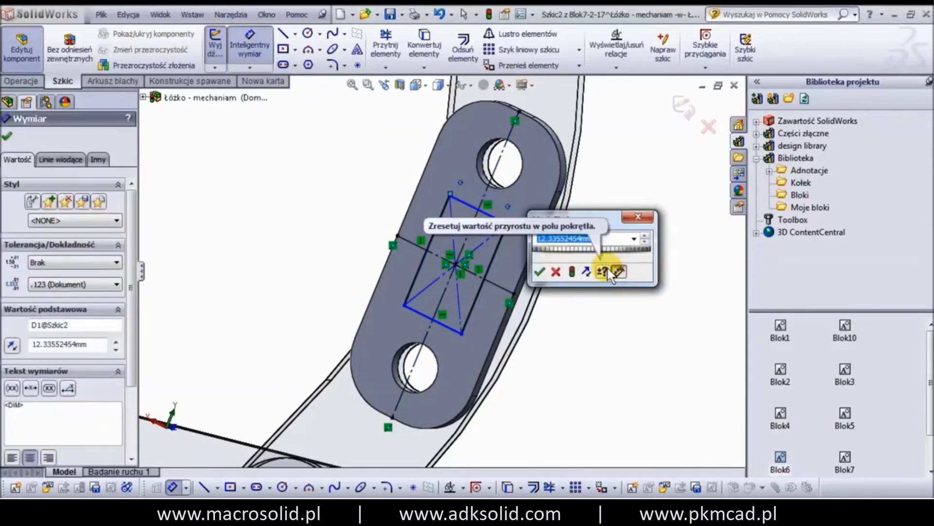
pyautogui.write('15')
pyautogui.press('Return')
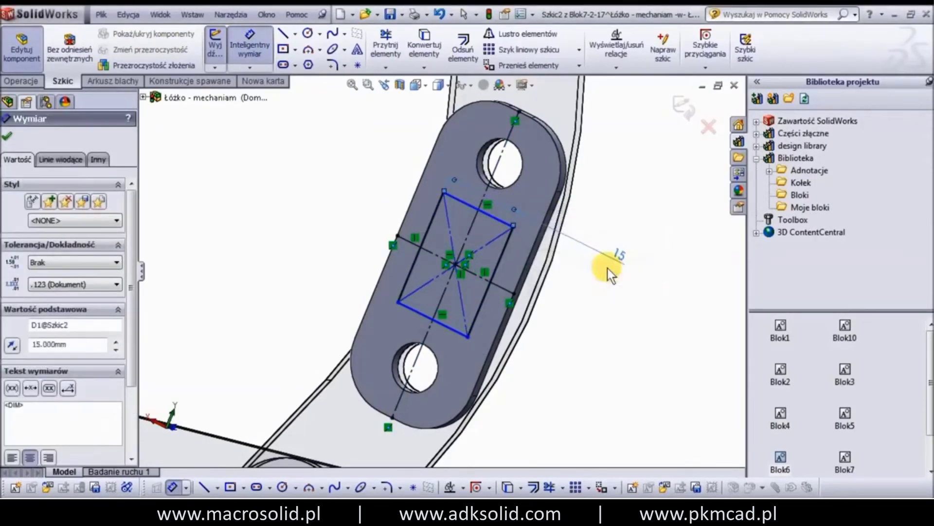
pyautogui.doubleClick(618, 253)
pyautogui.write('12')
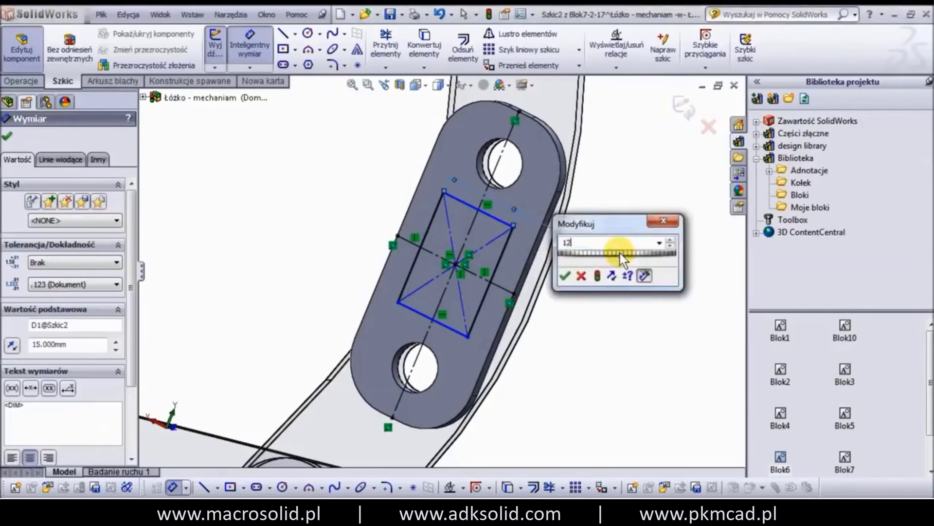
pyautogui.press('Return')
# - Dimension the rectangle's long side to 20 mm and exit the sketch
pyautogui.click(493, 258)
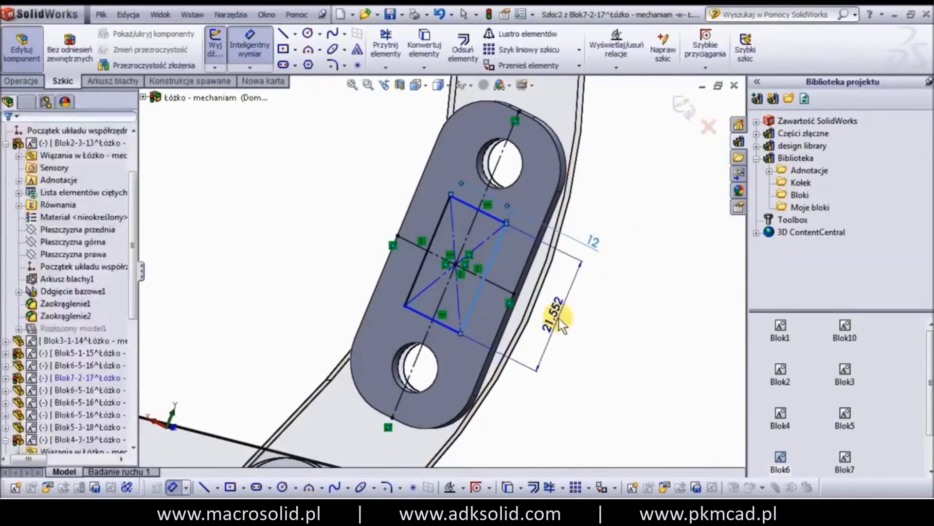
pyautogui.click(564, 326)
pyautogui.write('20')
pyautogui.press('Return')
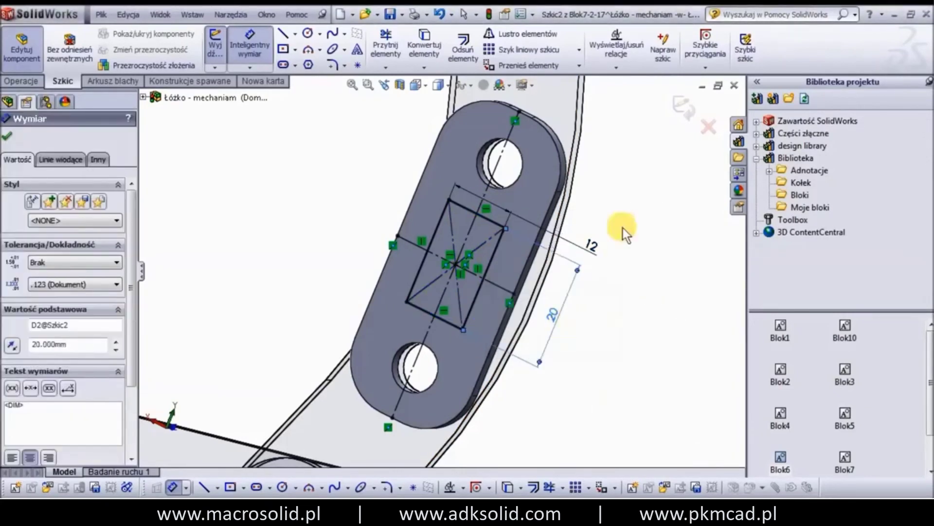
pyautogui.click(623, 228)
pyautogui.rightClick(543, 210)
pyautogui.click(539, 236)
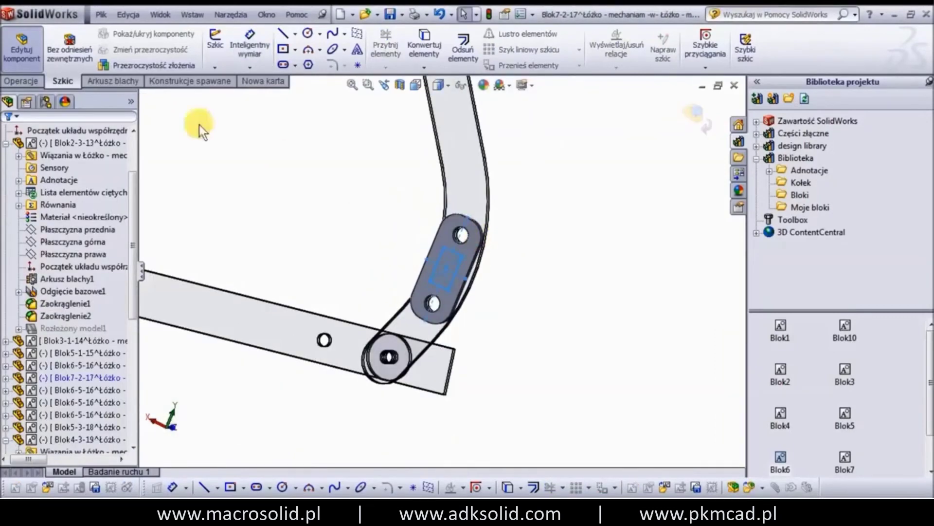
# - Extrude the 12 × 20 mm rectangle 1300 mm as a boss to form the long bar
pyautogui.click(22, 81)
pyautogui.moveTo(515, 232); pyautogui.dragTo(430, 225, button='middle')
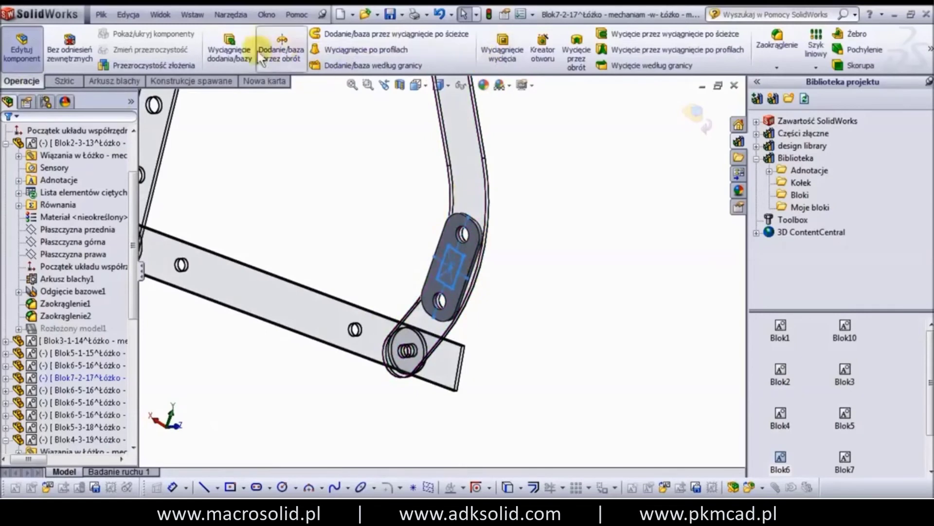
pyautogui.click(229, 49)
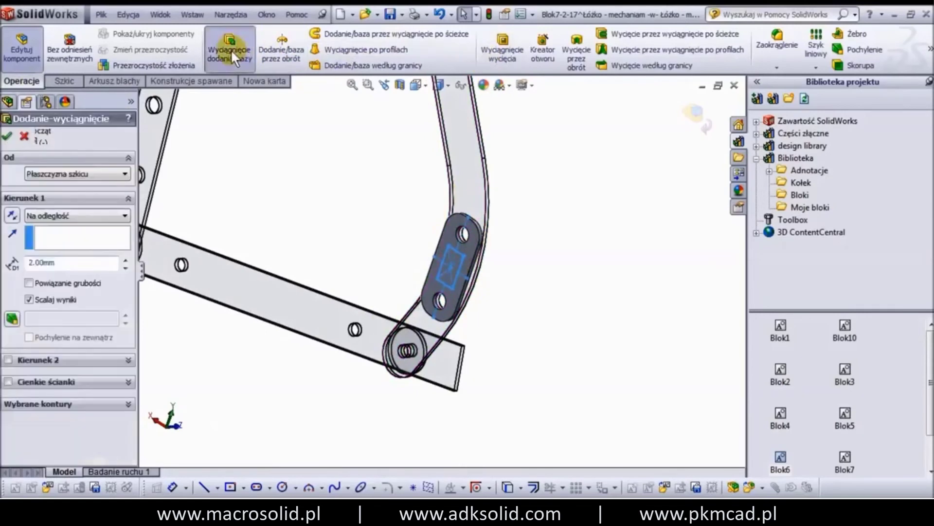
pyautogui.doubleClick(87, 262)
pyautogui.write('1300')
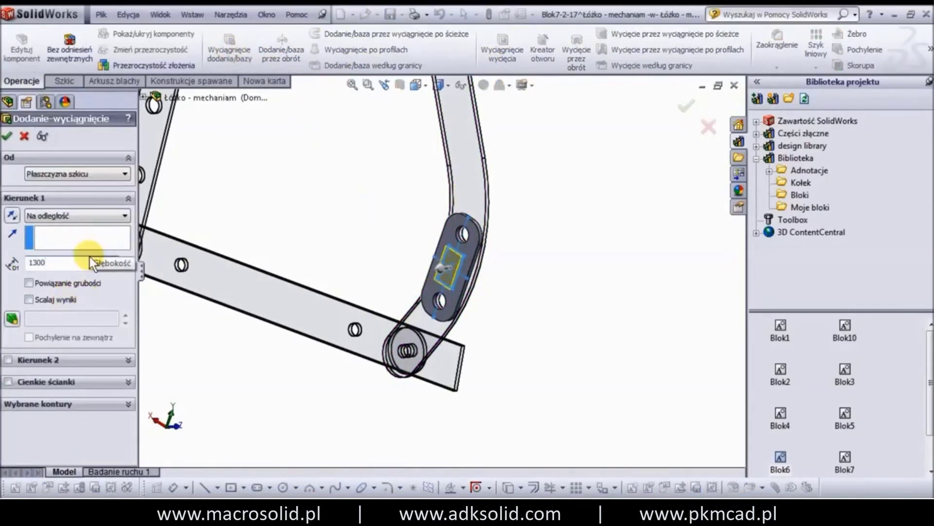
pyautogui.press('Return')
pyautogui.scroll(5, 292, 263)
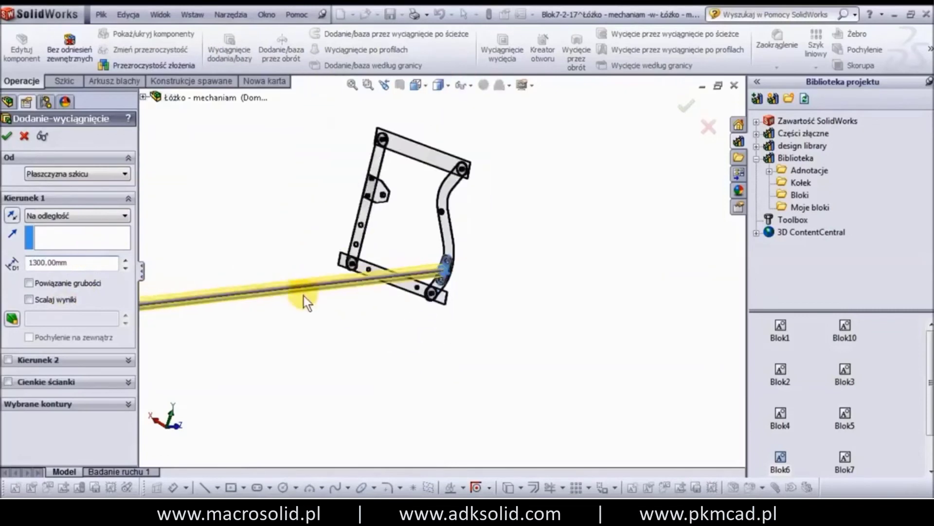
pyautogui.click(6, 137)
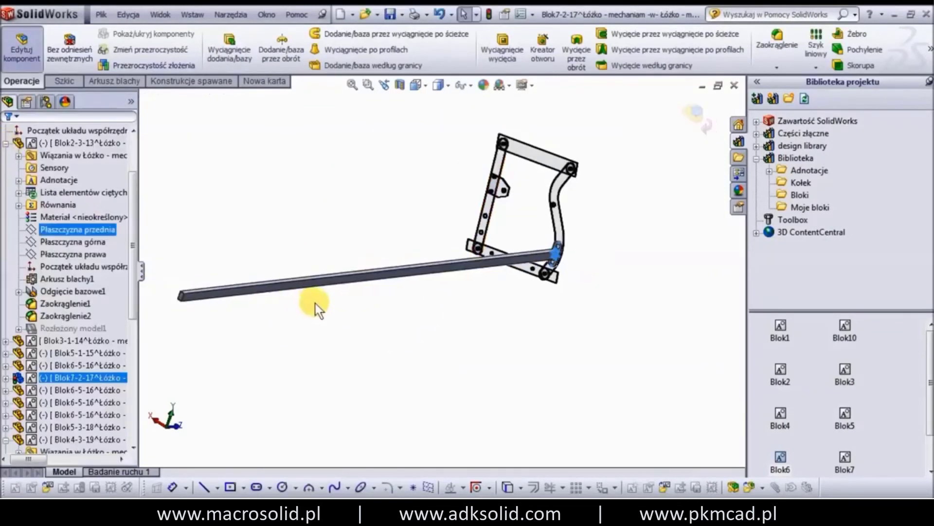
# - Start a new reference plane from the Reference Geometry options
pyautogui.click(323, 217)
pyautogui.click(930, 48)
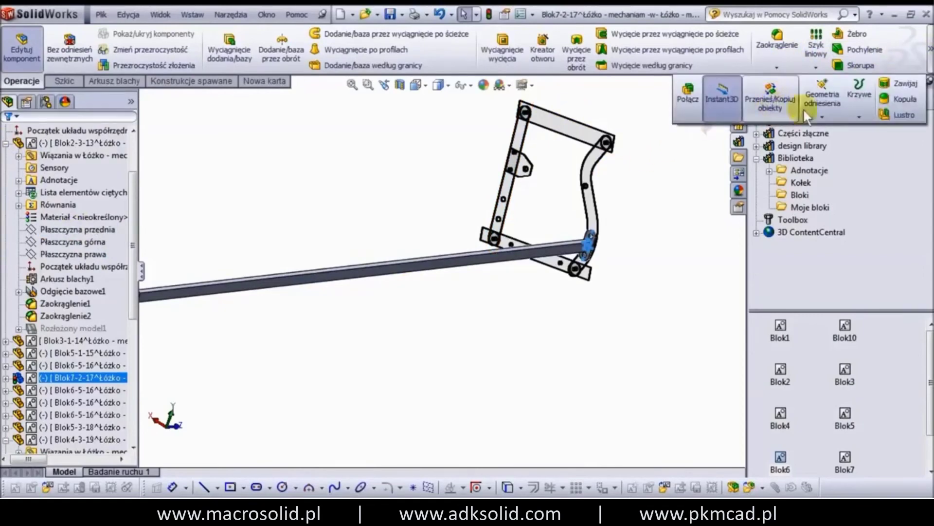
pyautogui.click(824, 109)
pyautogui.click(838, 129)
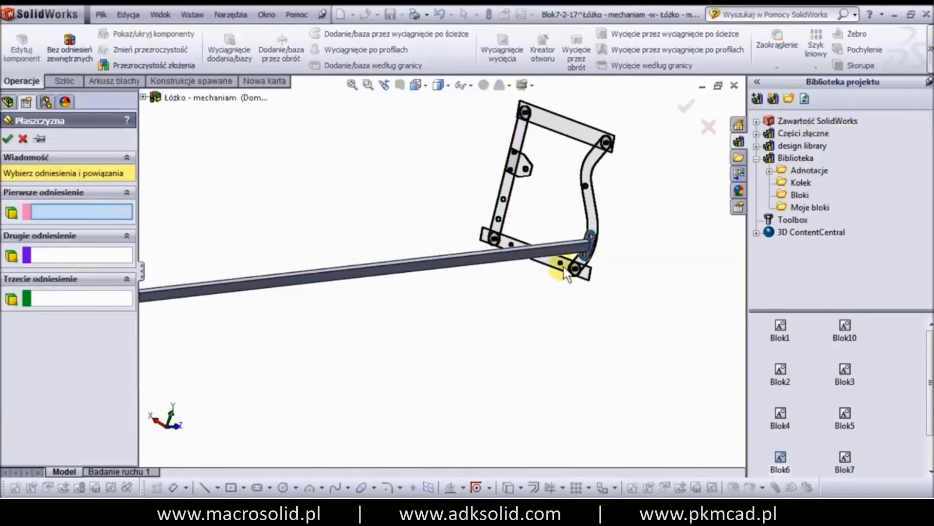
pyautogui.scroll(-2, 566, 274)
pyautogui.scroll(-5, 610, 238)
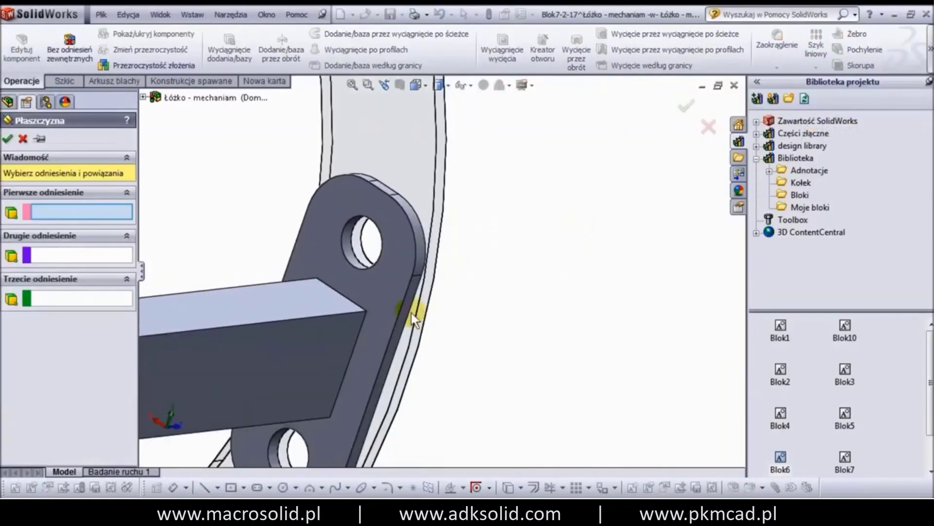
# - Place the plane midway between the bar's near and far end faces
pyautogui.click(363, 307)
pyautogui.scroll(3, 355, 308)
pyautogui.scroll(3, 282, 313)
pyautogui.scroll(-5, 331, 289)
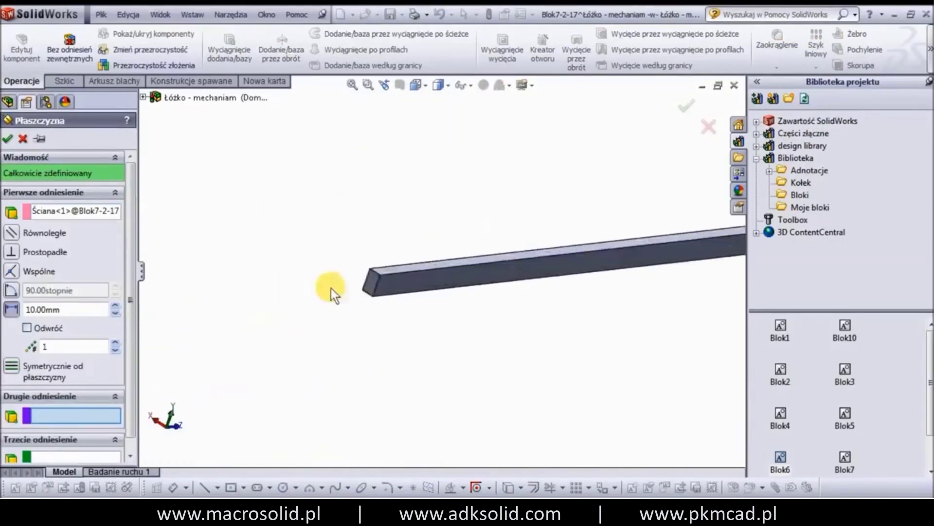
pyautogui.scroll(-3, 475, 267)
pyautogui.click(480, 267)
pyautogui.scroll(3, 569, 263)
pyautogui.scroll(3, 656, 264)
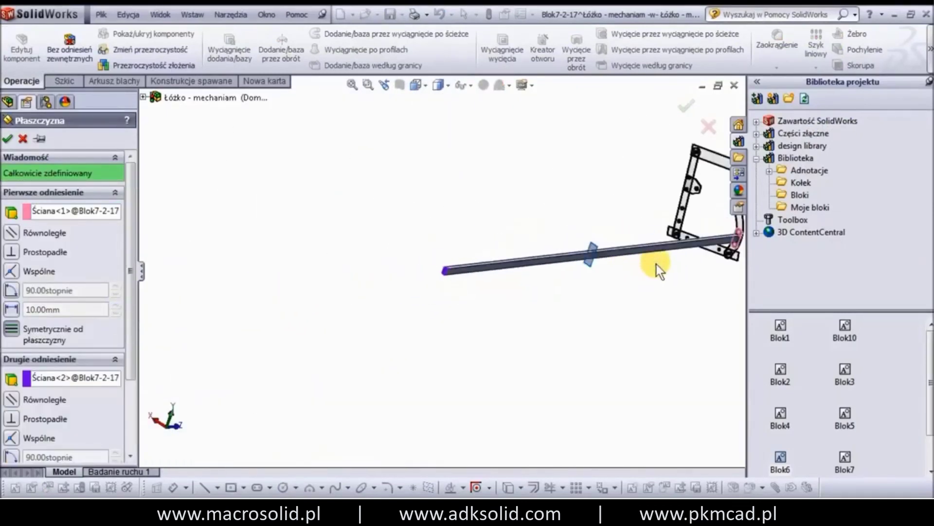
pyautogui.scroll(-3, 657, 264)
pyautogui.press('Return')
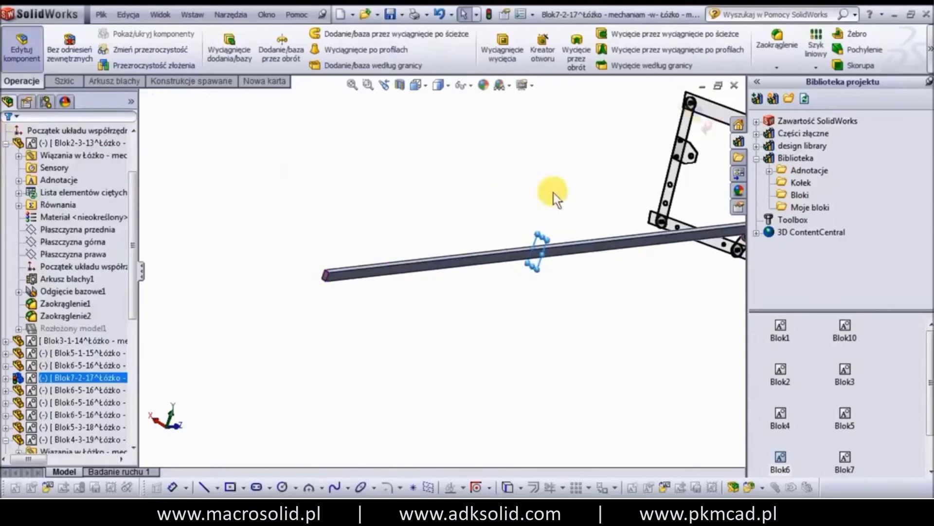
pyautogui.scroll(3, 555, 200)
pyautogui.scroll(-1, 562, 229)
pyautogui.scroll(-1, 571, 246)
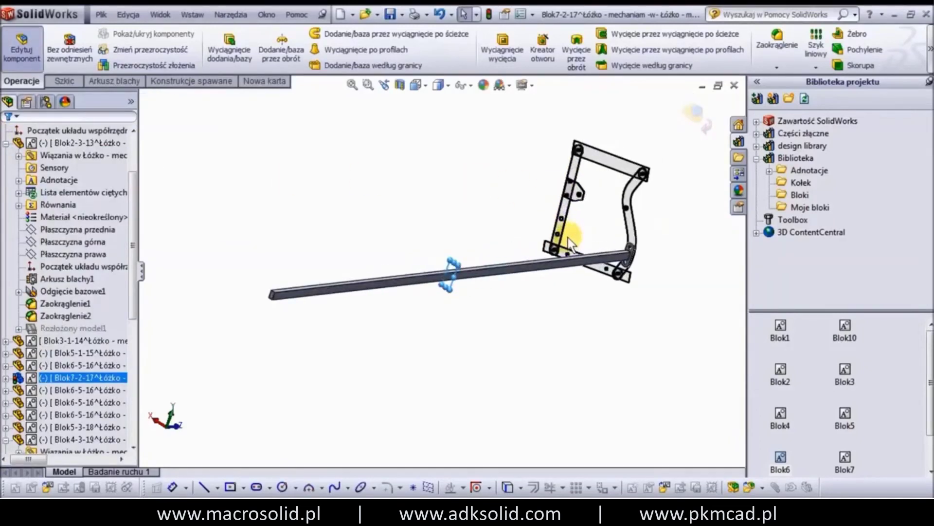
pyautogui.scroll(3, 555, 200)
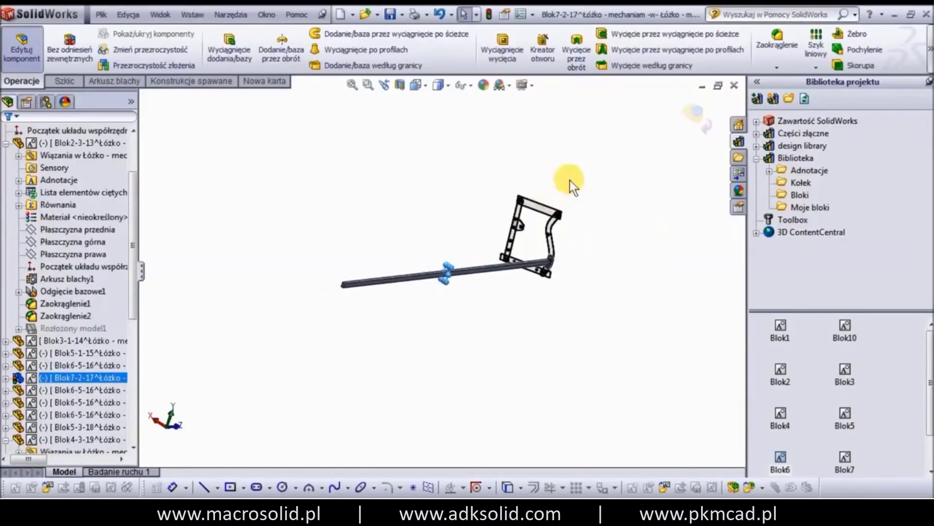
pyautogui.scroll(-3, 528, 267)
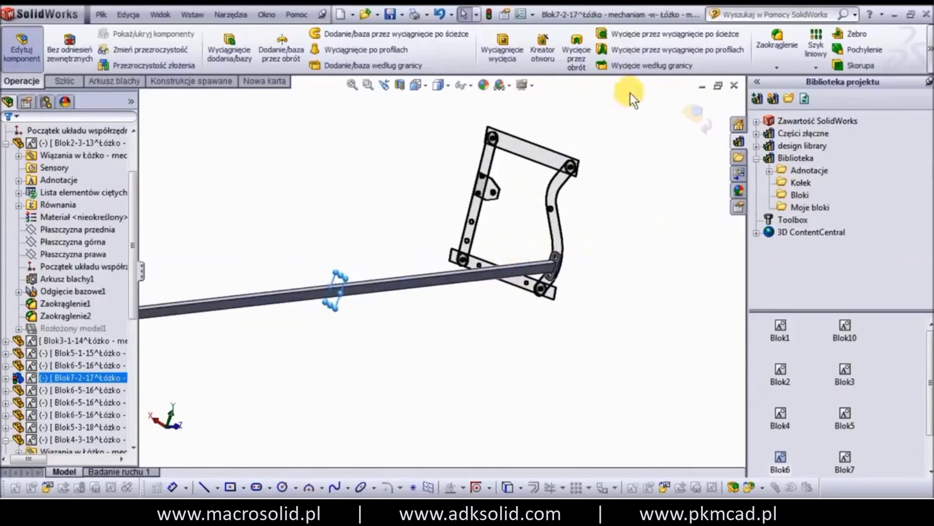
# - Mirror the rounded plate end Zaokrąglenie1 across Płaszczyzna1 onto the bar's far end
pyautogui.click(816, 65)
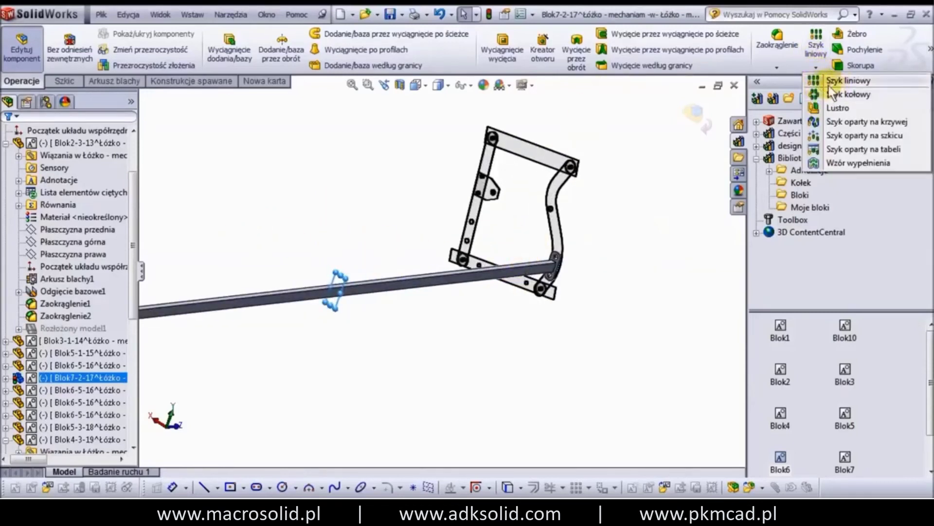
pyautogui.click(832, 108)
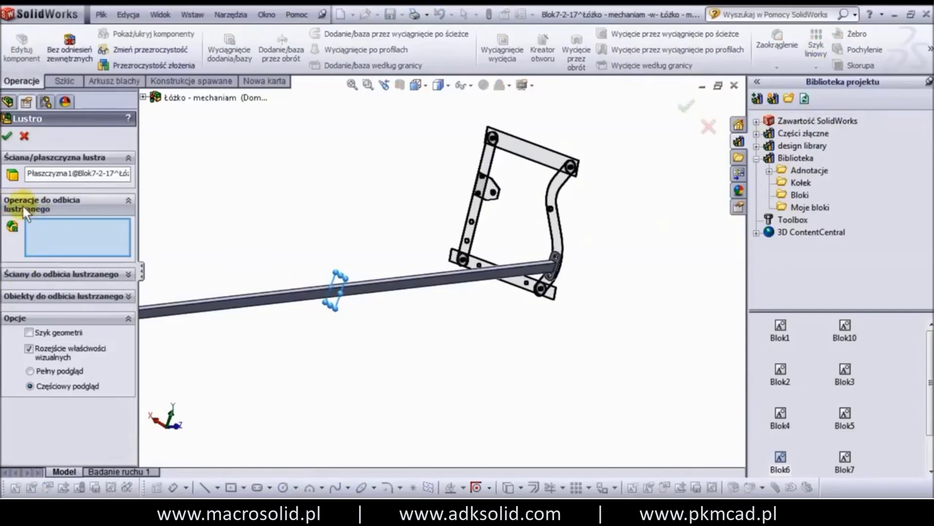
pyautogui.click(27, 299)
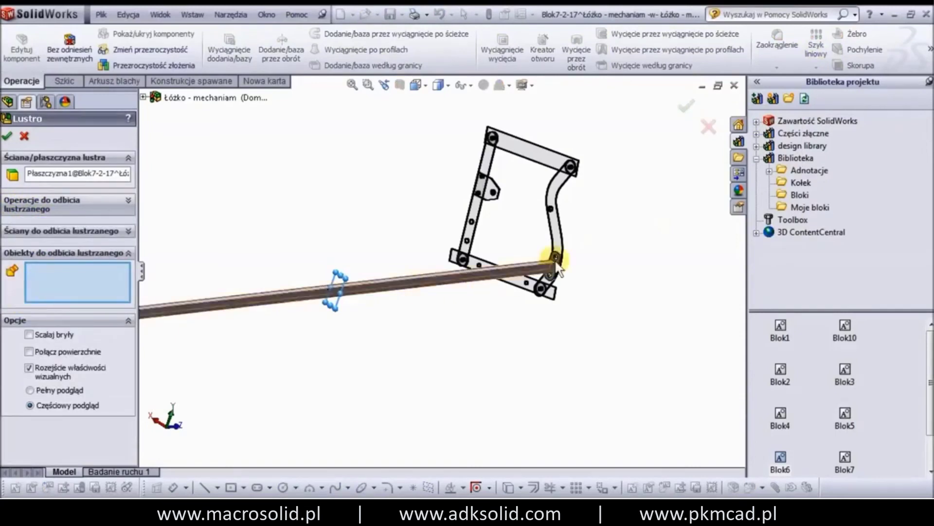
pyautogui.scroll(-3, 535, 271)
pyautogui.click(517, 262)
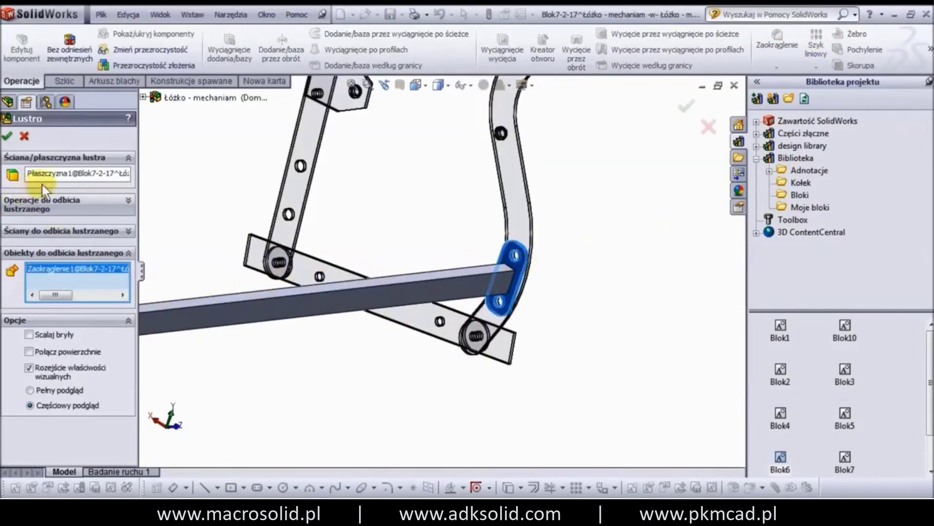
pyautogui.scroll(3, 296, 270)
pyautogui.scroll(1, 291, 276)
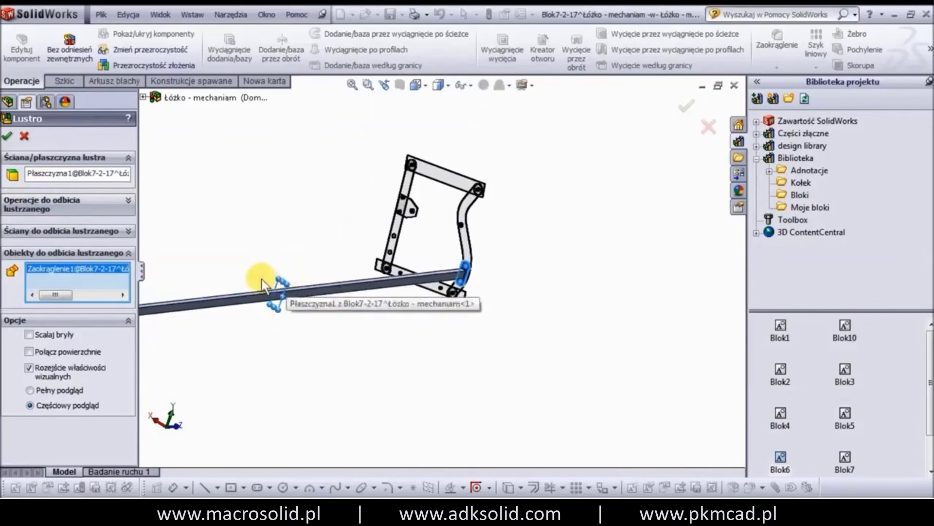
pyautogui.scroll(3, 276, 291)
pyautogui.scroll(-2, 405, 293)
pyautogui.scroll(-1, 443, 293)
pyautogui.scroll(-2, 443, 293)
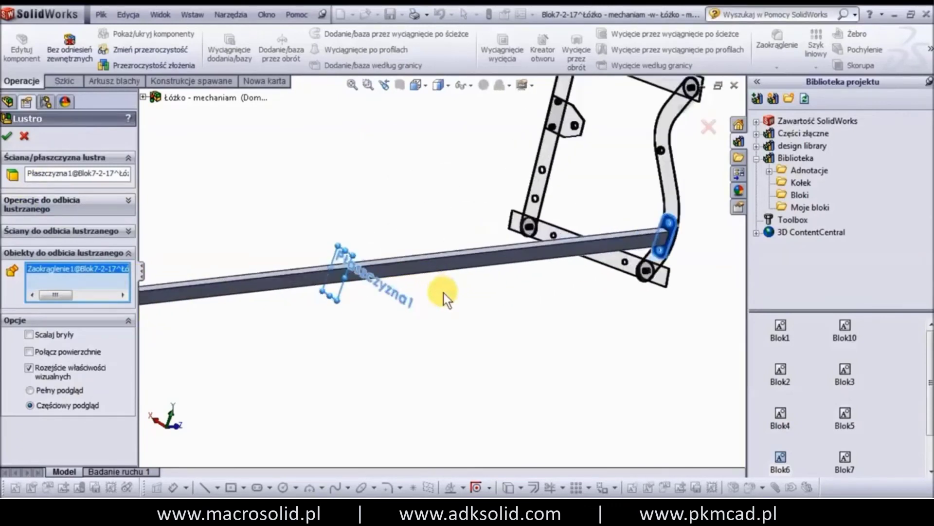
pyautogui.scroll(1, 443, 293)
pyautogui.click(8, 138)
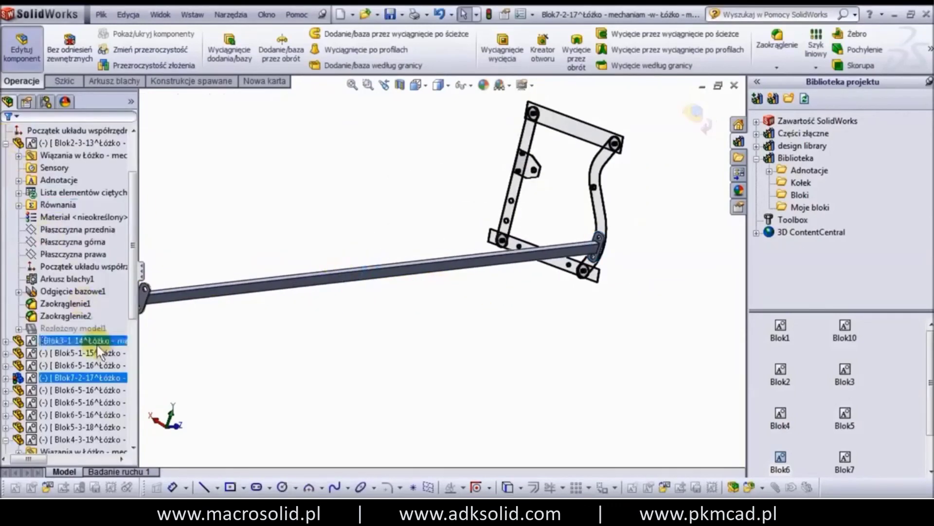
# - Expand the long bar's cut list and check the mirrored body Lustro1
pyautogui.moveTo(133, 258)
pyautogui.mouseDown()
pyautogui.moveTo(130, 405)
pyautogui.moveTo(131, 377)
pyautogui.mouseUp()
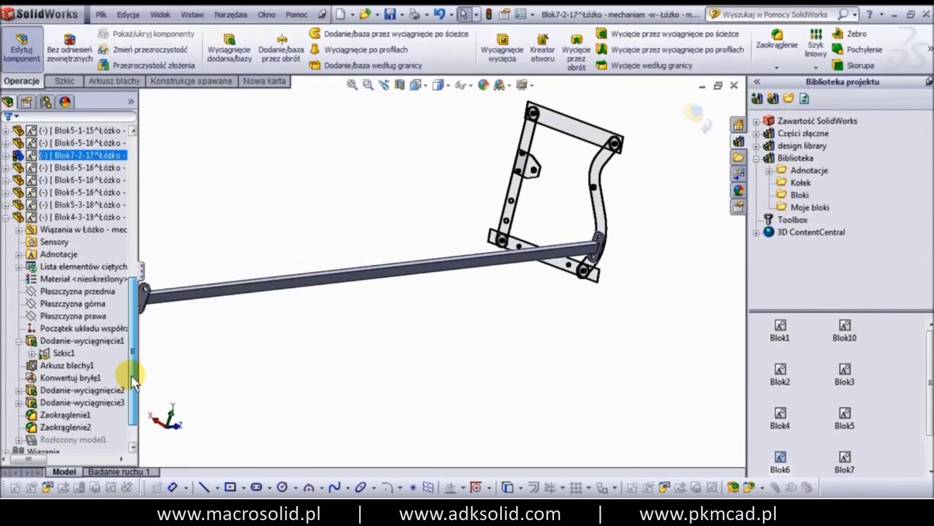
pyautogui.click(19, 266)
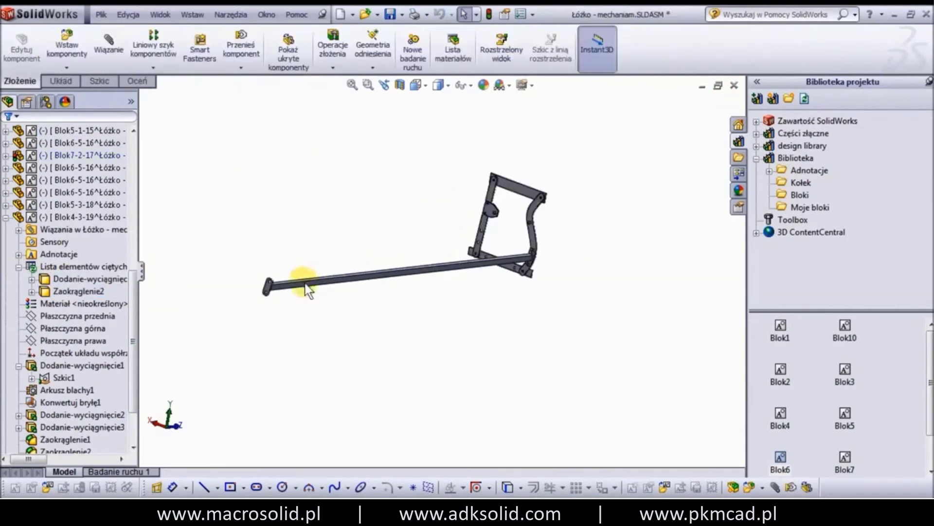
pyautogui.scroll(-5, 272, 282)
pyautogui.click(273, 282)
pyautogui.click(5, 156)
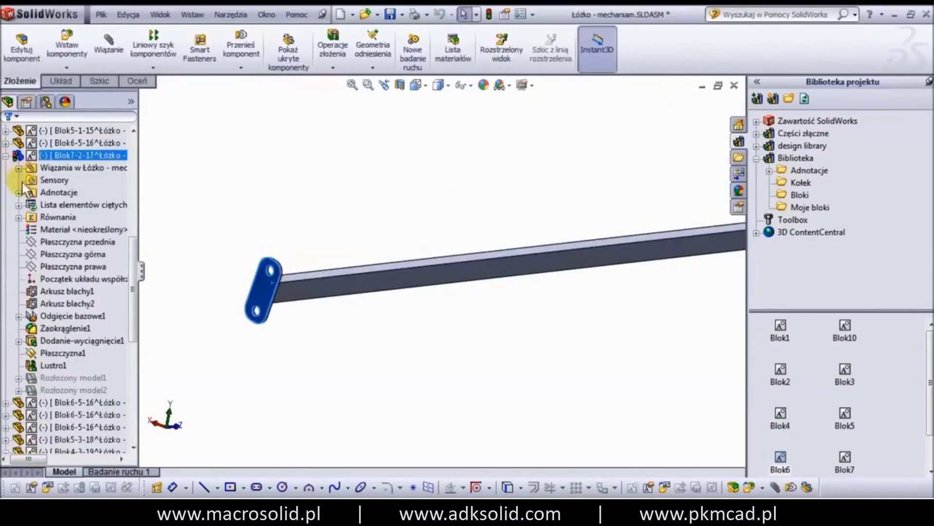
pyautogui.click(18, 204)
pyautogui.click(62, 229)
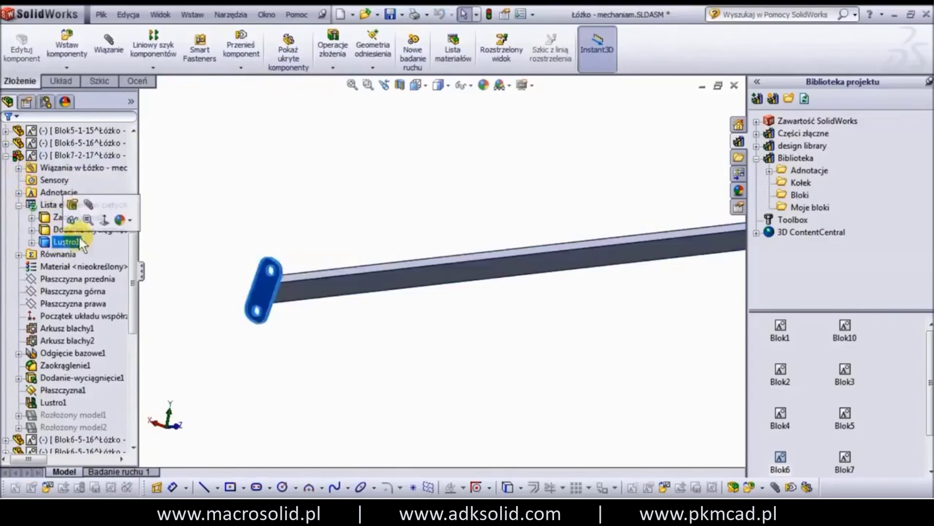
pyautogui.scroll(3, 541, 193)
pyautogui.scroll(-5, 611, 235)
pyautogui.scroll(-2, 599, 211)
# - Drag the top plate to swing the bed linkage through its motion
pyautogui.click(576, 131)
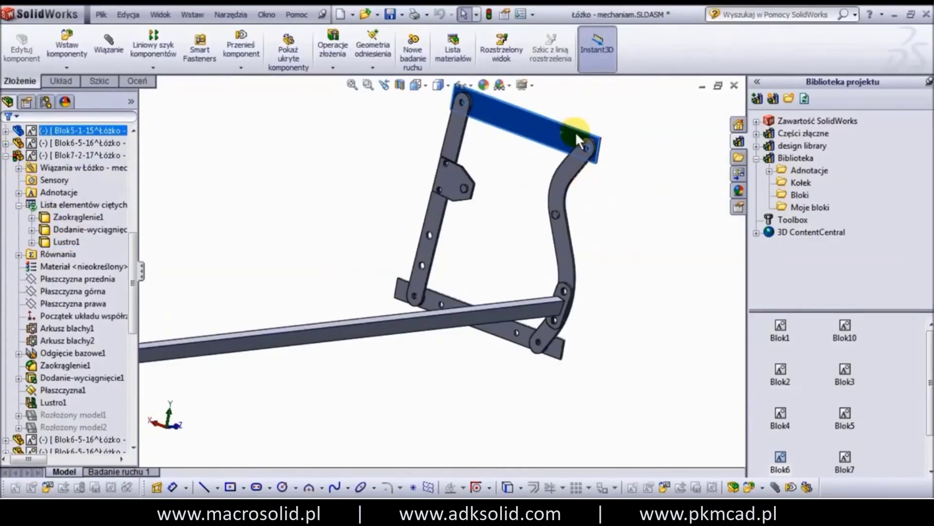
pyautogui.moveTo(575, 131)
pyautogui.mouseDown()
pyautogui.moveTo(607, 158)
pyautogui.moveTo(639, 235)
pyautogui.moveTo(632, 246)
pyautogui.moveTo(483, 177)
pyautogui.moveTo(567, 230)
pyautogui.moveTo(454, 206)
pyautogui.moveTo(497, 217)
pyautogui.moveTo(539, 265)
pyautogui.moveTo(502, 253)
pyautogui.moveTo(489, 269)
pyautogui.moveTo(496, 224)
pyautogui.moveTo(554, 244)
pyautogui.mouseUp()
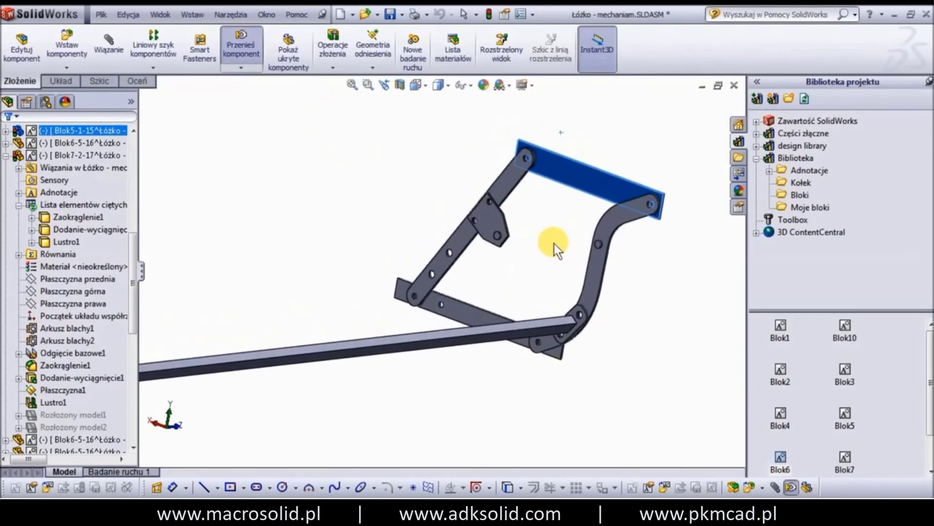
pyautogui.press('Escape')
pyautogui.click(659, 247)
pyautogui.scroll(-3, 633, 251)
pyautogui.scroll(-2, 481, 131)
# - Open top plate Blok5-1-15 for in-context part editing
pyautogui.click(483, 130)
pyautogui.scroll(2, 490, 139)
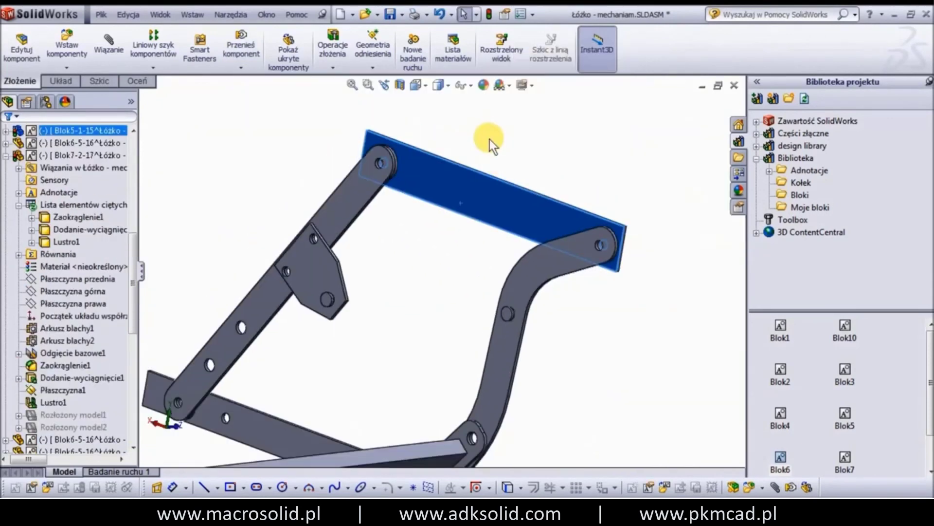
pyautogui.rightClick(464, 189)
pyautogui.click(489, 103)
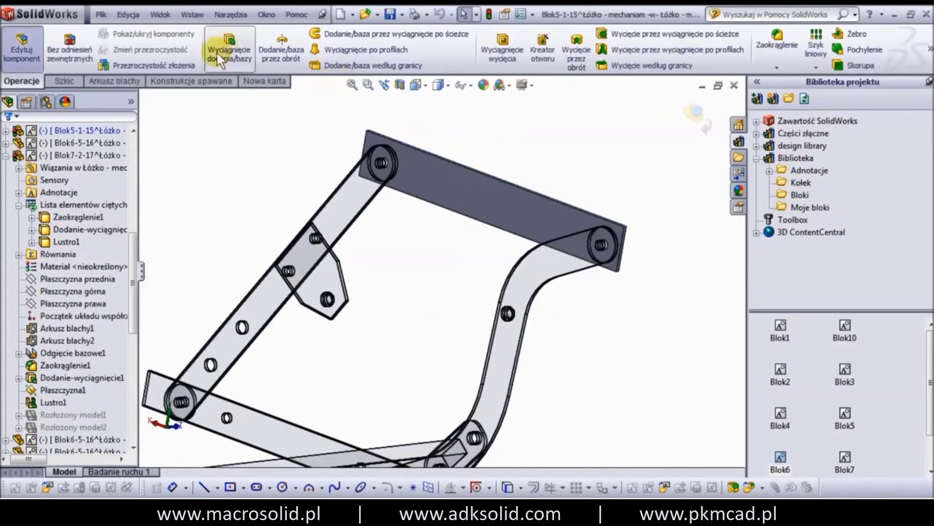
# - Add a 25 mm, 90° edge flange along the top plate's long edge
pyautogui.click(118, 83)
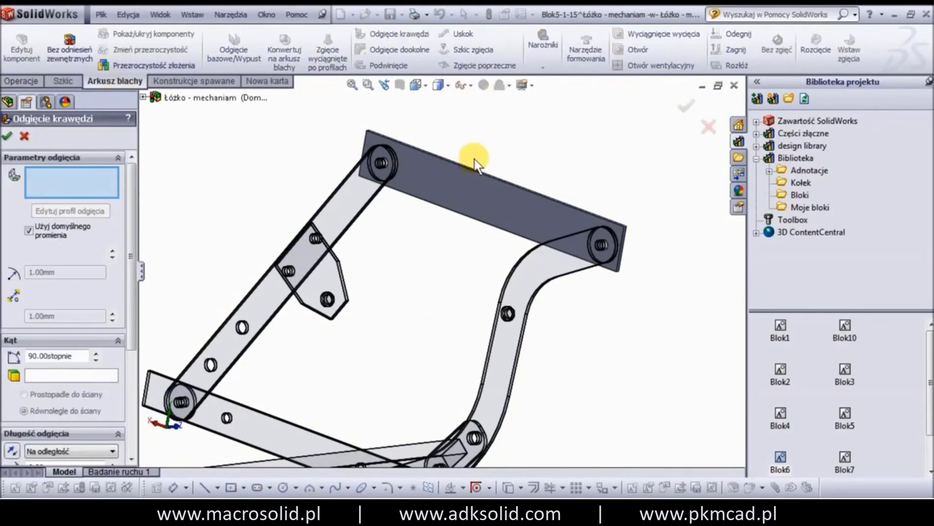
pyautogui.click(468, 169)
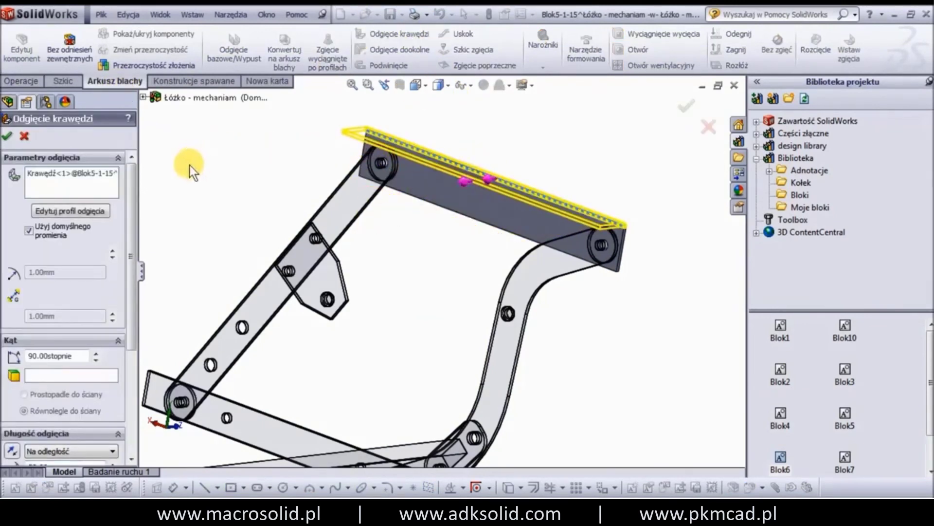
pyautogui.moveTo(136, 189); pyautogui.dragTo(86, 299)
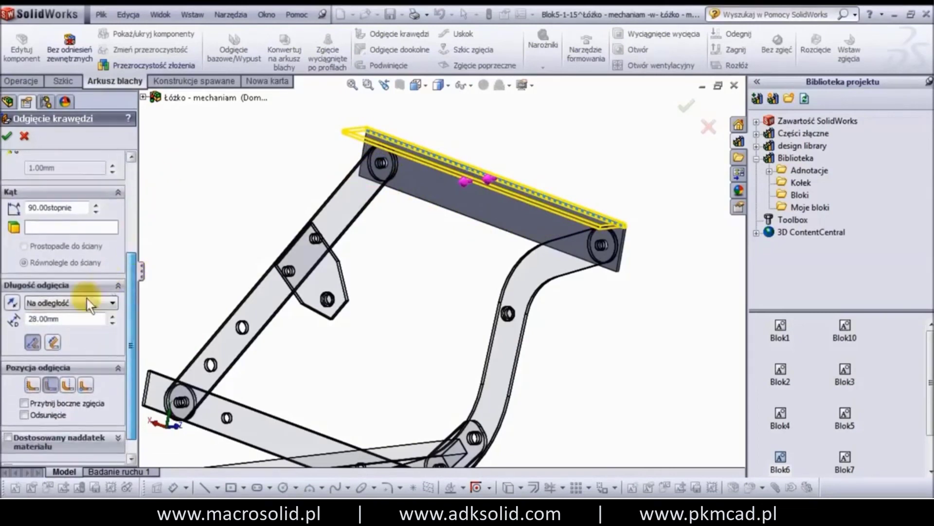
pyautogui.doubleClick(72, 318)
pyautogui.write('25')
pyautogui.press('Return')
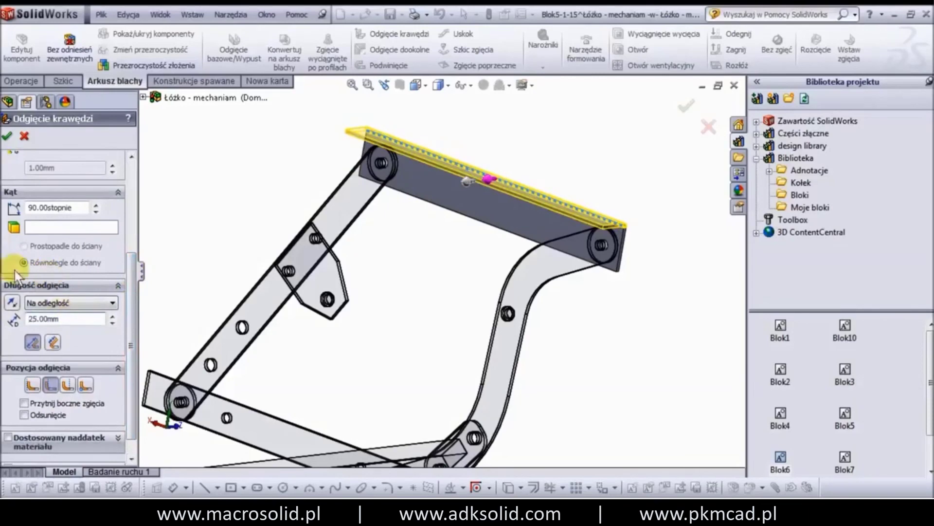
pyautogui.click(672, 110)
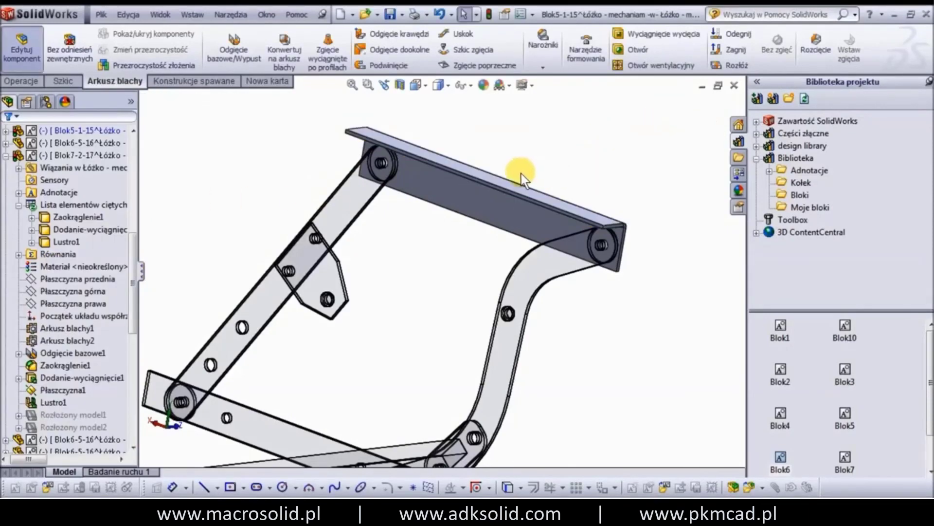
# - Leave part editing and rotate the view of the full bed assembly
pyautogui.scroll(2, 521, 173)
pyautogui.scroll(2, 513, 183)
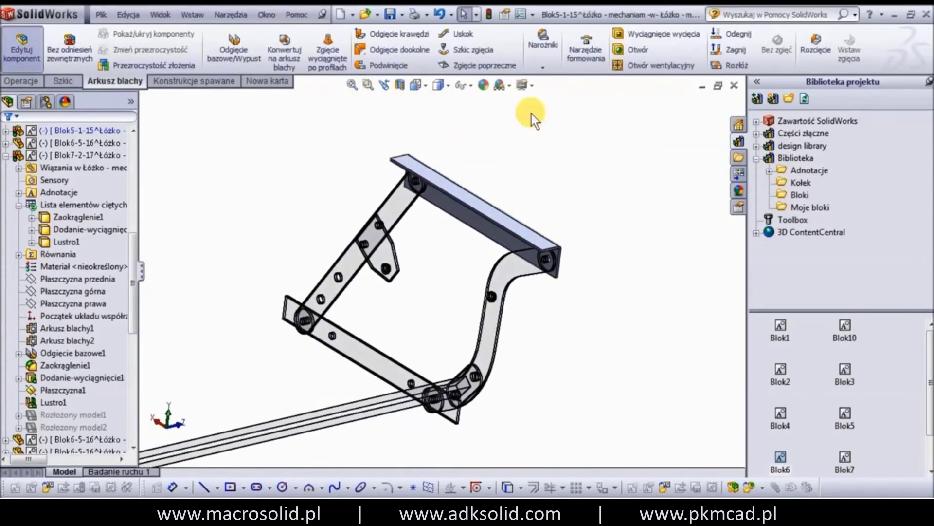
pyautogui.scroll(2, 371, 162)
pyautogui.scroll(2, 364, 157)
pyautogui.scroll(2, 364, 156)
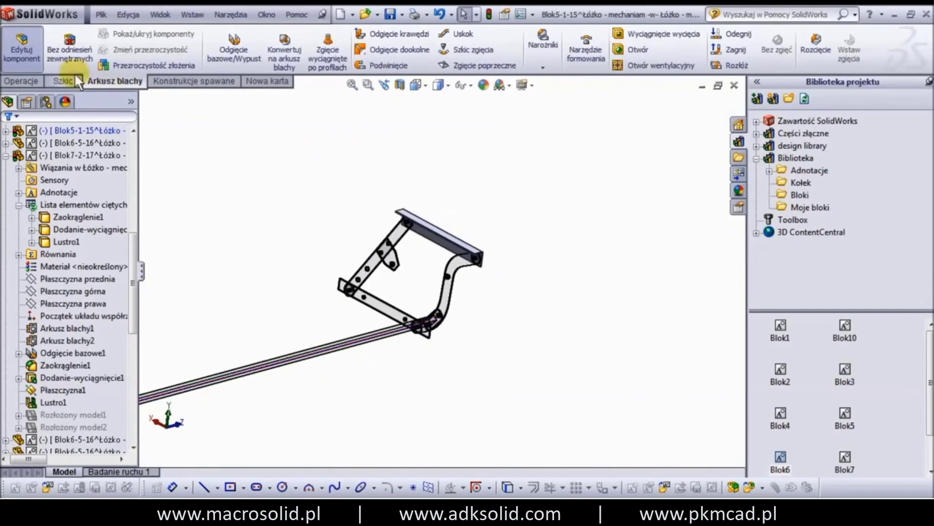
pyautogui.click(28, 58)
pyautogui.moveTo(359, 197); pyautogui.dragTo(381, 229, button='middle')
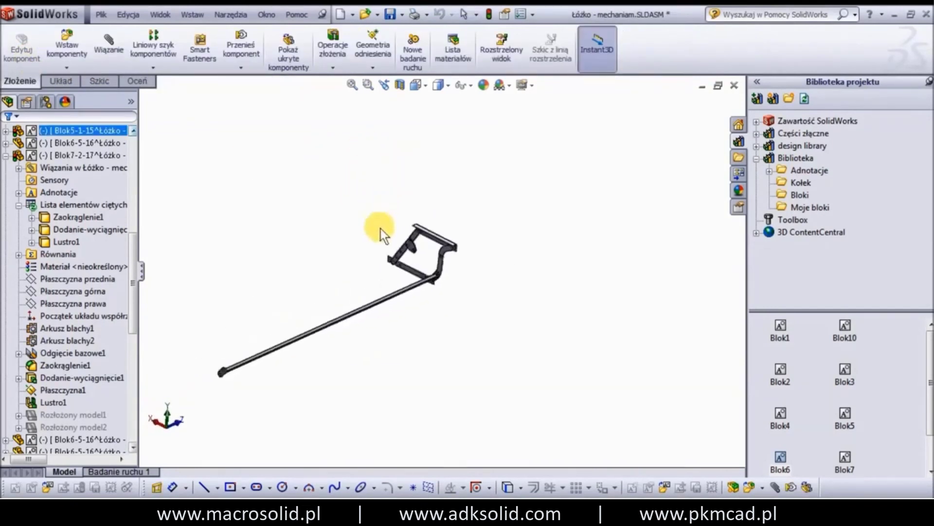
# - Swing one link of the bed mechanism to check its motion, then clear the selection
pyautogui.scroll(-2, 381, 229)
pyautogui.scroll(-2, 390, 229)
pyautogui.moveTo(424, 219)
pyautogui.mouseDown()
pyautogui.moveTo(435, 227)
pyautogui.moveTo(349, 226)
pyautogui.moveTo(382, 223)
pyautogui.moveTo(411, 247)
pyautogui.moveTo(386, 229)
pyautogui.moveTo(428, 198)
pyautogui.moveTo(388, 229)
pyautogui.moveTo(440, 279)
pyautogui.moveTo(372, 245)
pyautogui.moveTo(411, 239)
pyautogui.moveTo(485, 270)
pyautogui.moveTo(388, 232)
pyautogui.moveTo(327, 251)
pyautogui.moveTo(385, 262)
pyautogui.moveTo(415, 294)
pyautogui.mouseUp()
pyautogui.press('Escape')
pyautogui.scroll(-4, 401, 229)
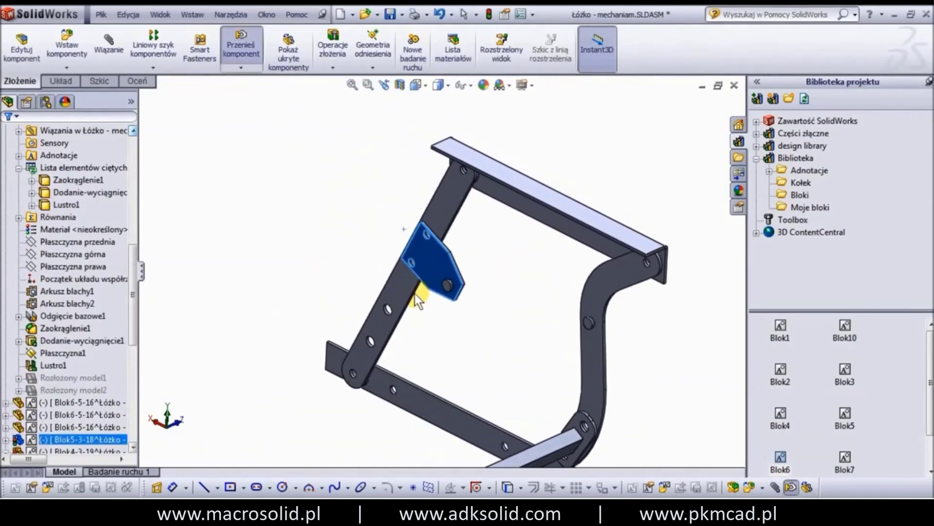
pyautogui.press('Escape')
# - Display the assembly's layout sketch and swing the bed frame from tilted to nearly upright
pyautogui.scroll(5, 136, 214)
pyautogui.scroll(5, 126, 146)
pyautogui.rightClick(71, 130)
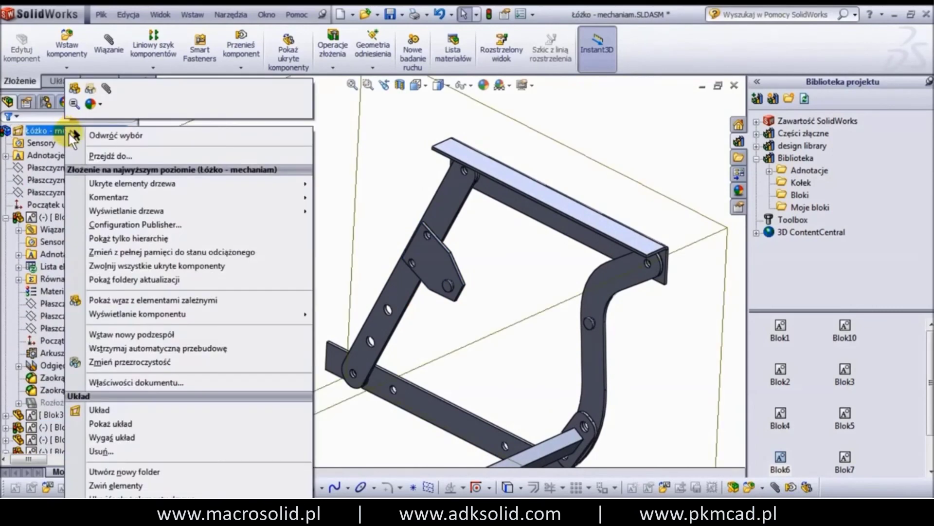
pyautogui.click(98, 423)
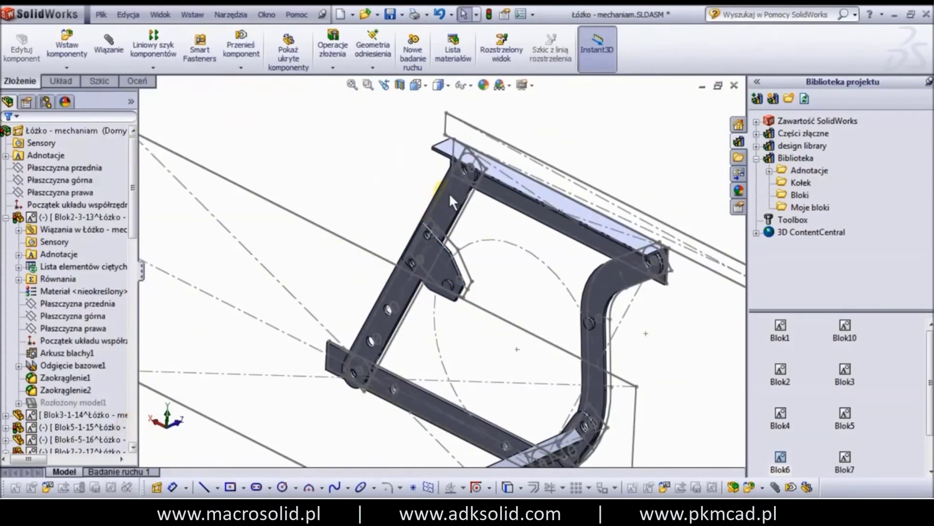
pyautogui.moveTo(453, 186)
pyautogui.mouseDown()
pyautogui.moveTo(354, 167)
pyautogui.moveTo(344, 180)
pyautogui.moveTo(386, 183)
pyautogui.moveTo(435, 214)
pyautogui.moveTo(443, 240)
pyautogui.moveTo(367, 218)
pyautogui.moveTo(344, 223)
pyautogui.moveTo(402, 214)
pyautogui.moveTo(387, 225)
pyautogui.mouseUp()
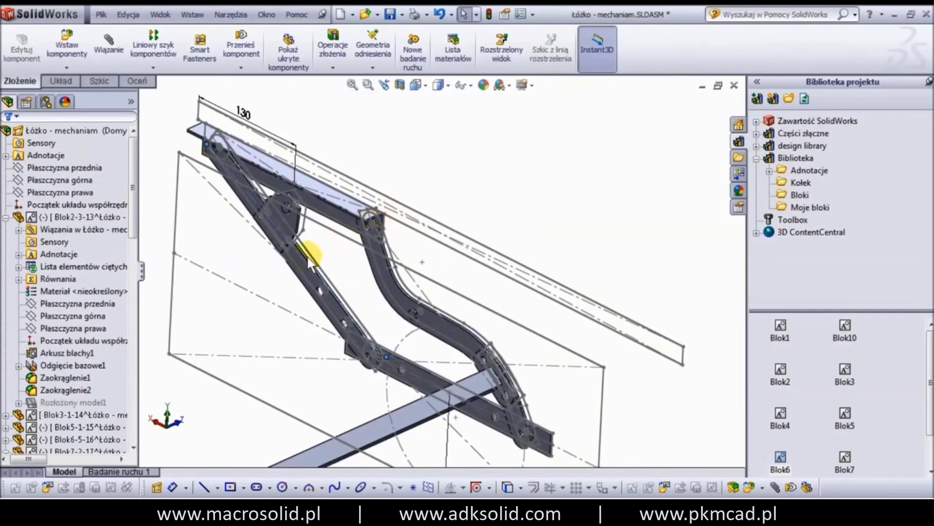
pyautogui.moveTo(323, 256)
pyautogui.mouseDown()
pyautogui.moveTo(376, 253)
pyautogui.moveTo(416, 281)
pyautogui.moveTo(326, 275)
pyautogui.moveTo(360, 280)
pyautogui.moveTo(390, 301)
pyautogui.mouseUp()
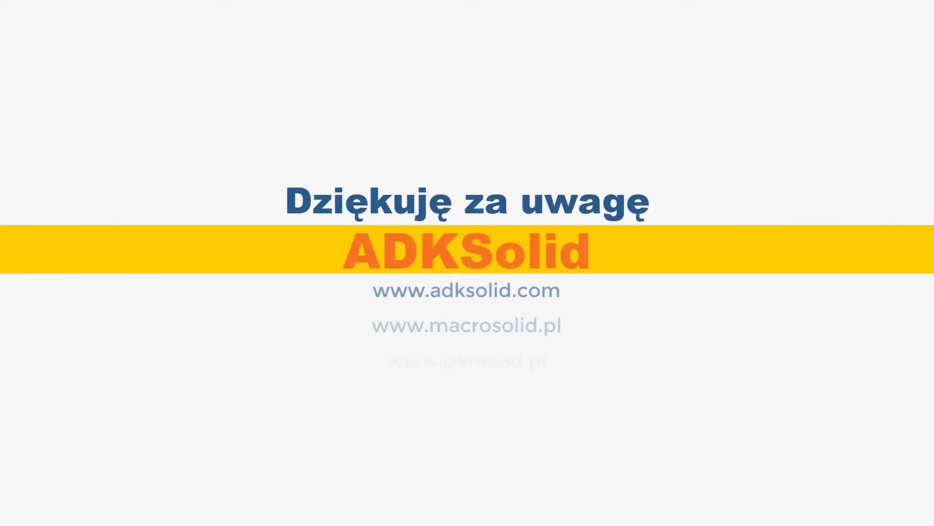